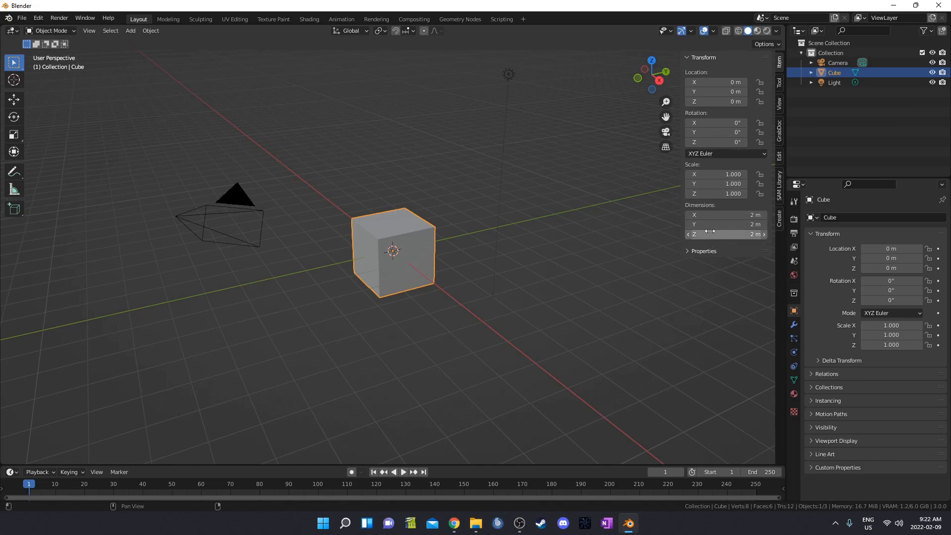
Set the cube's dimensions to 1.24 m in X, 1.24 m in Y and 0.0815 m in Z.
click(713, 215)
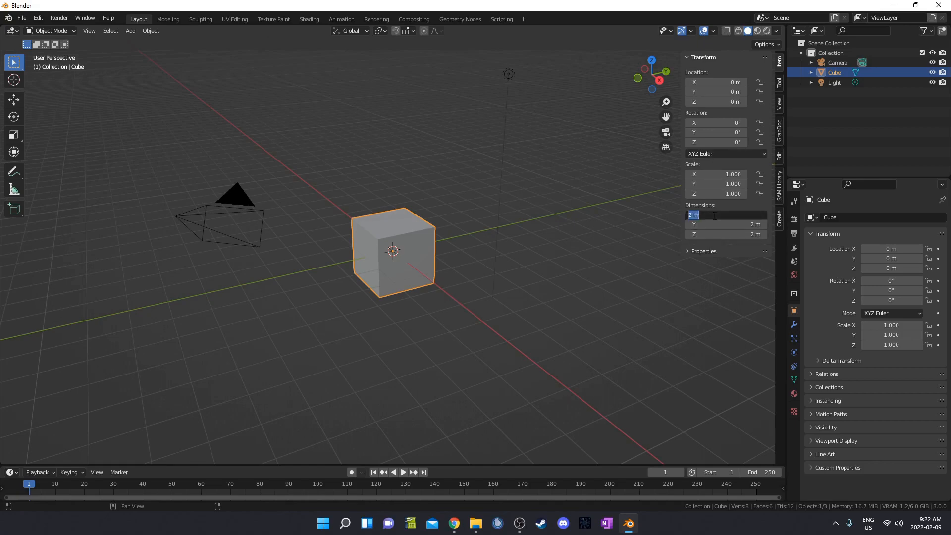
text(1.24)
key(Tab)
text(1)
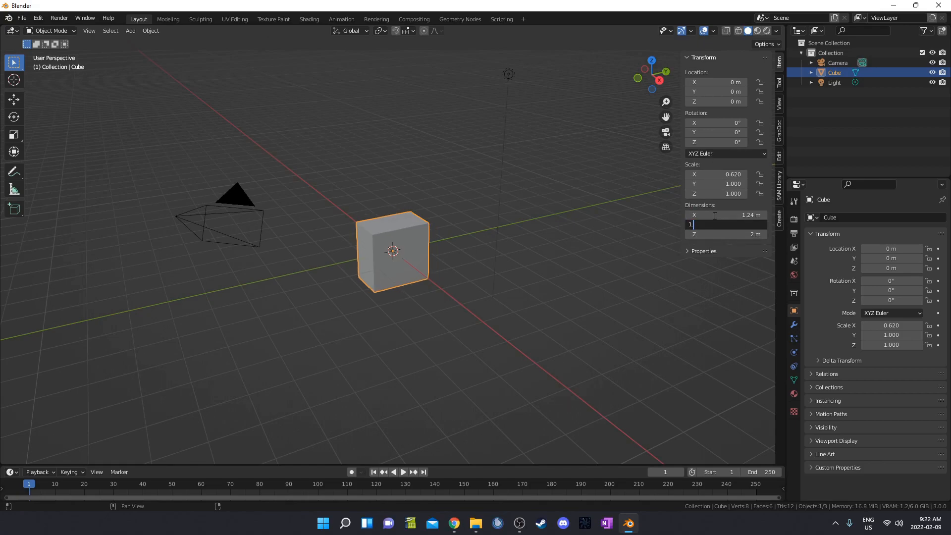
text(.24)
key(Tab)
key(BackSpace)
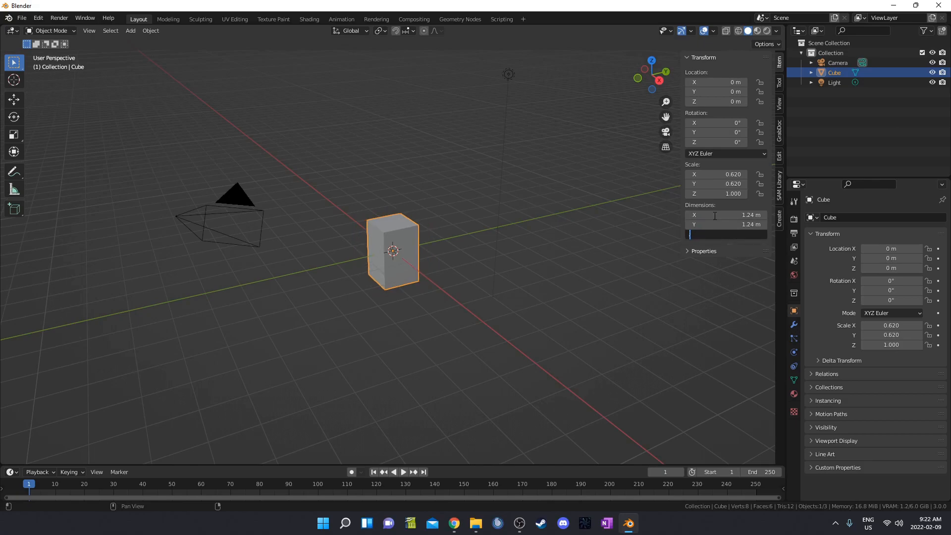
text(.0815)
key(Return)
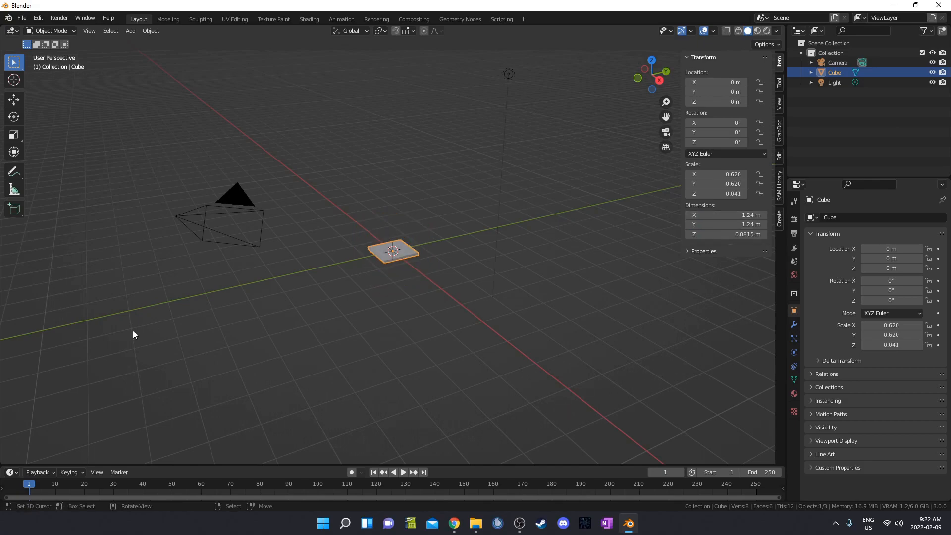
Raise the flattened cube 0.04 m along Z in the front view.
scroll(384, 289, up, 4)
key(KP_1)
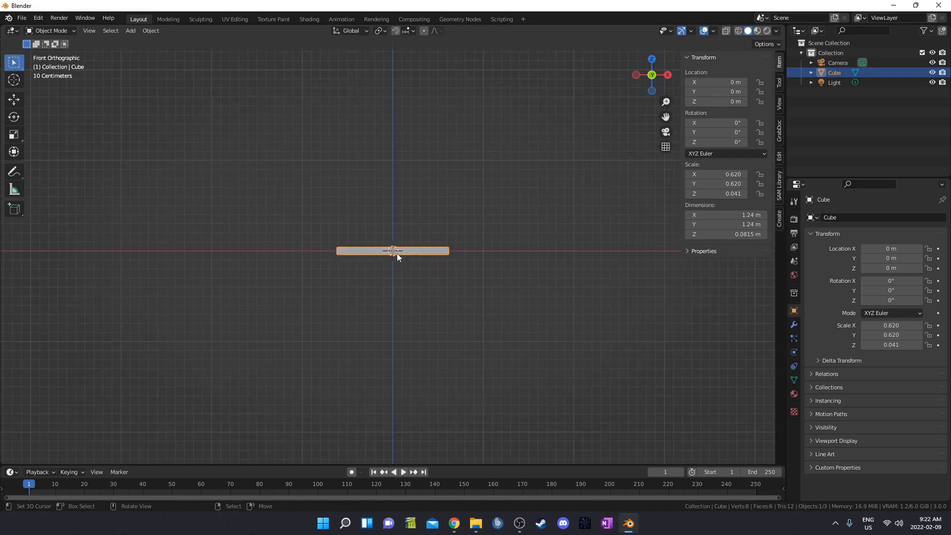
scroll(397, 255, up, 5)
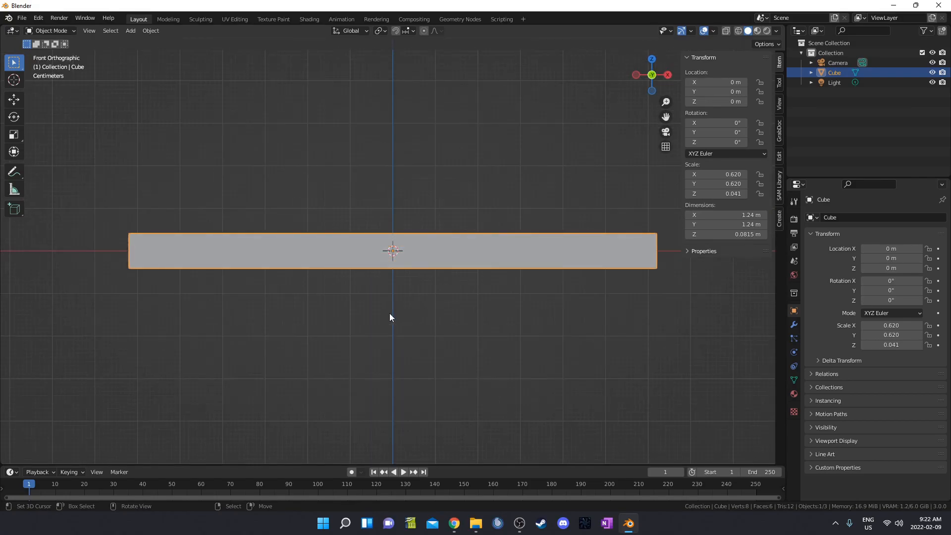
scroll(388, 315, up, 3)
key(g)
key(z)
click(425, 298)
Nudge the slab up along Z to about 0.0408 m, aligning its underside with the red X axis line.
scroll(292, 310, up, 4)
shift+middle_drag(259, 307, 634, 312)
scroll(297, 304, up, 1)
shift+middle_drag(230, 308, 303, 319)
scroll(303, 323, up, 1)
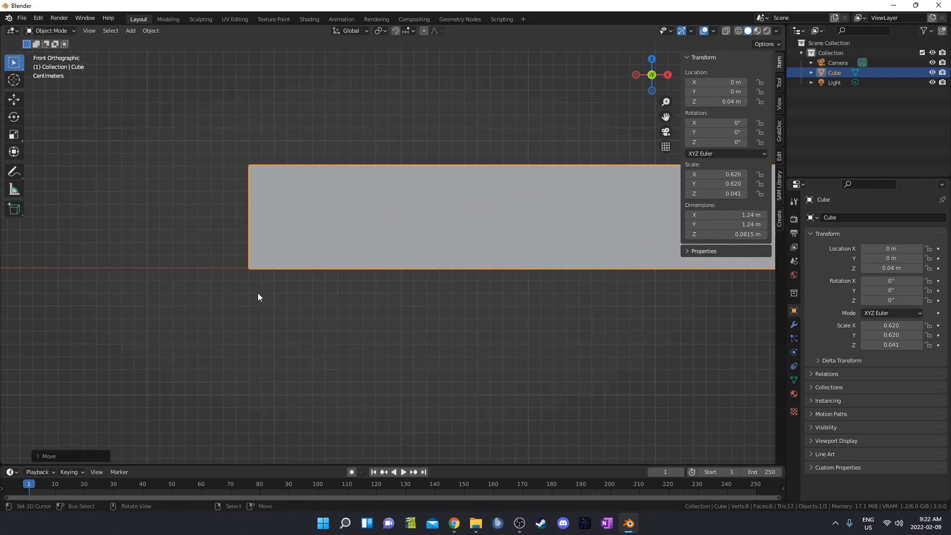
scroll(247, 278, up, 3)
key(g)
key(z)
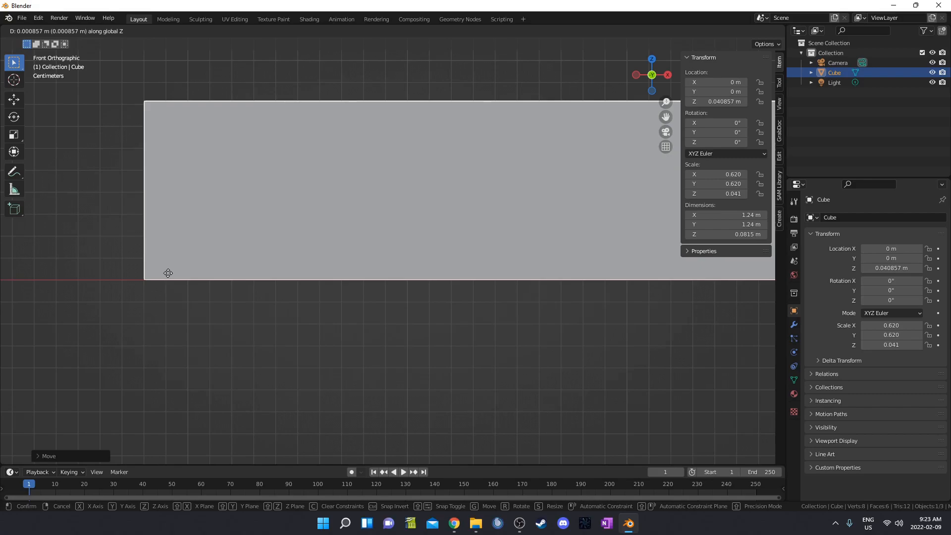
click(168, 274)
Set the slab's Z location to half its thickness by entering .0815/2.
scroll(325, 346, down, 5)
shift+middle_drag(557, 226, 473, 273)
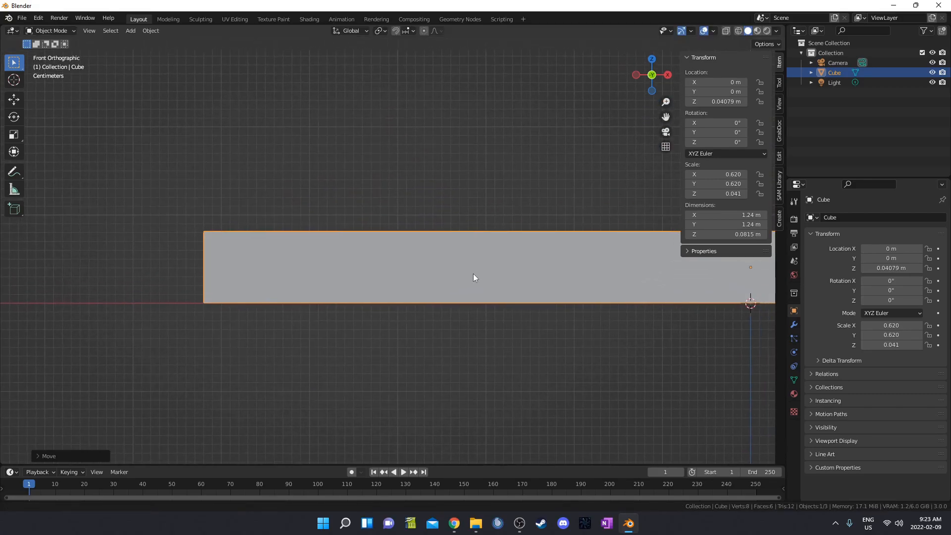
click(723, 102)
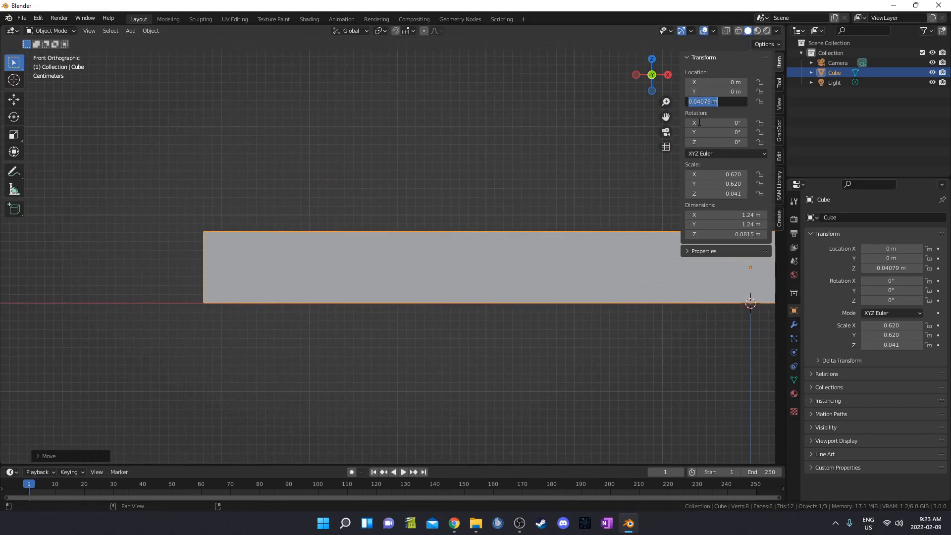
text(.0815/2)
key(Return)
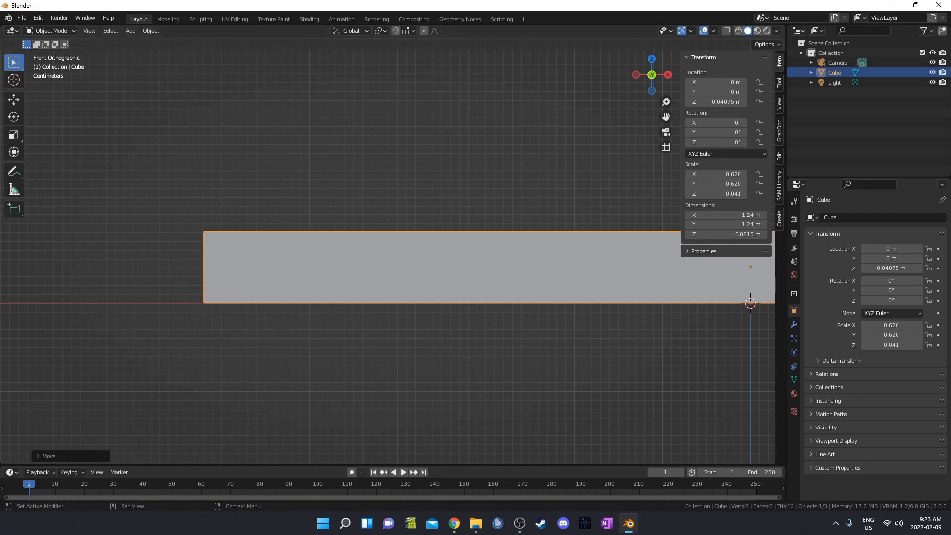
Apply the slab's scale.
middle_drag(555, 257, 575, 300)
key(ctrl+a)
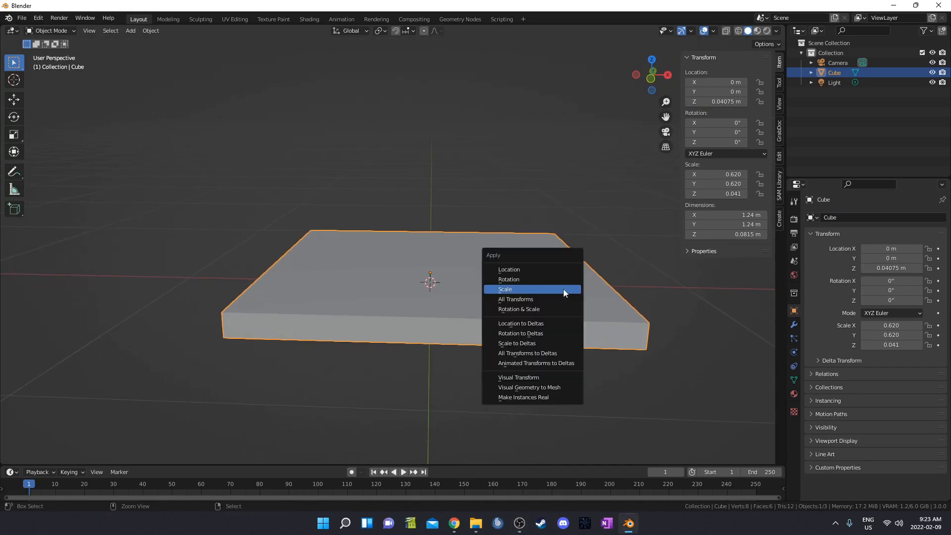
click(531, 289)
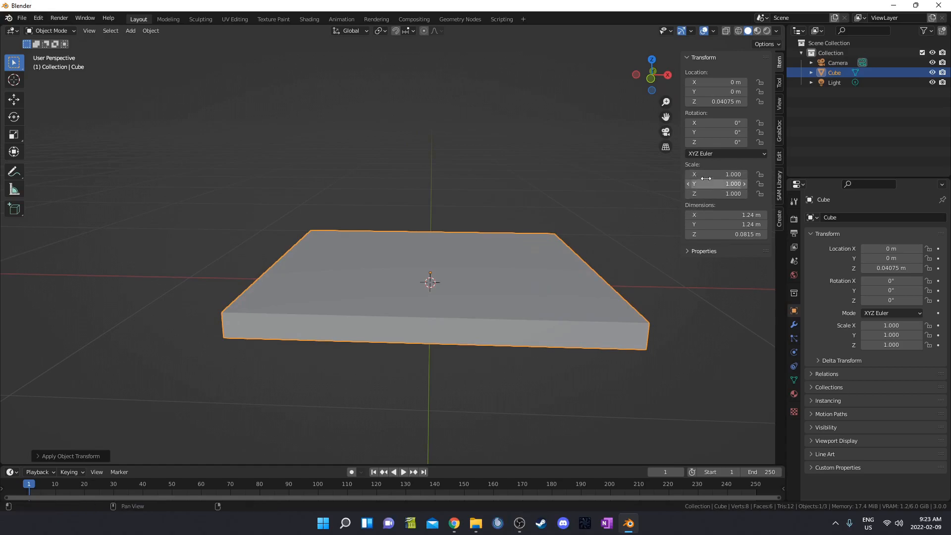
Move the slab into a new collection named Sculpture.
middle_drag(485, 297, 433, 303)
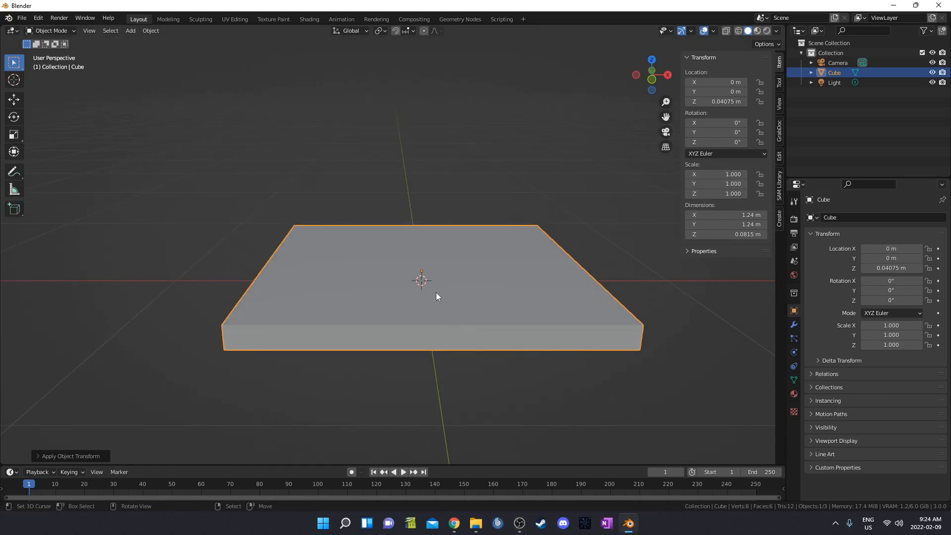
key(m)
click(456, 301)
text(Sculpt)
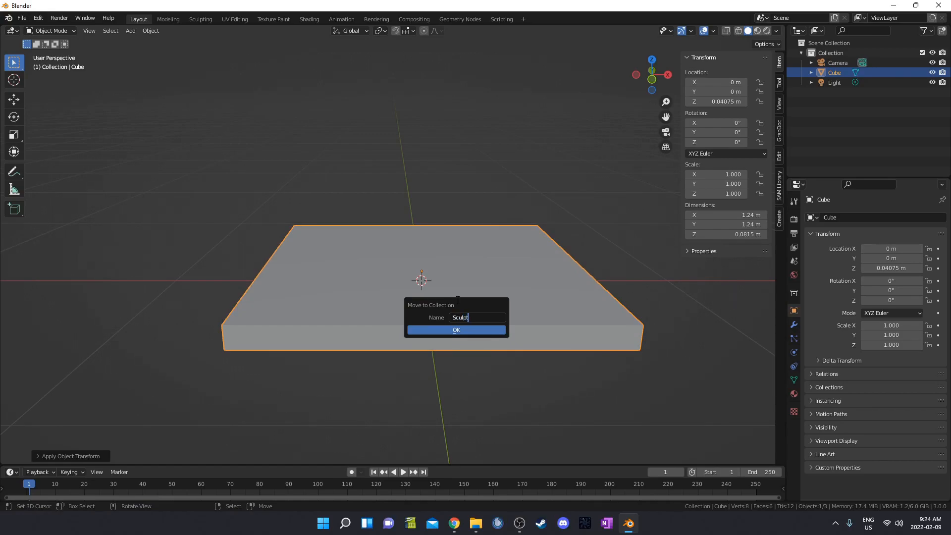
text(ure)
key(Return)
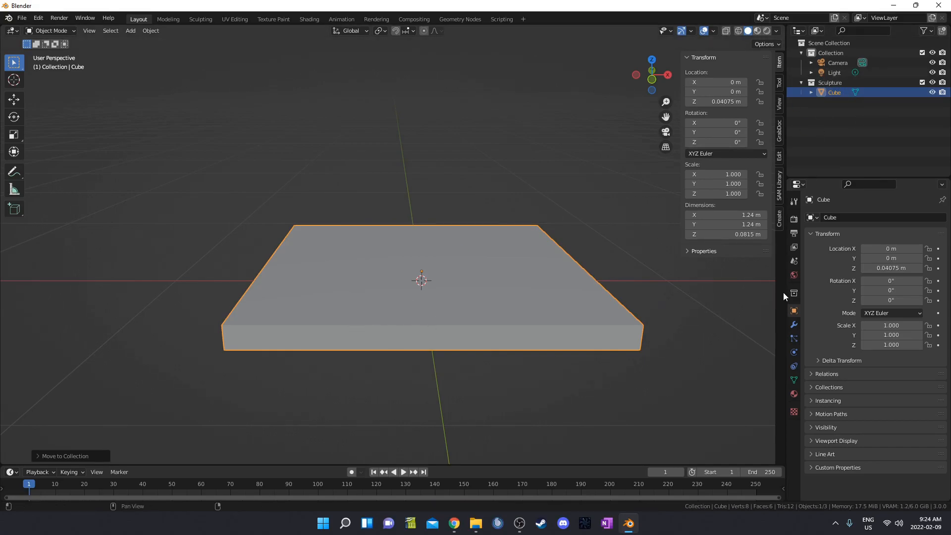
Add a Bevel modifier to the slab with an amount of 0.005 m and 3 segments.
click(793, 325)
click(860, 218)
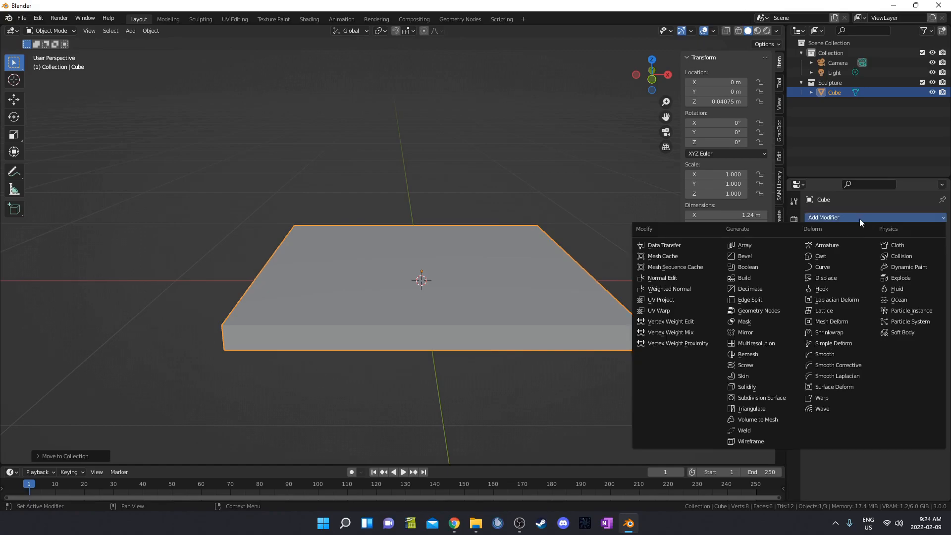
click(773, 255)
click(886, 272)
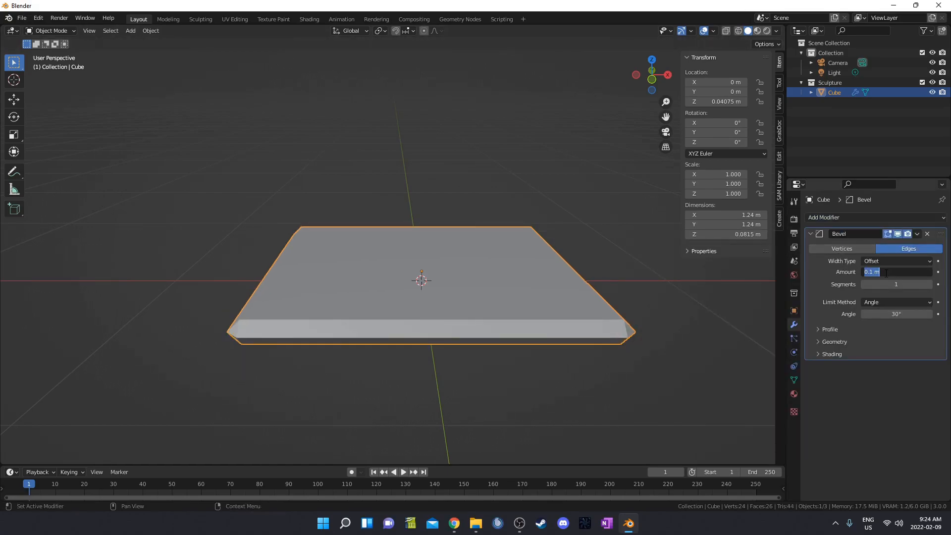
text(.005)
key(Tab)
text(3)
key(Return)
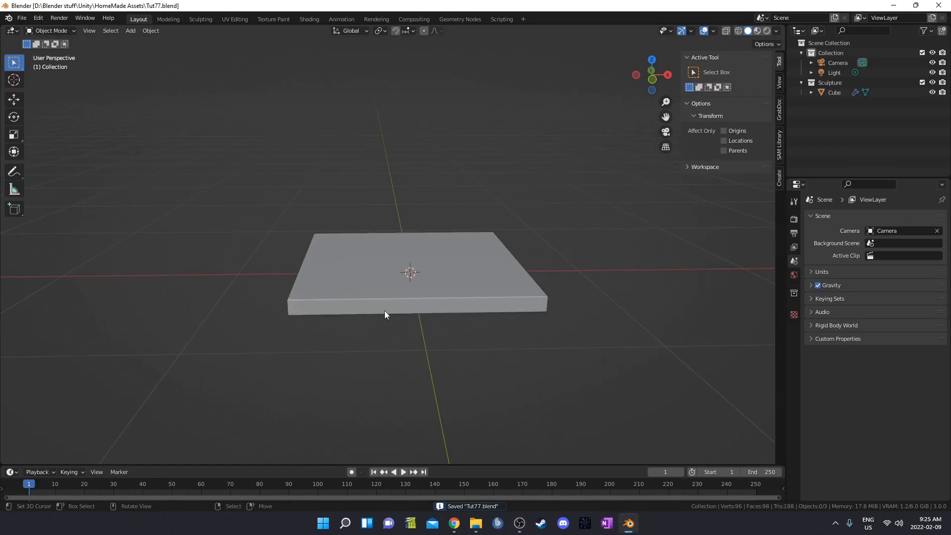
Add a plane mesh and set its X and Y dimensions to 1 m.
key(shift+a)
mouse_move(394, 306)
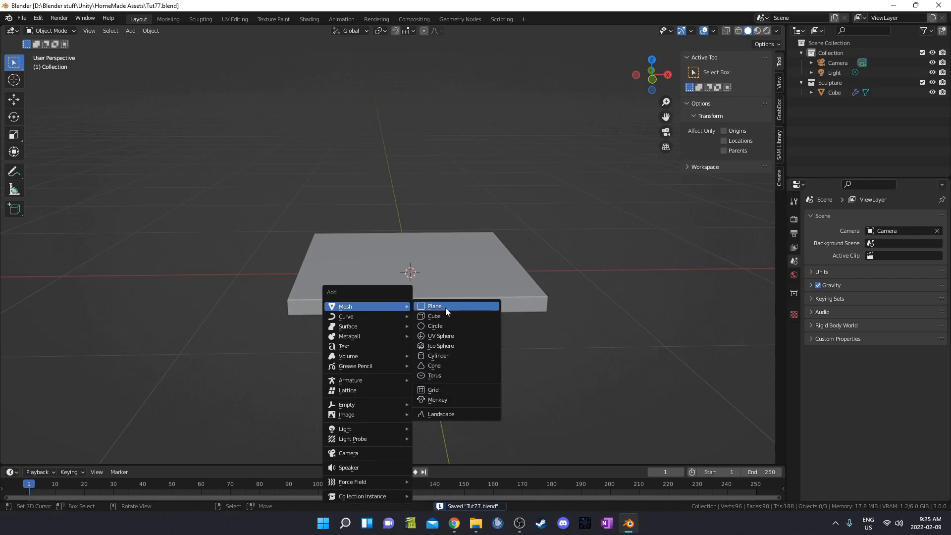
click(445, 307)
middle_drag(444, 307, 455, 288)
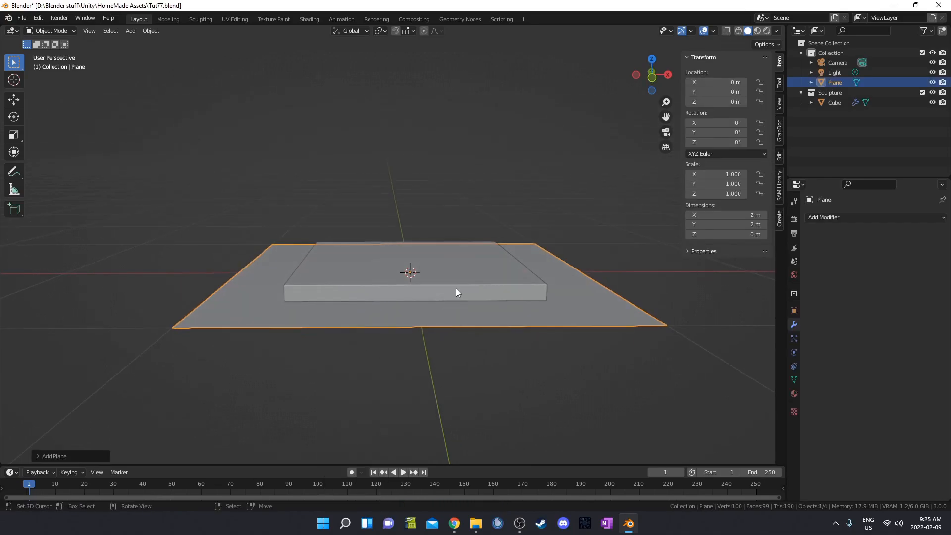
click(721, 218)
text(1)
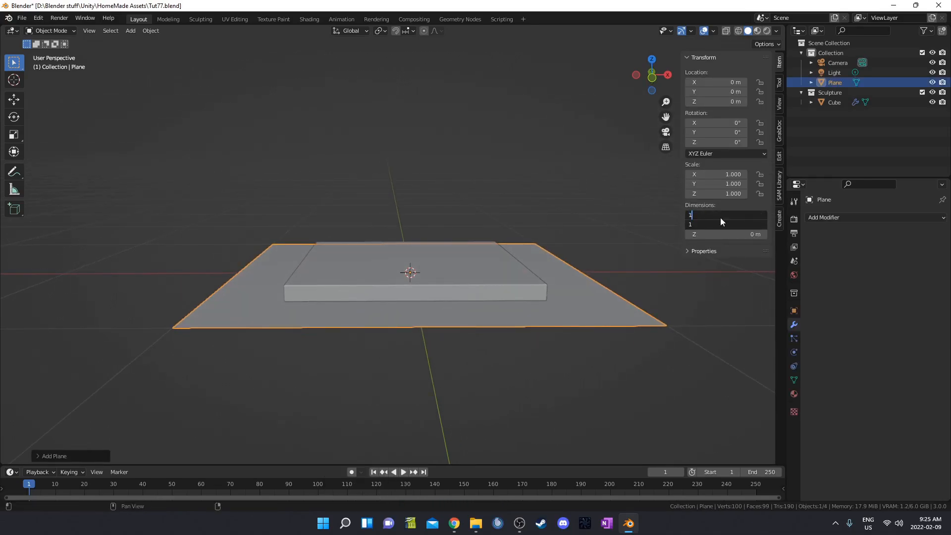
key(Return)
Move the plane up along Z to 0.2 m, above the slab, in the front view.
key(KP_1)
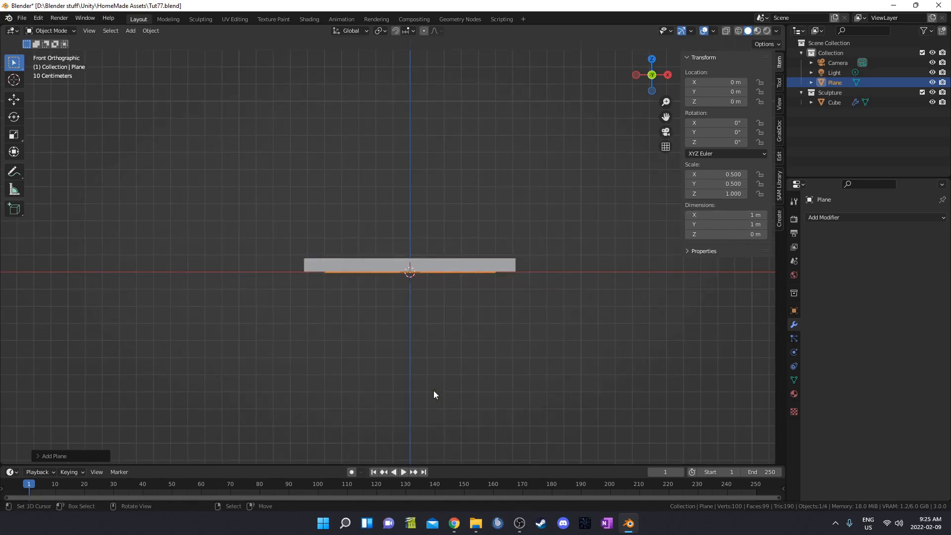
scroll(472, 326, up, 3)
key(g)
key(z)
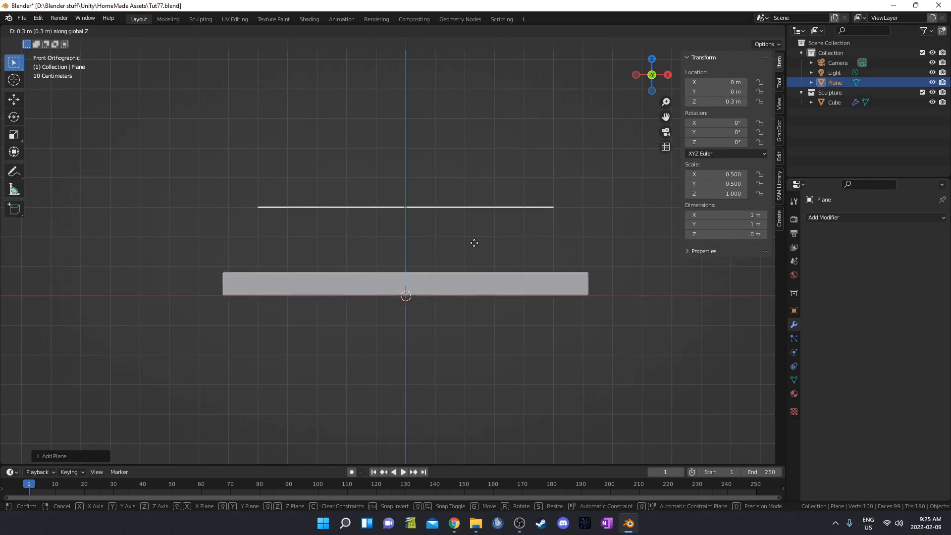
click(462, 281)
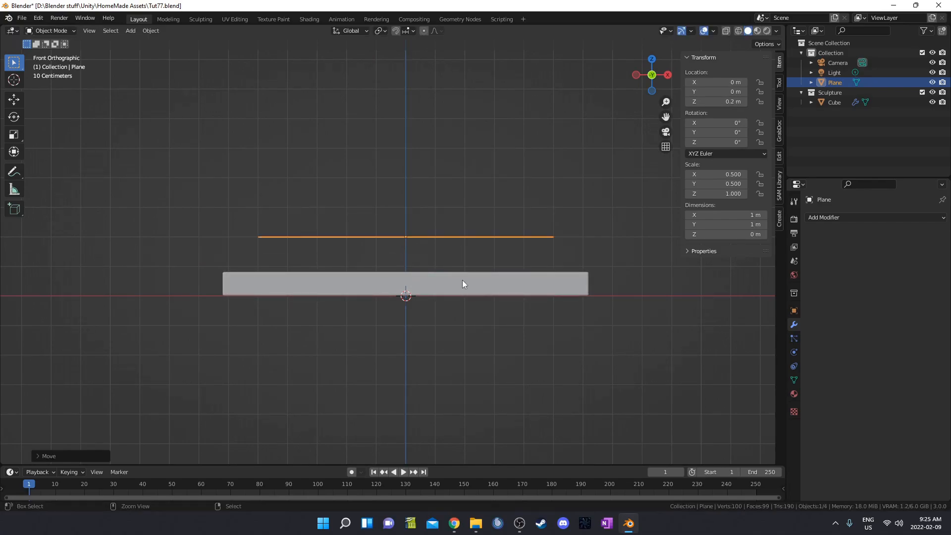
Duplicate the plane straight up along Z, placing the copy at 0.3 m.
shift+middle_drag(563, 272, 557, 303)
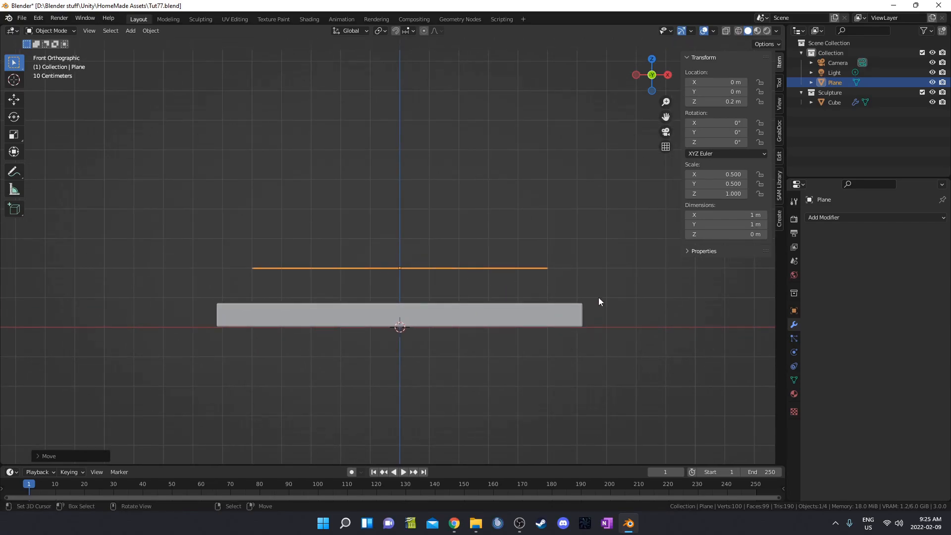
scroll(592, 374, down, 1)
key(shift+d)
key(z)
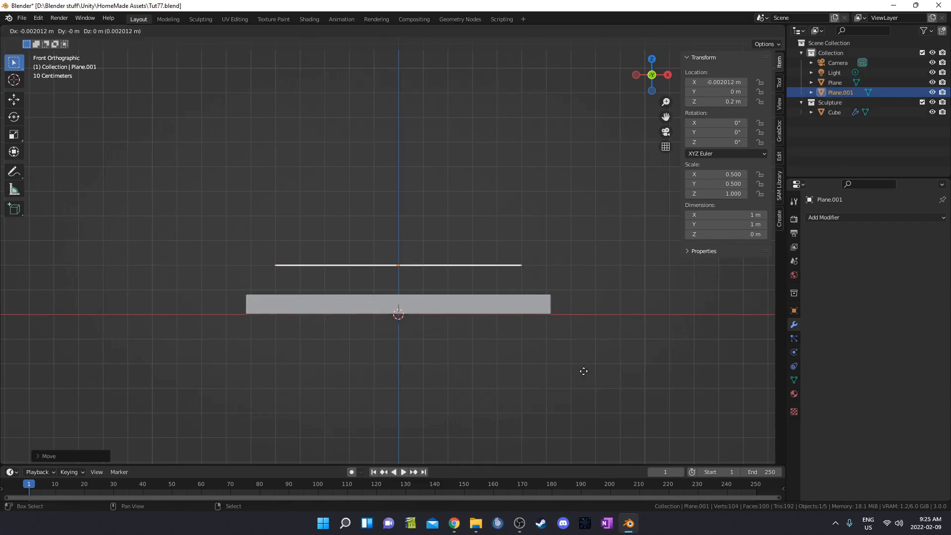
click(583, 349)
shift+middle_drag(583, 340, 585, 355)
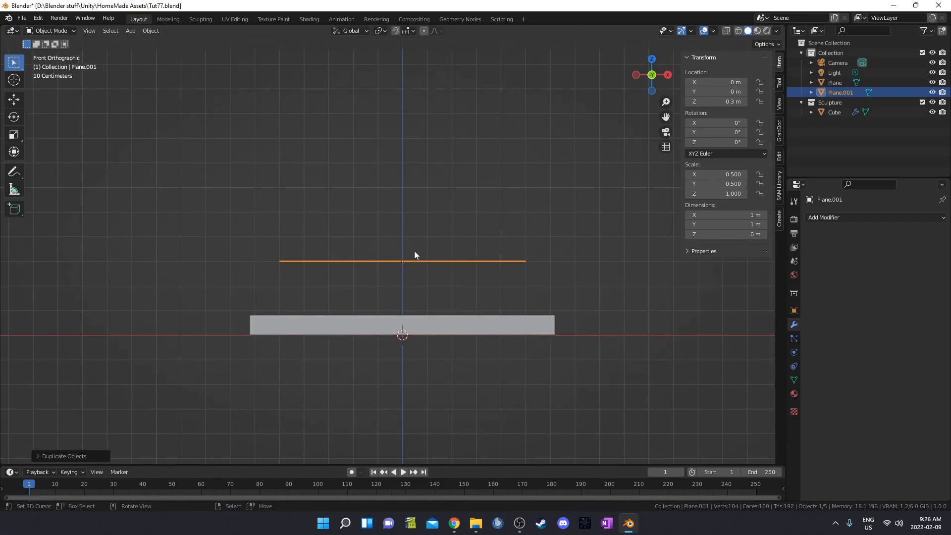
middle_drag(492, 315, 497, 319)
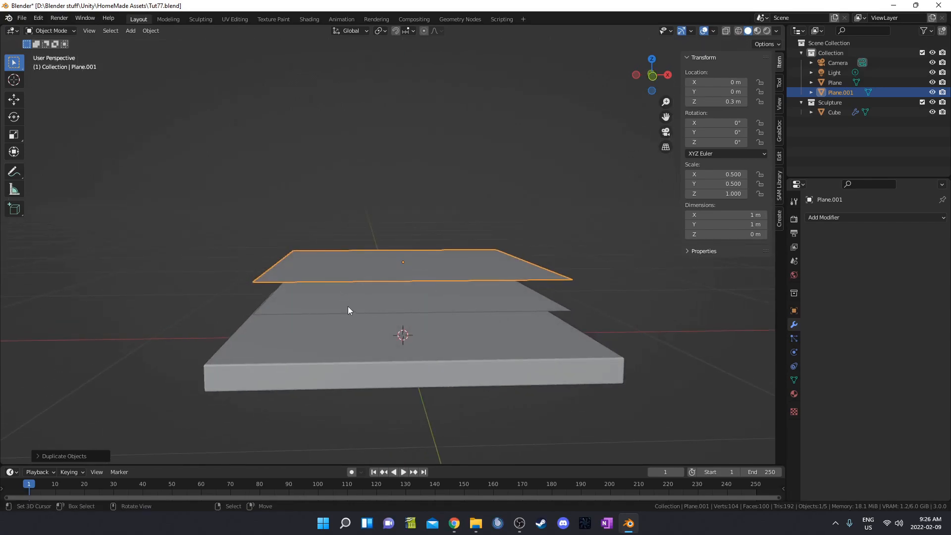
Duplicate the top plane twice more straight upward, placing the copies at Z heights of 0.4 m and 0.5 m.
key(KP_1)
scroll(432, 352, up, 1)
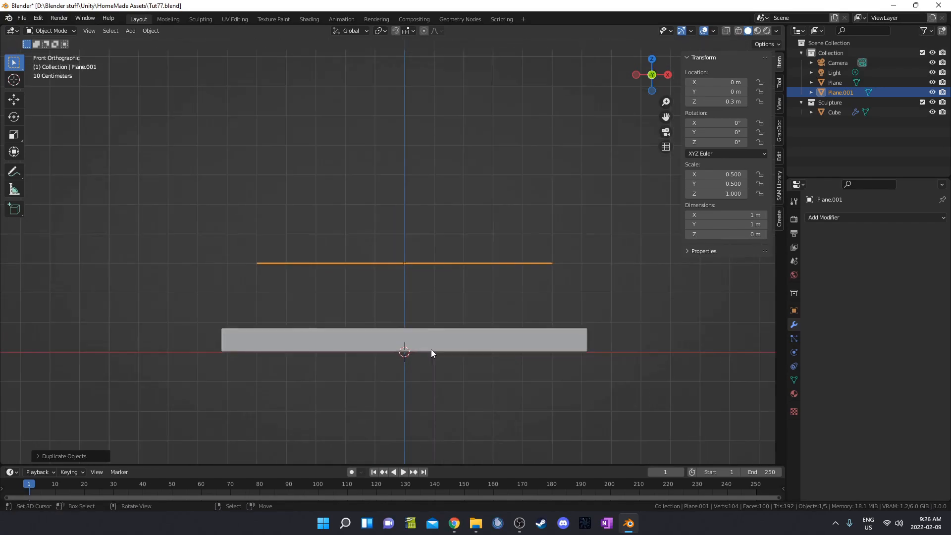
key(shift+d)
click(527, 319)
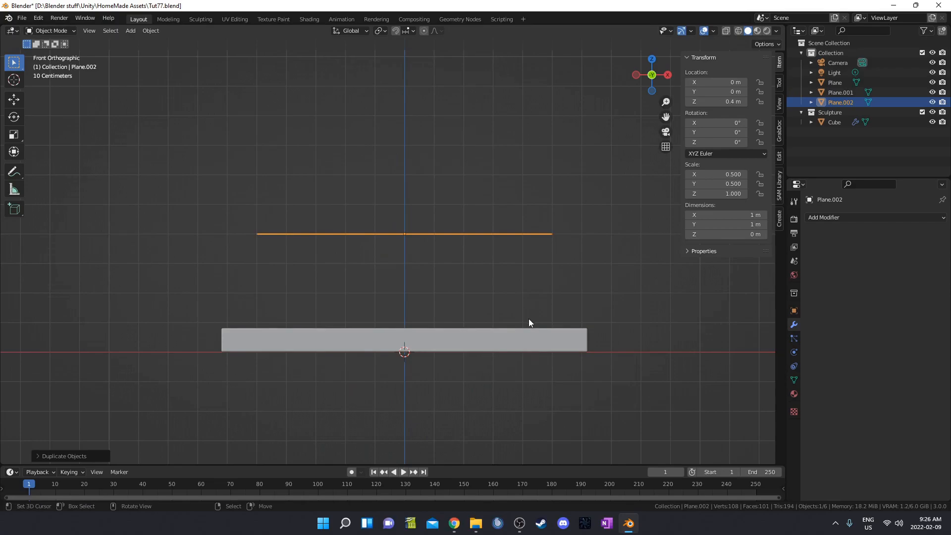
key(shift+d)
click(527, 292)
middle_drag(527, 293, 370, 325)
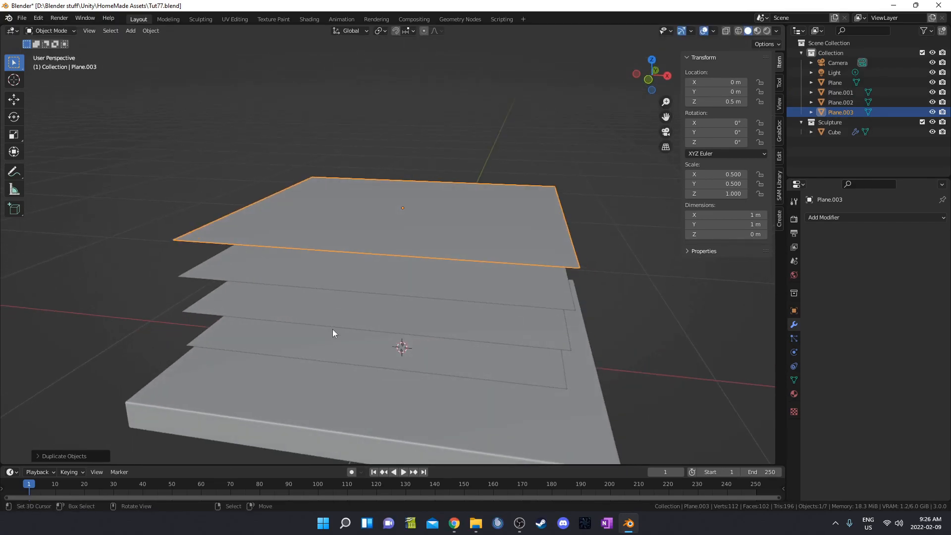
Select all four stacked planes and move them into a new collection named Images.
middle_drag(416, 354, 427, 351)
right_click(431, 348)
shift+right_click(441, 321)
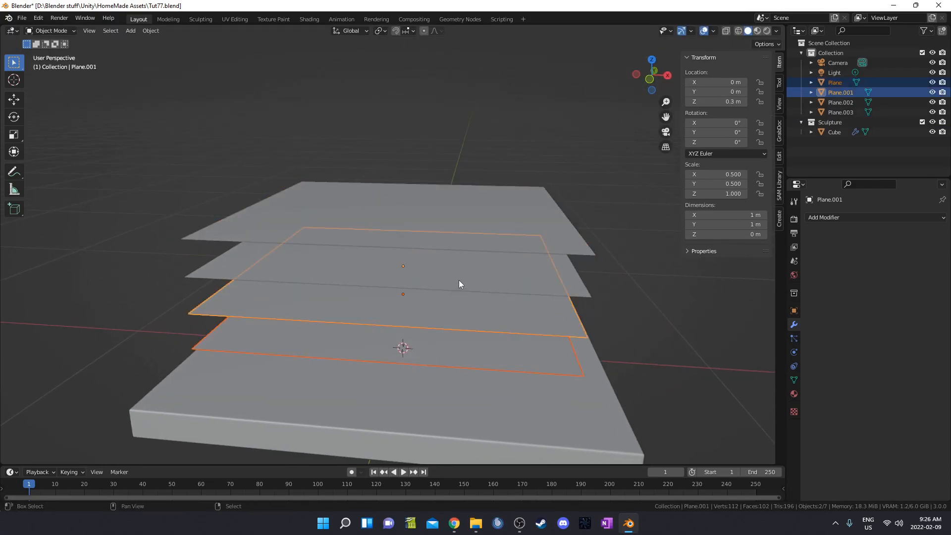
shift+right_click(459, 280)
shift+right_click(465, 242)
key(m)
click(459, 289)
key(BackSpace)
text(Images)
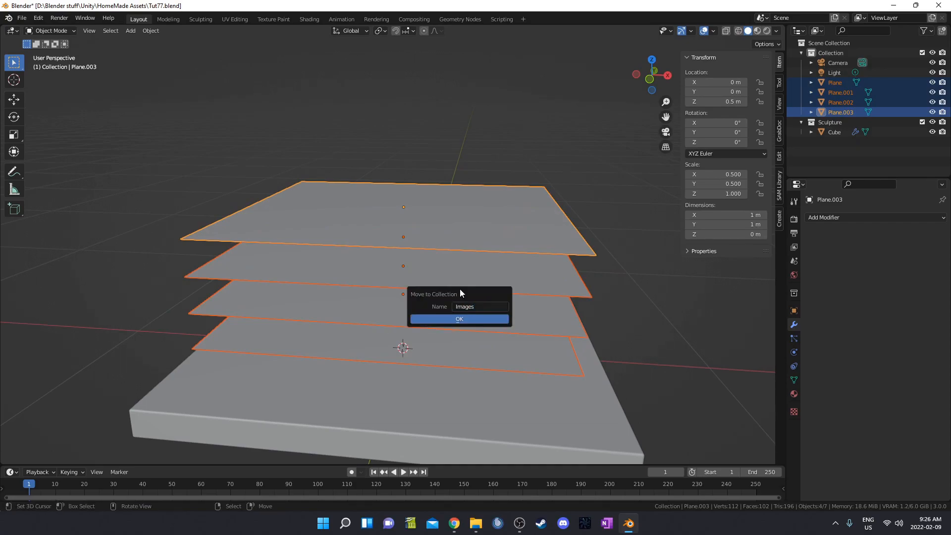
key(Return)
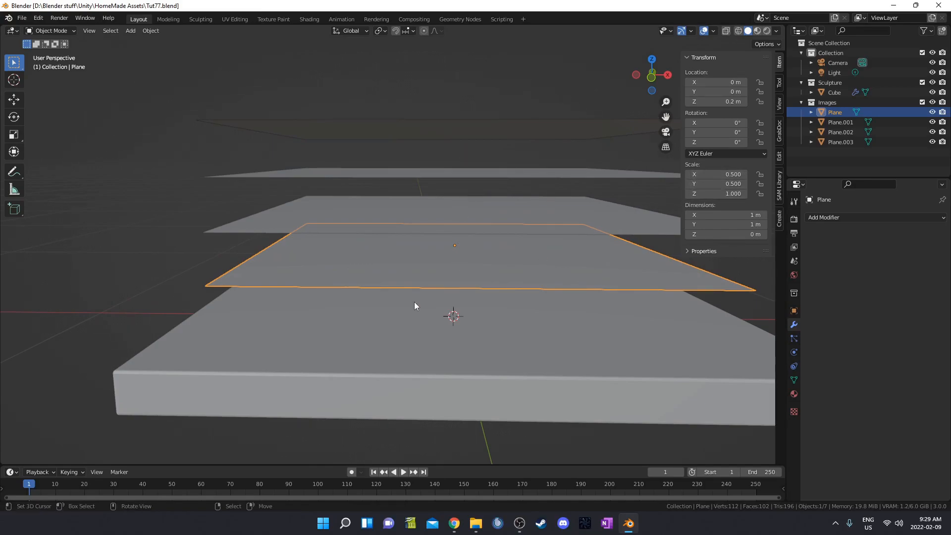
Apply the scale of each of the four stacked image planes, one after another from lowest to highest.
key(ctrl+a)
click(427, 268)
click(459, 205)
key(ctrl+a)
click(460, 205)
click(568, 176)
key(ctrl+a)
click(568, 176)
click(554, 130)
key(ctrl+a)
click(553, 129)
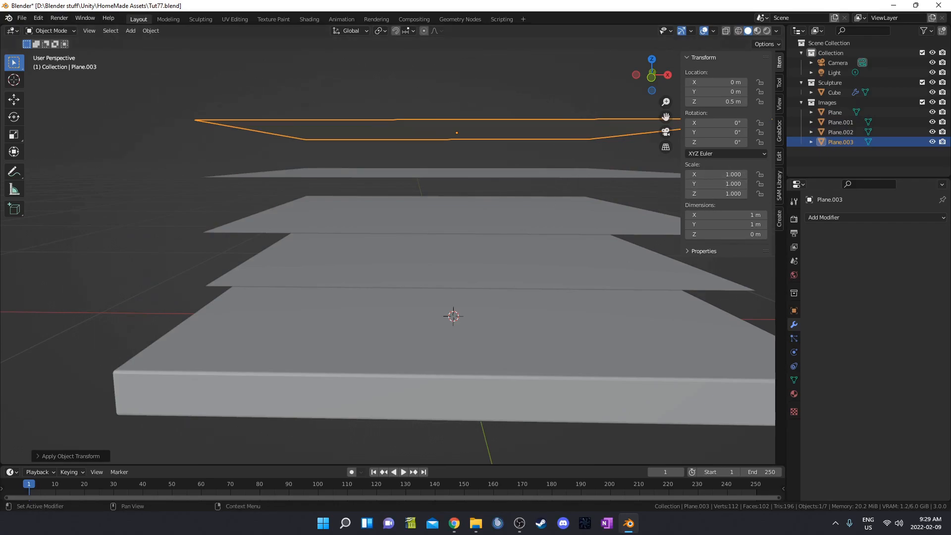
Duplicate the lowest image plane in place and put the copy in the Sculpture collection.
key(shift+d)
click(405, 264)
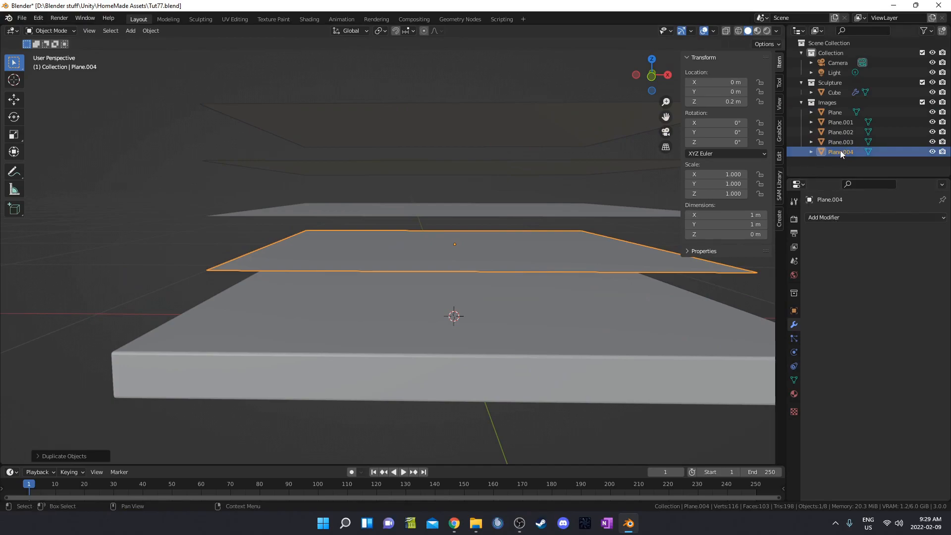
drag(840, 152, 840, 90)
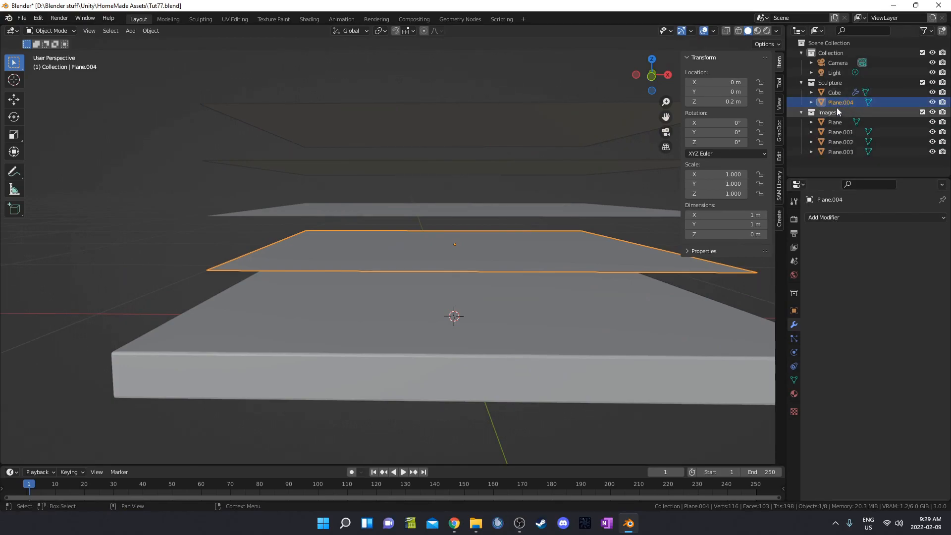
Rename the slab as Base and the duplicated plane as Glass Panes.
double_click(836, 92)
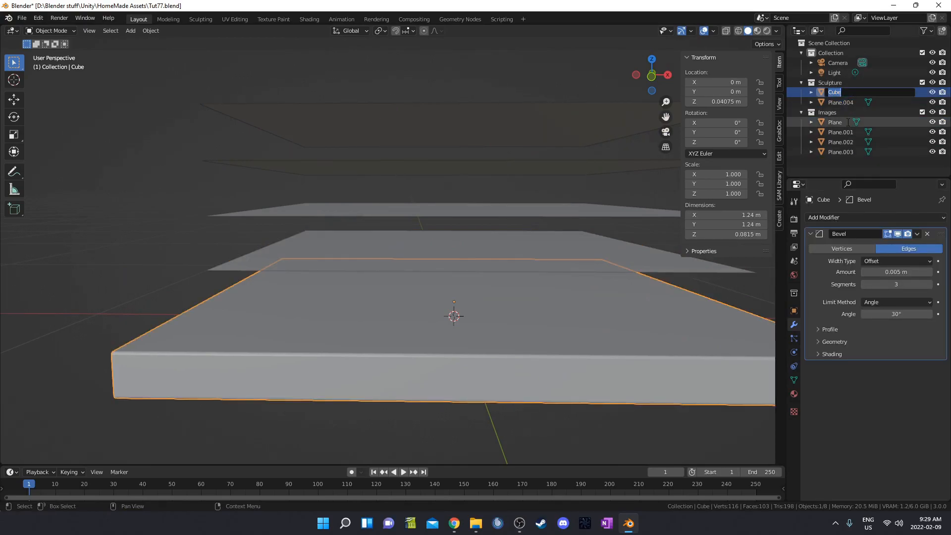
text(Base)
key(Return)
double_click(841, 101)
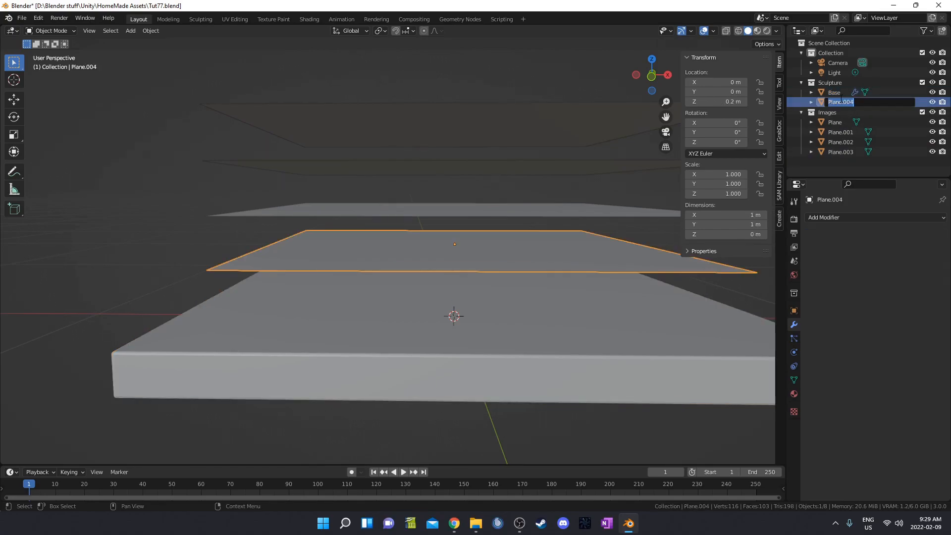
text(Glass Panes)
key(Return)
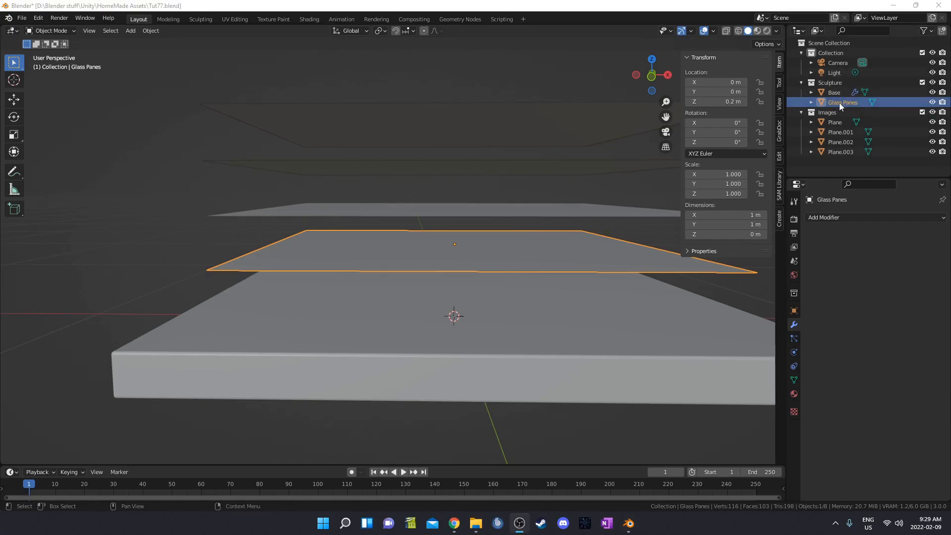
Add a Solidify modifier to Glass Panes with a thickness of 0.001 m.
click(839, 220)
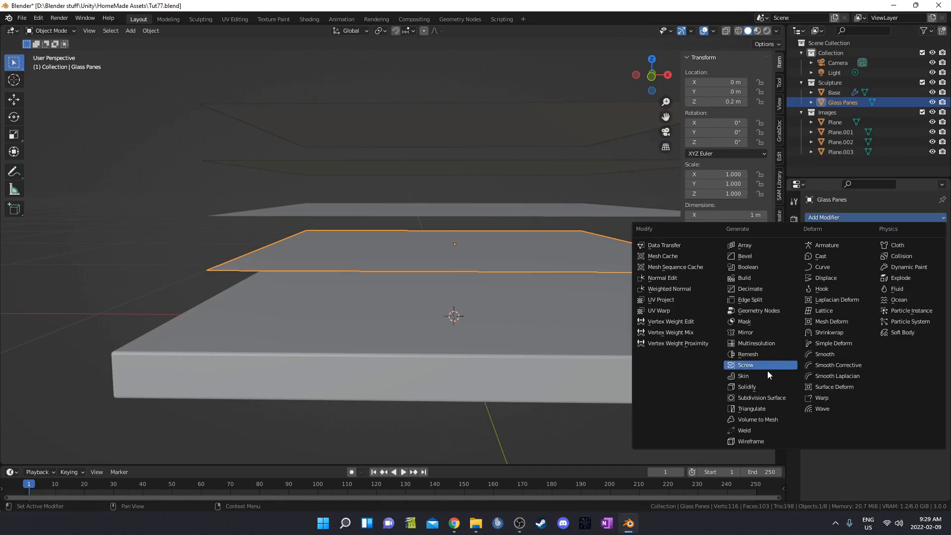
click(763, 384)
click(881, 261)
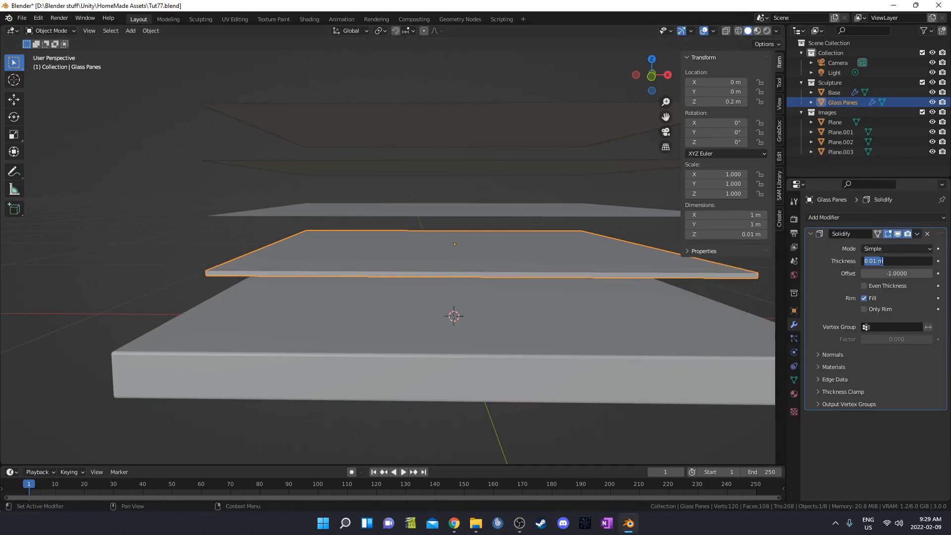
text(0.001)
key(Return)
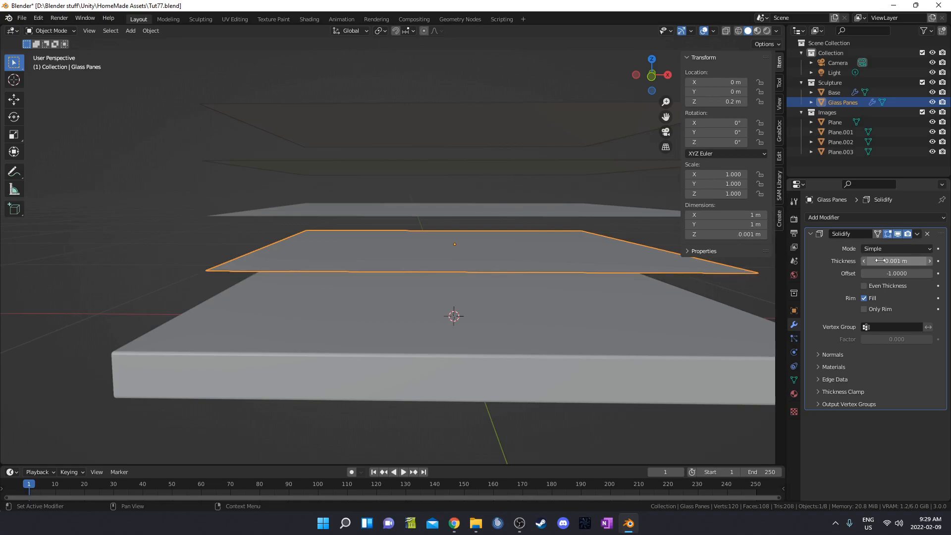
scroll(266, 295, up, 3)
middle_drag(266, 295, 310, 318)
scroll(310, 318, down, 2)
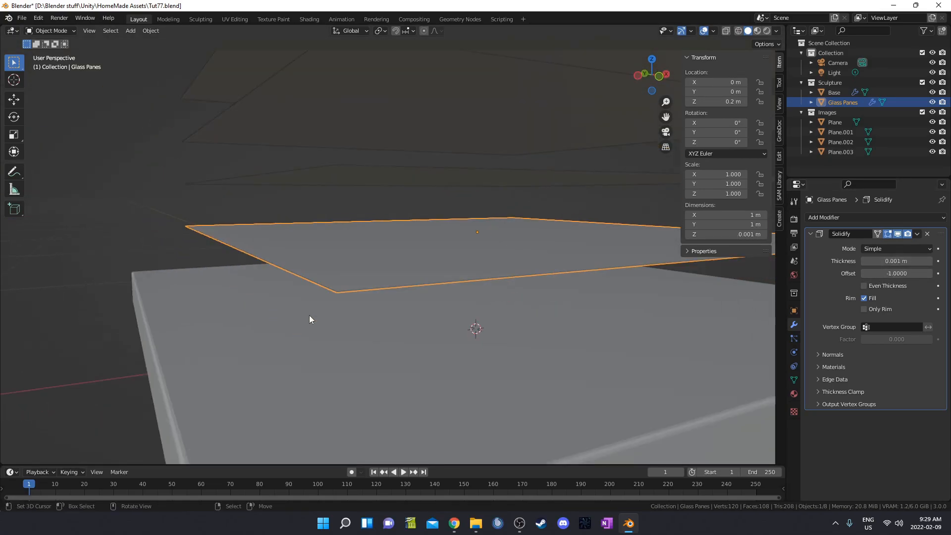
scroll(309, 319, up, 2)
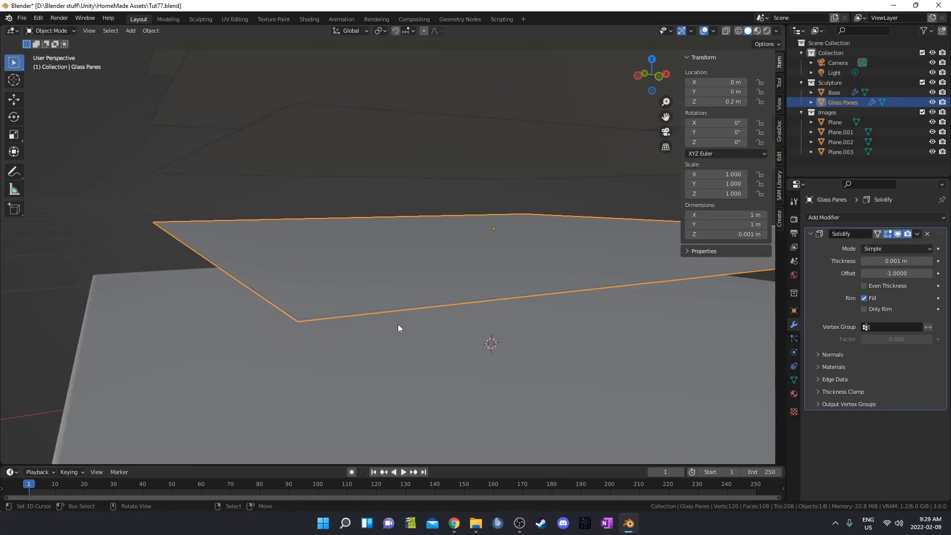
key(g)
key(z)
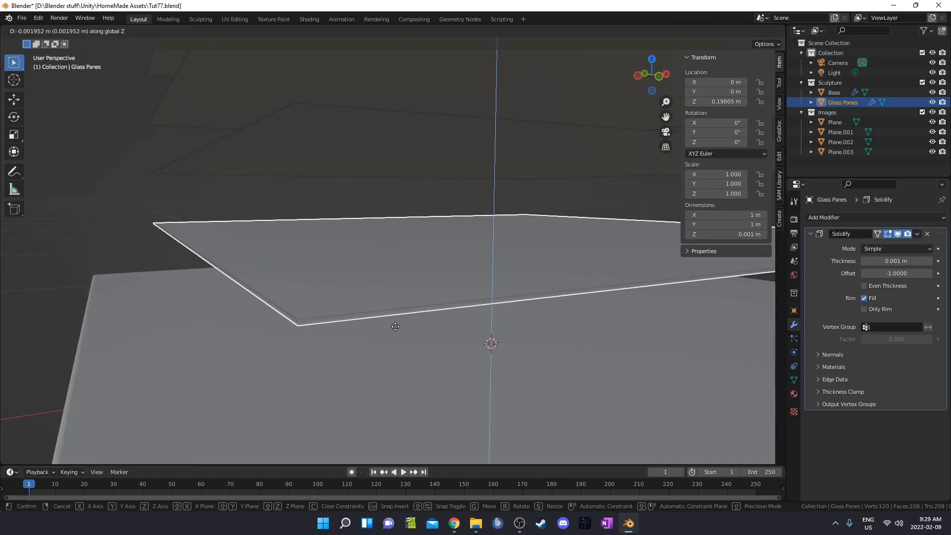
right_click(393, 320)
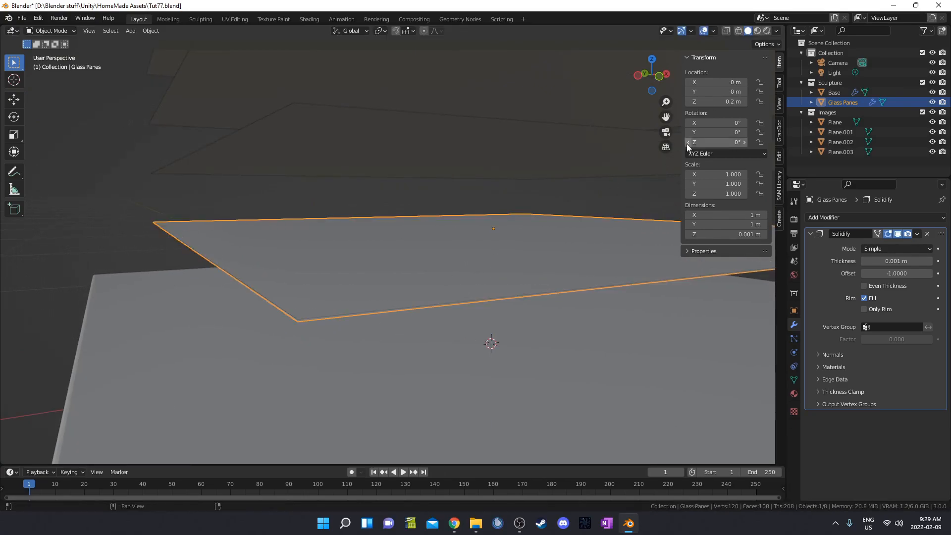
Set the Z location of Glass Panes to 0.1999 m, just below the lowest image plane.
click(715, 102)
drag(692, 102, 731, 110)
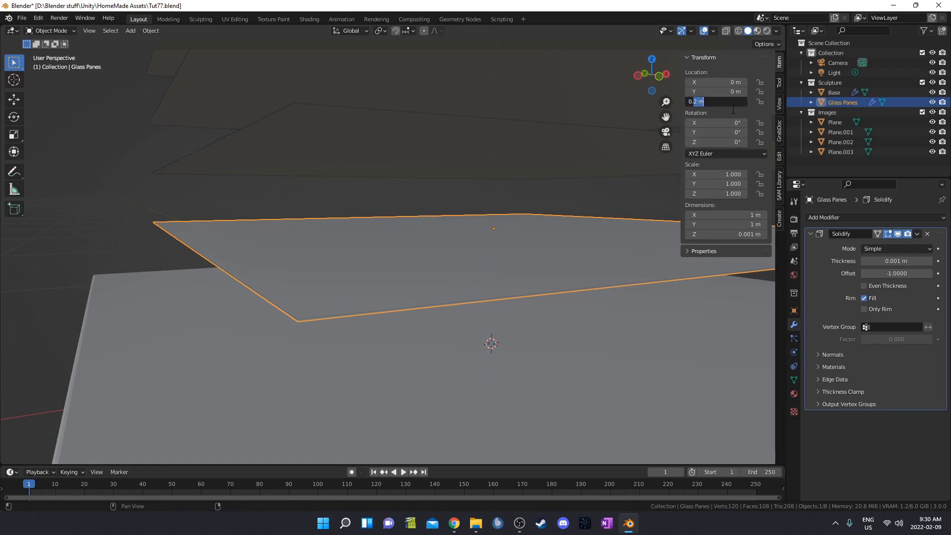
text(19)
key(Return)
click(721, 101)
click(720, 100)
key(BackSpace)
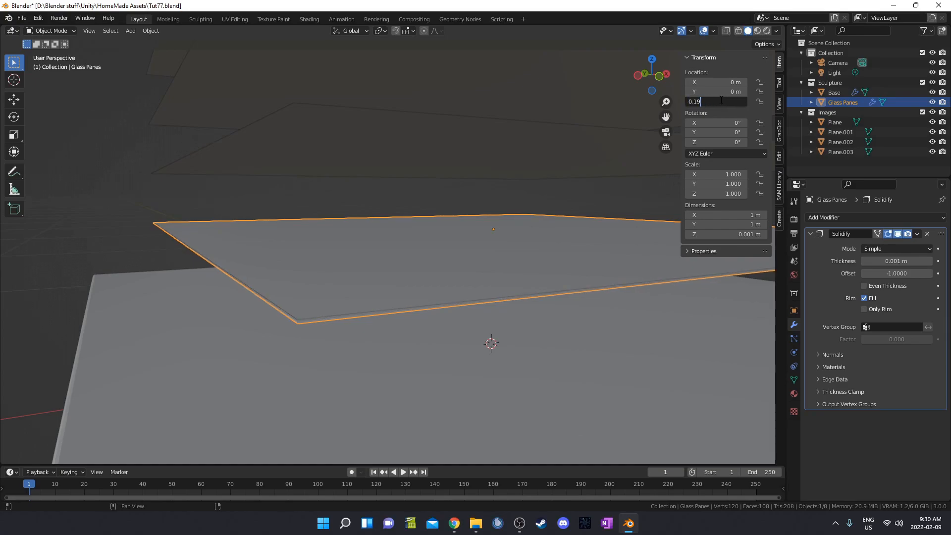
key(Return)
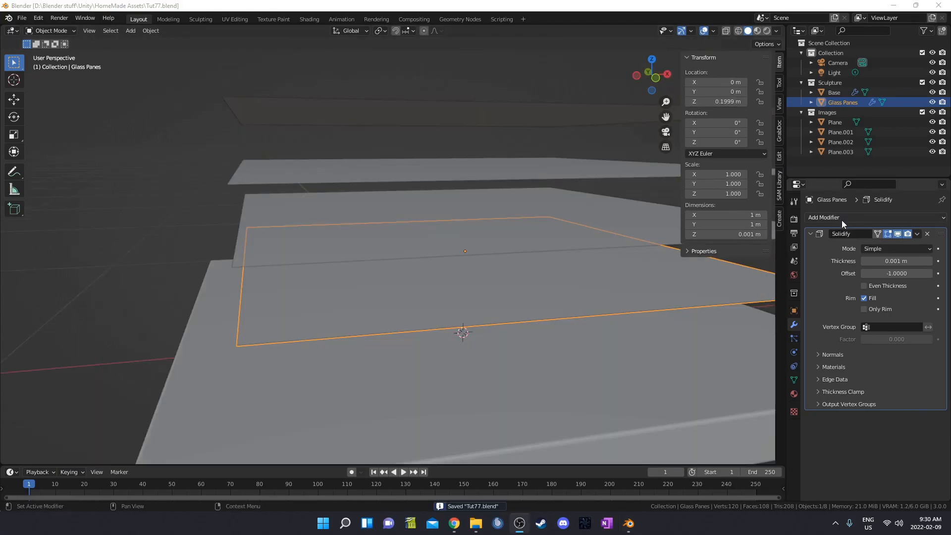
Add an Array modifier to Glass Panes with relative offset factors of 0 in X and 100 in Z.
click(842, 218)
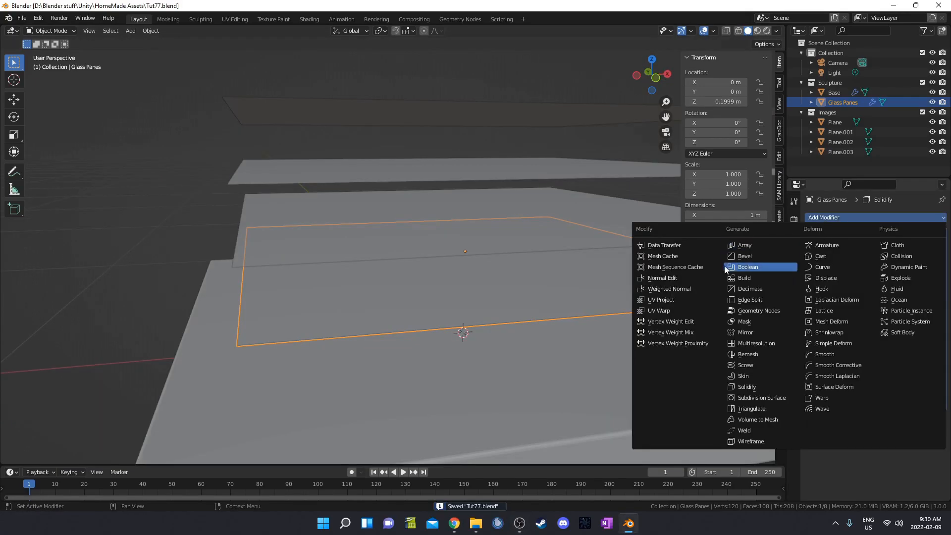
click(747, 247)
scroll(869, 364, down, 3)
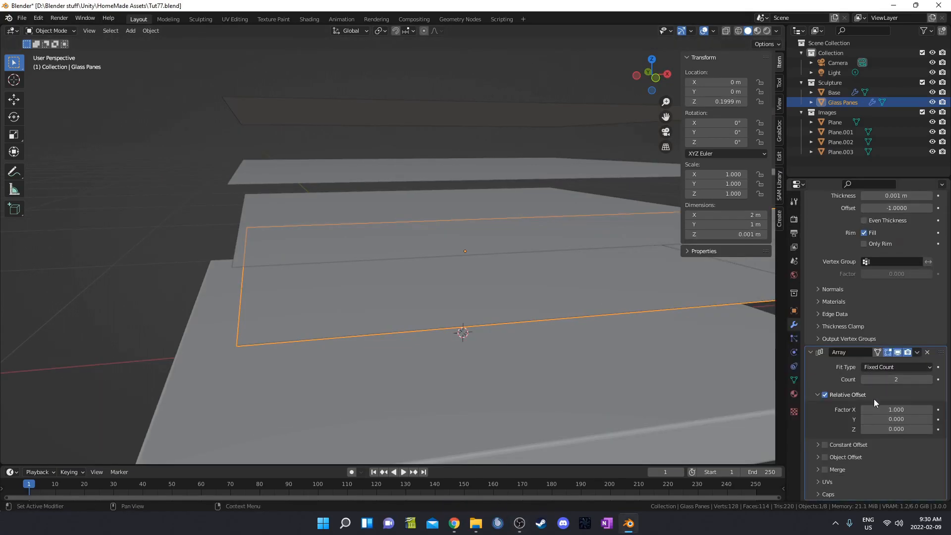
click(899, 408)
text(0)
key(Tab)
key(Tab)
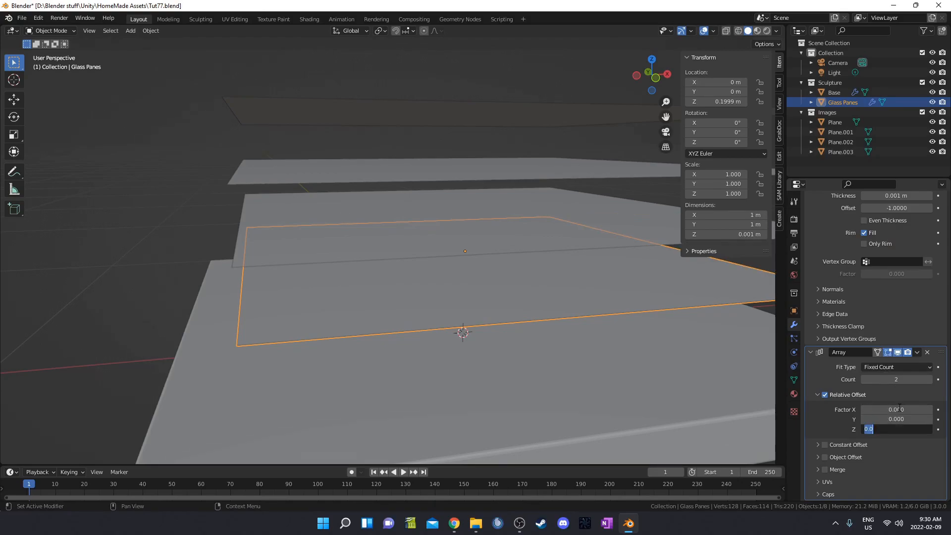
text(1)
key(Return)
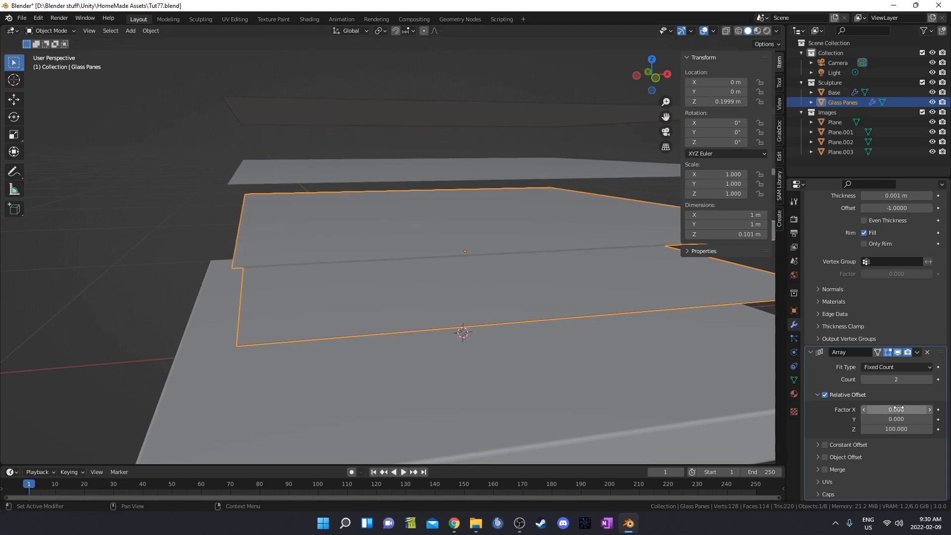
Set the Array count to 4 so every image plane gets its own glass pane.
click(929, 380)
click(929, 379)
middle_drag(465, 307, 475, 317)
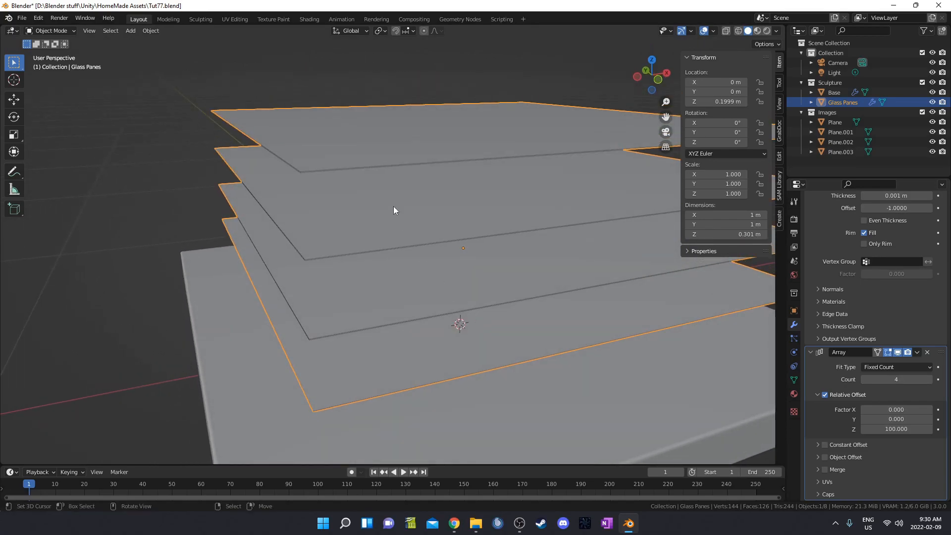
middle_drag(376, 105, 360, 232)
middle_drag(350, 130, 421, 141)
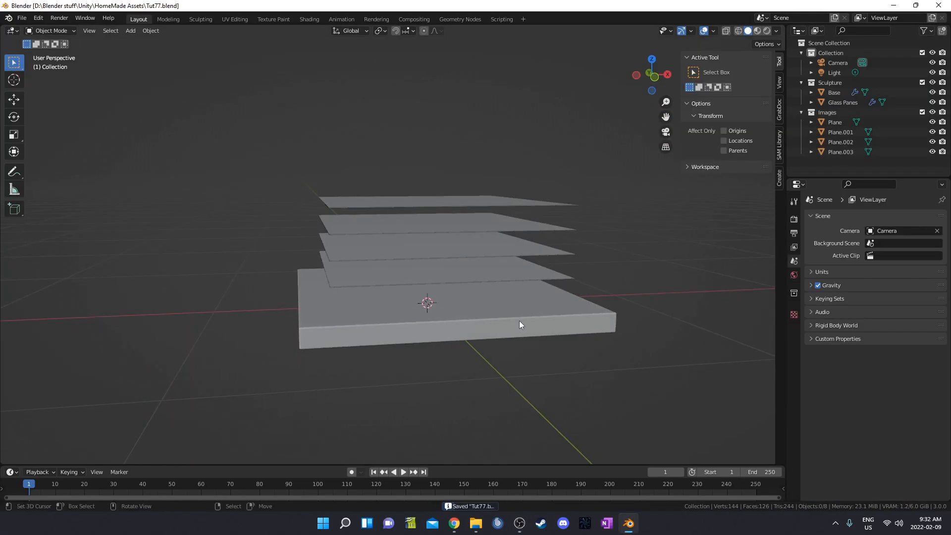
Add a cube at the origin with dimensions of 1.01 m in X, 1.01 m in Y and 0.008 m in Z.
key(shift+a)
mouse_move(522, 309)
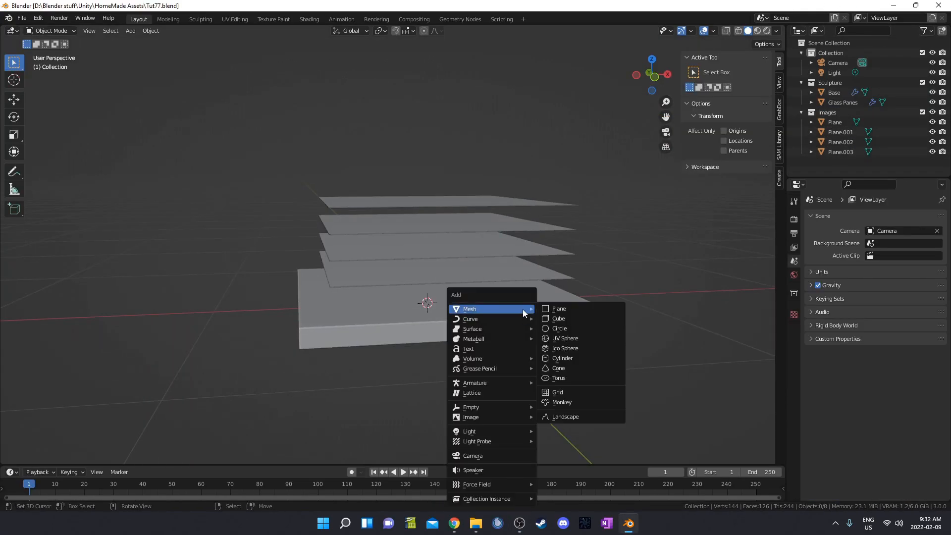
click(558, 318)
click(724, 214)
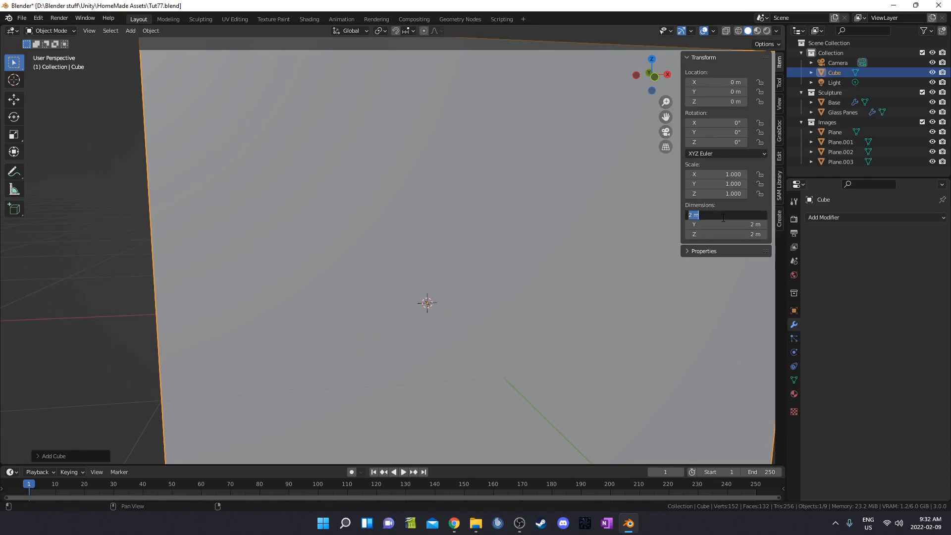
text(1.01)
key(Tab)
text(1.01)
key(Tab)
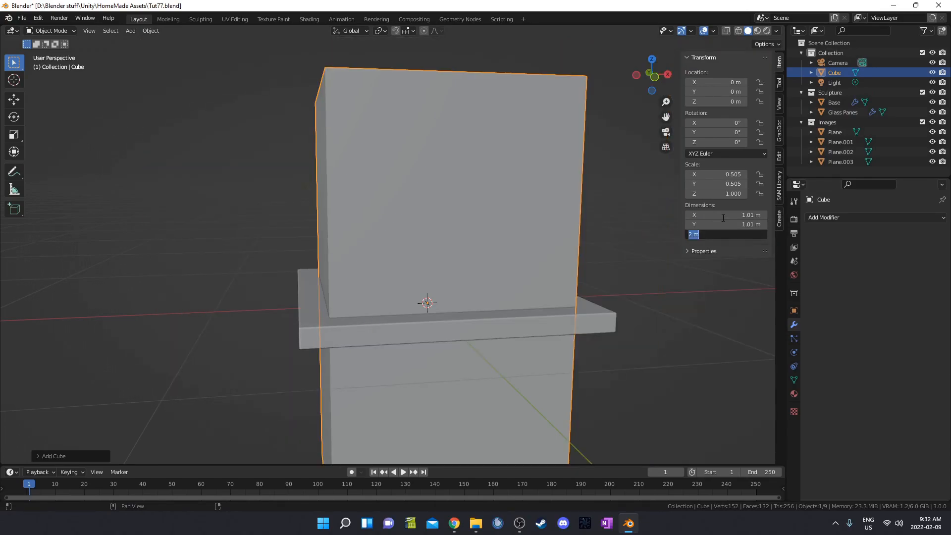
text(.008)
key(Return)
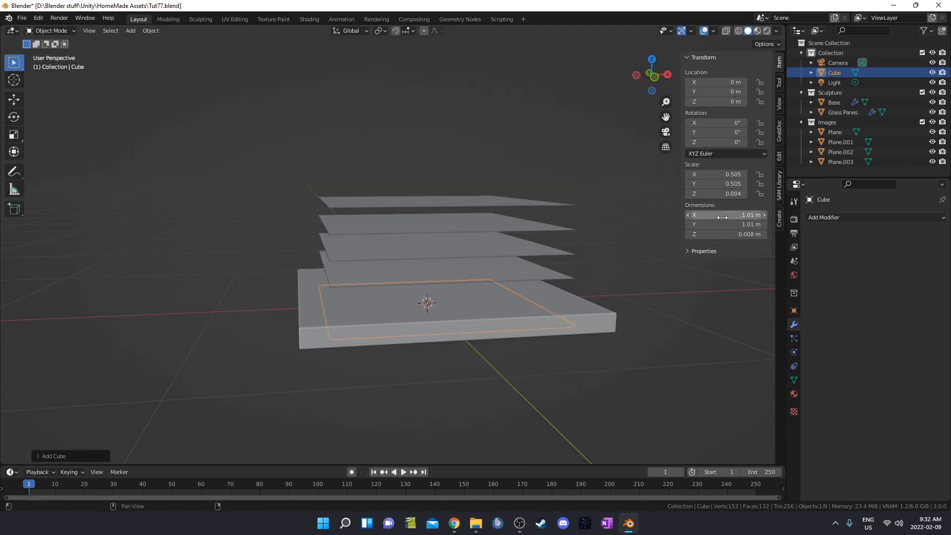
Move the thin cube up along Z to 0.2 m in the front view, around the lowest pane.
key(KP_1)
scroll(475, 315, up, 2)
shift+middle_drag(475, 316, 468, 298)
scroll(467, 298, up, 2)
key(g)
key(z)
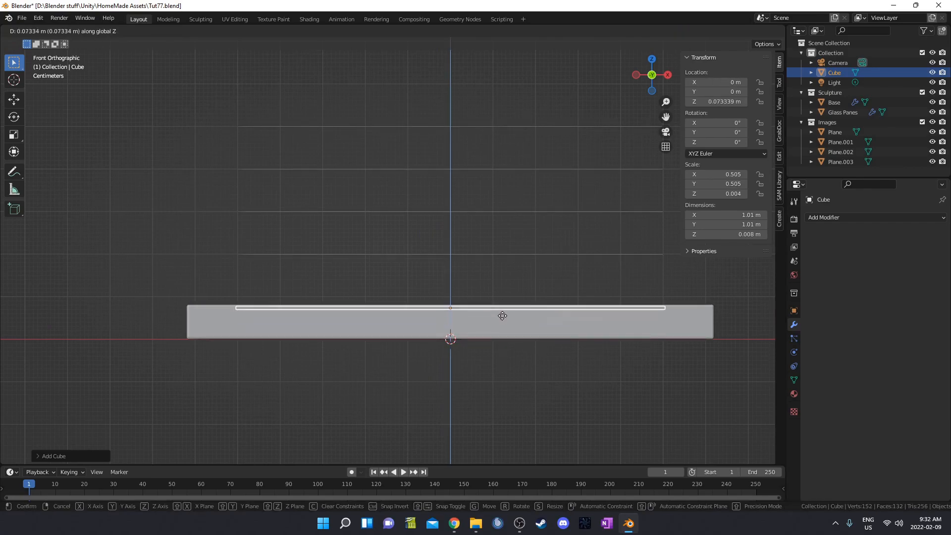
click(501, 267)
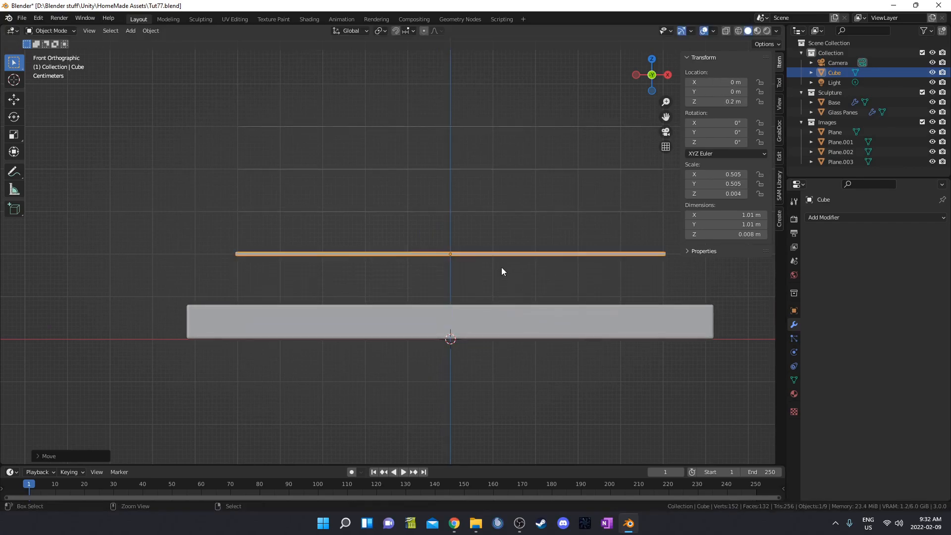
Select the thin cube's large upper and lower faces in Edit Mode and inset them by about 0.03 m.
middle_drag(295, 244, 266, 274)
middle_drag(324, 315, 434, 317)
middle_drag(359, 357, 359, 334)
key(Tab)
key(3)
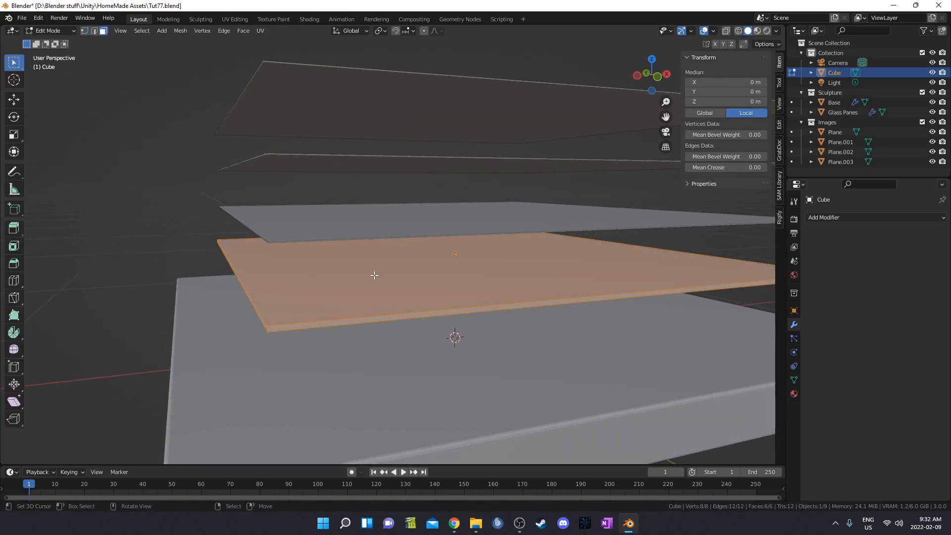
click(387, 275)
middle_drag(387, 276, 420, 249)
shift+click(421, 249)
middle_drag(484, 310, 474, 324)
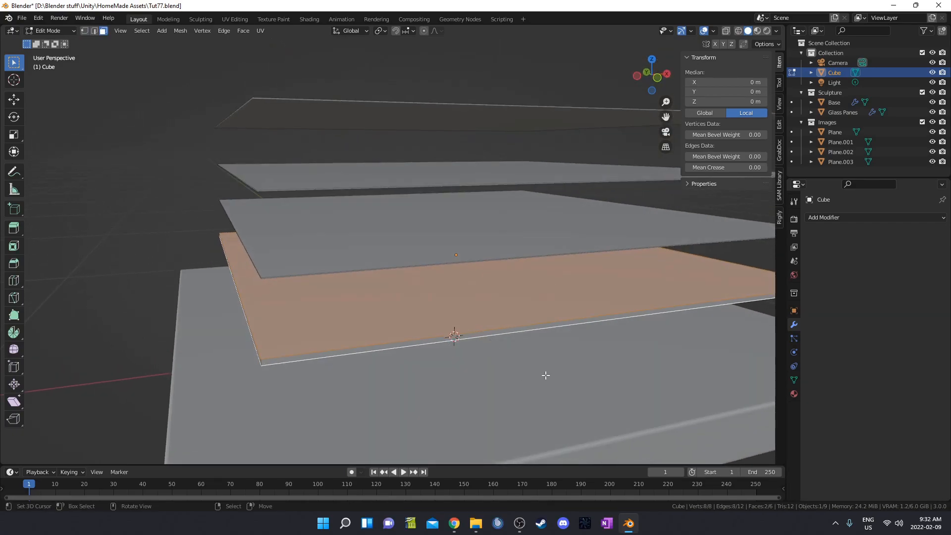
key(i)
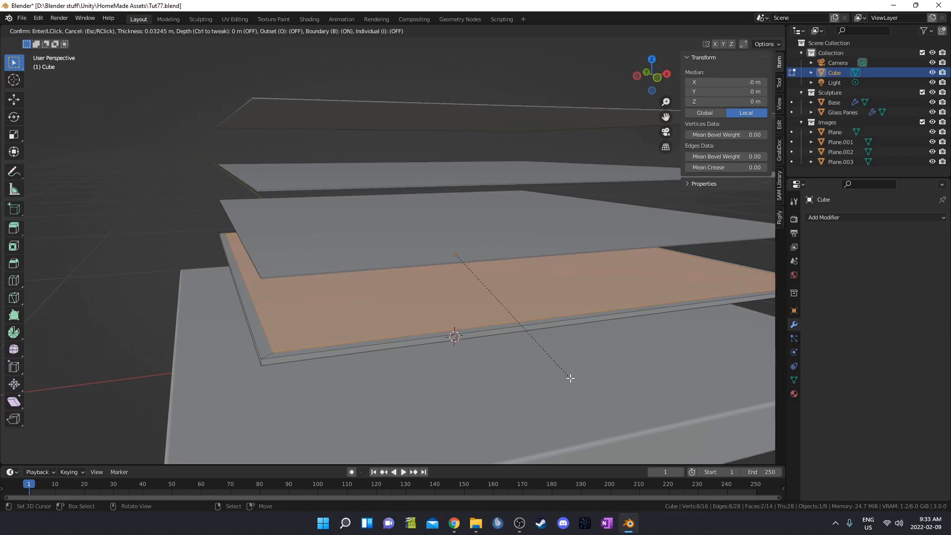
click(569, 377)
Delete the two inset faces to leave an open frame and return to Object Mode.
middle_drag(570, 378, 595, 375)
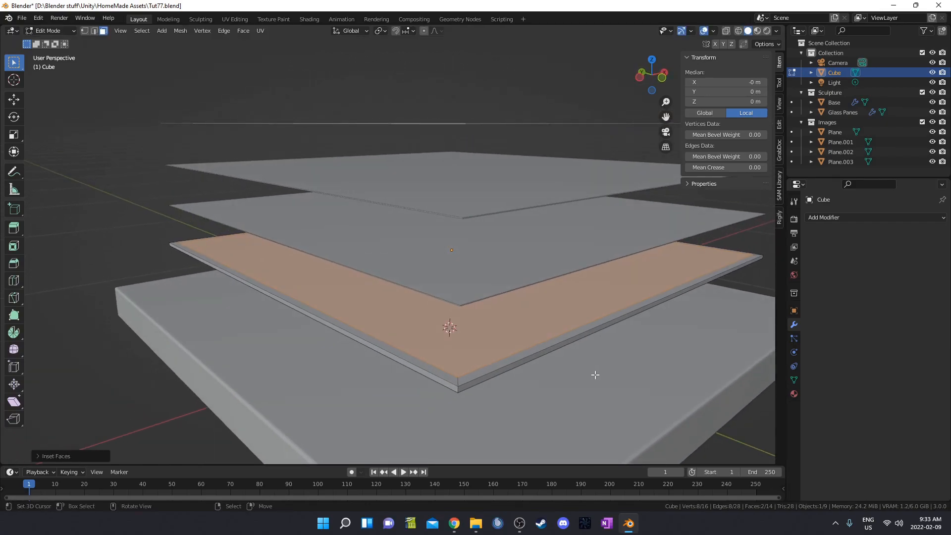
key(x)
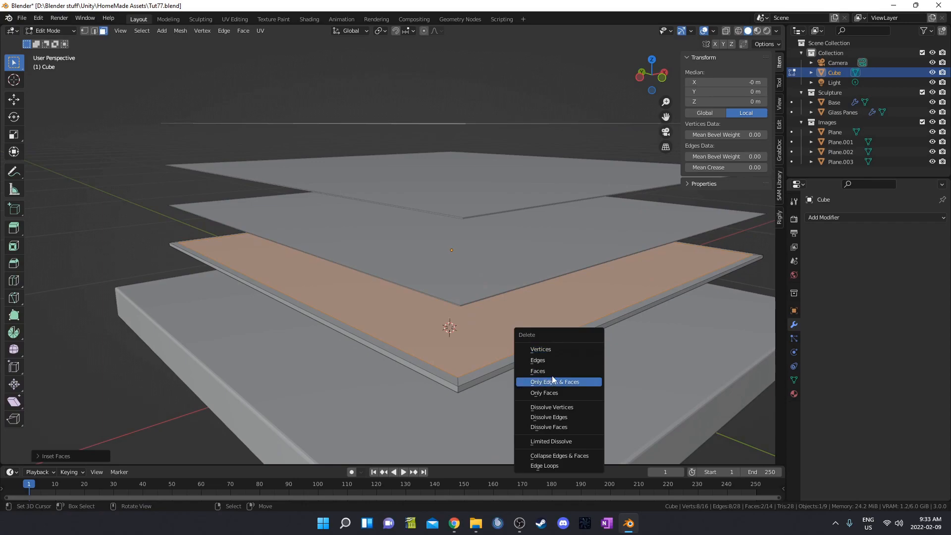
click(569, 382)
key(Tab)
middle_drag(569, 382, 554, 377)
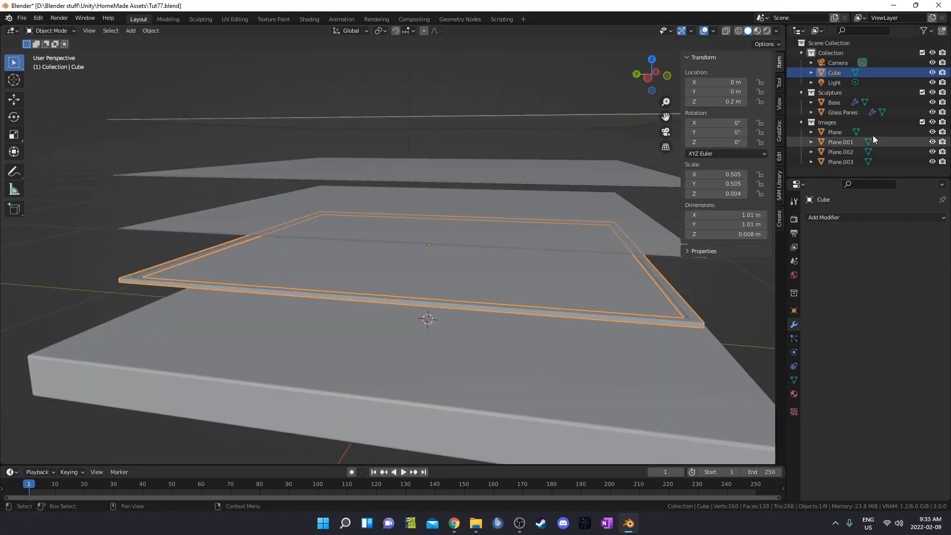
Exclude the Images collection and hide Glass Panes to expose the frame above the base.
click(922, 122)
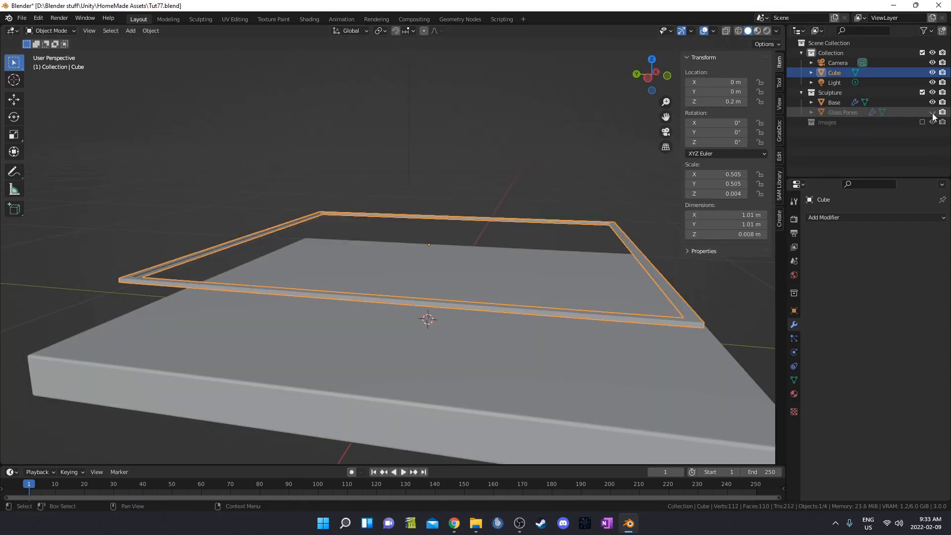
Select the frame's upper and lower inner edges along one side in Edit Mode and fill the gap between them with a face.
click(932, 112)
middle_drag(588, 272, 539, 290)
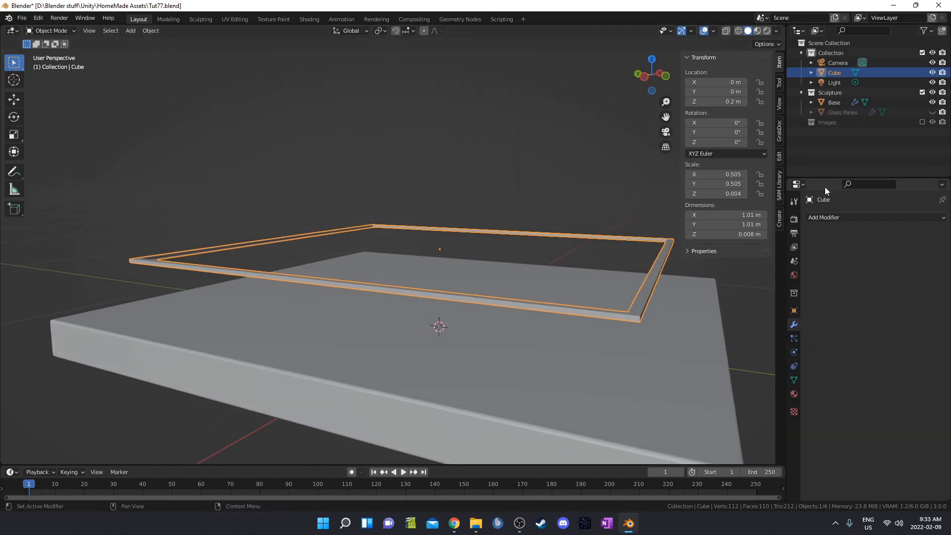
scroll(508, 359, up, 3)
key(Tab)
middle_drag(504, 361, 447, 348)
scroll(480, 359, down, 5)
scroll(448, 347, up, 1)
scroll(397, 290, up, 5)
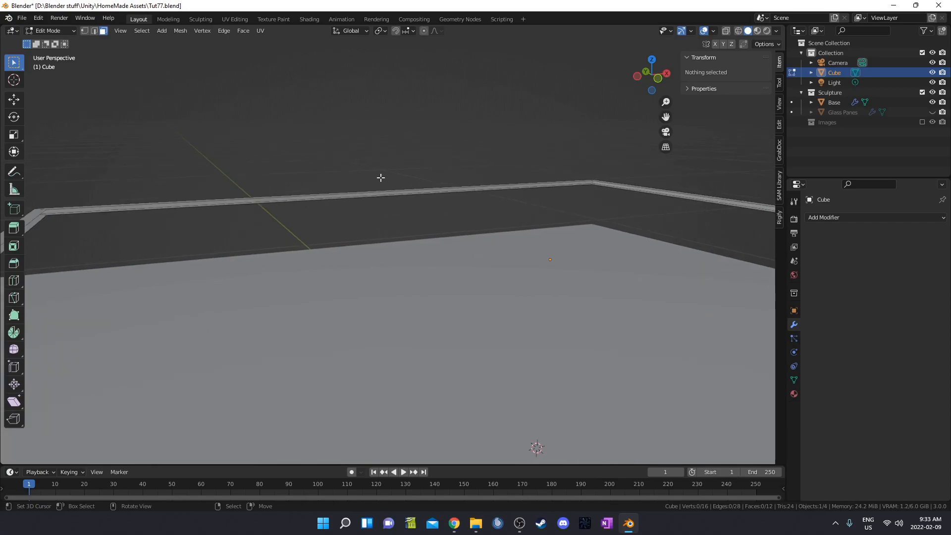
shift+middle_drag(376, 185, 399, 227)
scroll(368, 226, up, 1)
key(2)
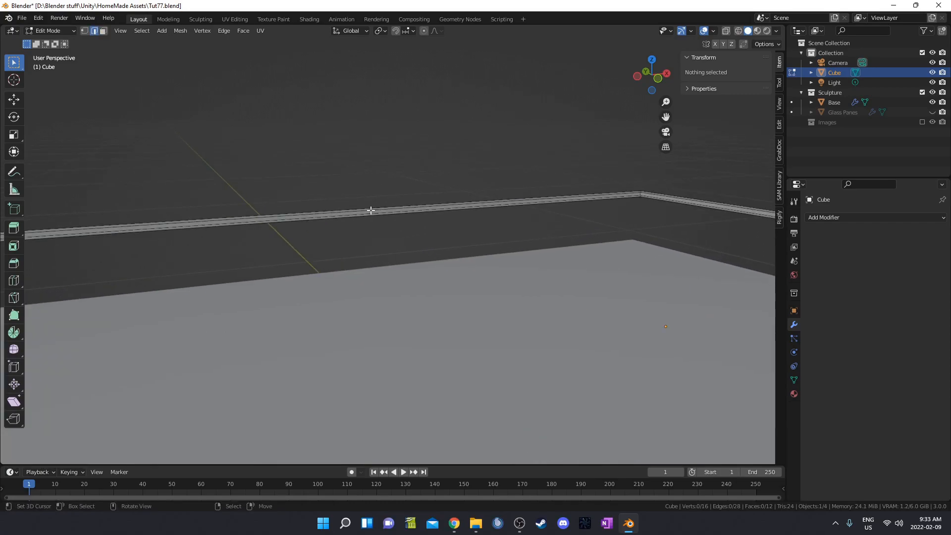
click(370, 211)
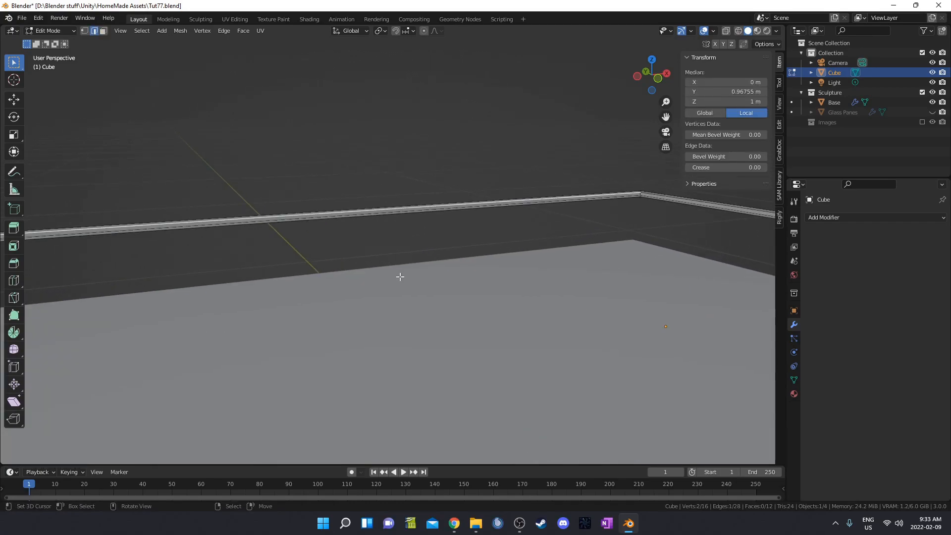
scroll(399, 275, down, 4)
scroll(395, 275, up, 4)
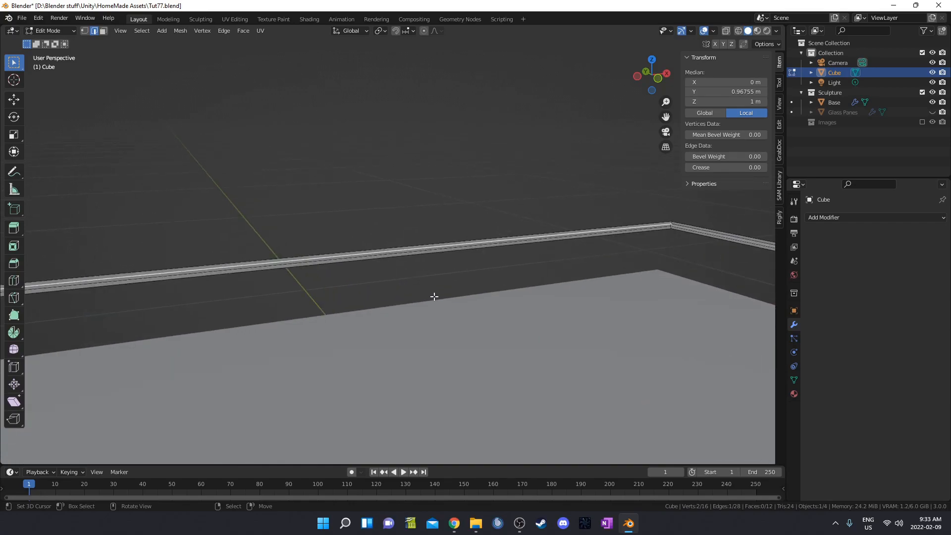
middle_drag(433, 295, 394, 287)
middle_drag(193, 261, 303, 273)
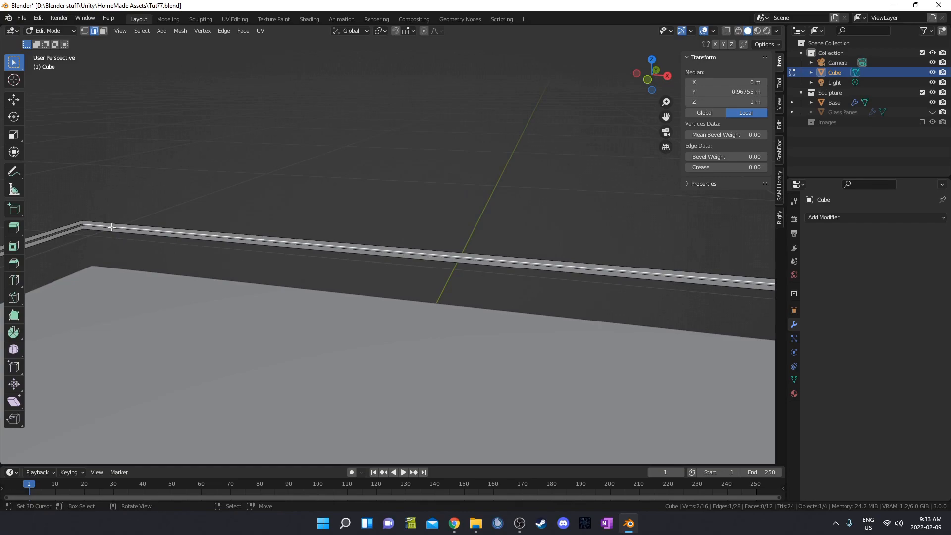
shift+click(120, 231)
middle_drag(148, 251, 218, 294)
key(f)
Fill the gaps along the frame's remaining three inner sides with faces and return to Object Mode.
click(102, 272)
middle_drag(102, 272, 149, 225)
key(f)
middle_drag(344, 278, 341, 151)
key(f)
key(f)
middle_drag(250, 146, 153, 172)
middle_drag(406, 121, 503, 162)
key(Tab)
middle_drag(435, 210, 546, 228)
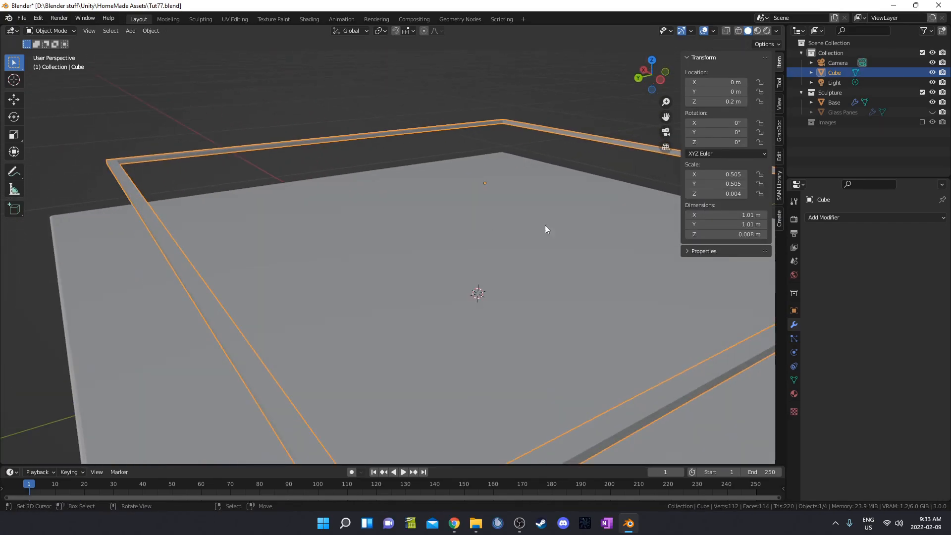
Add a Bevel modifier and an Array modifier to the frame.
click(870, 216)
click(765, 256)
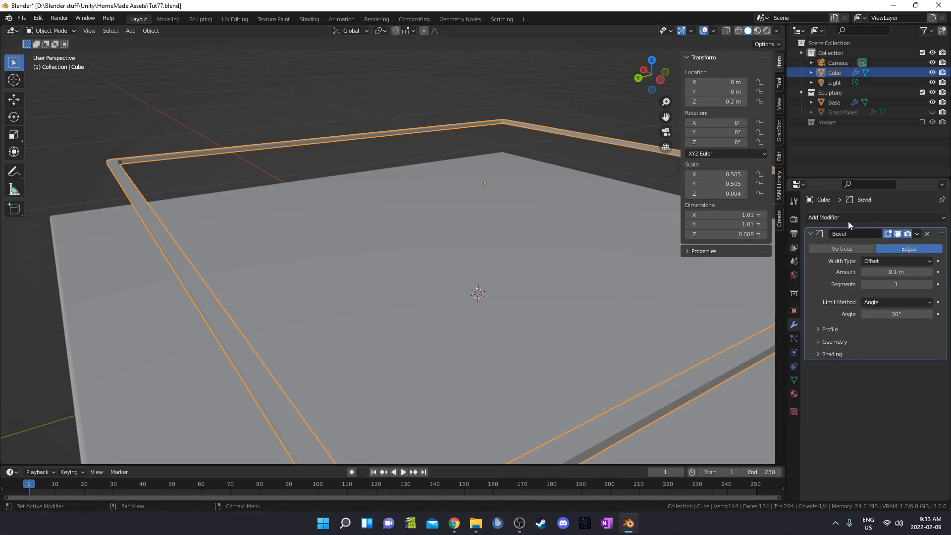
click(847, 218)
click(777, 245)
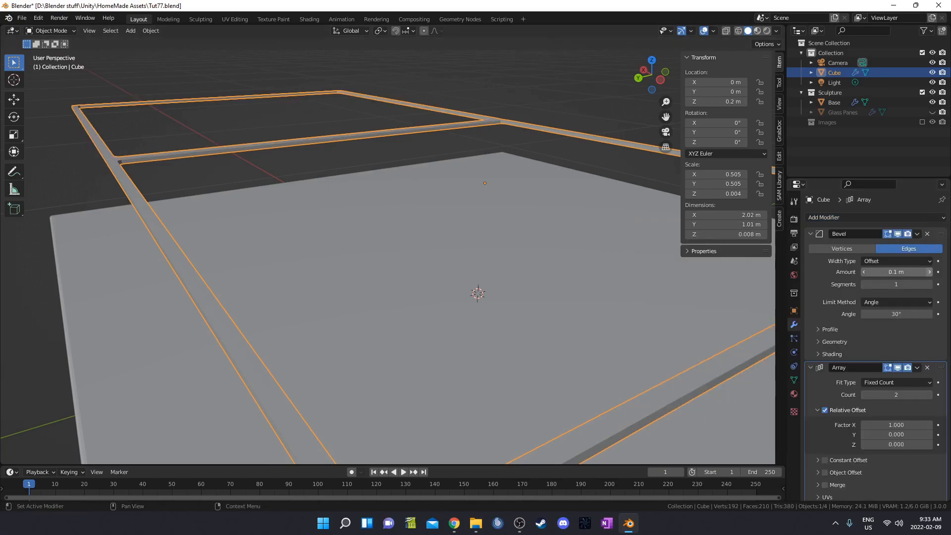
Apply the frame's scale and set its bevel amount to 0.001 m with 3 segments.
scroll(534, 320, down, 3)
key(ctrl+a)
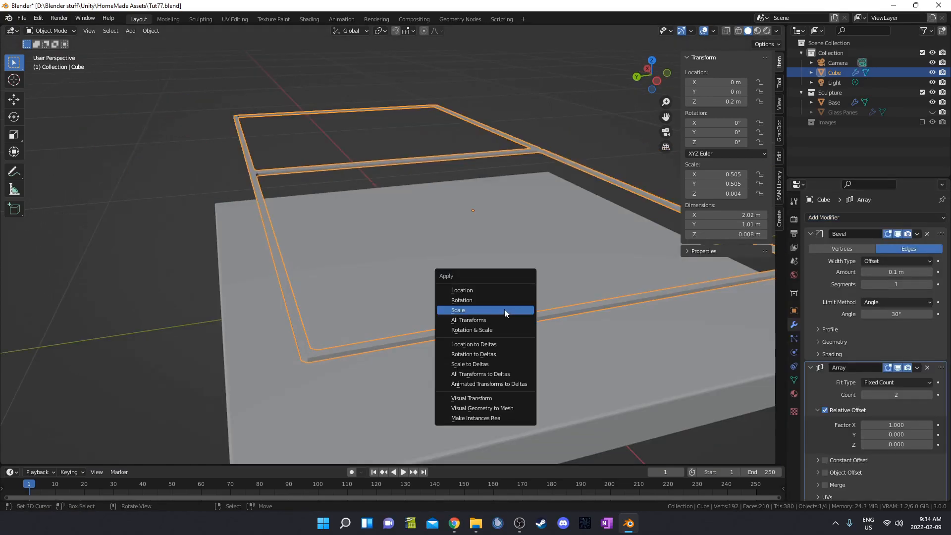
click(504, 309)
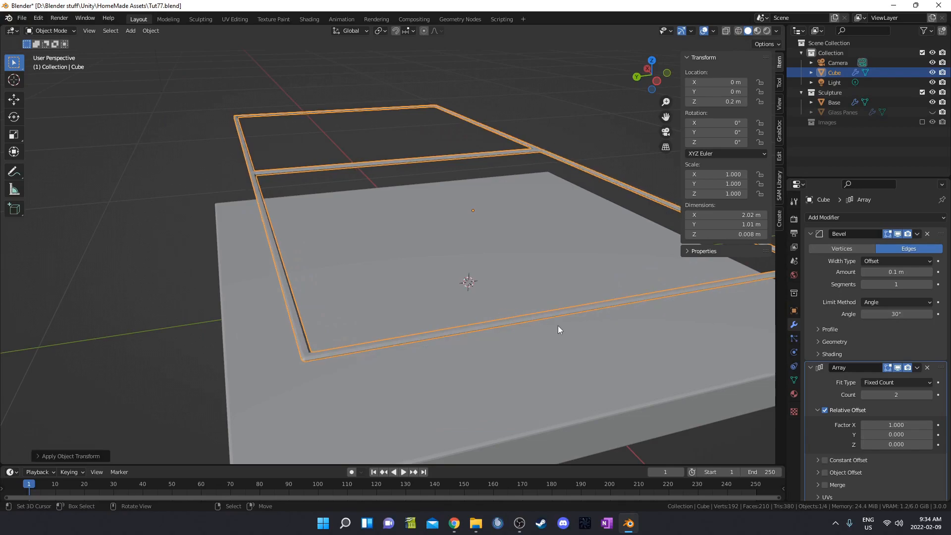
click(904, 272)
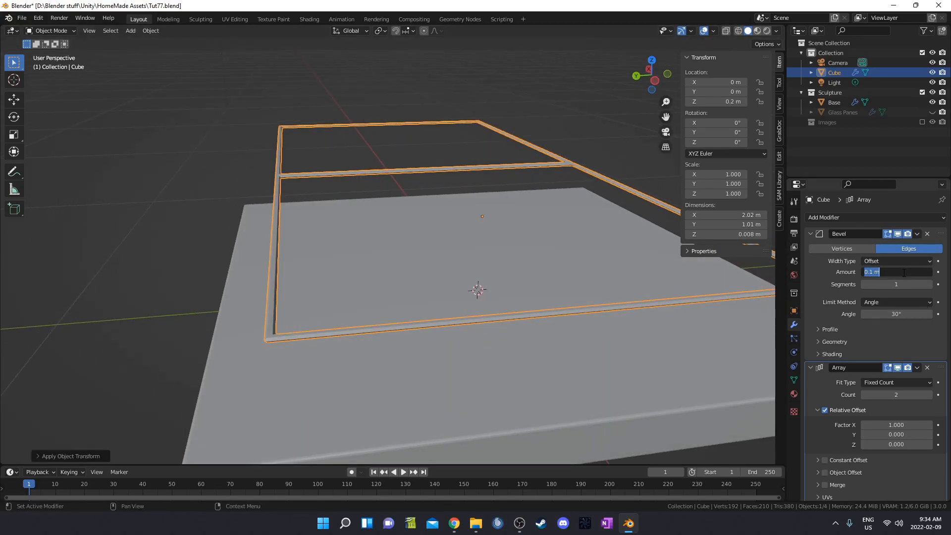
text(.001)
key(Tab)
text(3)
key(Return)
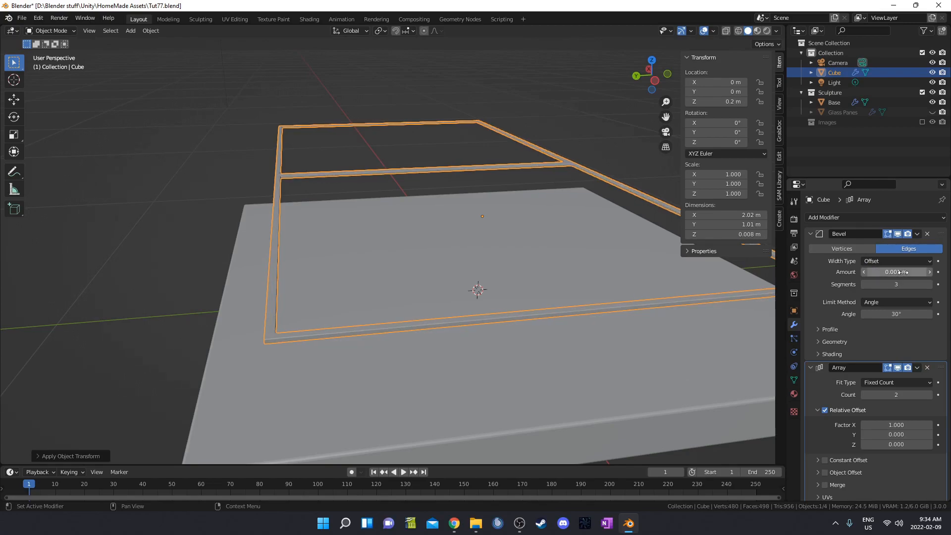
Set the frame's array count to 4 with a relative offset of 0 in X and 12.5 in Z.
click(929, 395)
click(930, 395)
click(907, 425)
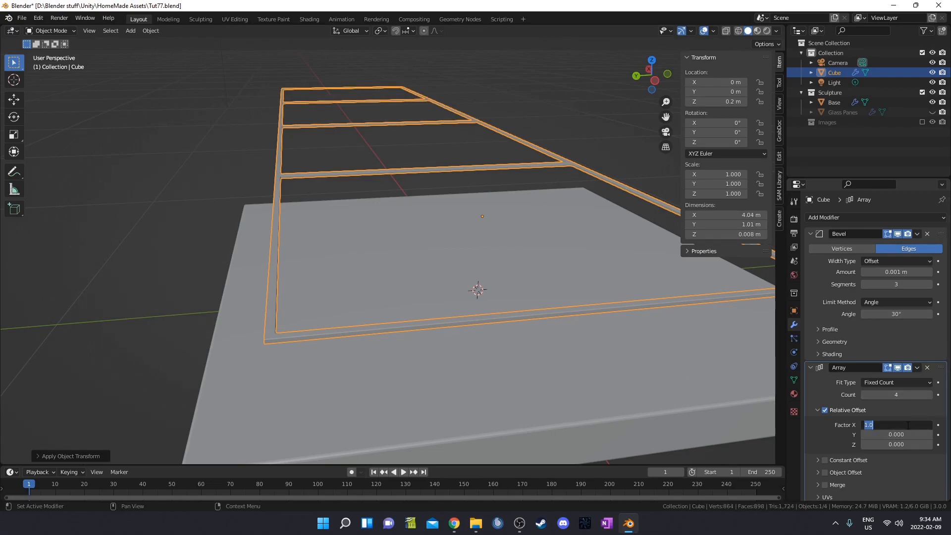
text(0)
key(Tab)
key(Tab)
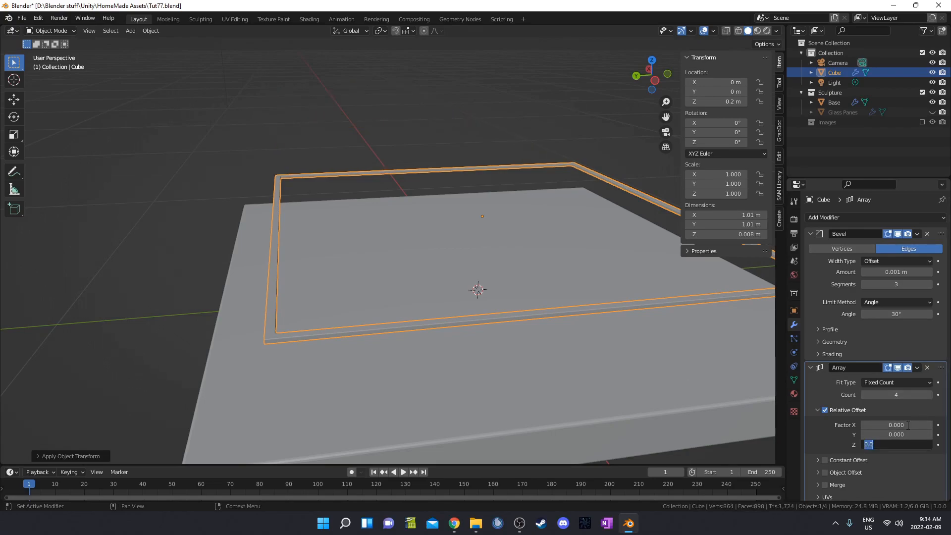
text(12.5)
key(Return)
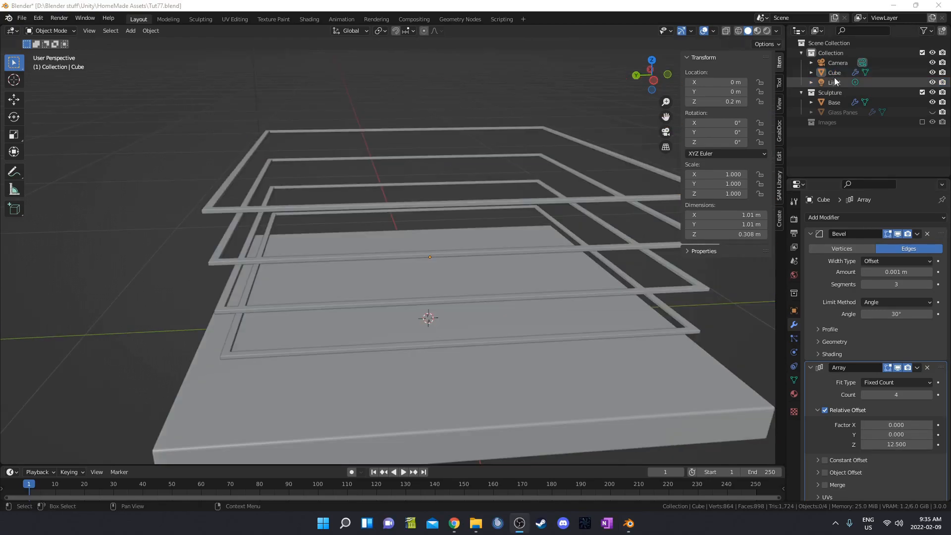
Rename the frame object as Metal Frames and move it into the Sculpture collection.
click(833, 73)
double_click(833, 73)
text(Metal Frames)
key(Return)
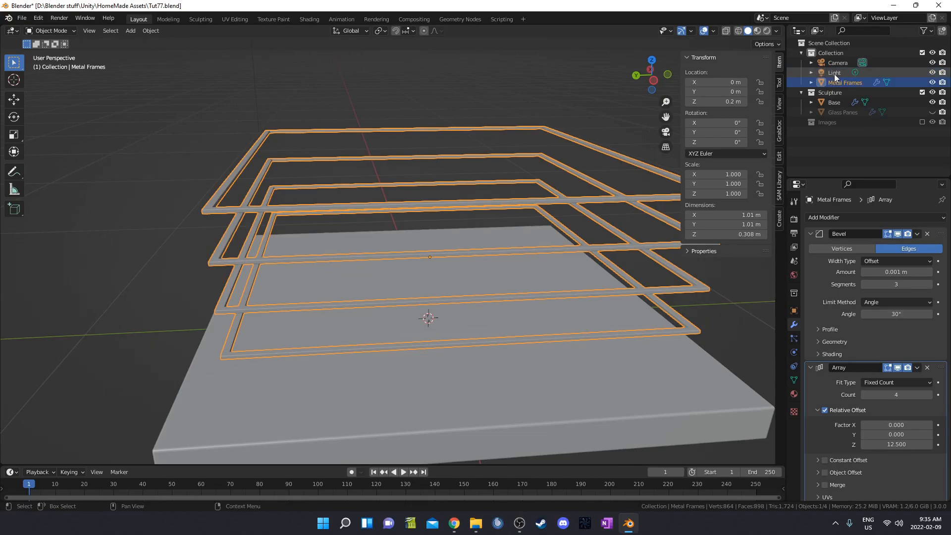
drag(833, 87, 839, 105)
Unhide Glass Panes and include the Images collection again, leaving no object selected.
click(931, 102)
click(922, 122)
middle_drag(456, 279, 447, 313)
key(a)
key(a)
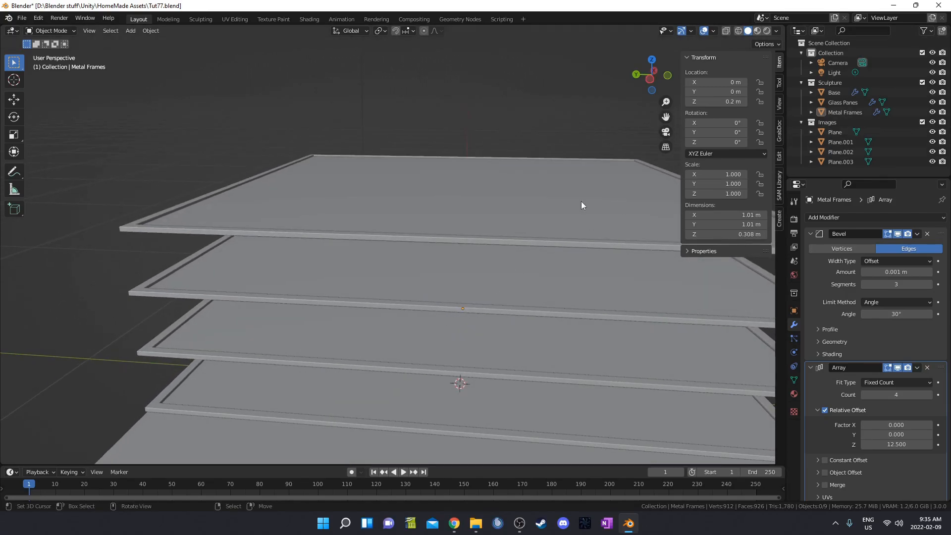
middle_drag(520, 217, 518, 212)
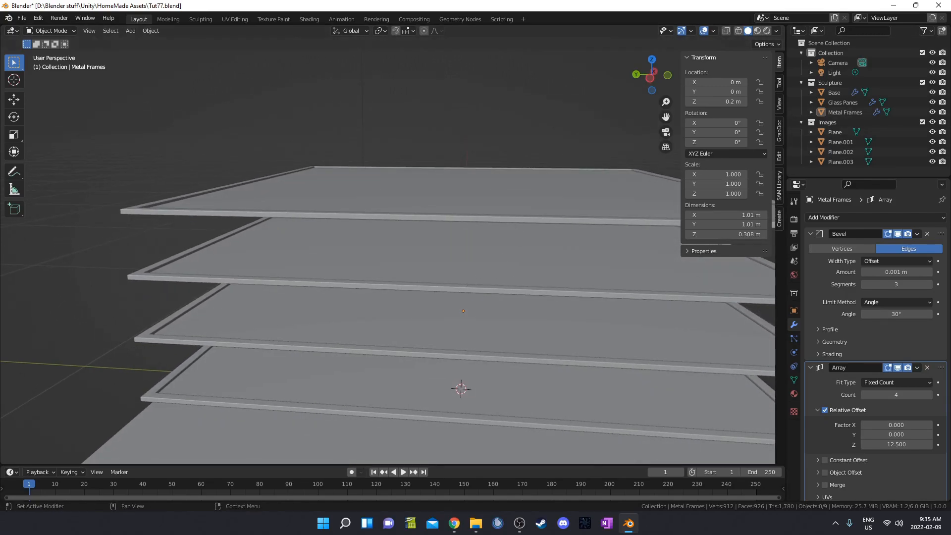
Add a cylinder and set its dimensions to 0.01 m in X, 0.01 m in Y and 0.453 m in Z.
key(shift+a)
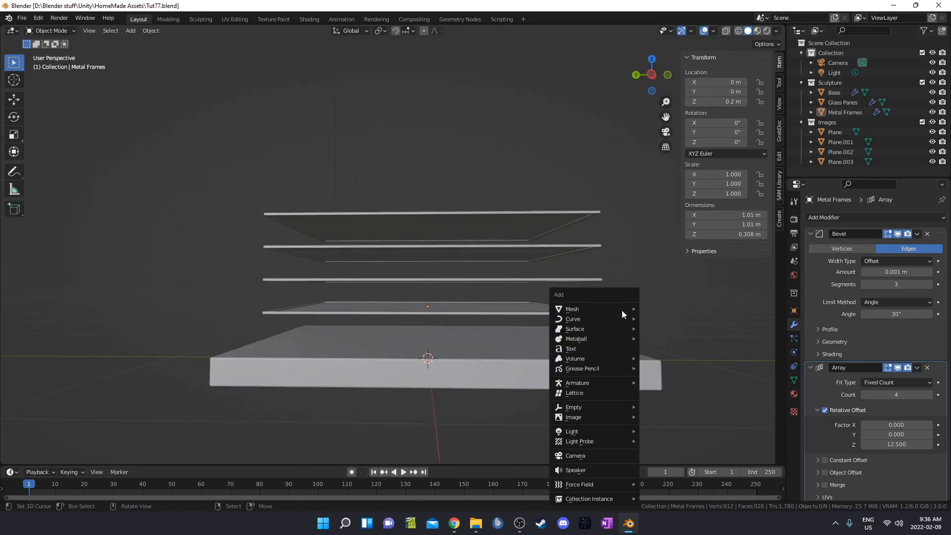
mouse_move(622, 310)
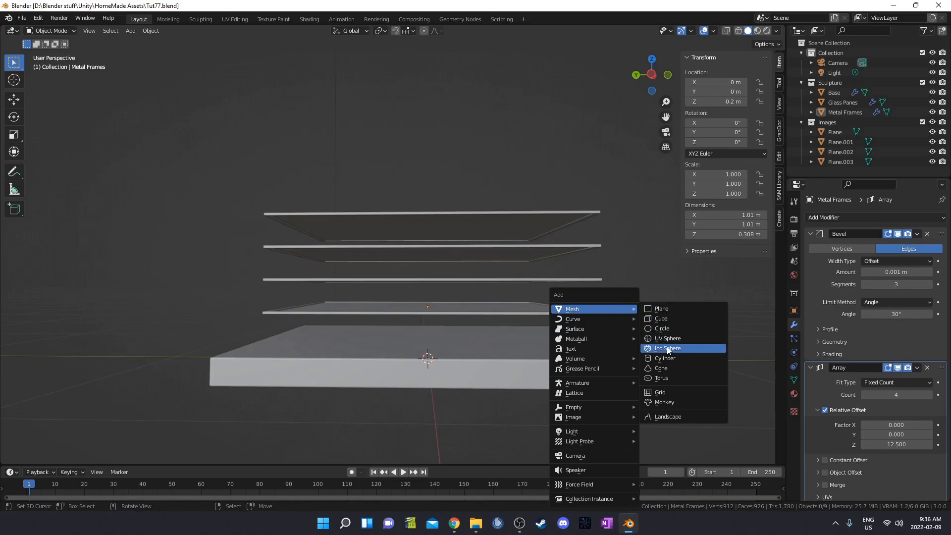
click(672, 361)
click(721, 214)
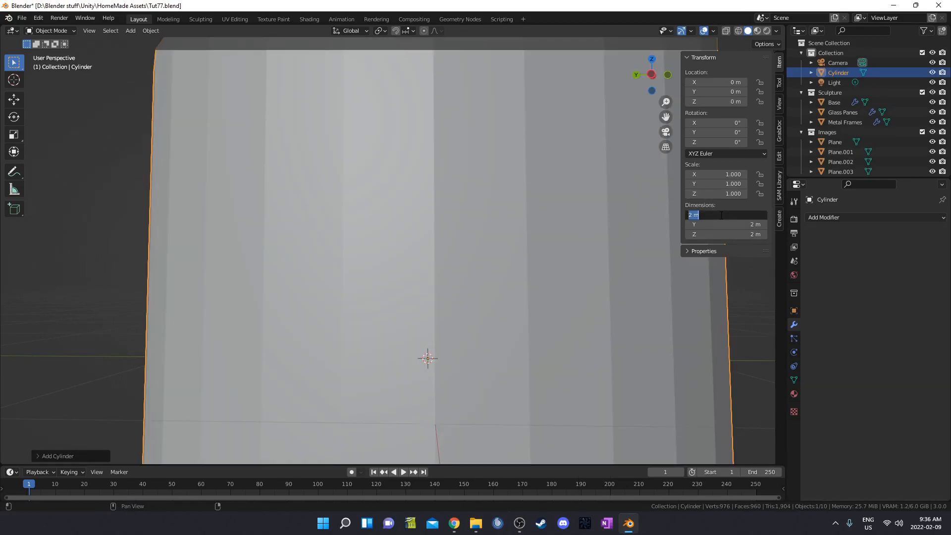
text(.01)
key(Tab)
text(.0)
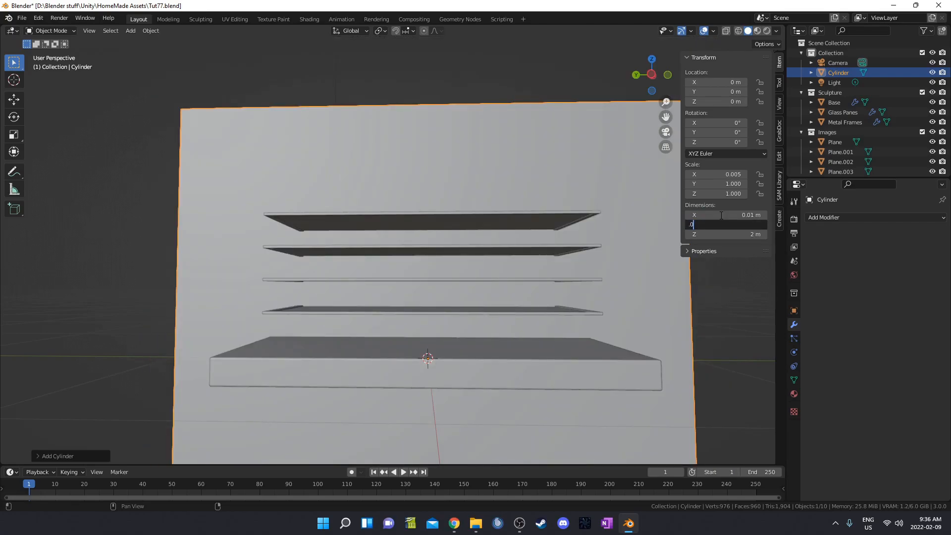
text(1)
key(Tab)
key(BackSpace)
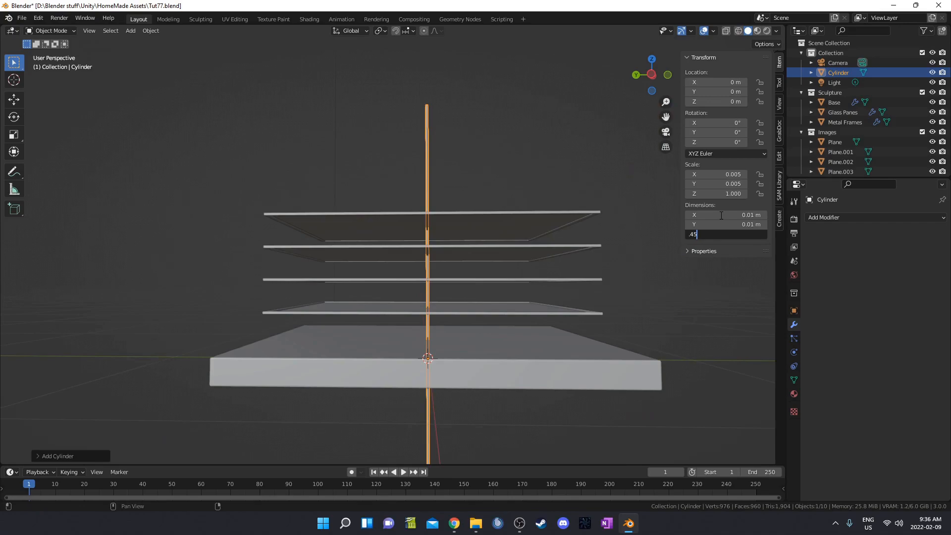
text(.453)
key(Return)
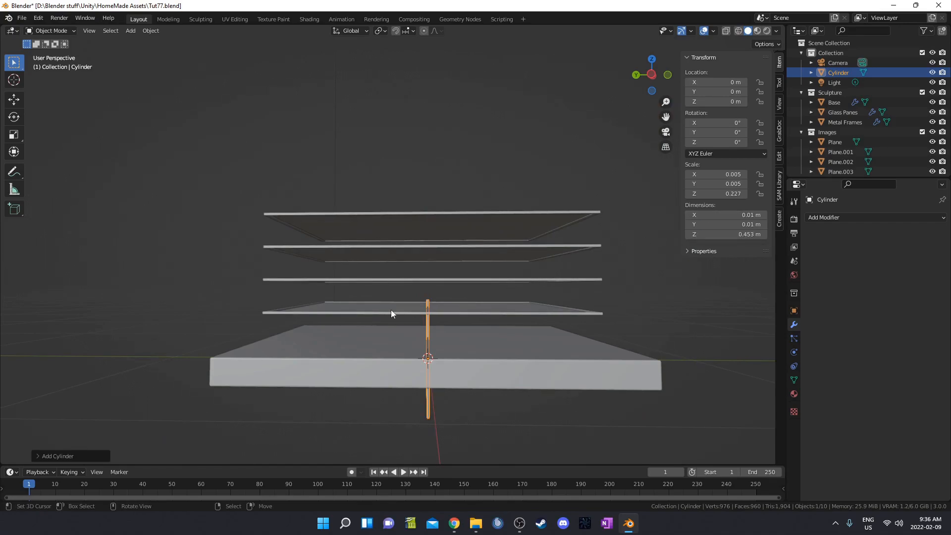
Move the cylinder's mesh in Edit Mode by 0.5 m in X and -0.5 m in Y to the frame's corner, using wireframe top view.
key(KP_7)
shift+middle_drag(456, 323, 464, 264)
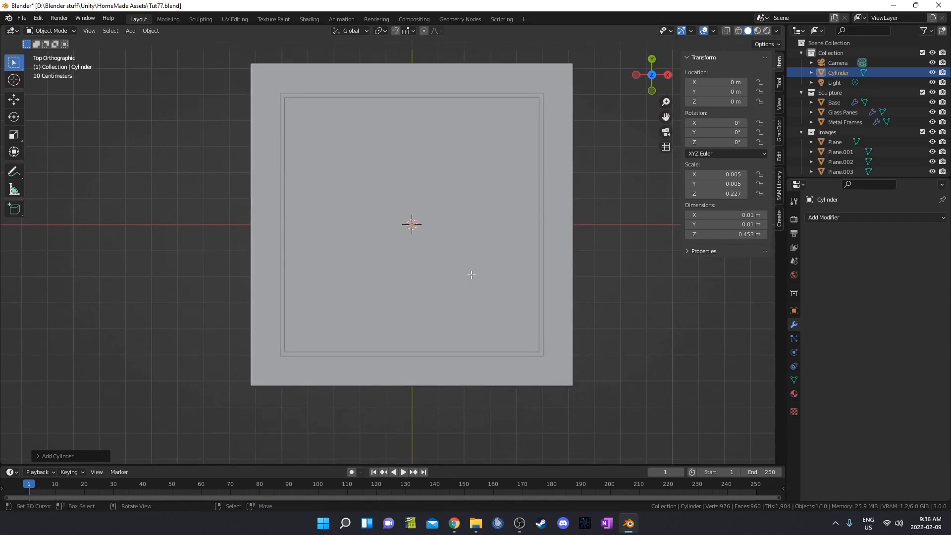
key(Tab)
key(z)
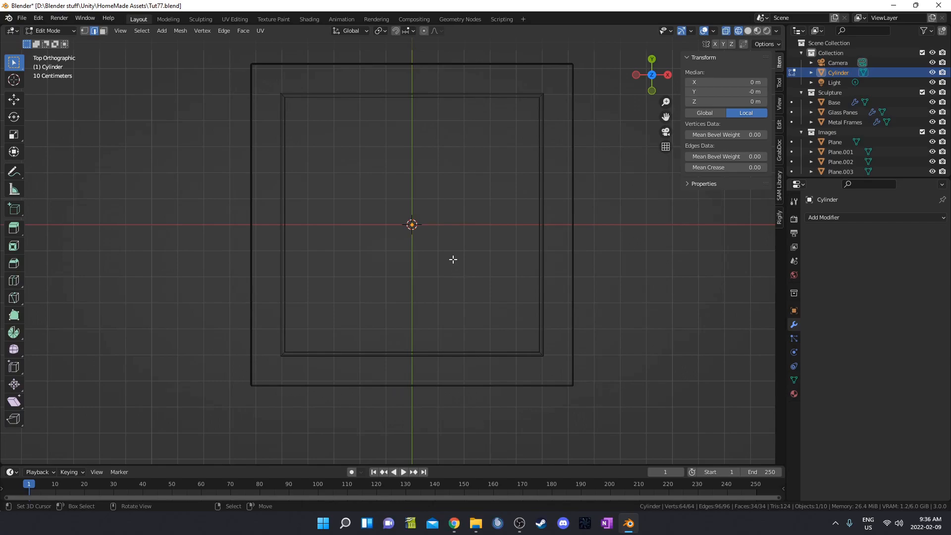
key(g)
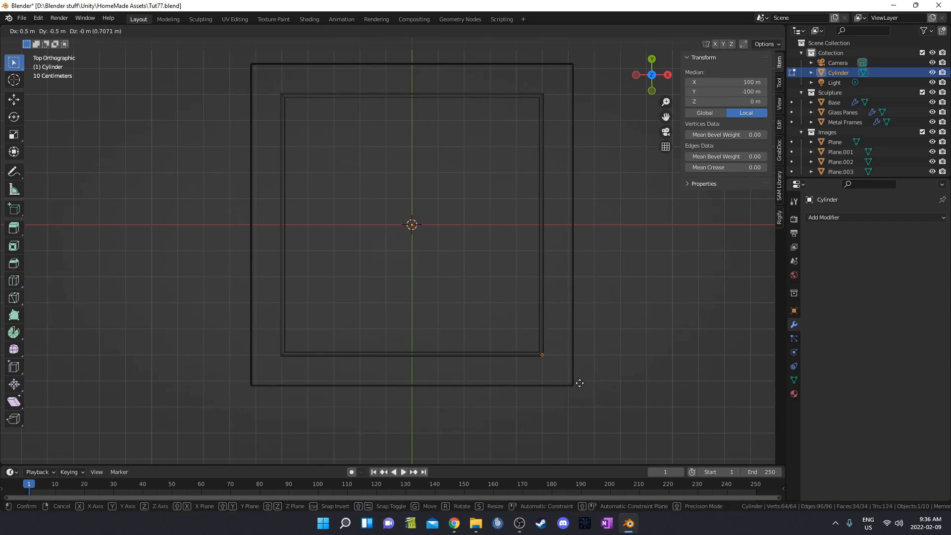
ctrl+click(580, 383)
Nudge the cylinder's mesh by -0.004 m in X and 0.004 m in Y to seat it within the frame corner.
scroll(578, 382, up, 2)
shift+middle_drag(575, 379, 410, 226)
scroll(475, 262, up, 3)
scroll(538, 267, up, 3)
shift+middle_drag(539, 270, 428, 273)
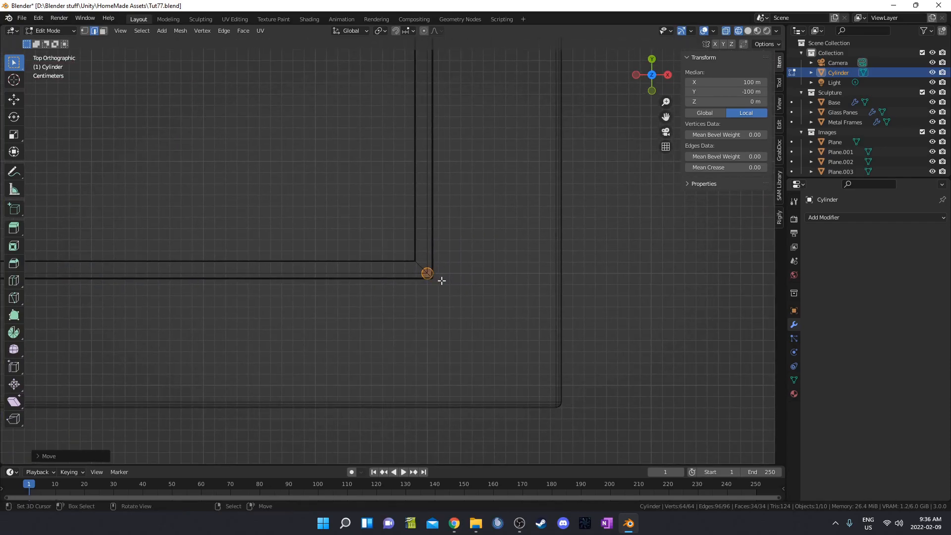
key(g)
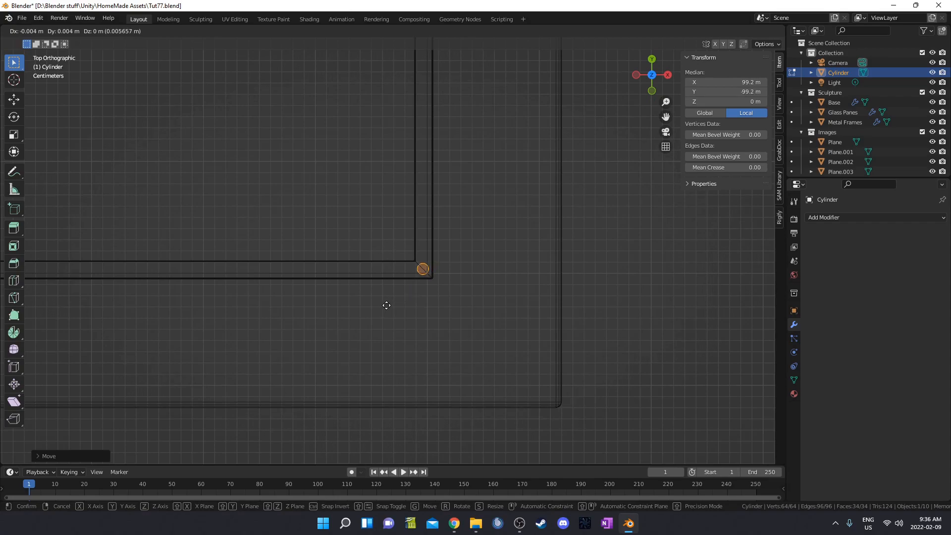
click(386, 305)
scroll(396, 299, up, 5)
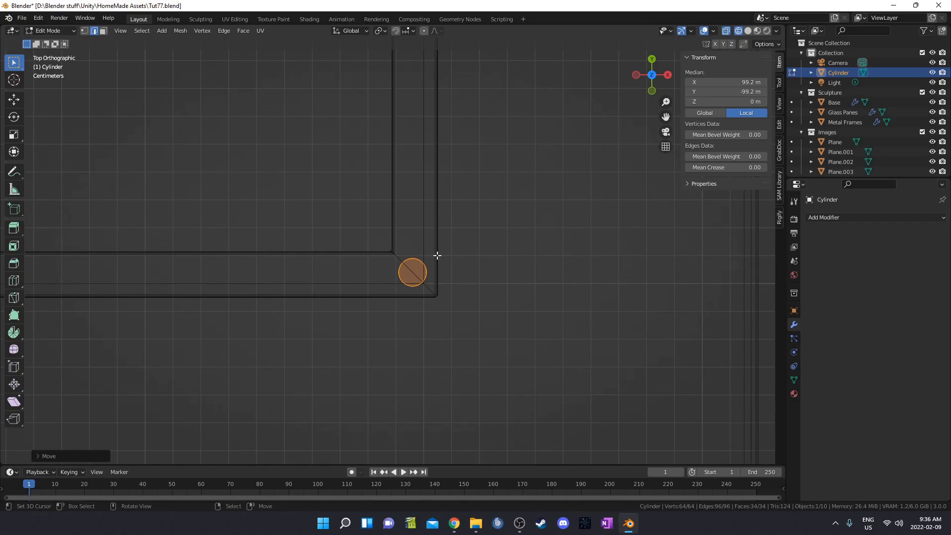
middle_drag(292, 279, 357, 221)
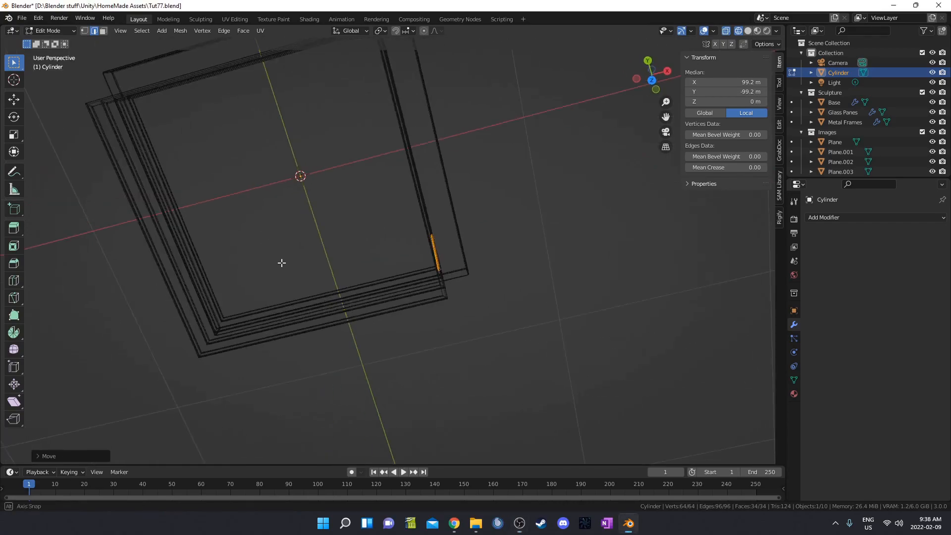
Add a Mirror modifier on the X axis to the cylinder and return to Object Mode in top view.
key(KP_7)
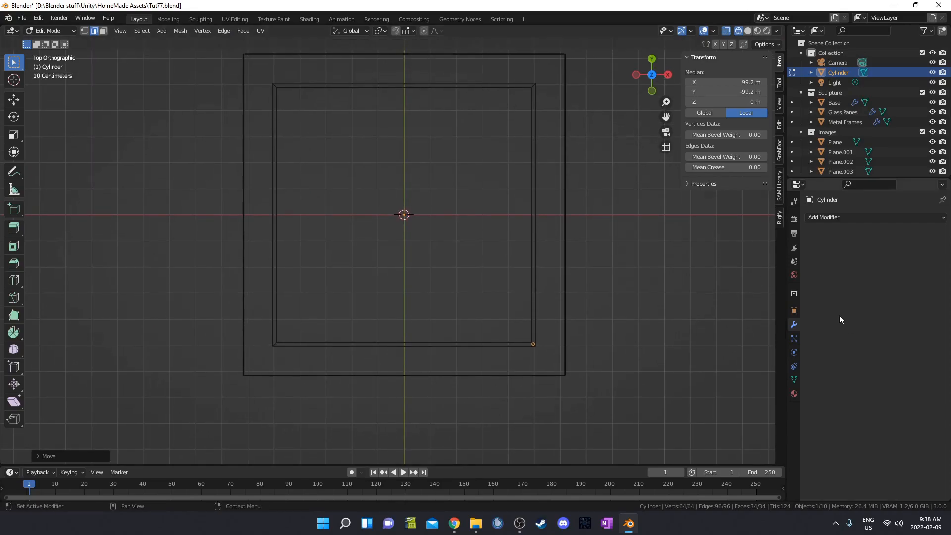
click(848, 218)
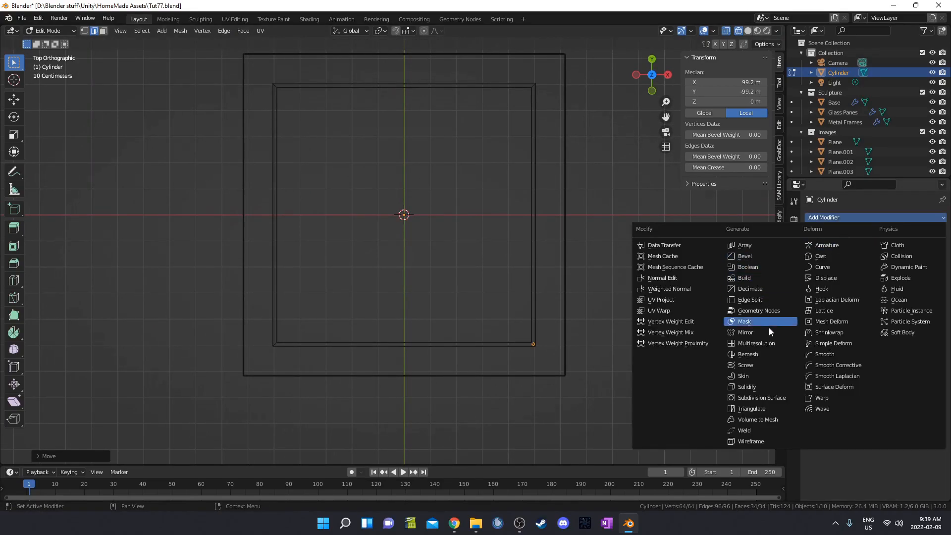
click(747, 332)
key(Tab)
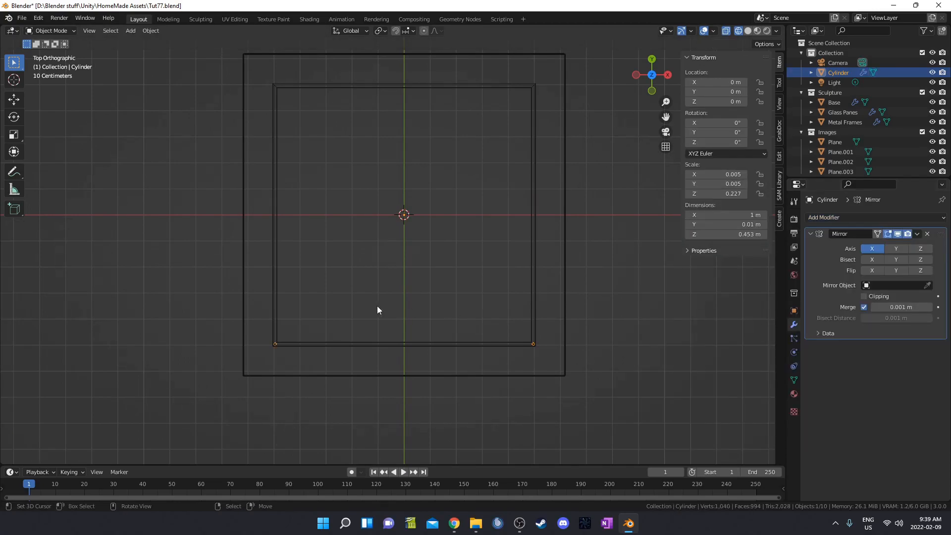
Enable the Y axis in the cylinder's Mirror modifier and raise the rods along Z to a location of about 0.272 m.
click(895, 248)
middle_drag(471, 277, 411, 344)
key(g)
key(z)
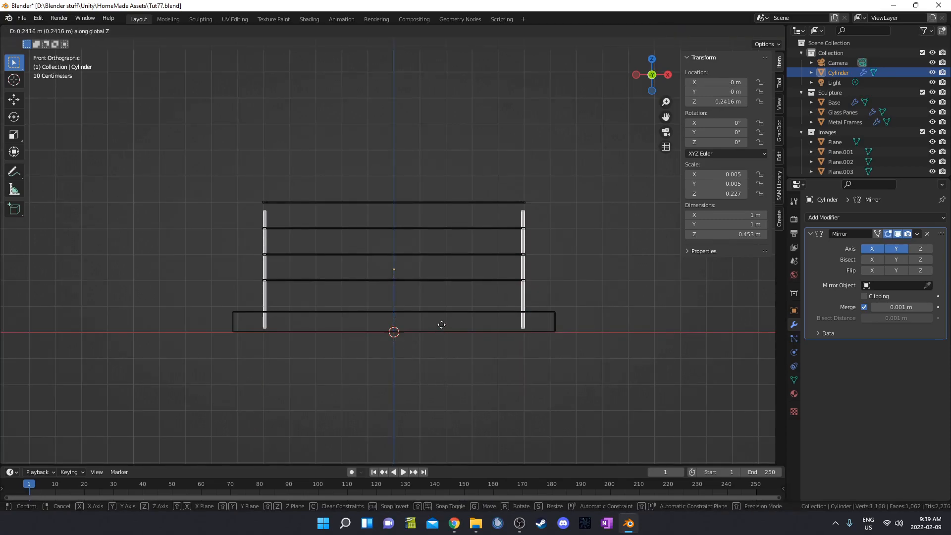
click(441, 320)
scroll(452, 334, up, 2)
middle_drag(458, 342, 515, 336)
scroll(456, 390, down, 2)
middle_drag(717, 268, 445, 322)
middle_drag(249, 320, 424, 339)
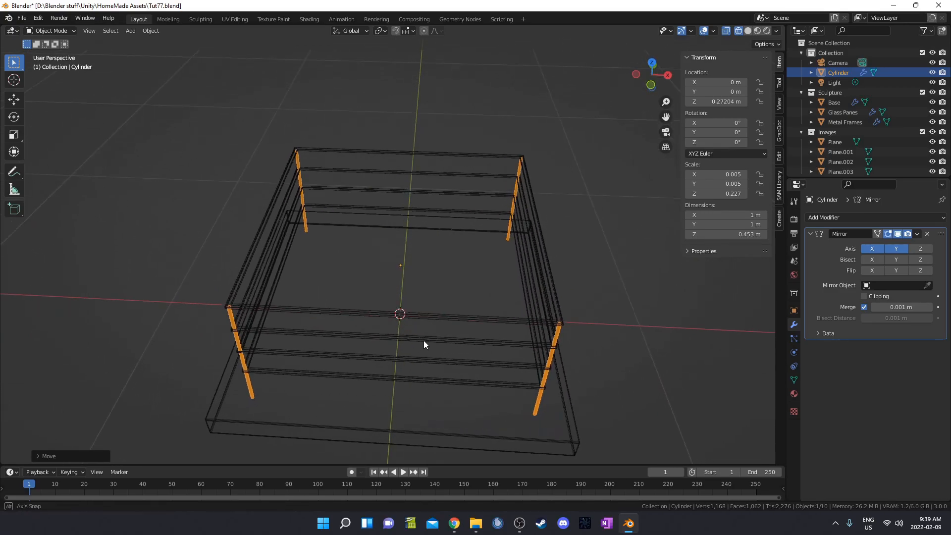
Apply the cylinder's Mirror modifier and delete two diagonally opposite corner rods in Edit Mode.
key(ctrl+a)
middle_drag(495, 337, 241, 296)
key(Tab)
click(250, 301)
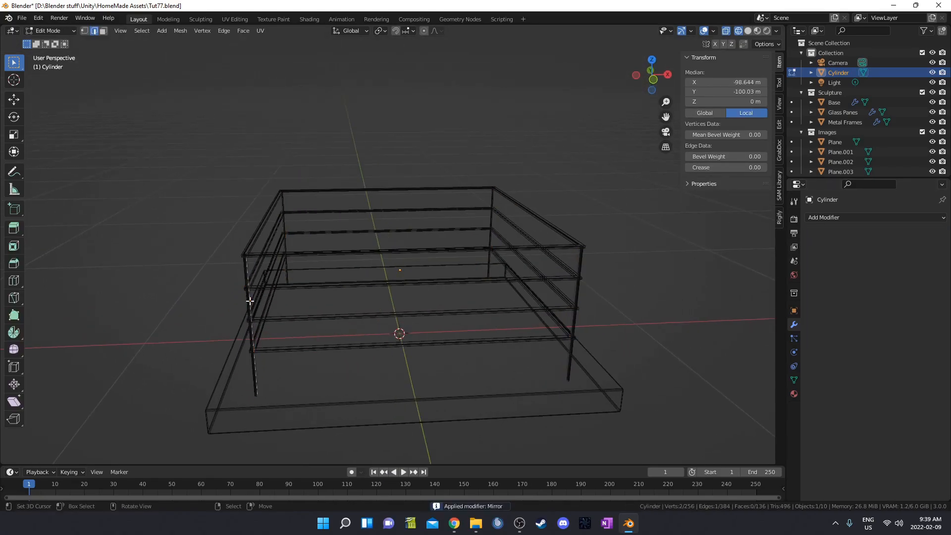
key(ctrl+l)
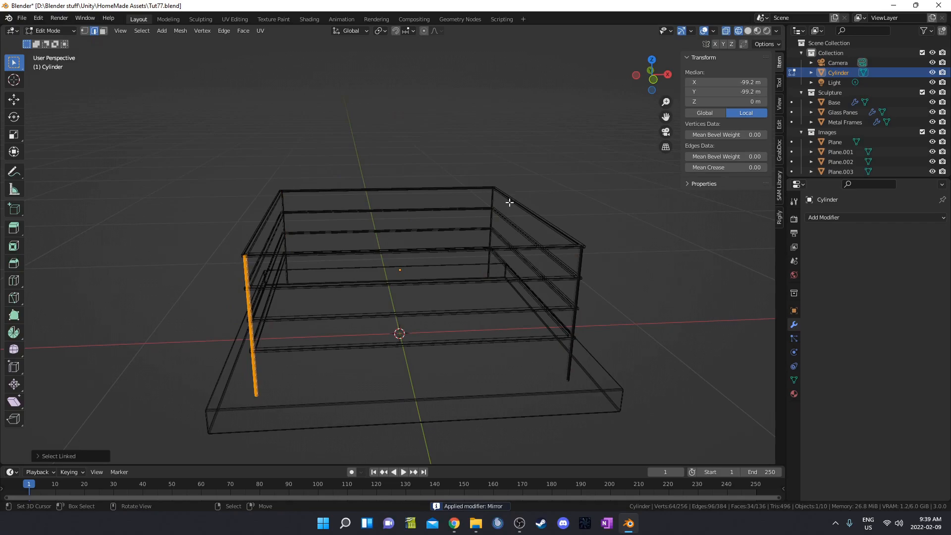
key(l)
middle_drag(509, 273, 512, 296)
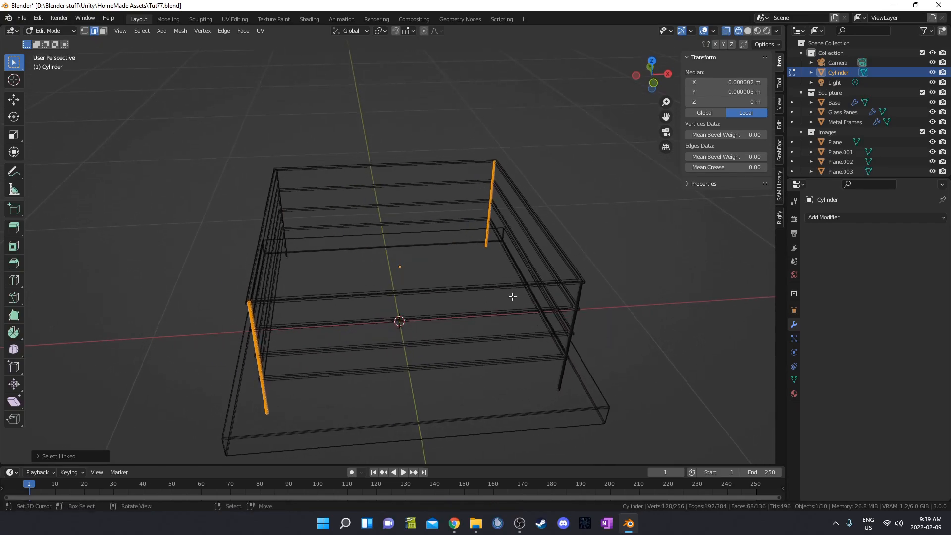
middle_drag(426, 226, 483, 271)
key(x)
click(433, 202)
key(ctrl+z)
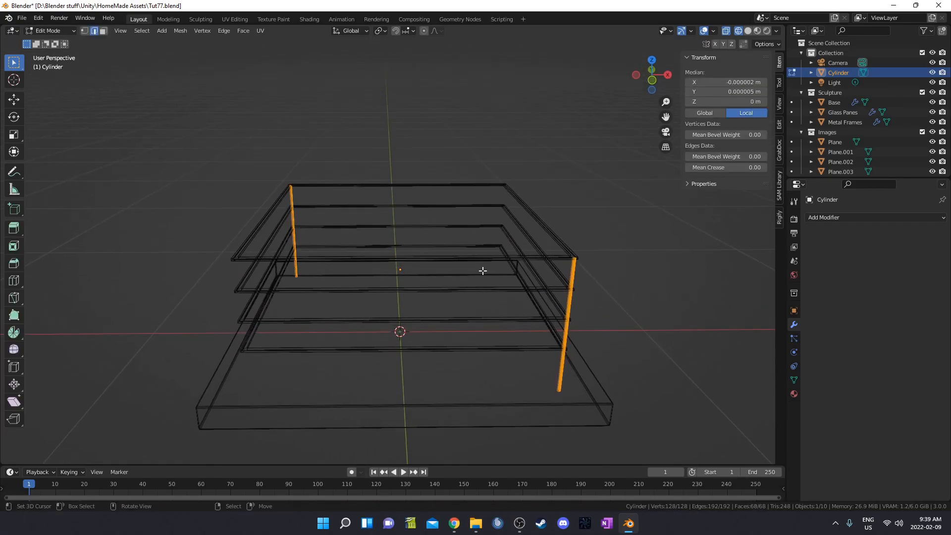
Separate the two remaining corner rods into individual objects and return to Object Mode, selecting each rod to check the split.
key(p)
click(465, 290)
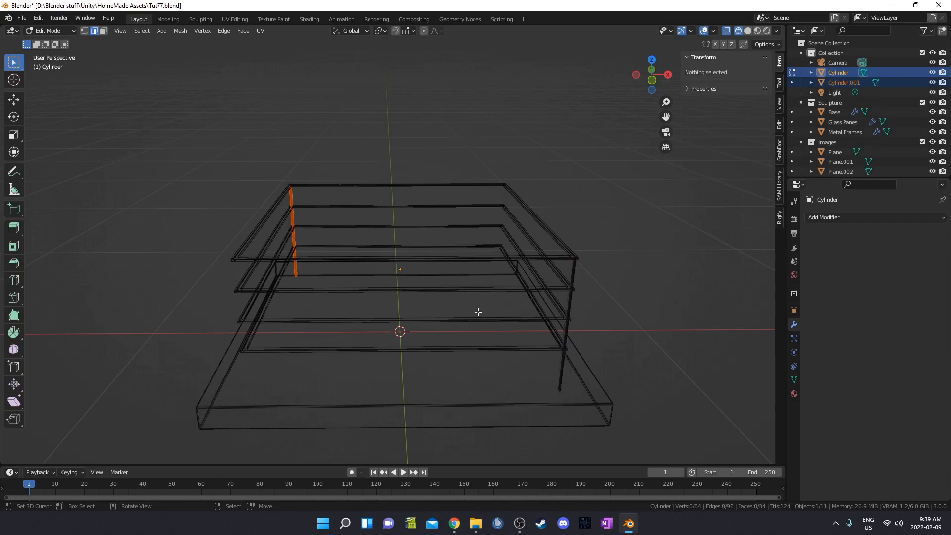
key(Tab)
middle_drag(492, 310, 579, 317)
click(571, 332)
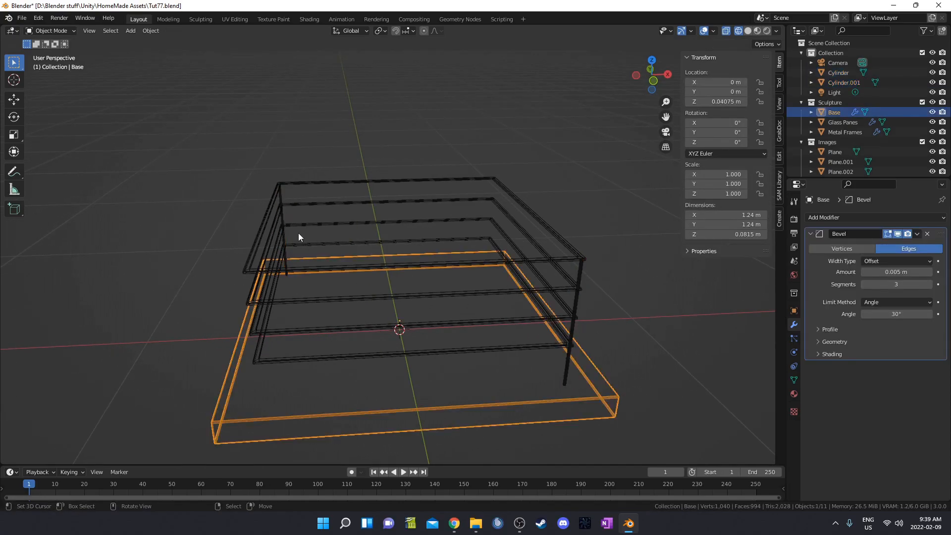
click(286, 240)
click(573, 329)
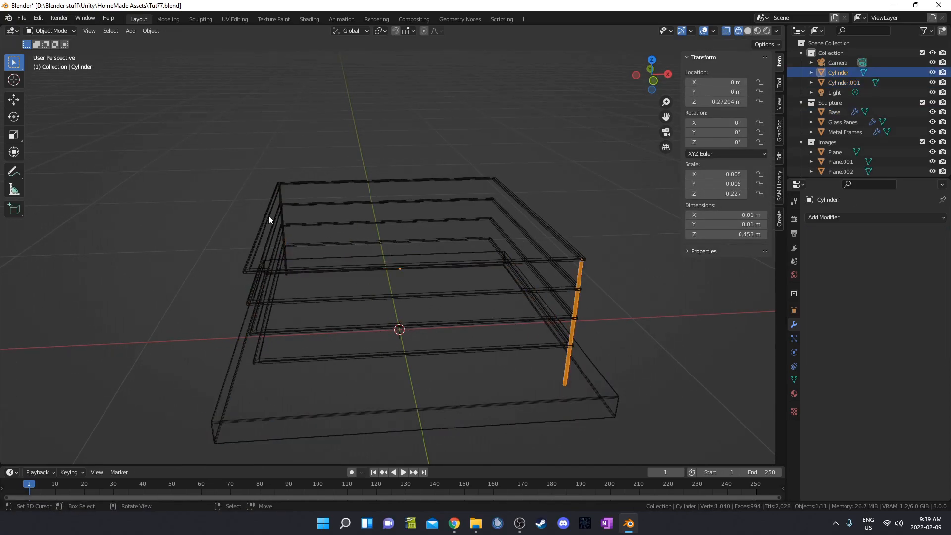
click(283, 238)
middle_drag(492, 360, 533, 340)
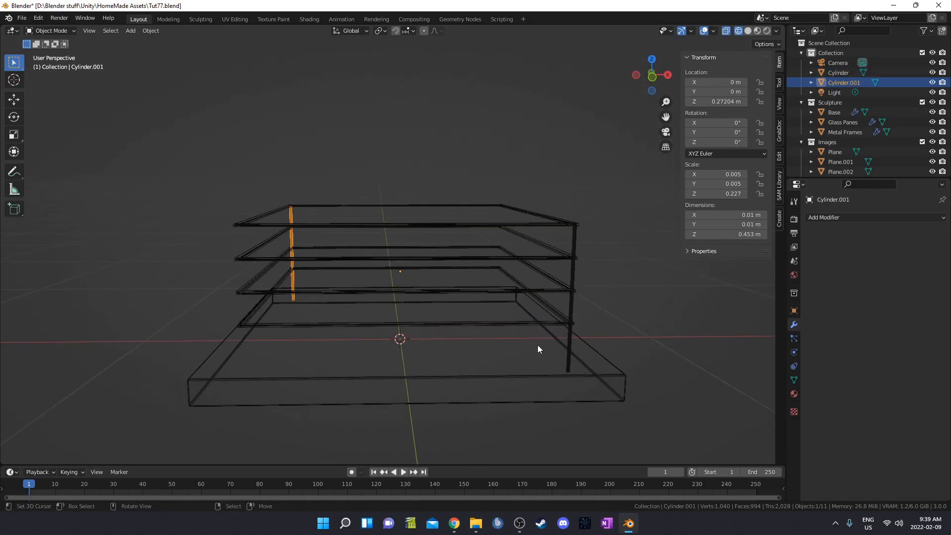
Show the sculpture in Rendered shading and select the Cylinder rod at the near corner.
key(z)
click(542, 265)
mouse_move(542, 266)
middle_down()
mouse_move(578, 252)
mouse_move(572, 277)
mouse_move(488, 294)
mouse_move(491, 178)
middle_up()
scroll(484, 293, up, 2)
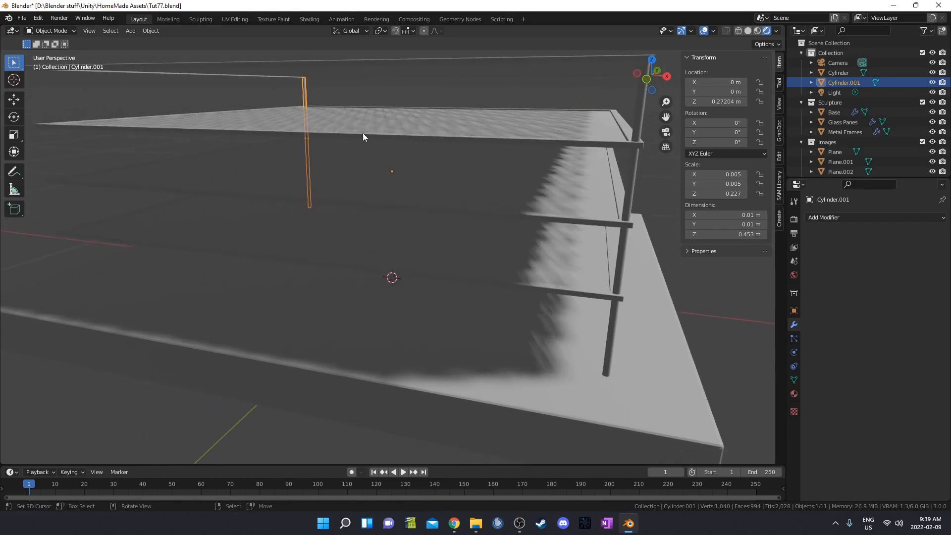
right_click(348, 115)
click(331, 124)
click(635, 169)
right_click(635, 169)
click(635, 169)
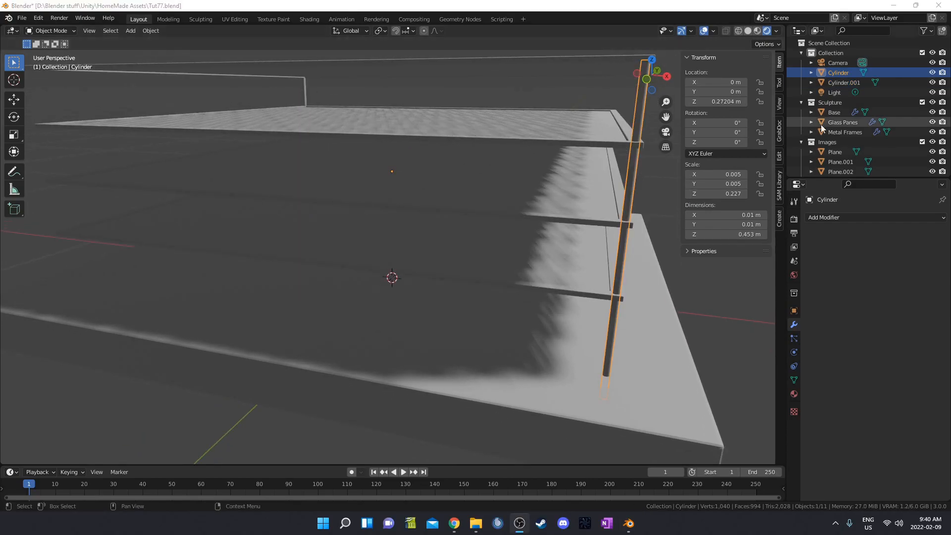
Rename Cylinder as Leg1 and Cylinder.001 as Leg2, and move both into the Sculpture collection.
double_click(842, 73)
text(Le)
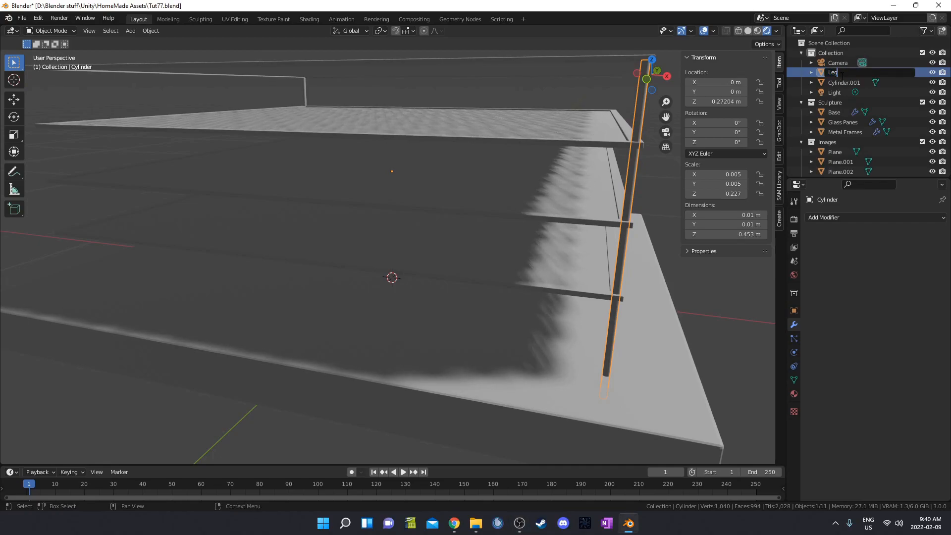
text(g1)
key(Return)
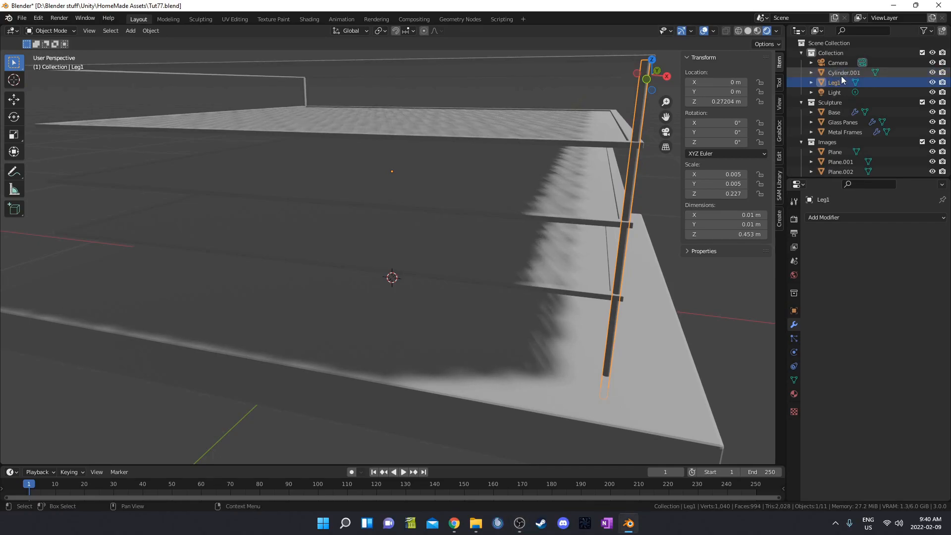
click(844, 74)
text(Leg2)
key(Return)
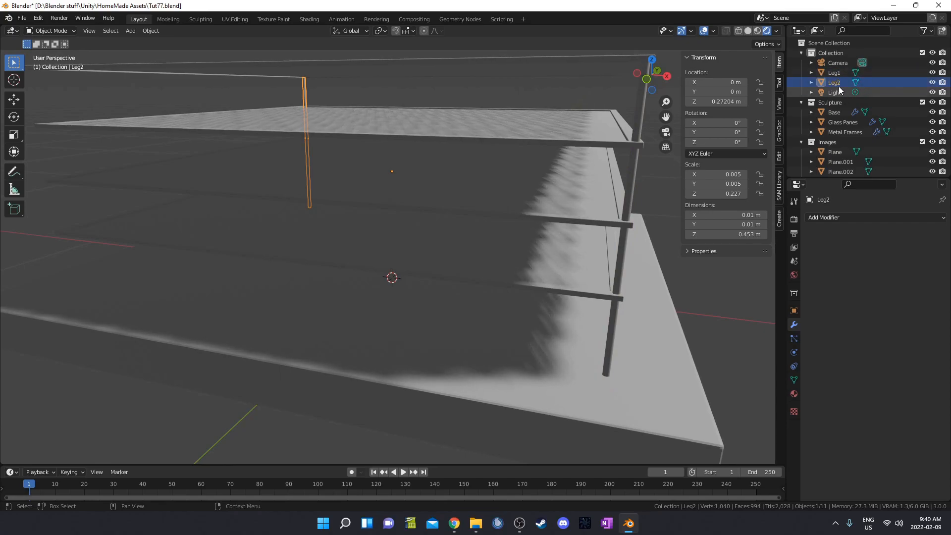
ctrl+click(835, 73)
drag(835, 71, 836, 127)
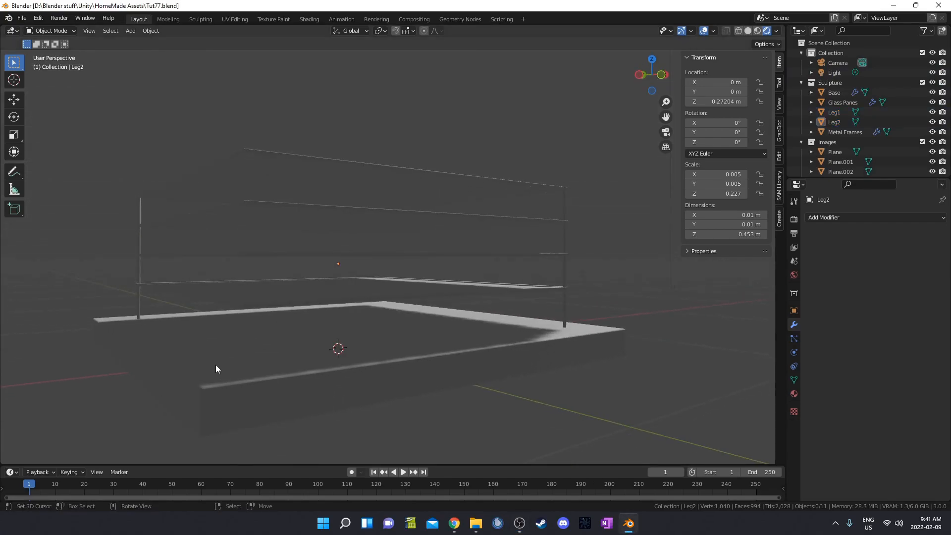
Select Leg1 and Leg2 together in the viewport.
click(135, 234)
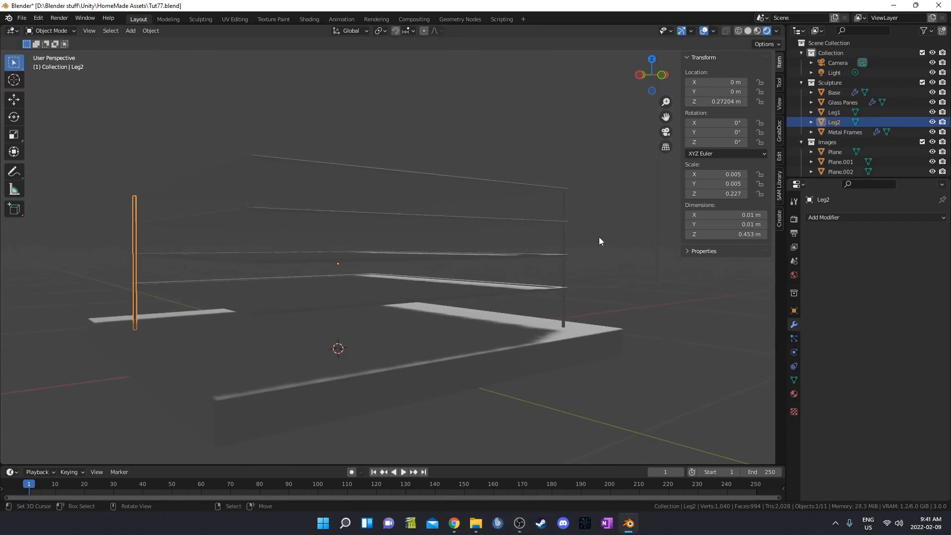
shift+click(565, 235)
key(KP_Decimal)
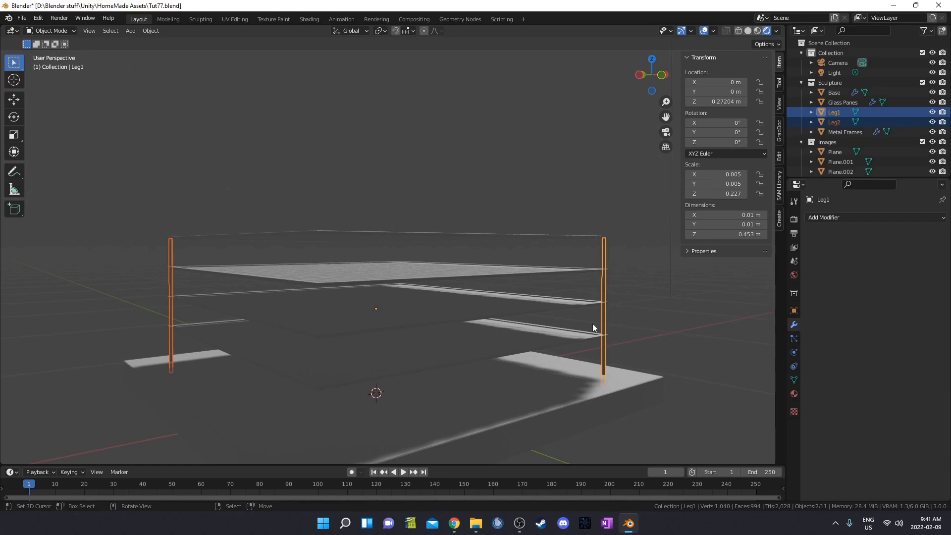
key(s)
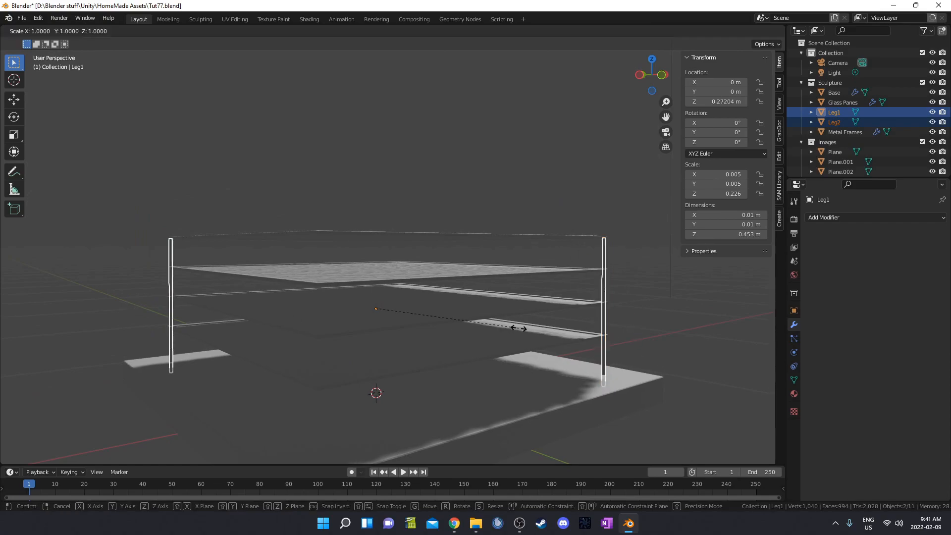
key(shift+z)
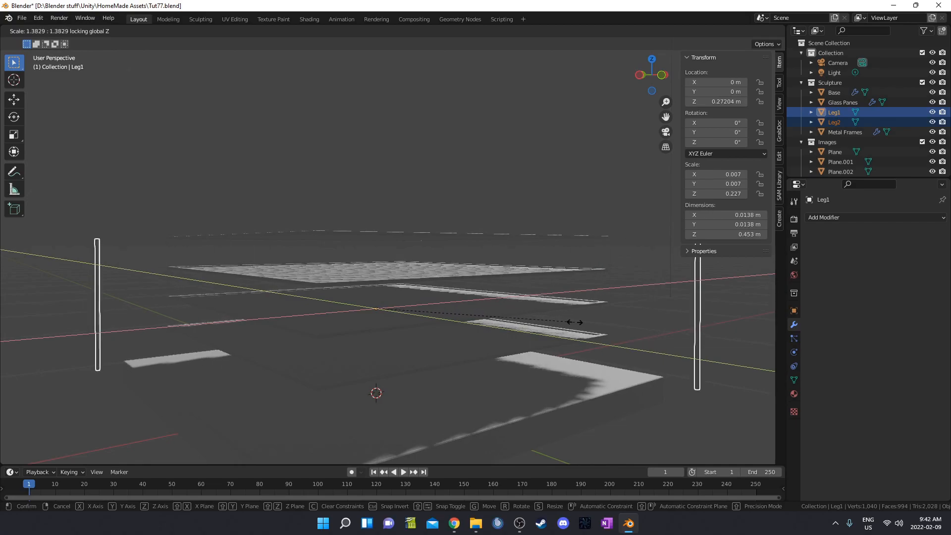
key(Escape)
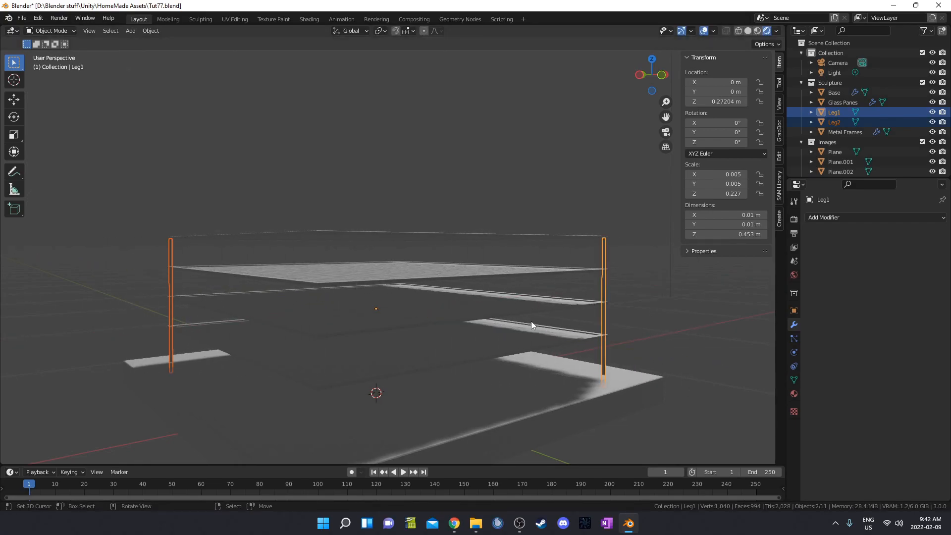
Select the entire meshes of both legs in Edit Mode and set the transform pivot point to Individual Origins.
middle_drag(530, 321, 530, 310)
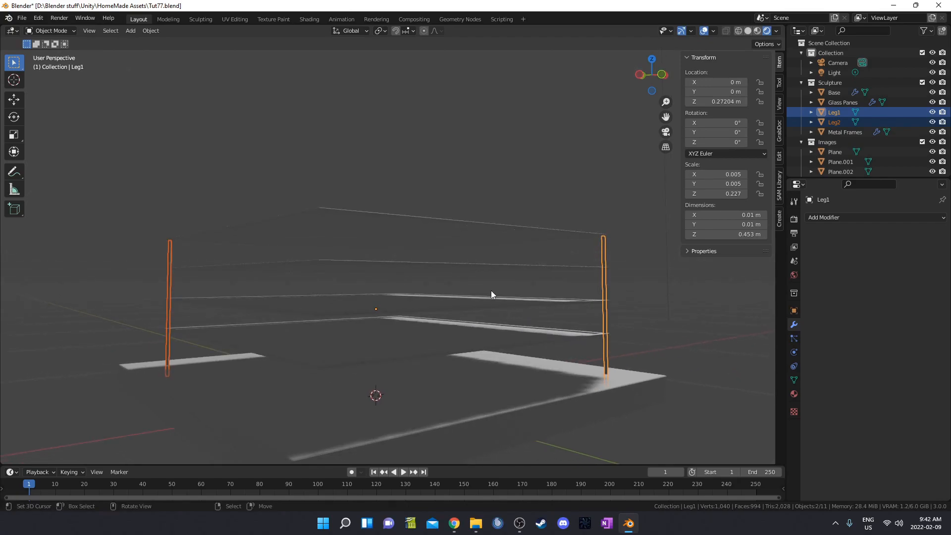
key(Tab)
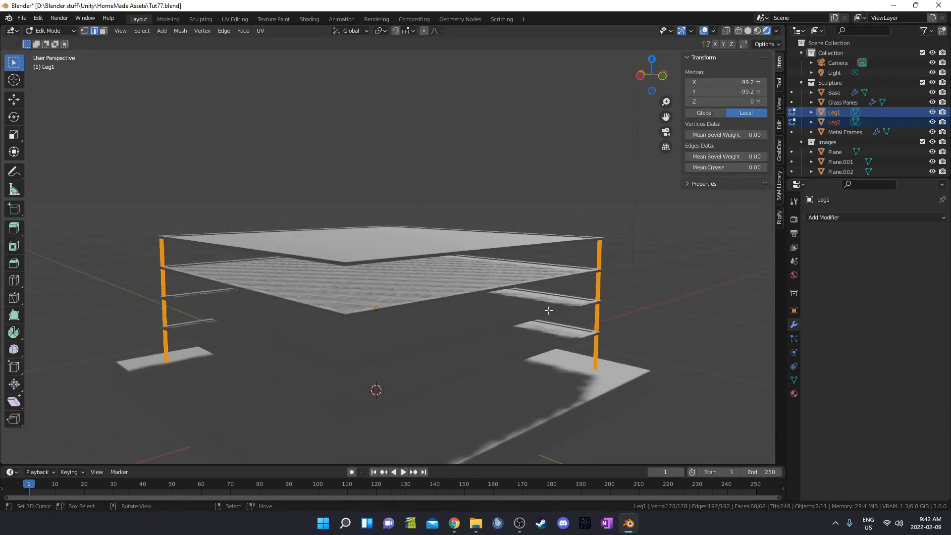
middle_drag(238, 323, 223, 314)
key(alt+a)
key(a)
click(381, 30)
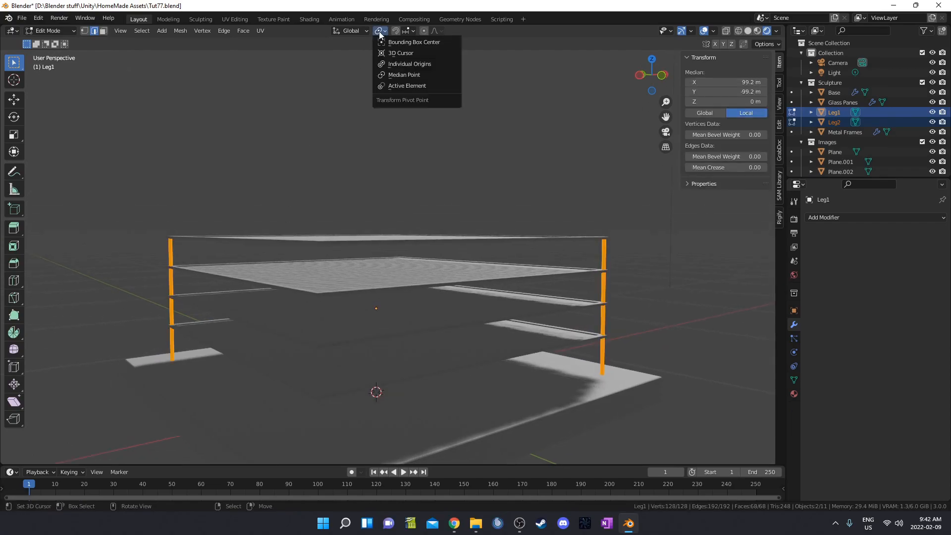
click(396, 64)
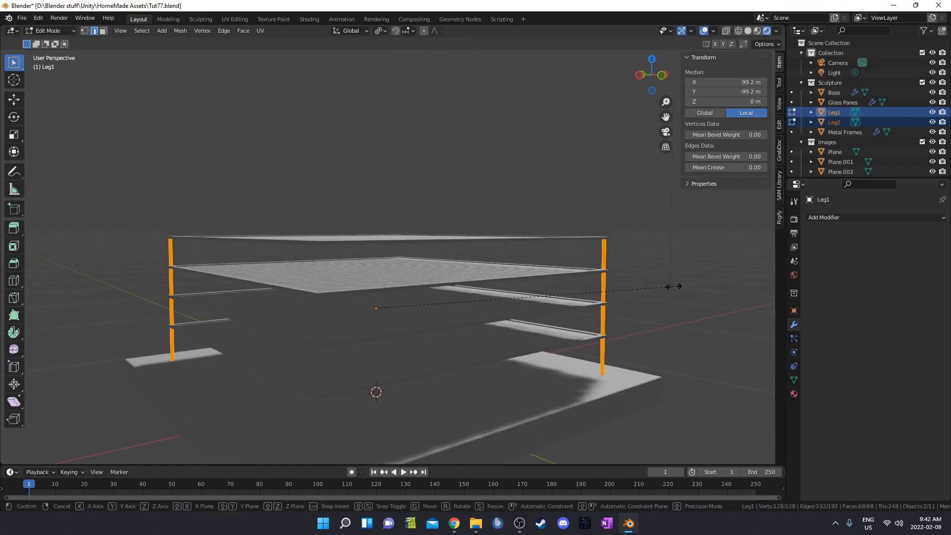
Try thickening both legs by scaling their meshes in X and Y only, then return to Object Mode.
key(s)
key(shift+z)
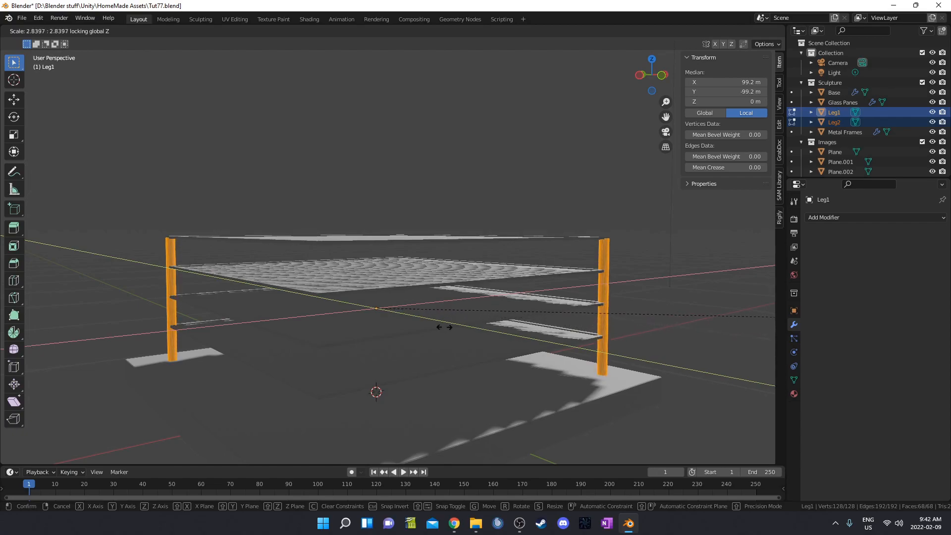
right_click(435, 276)
key(Tab)
Inset the Base's top face by about 0.12 m to the metal frames' outline, using wireframe top view.
right_click(519, 365)
middle_drag(519, 365, 498, 342)
key(KP_7)
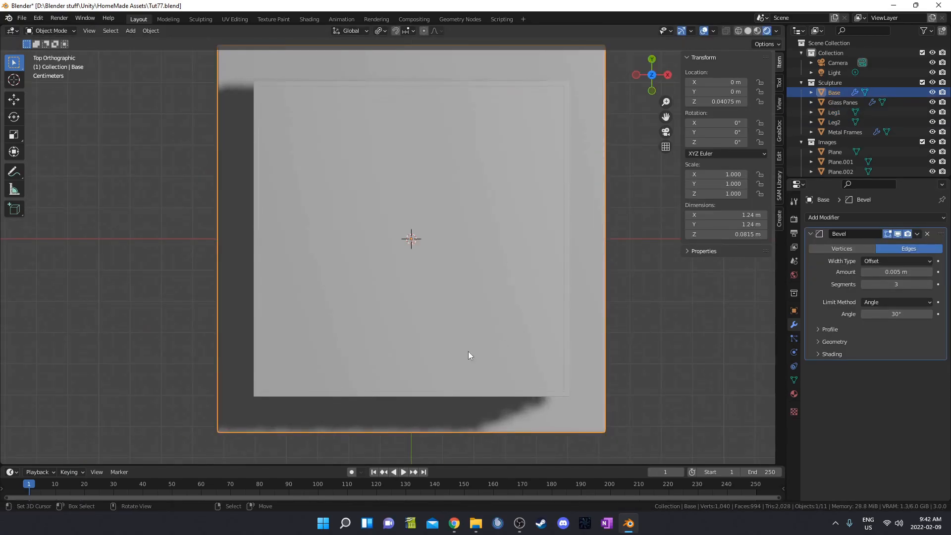
key(Tab)
key(3)
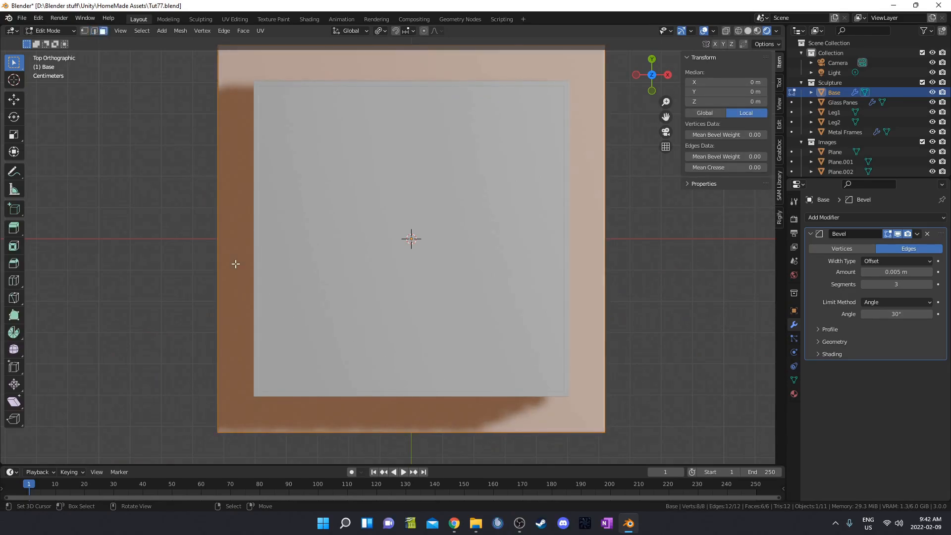
click(259, 294)
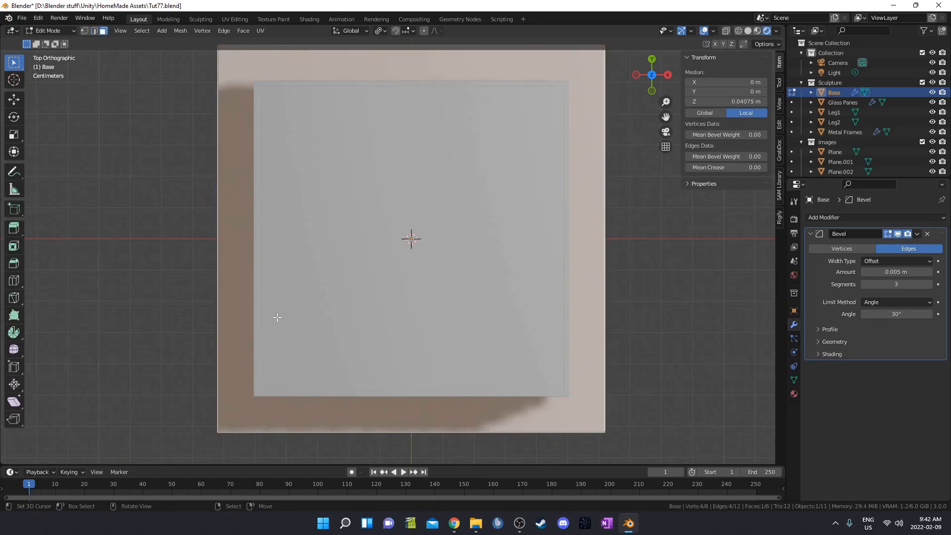
key(shift+z)
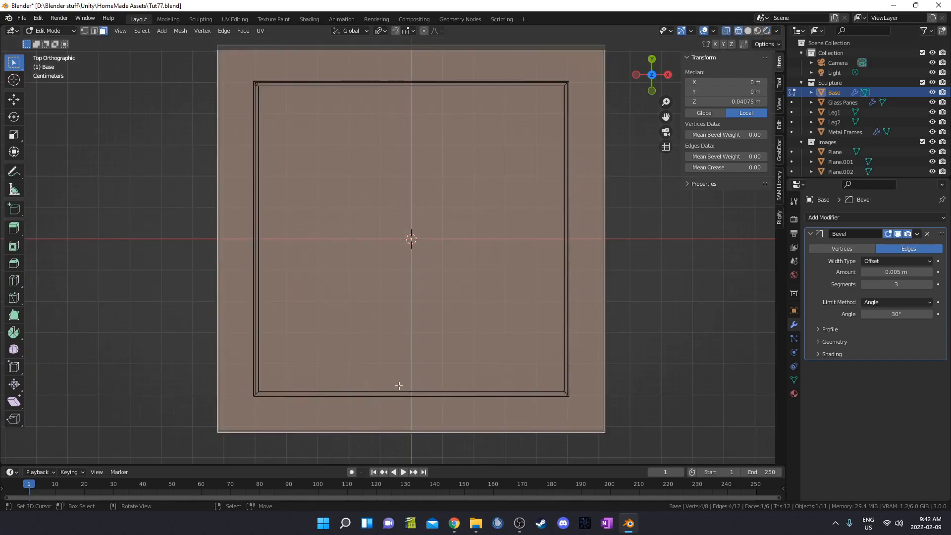
shift+middle_drag(523, 331, 529, 349)
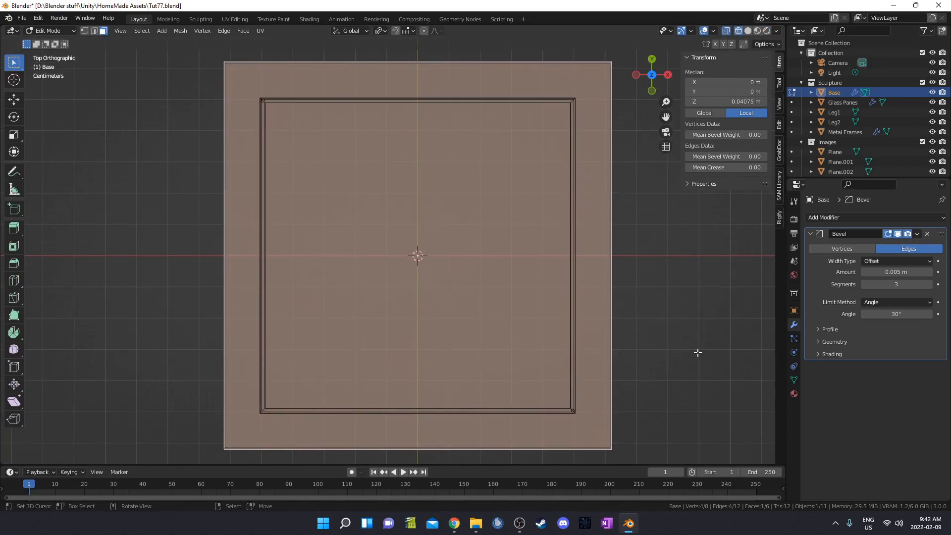
key(i)
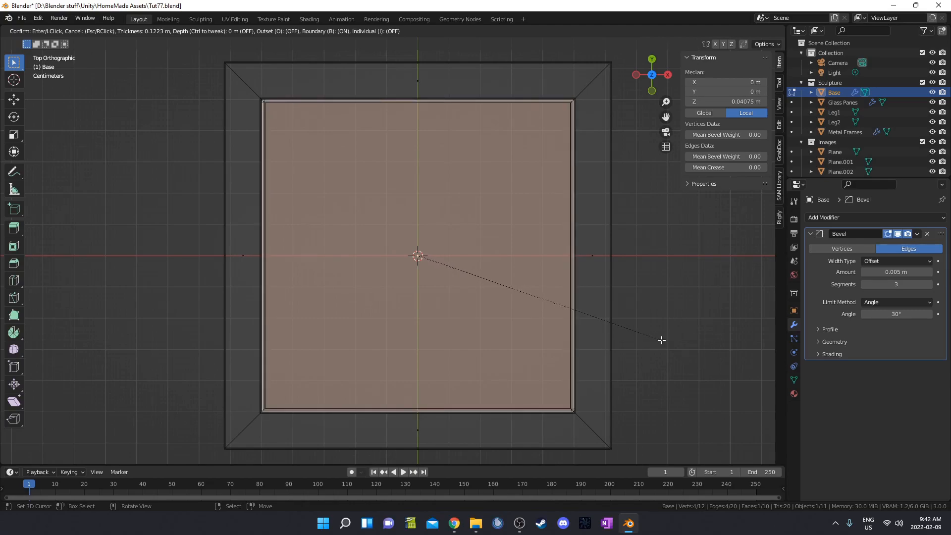
click(660, 339)
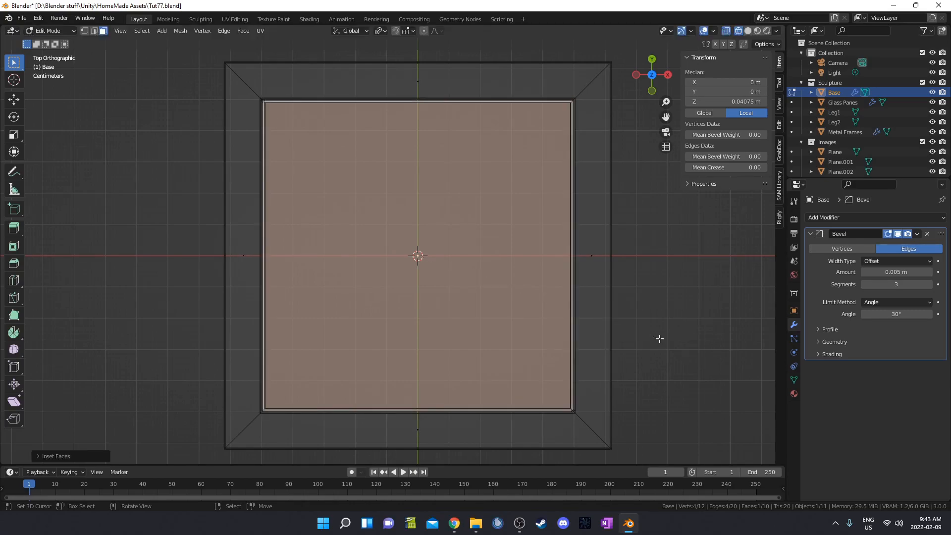
Extrude the Base's inset top face down about 0.029 m and return to Object Mode in solid shading.
middle_drag(471, 360, 465, 319)
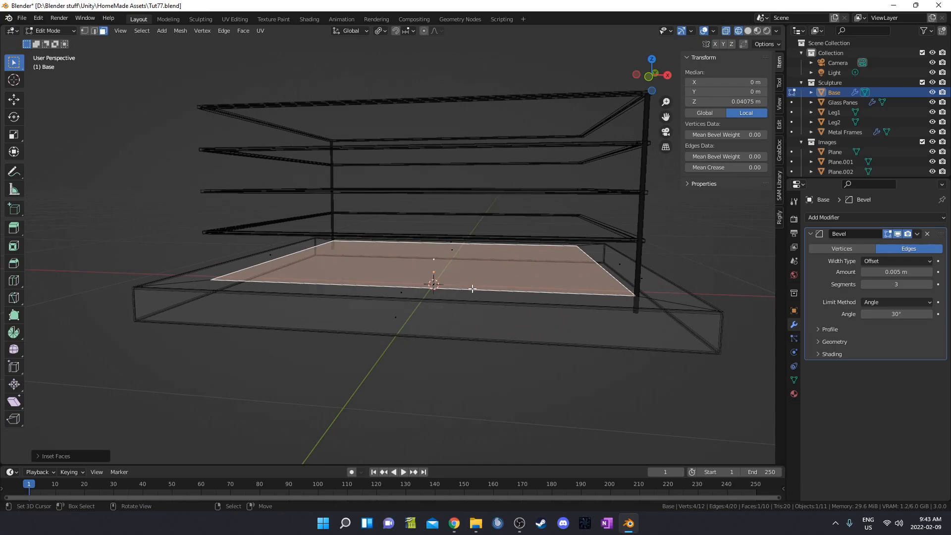
key(e)
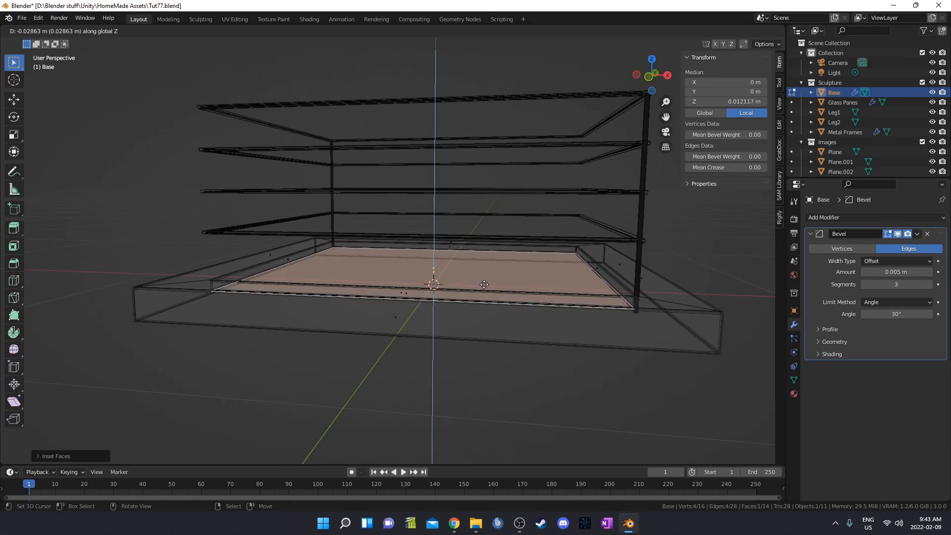
click(495, 294)
scroll(494, 294, up, 2)
scroll(500, 307, down, 3)
key(Tab)
scroll(436, 333, up, 2)
click(440, 335)
key(z)
click(538, 329)
scroll(497, 357, down, 4)
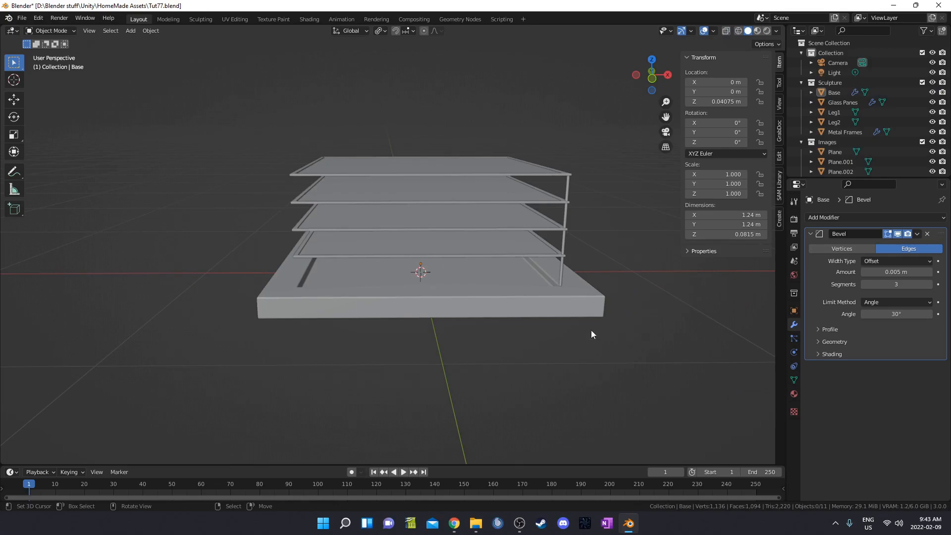
Apply the scale of Leg1 and Leg2 one after the other.
click(564, 217)
scroll(592, 215, up, 2)
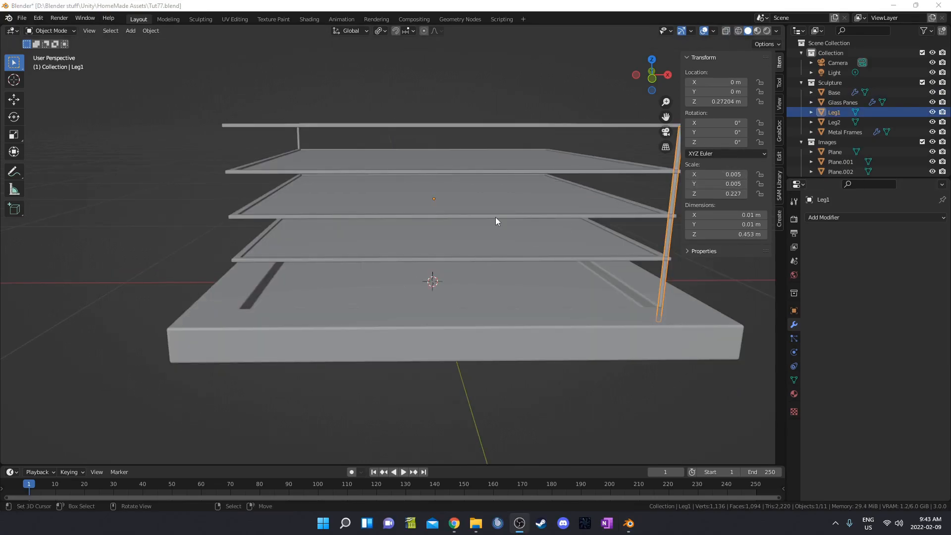
middle_drag(693, 294, 587, 216)
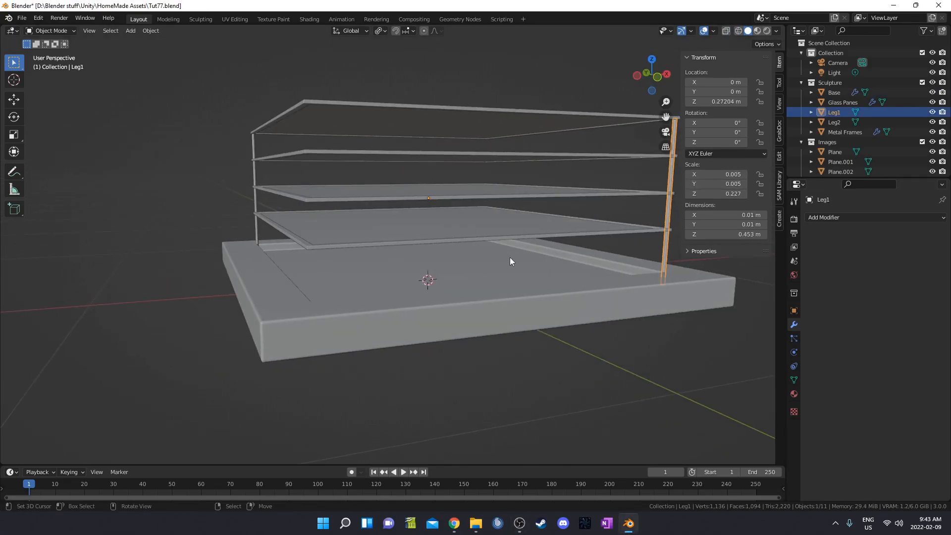
key(ctrl+a)
click(503, 238)
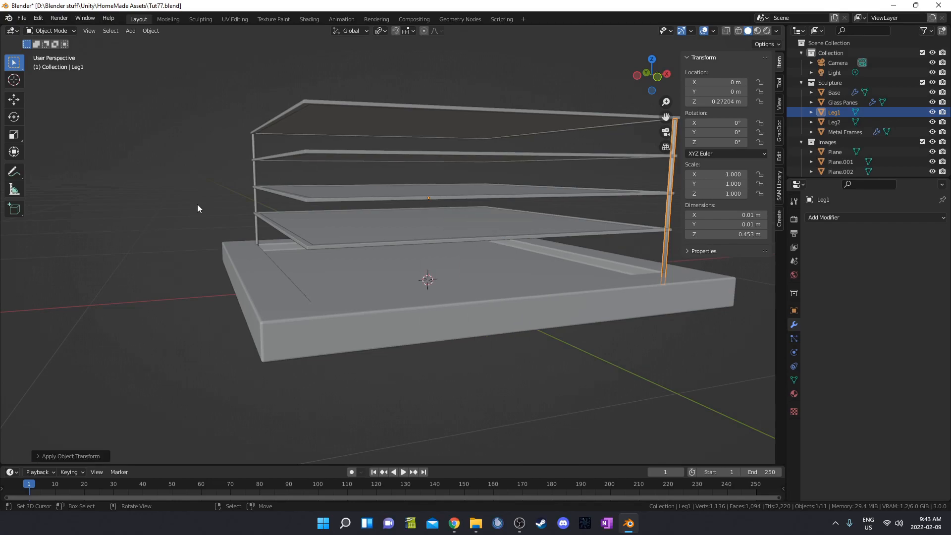
click(252, 195)
key(ctrl+a)
click(253, 196)
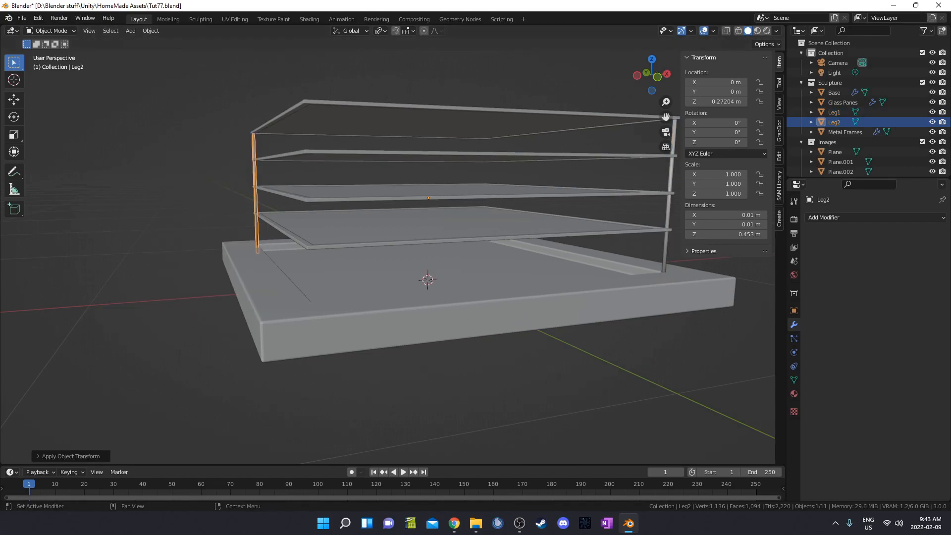
Try scaling the Base's recess wall faces in X and Y only, and return to Object Mode.
right_click(342, 304)
middle_drag(341, 304, 325, 299)
scroll(325, 299, up, 1)
key(Tab)
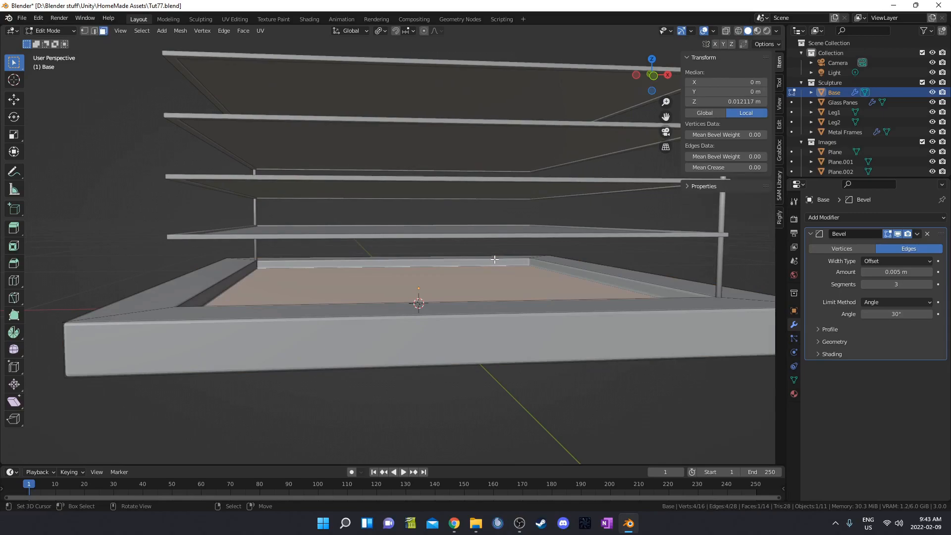
alt+click(527, 262)
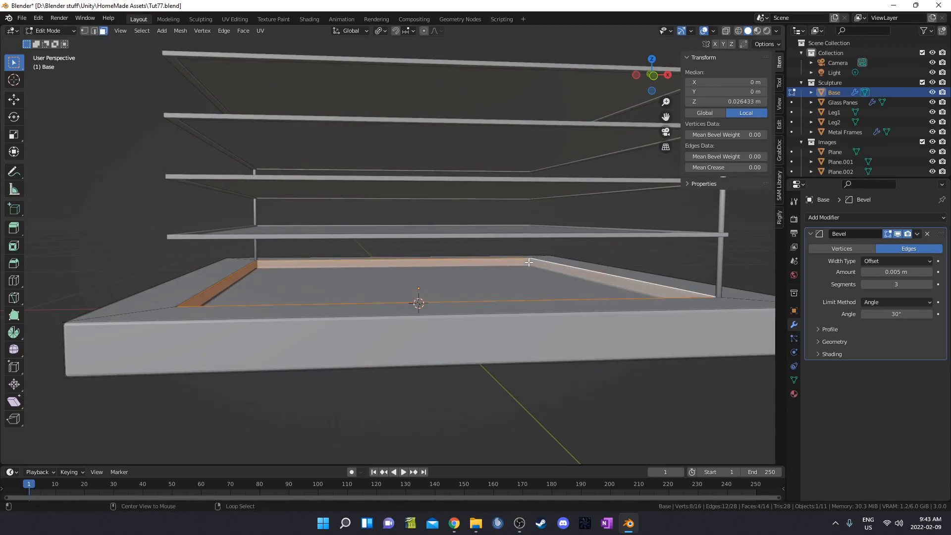
middle_drag(514, 264, 497, 273)
middle_drag(420, 318, 484, 362)
key(s)
key(shift+z)
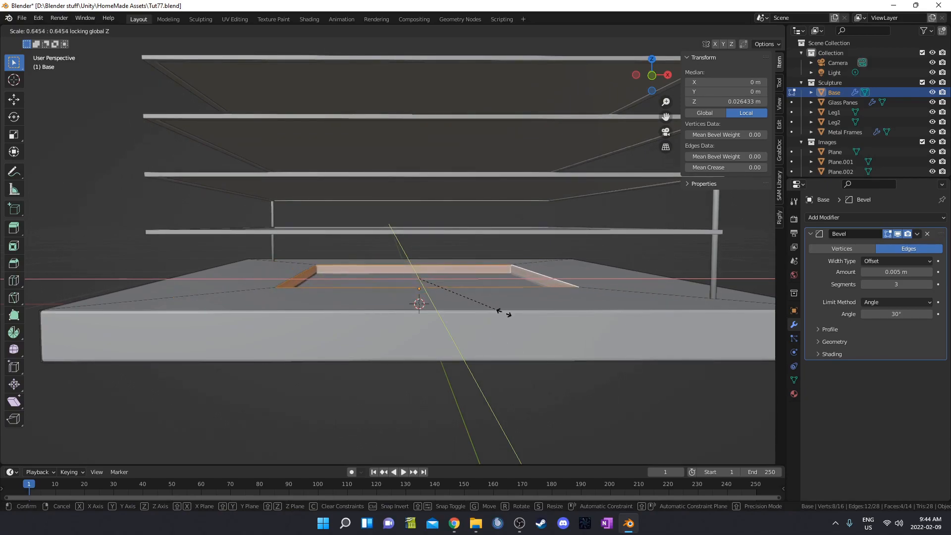
click(461, 283)
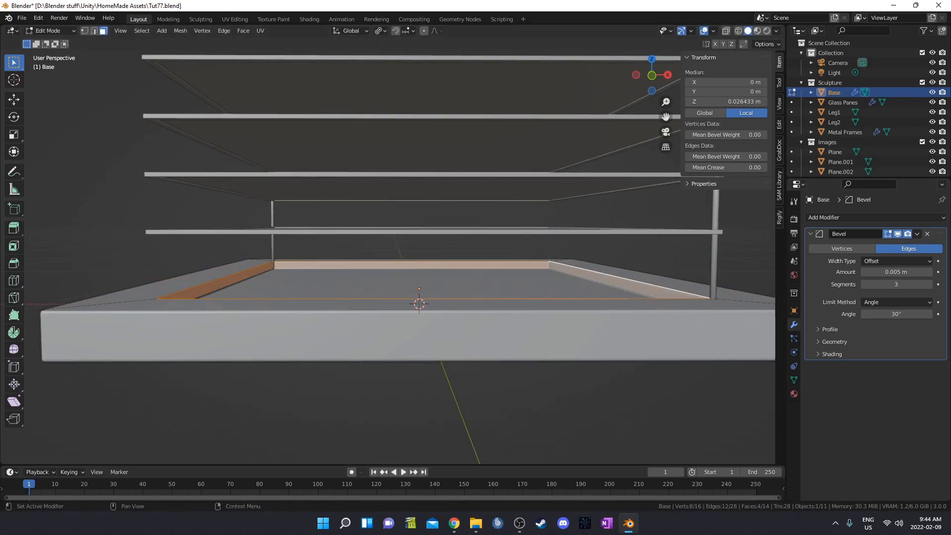
key(Tab)
Shade the Base smooth and enable Auto Smooth in its mesh normals.
middle_drag(346, 377, 342, 343)
right_click(316, 335)
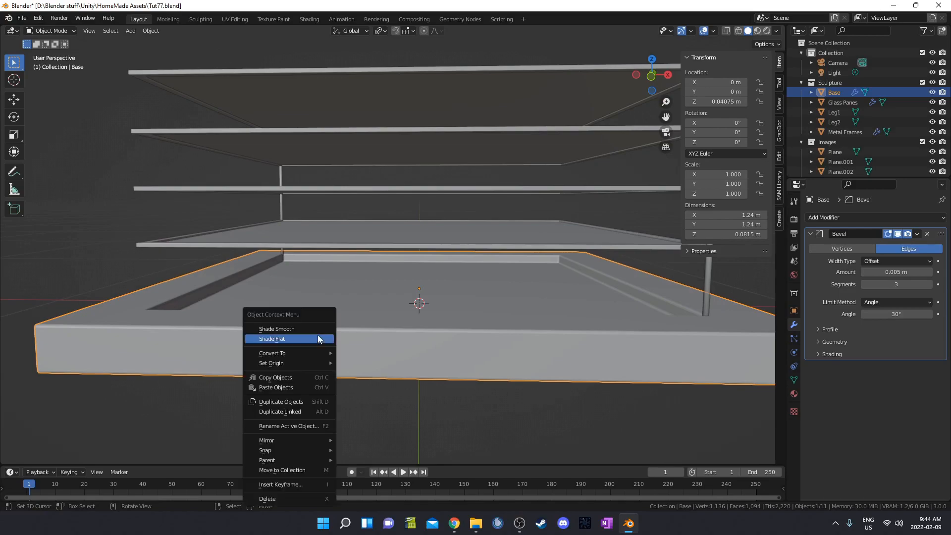
click(282, 330)
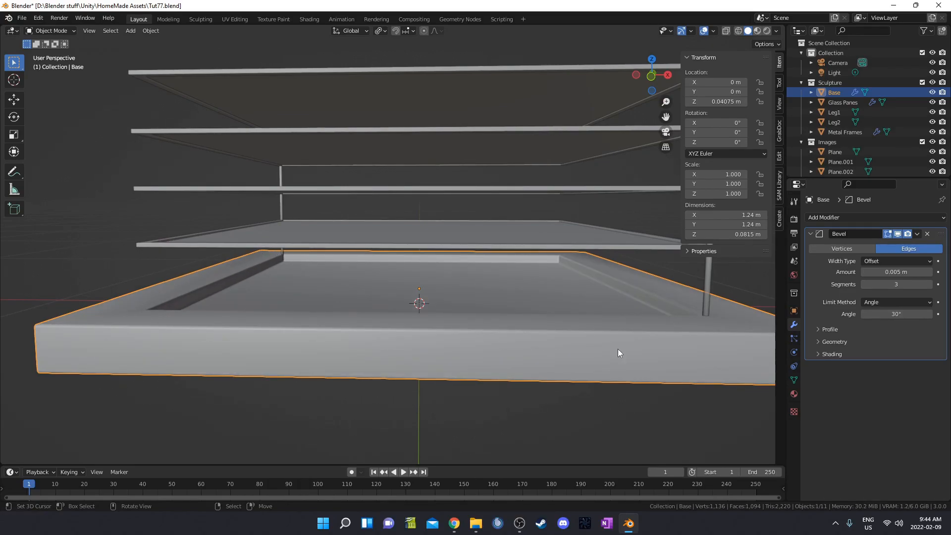
click(793, 380)
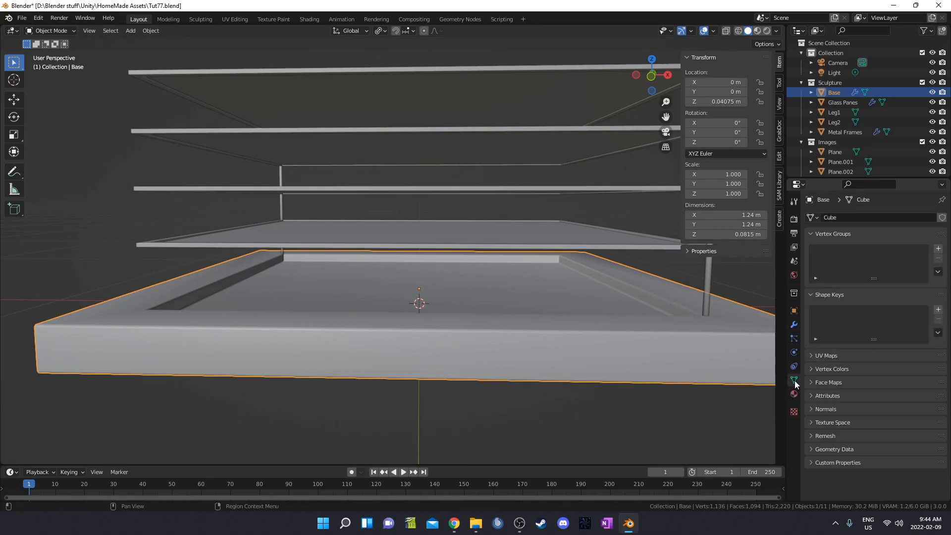
click(825, 450)
click(825, 449)
click(823, 409)
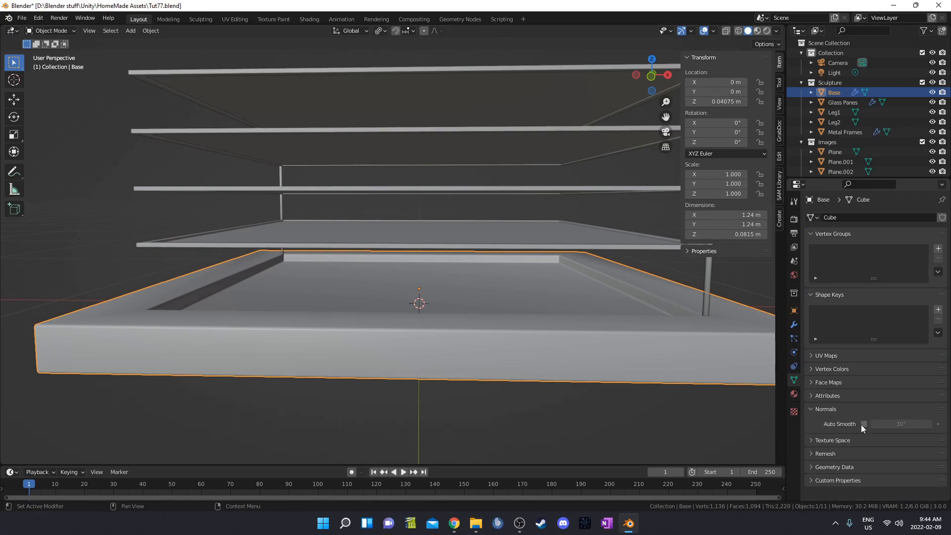
click(864, 423)
Switch the viewport to rendered shading and enable Auto Smooth at 30° on Leg1 and Leg2.
mouse_move(153, 325)
middle_down()
mouse_move(197, 325)
mouse_move(305, 377)
mouse_move(387, 383)
mouse_move(361, 316)
mouse_move(374, 319)
mouse_move(387, 327)
mouse_move(317, 331)
mouse_move(249, 295)
mouse_move(251, 331)
mouse_move(203, 325)
mouse_move(338, 328)
middle_up()
scroll(362, 319, up, 2)
key(z)
scroll(334, 306, down, 5)
scroll(258, 311, up, 4)
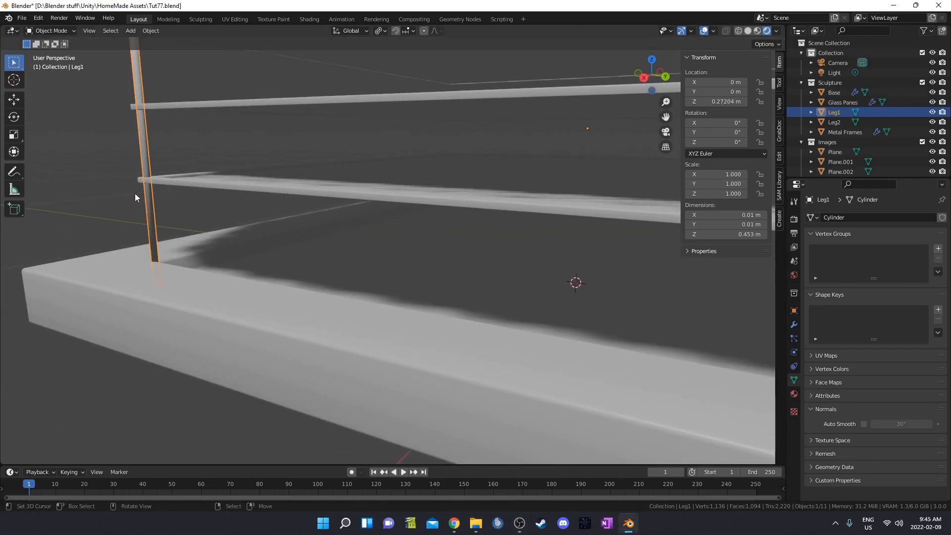
click(864, 425)
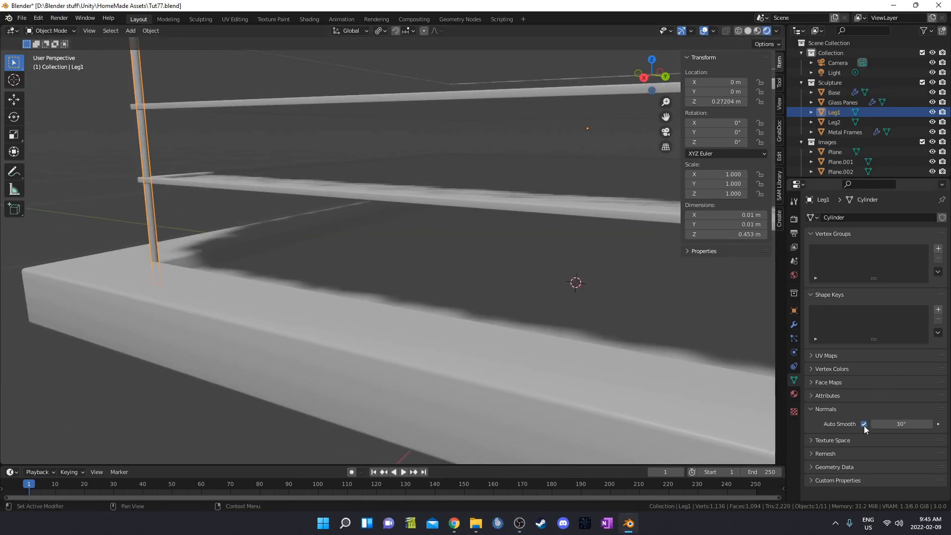
middle_drag(397, 299, 491, 293)
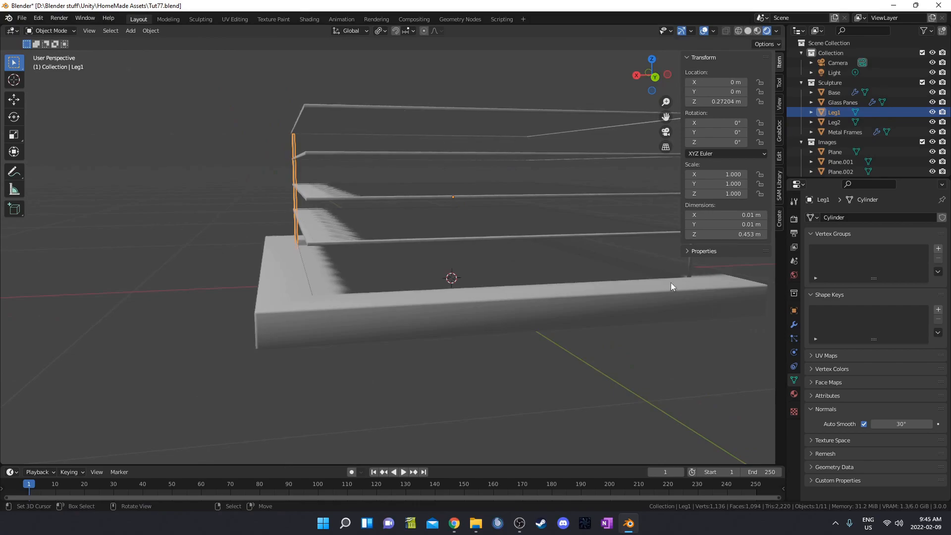
click(690, 262)
click(865, 425)
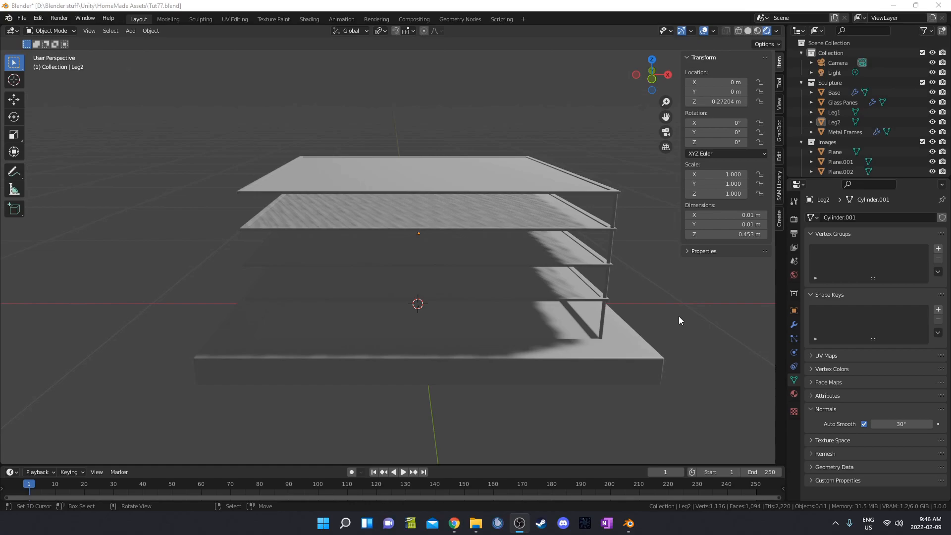
Enable Screen Space Reflections with Refraction in the Eevee render settings.
click(794, 220)
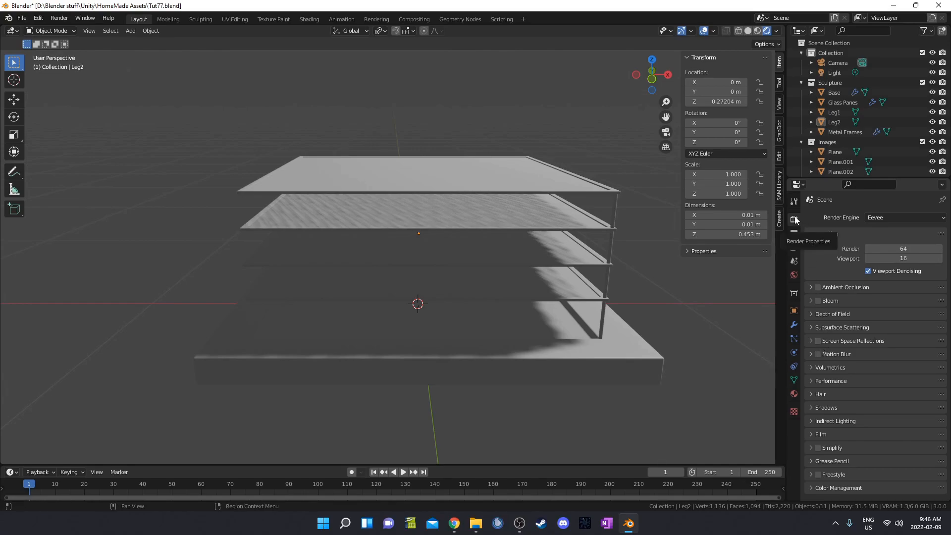
click(818, 340)
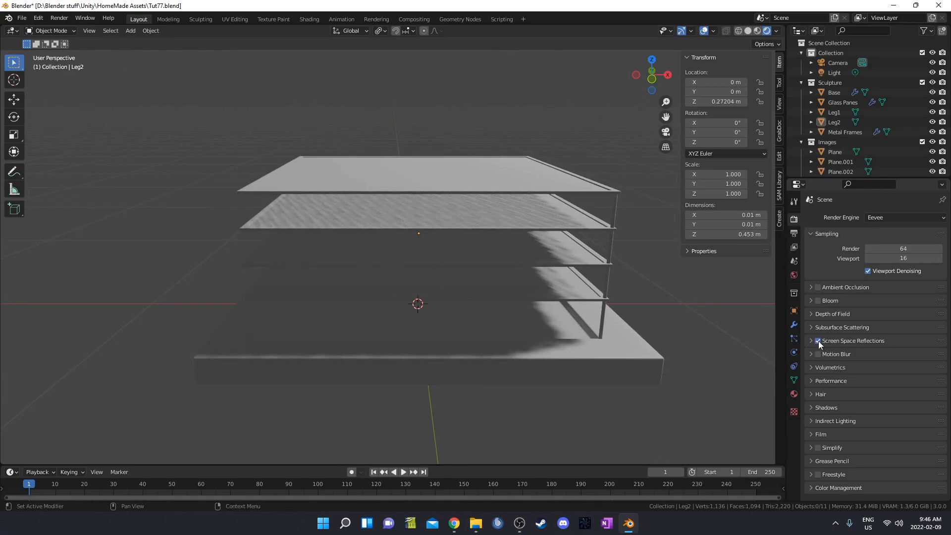
click(810, 341)
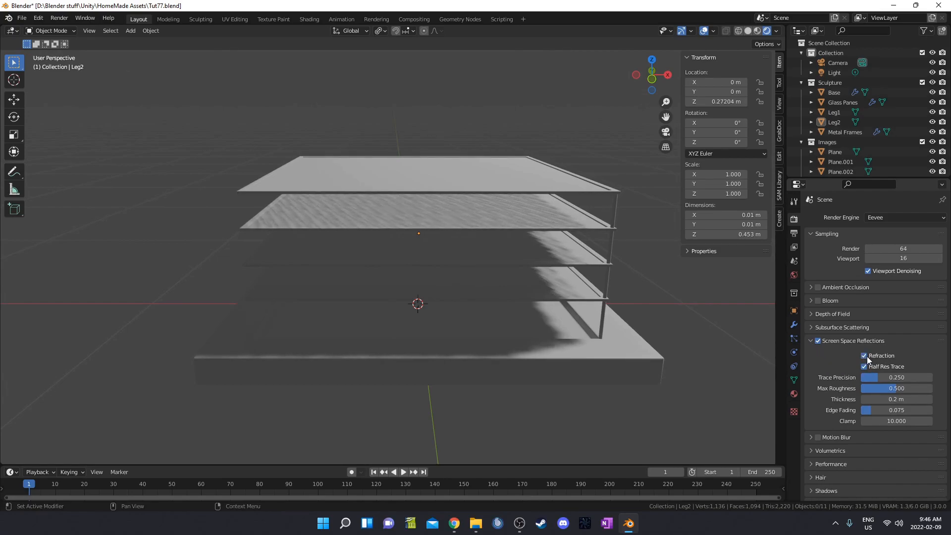
click(811, 340)
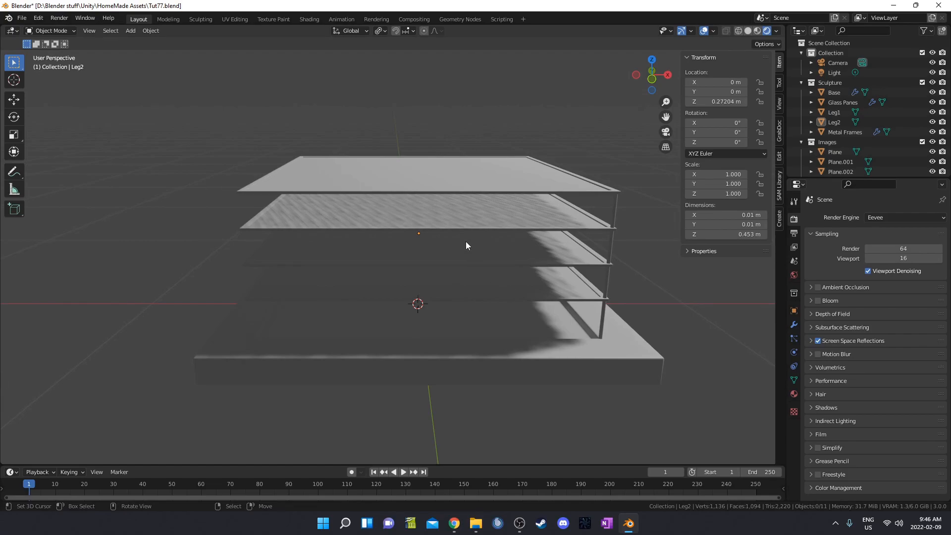
Exclude the Images collection from the view layer and give the Glass Panes a new material named Glass.
click(839, 102)
click(921, 142)
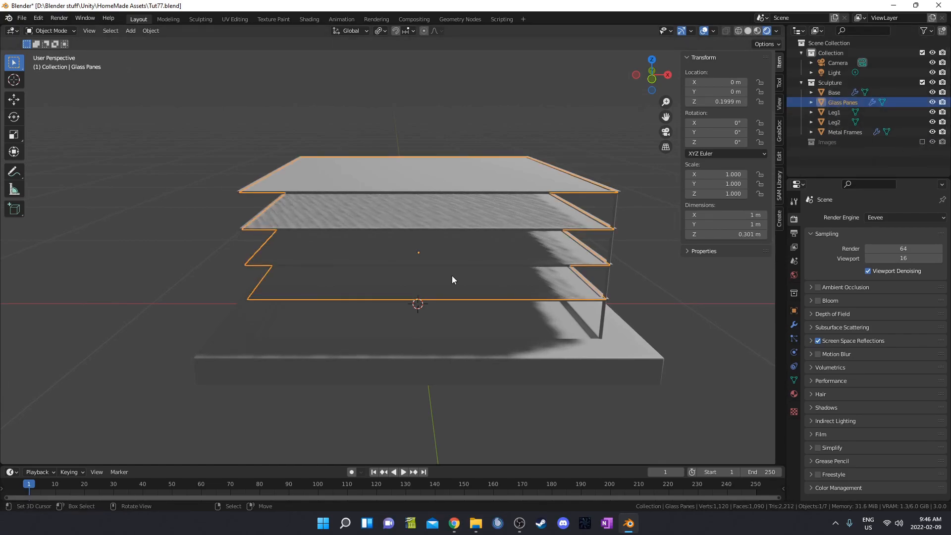
middle_drag(451, 275, 457, 249)
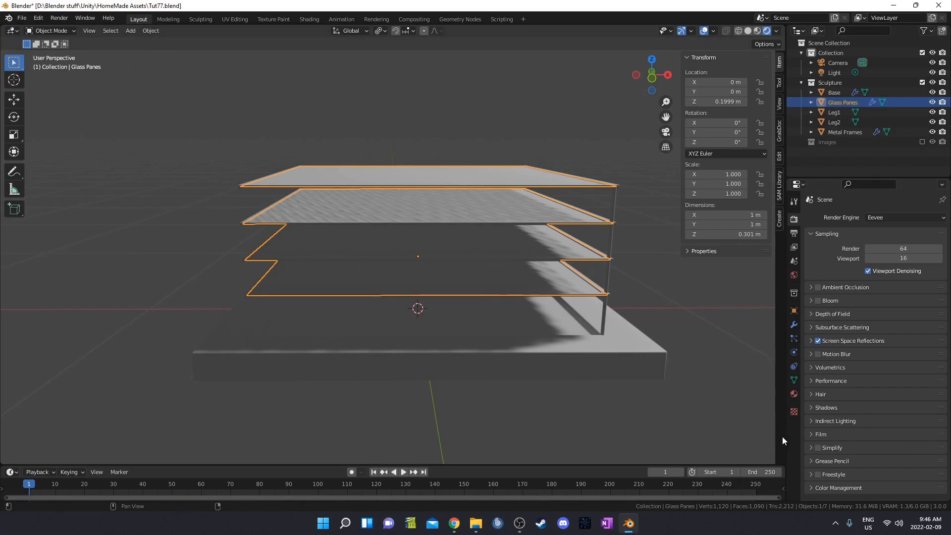
click(794, 393)
click(836, 260)
double_click(836, 220)
text(Glass)
key(Return)
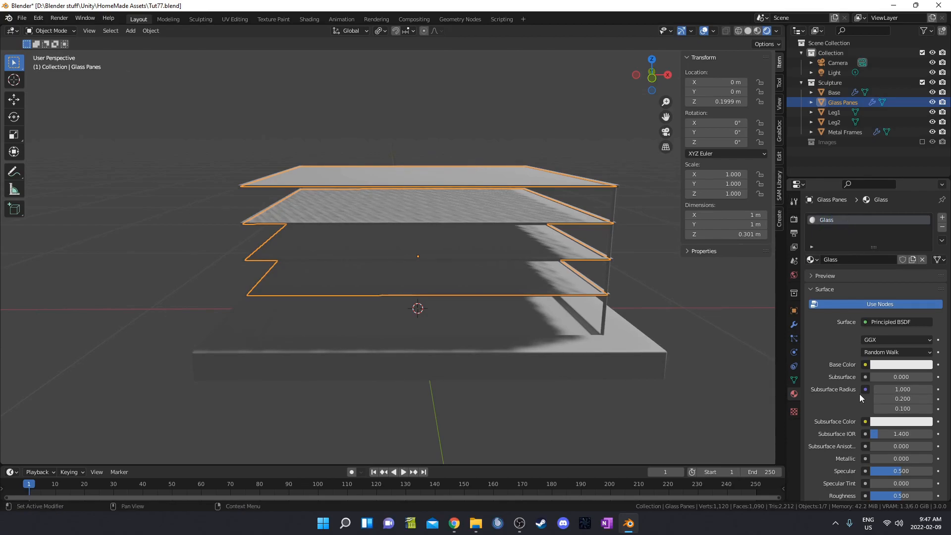
Configure the Glass material with Transmission 1.000, Alpha Blend blend mode and Screen Space Refraction enabled.
scroll(856, 391, down, 12)
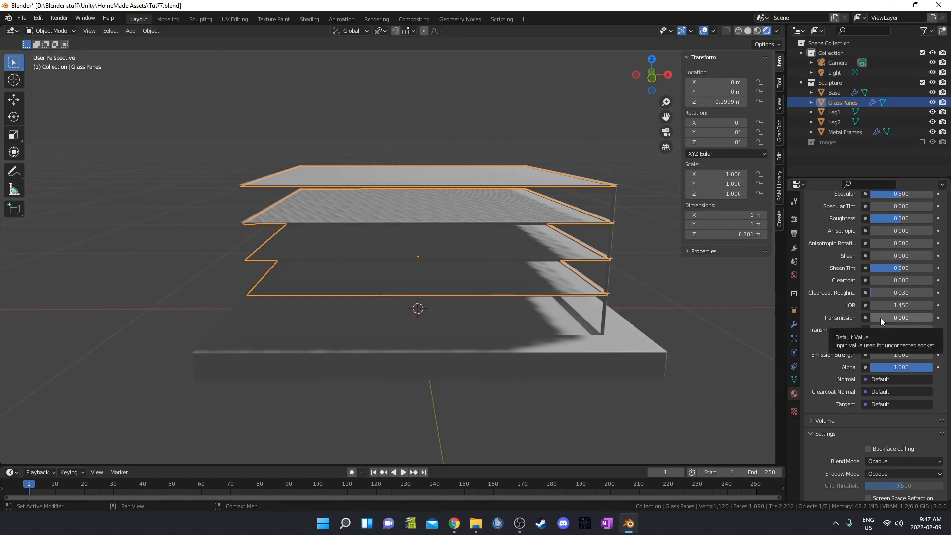
drag(881, 317, 930, 317)
scroll(837, 436, down, 2)
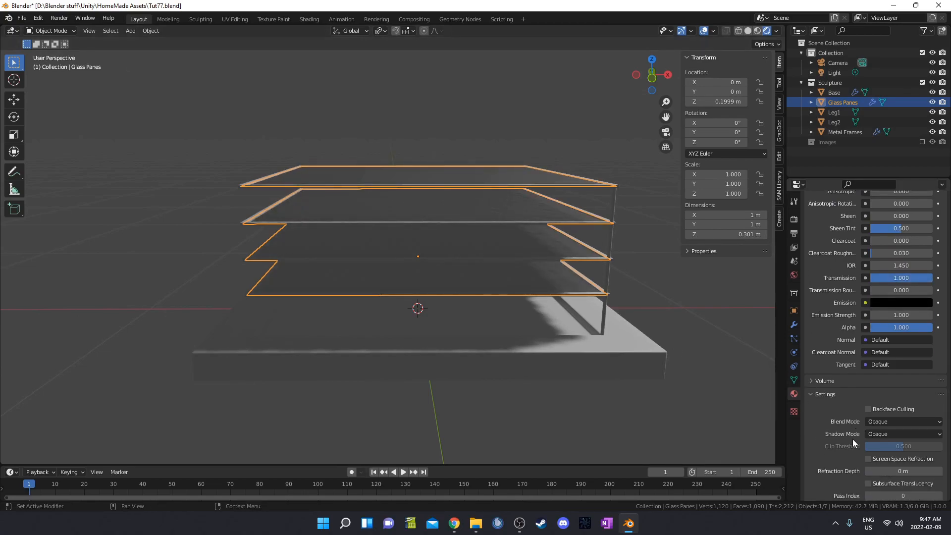
scroll(852, 438, down, 2)
click(904, 377)
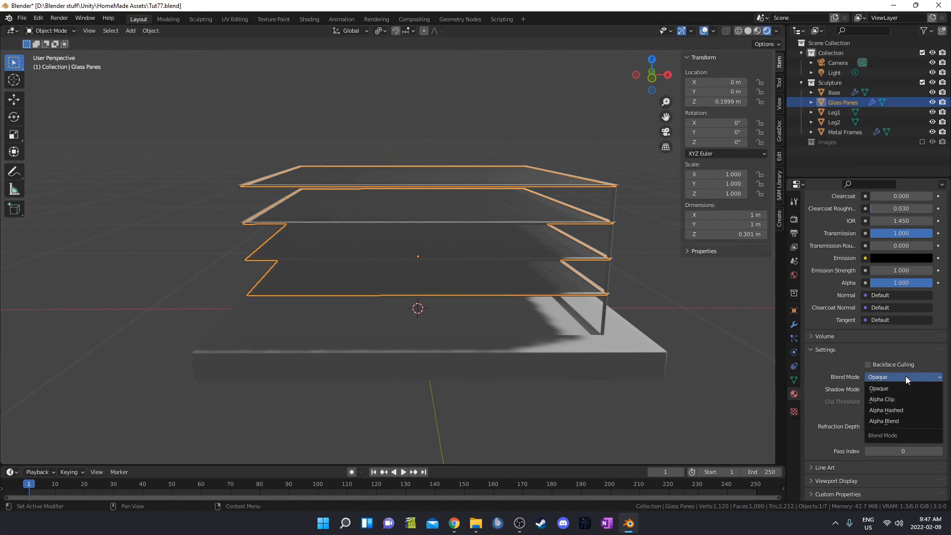
click(890, 421)
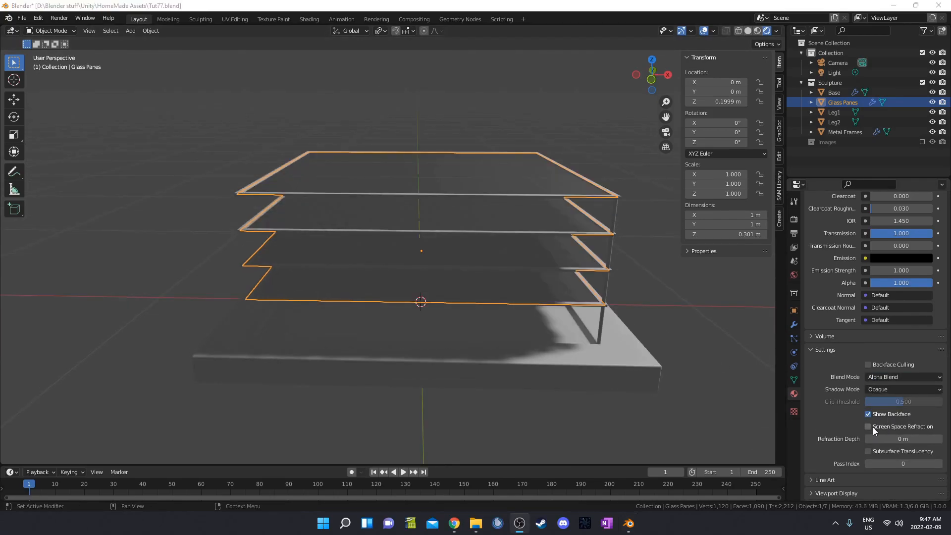
click(871, 428)
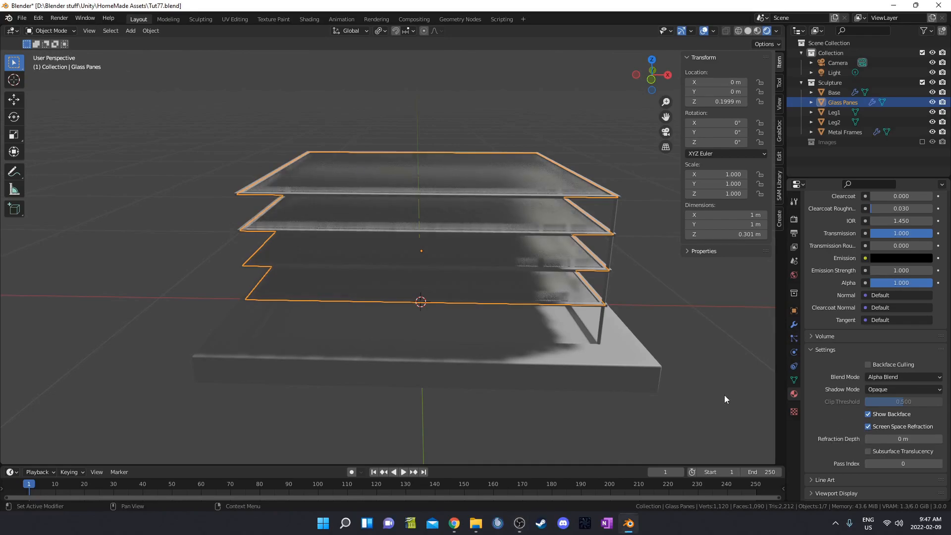
middle_drag(456, 259, 476, 238)
middle_drag(348, 282, 501, 306)
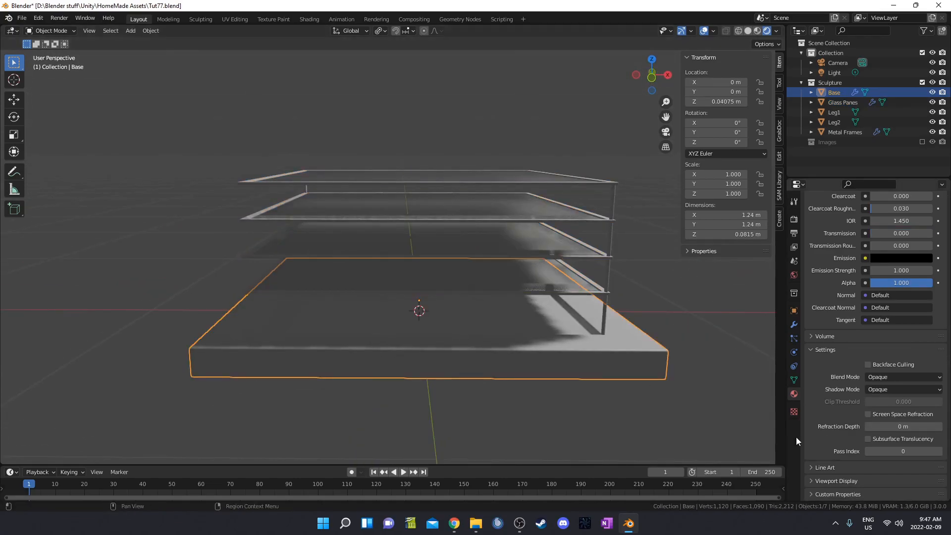
Rename the Base's material to DarkWood and set its base color to black.
scroll(863, 269, up, 3)
scroll(863, 272, up, 15)
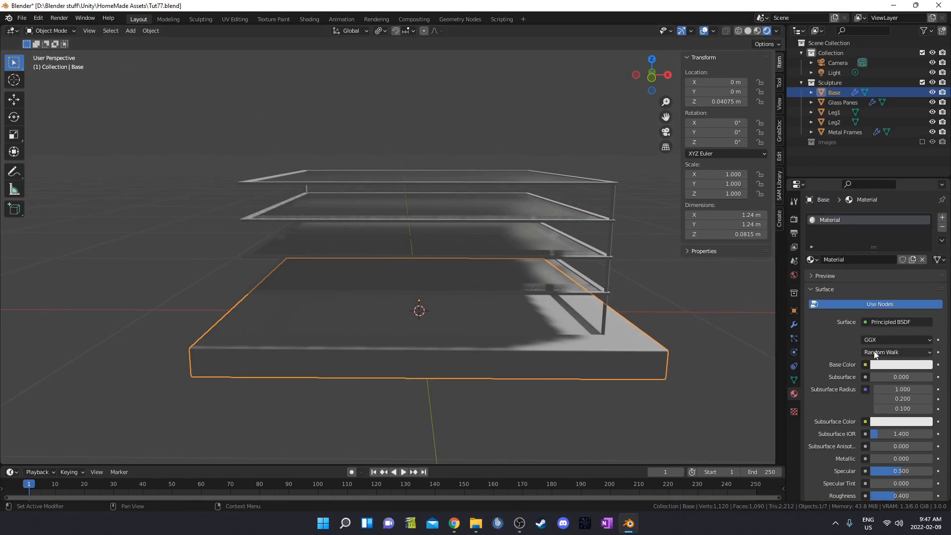
click(887, 365)
double_click(866, 220)
text(DarkWood)
key(Return)
click(891, 368)
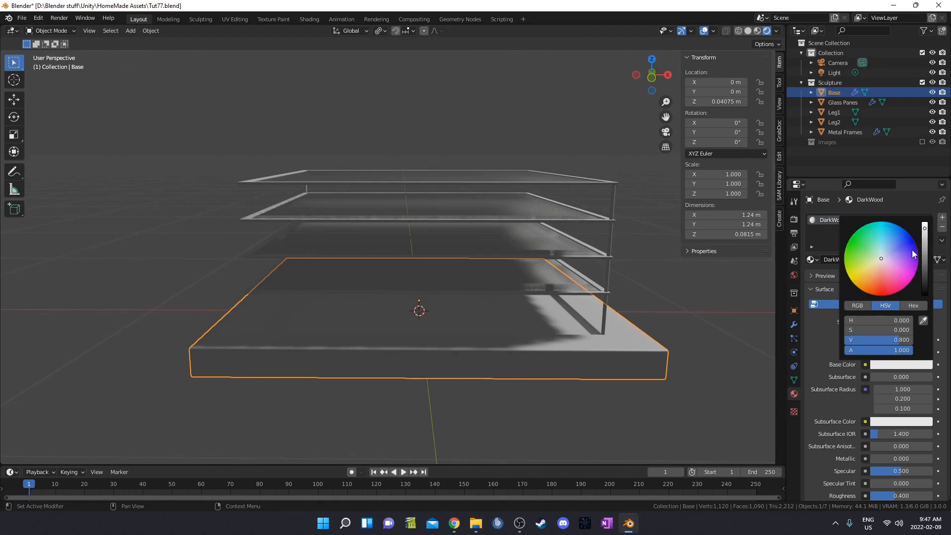
scroll(877, 276, down, 8)
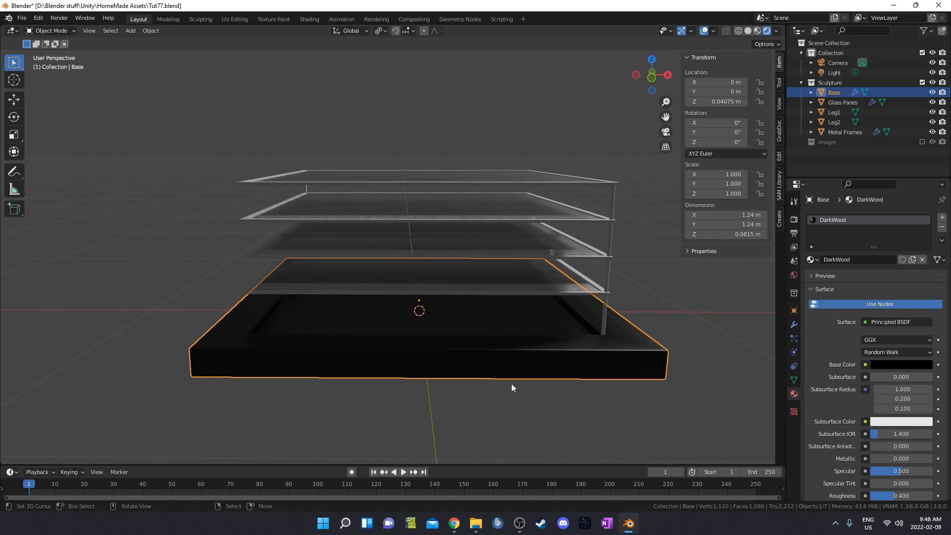
Give the Metal Frames a new material named DarkMetal with a black base color and Metallic 1.000.
click(583, 294)
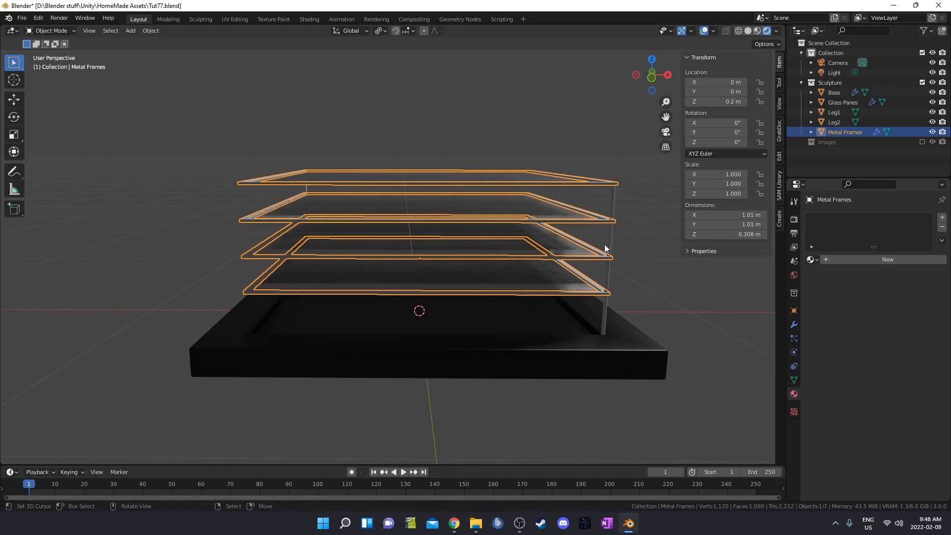
click(848, 258)
text(DarkMetal)
key(Return)
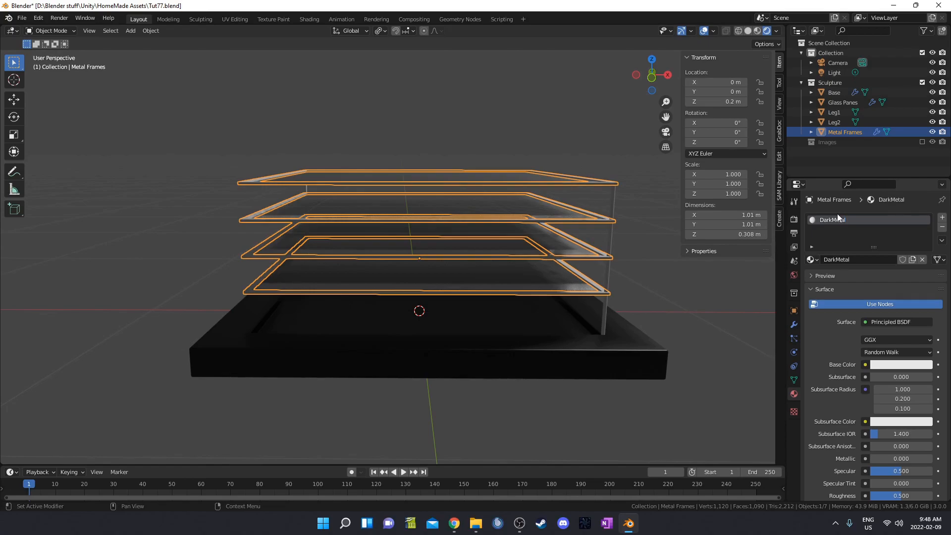
click(902, 366)
scroll(893, 239, down, 15)
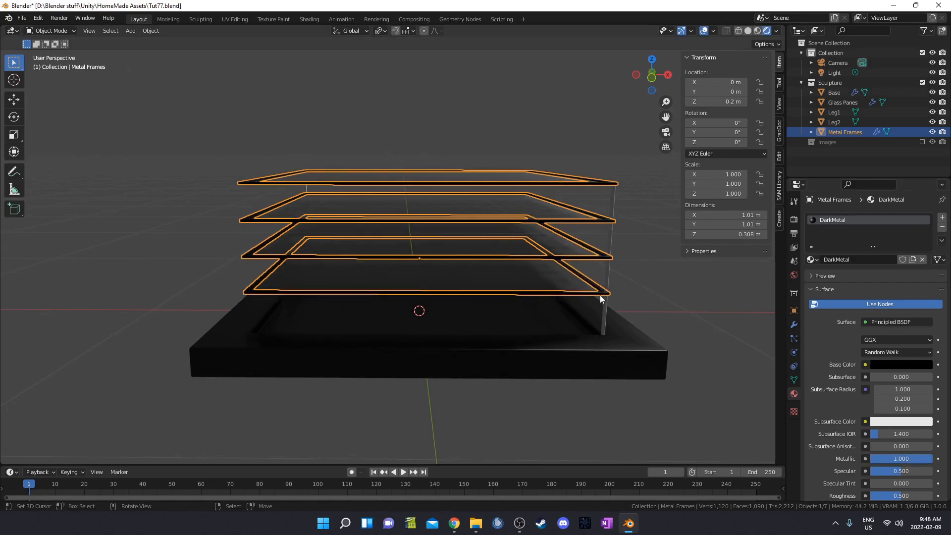
Assign the existing DarkMetal material to Leg1 and Leg2.
click(607, 274)
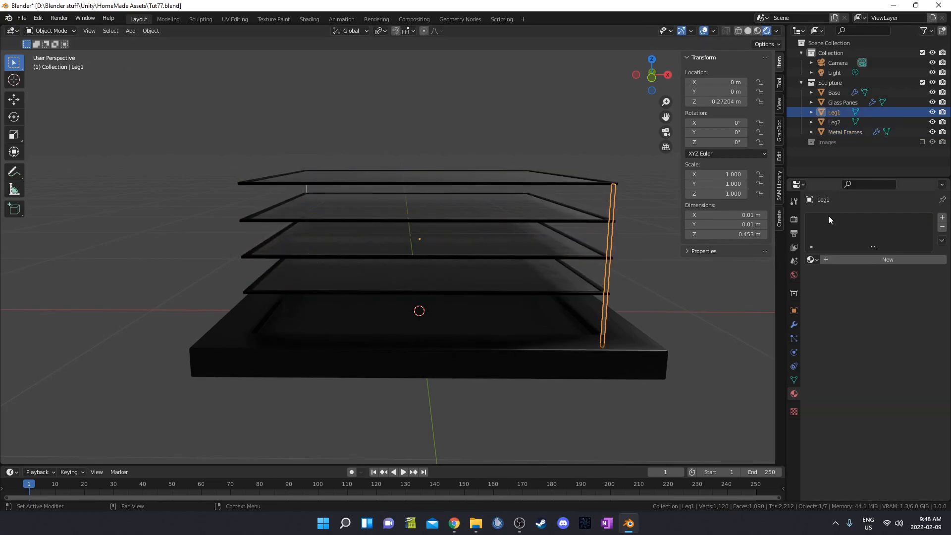
click(812, 259)
click(836, 274)
middle_drag(268, 254, 174, 254)
click(126, 260)
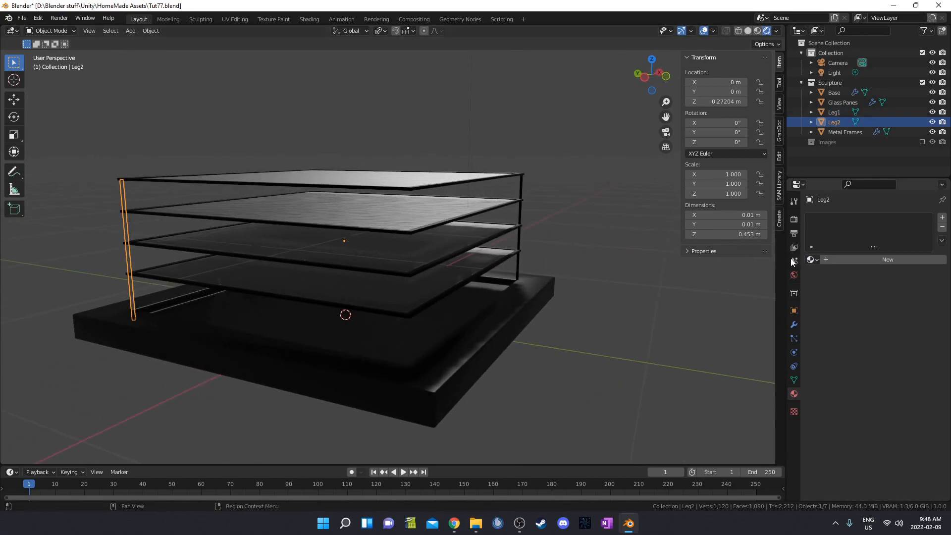
click(812, 259)
click(823, 275)
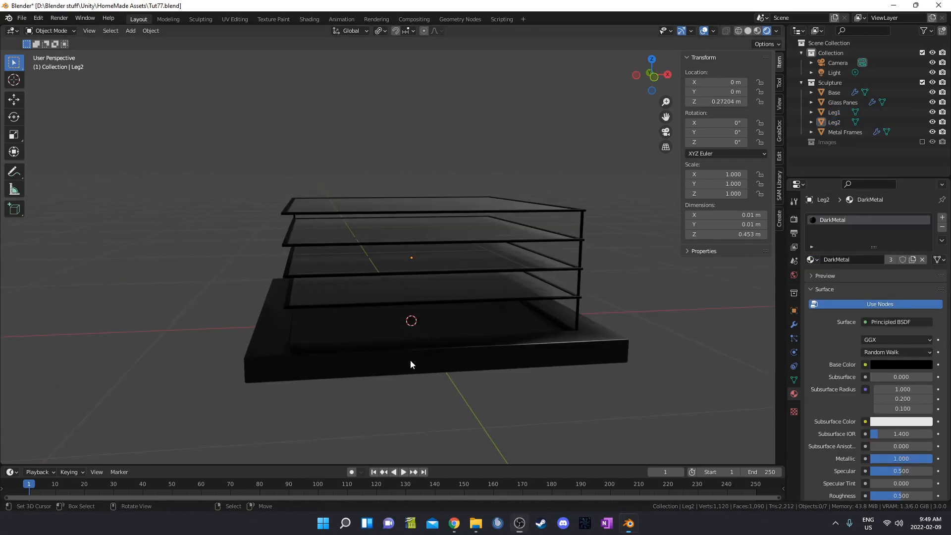
Select the Base's recessed floor face in Edit Mode and add a second material named Backlight to the Base.
right_click(409, 365)
key(Tab)
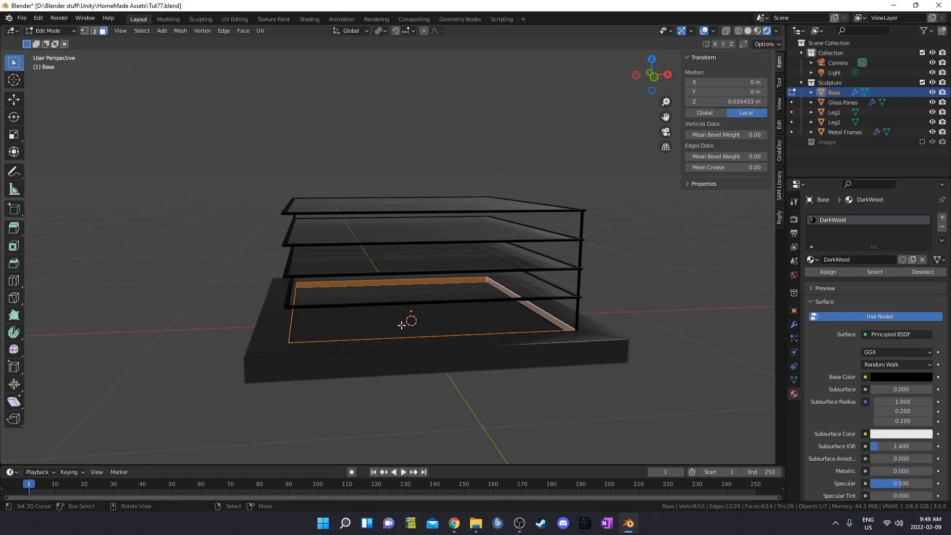
mouse_move(392, 329)
middle_down()
mouse_move(360, 327)
mouse_move(398, 325)
middle_up()
click(388, 325)
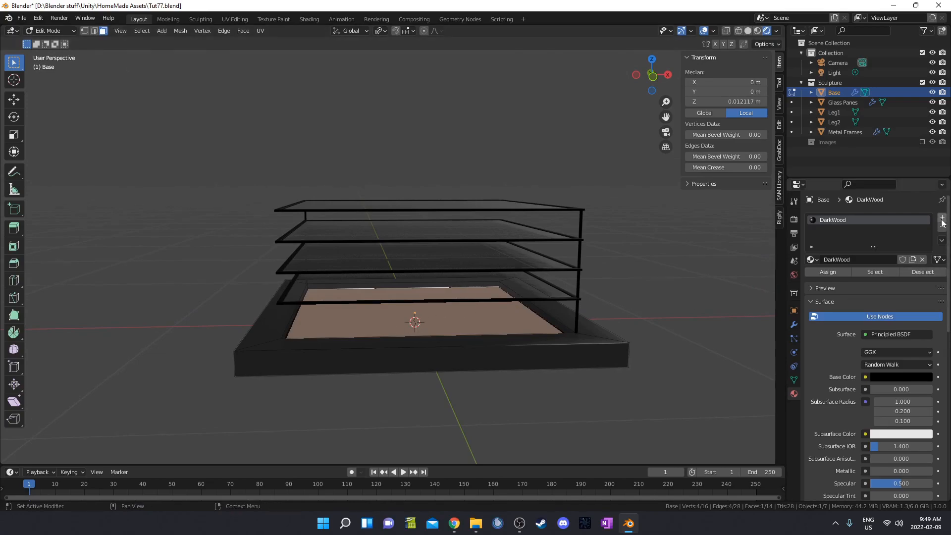
click(942, 218)
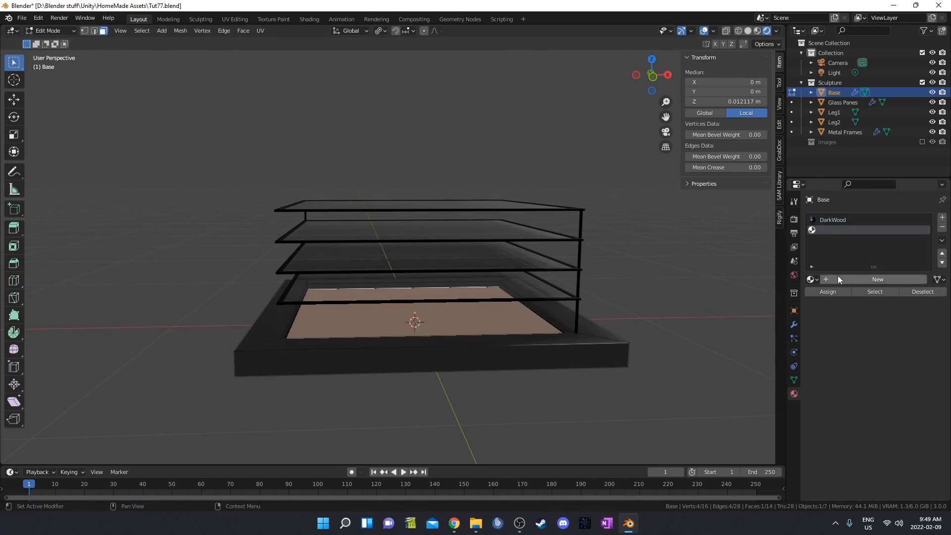
click(851, 279)
double_click(851, 228)
text(Backlight)
key(Return)
Set the Backlight material's emission color to full white and its Emission Strength to 5.
scroll(899, 292, down, 15)
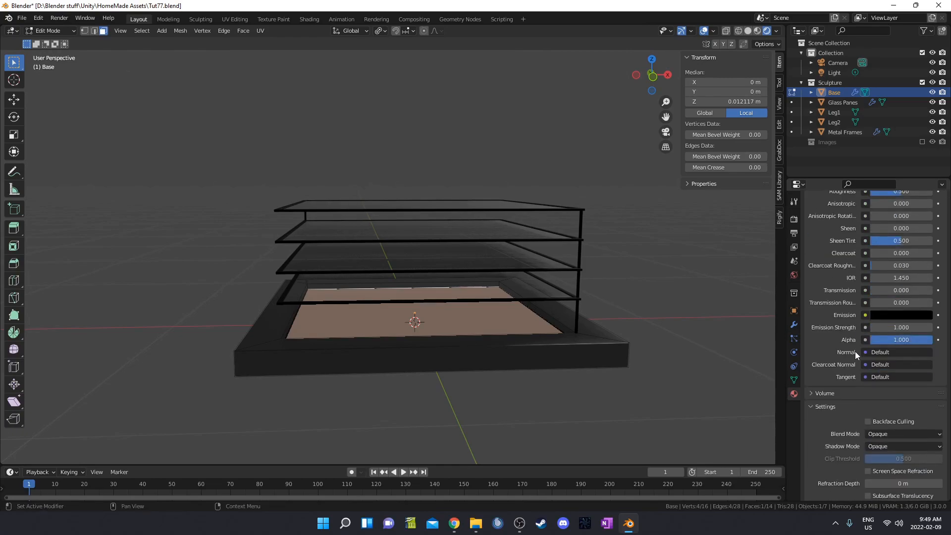
click(889, 315)
scroll(884, 219, up, 7)
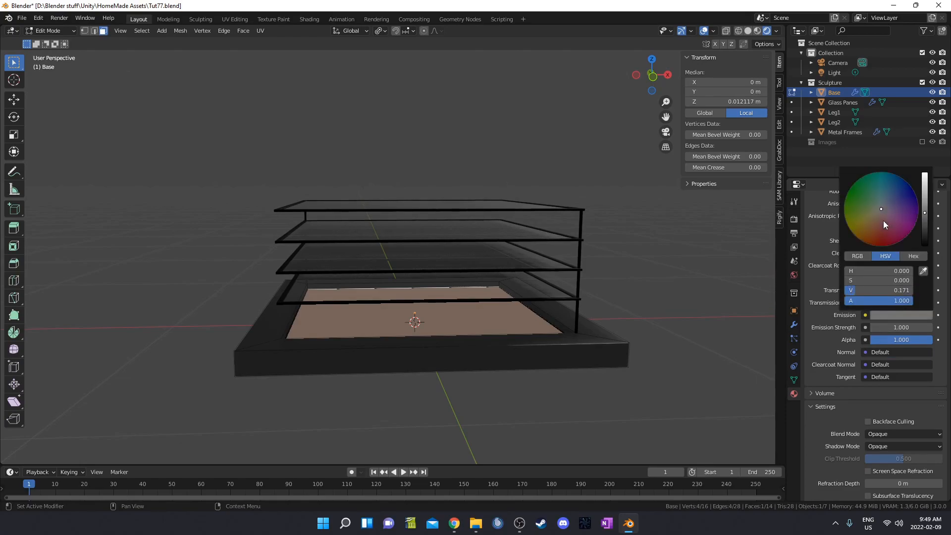
scroll(885, 225, up, 3)
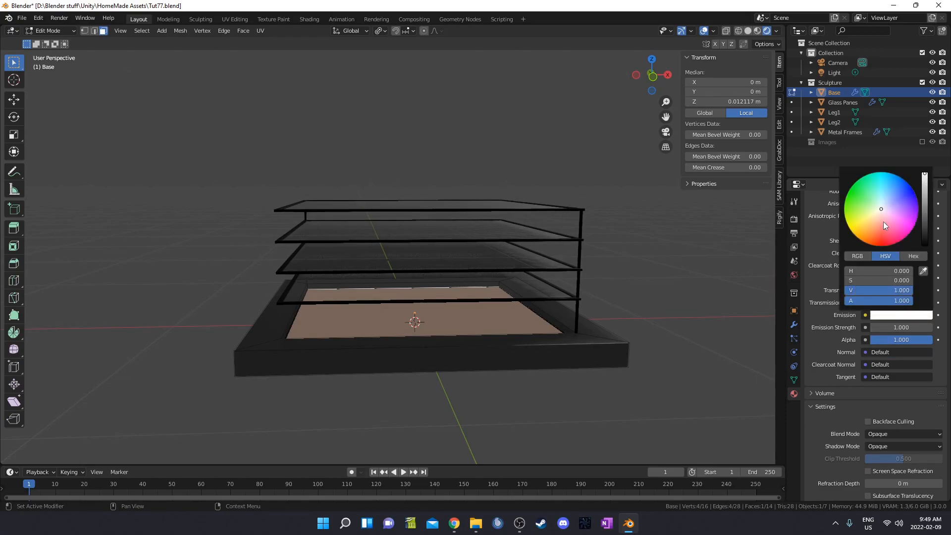
click(897, 316)
click(899, 328)
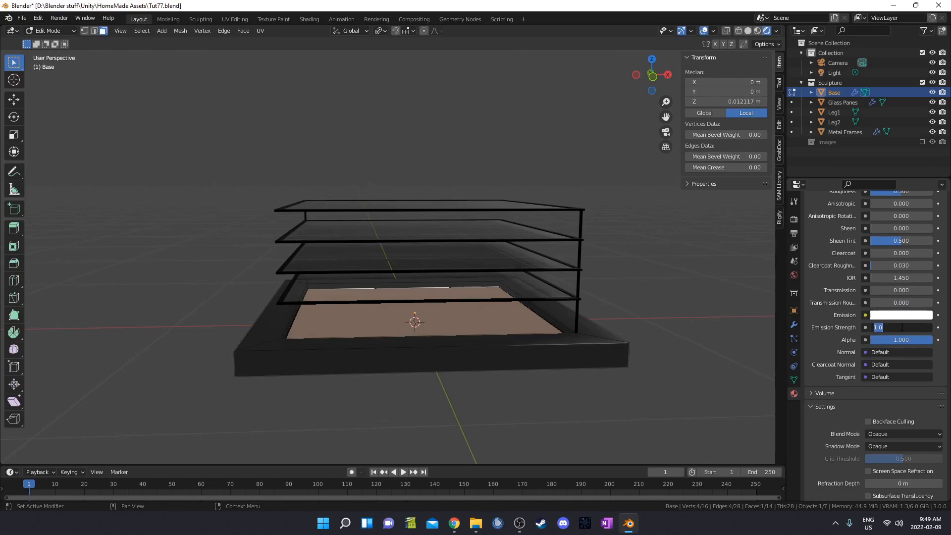
text(5)
key(Return)
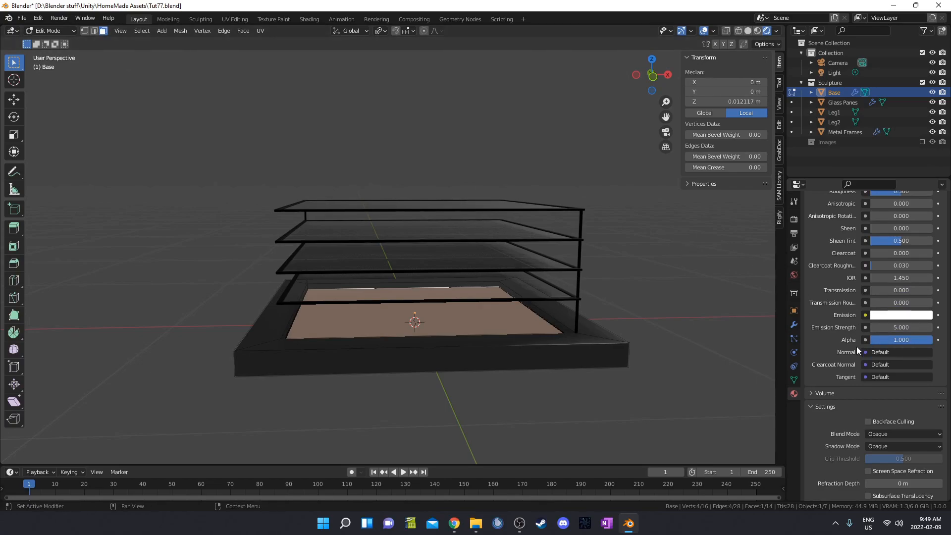
Assign the Backlight material to the Base's selected recessed floor face.
scroll(857, 344, up, 4)
scroll(859, 354, up, 12)
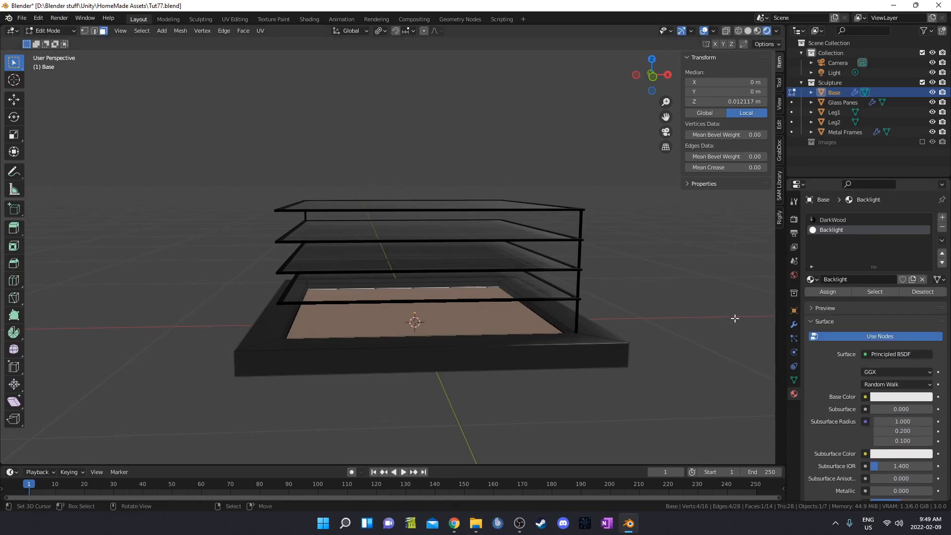
click(824, 292)
middle_drag(391, 317, 392, 342)
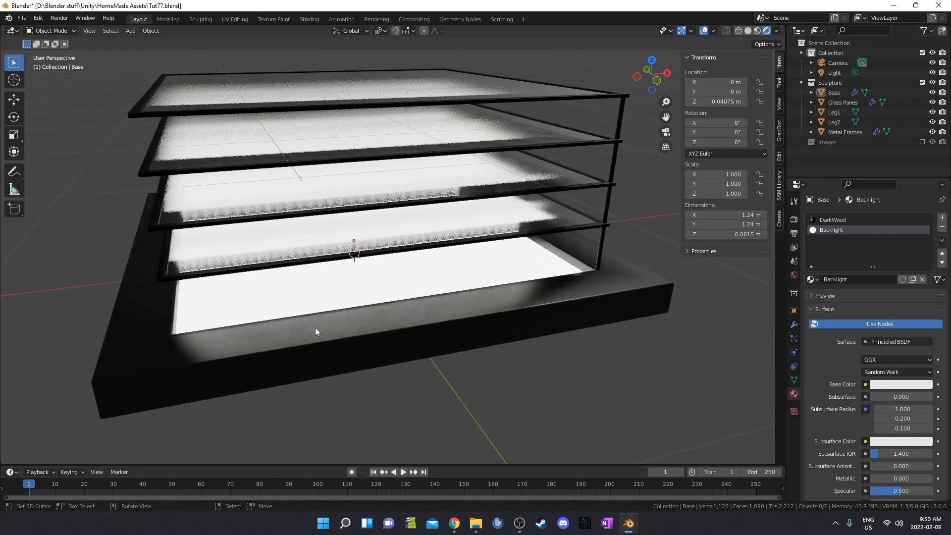
Add two evenly spaced edge loops around the top rim of the Base.
right_click(317, 329)
key(Tab)
middle_drag(186, 344, 175, 361)
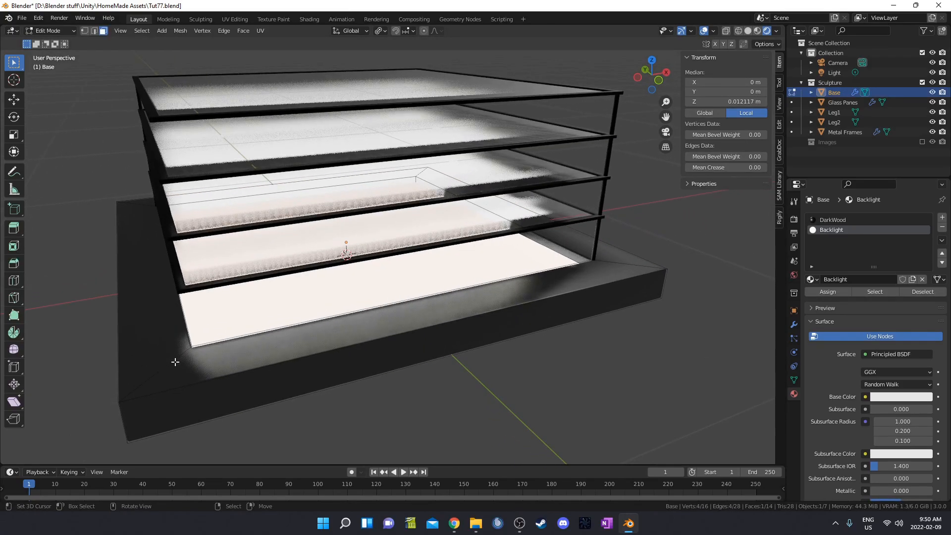
key(ctrl+r)
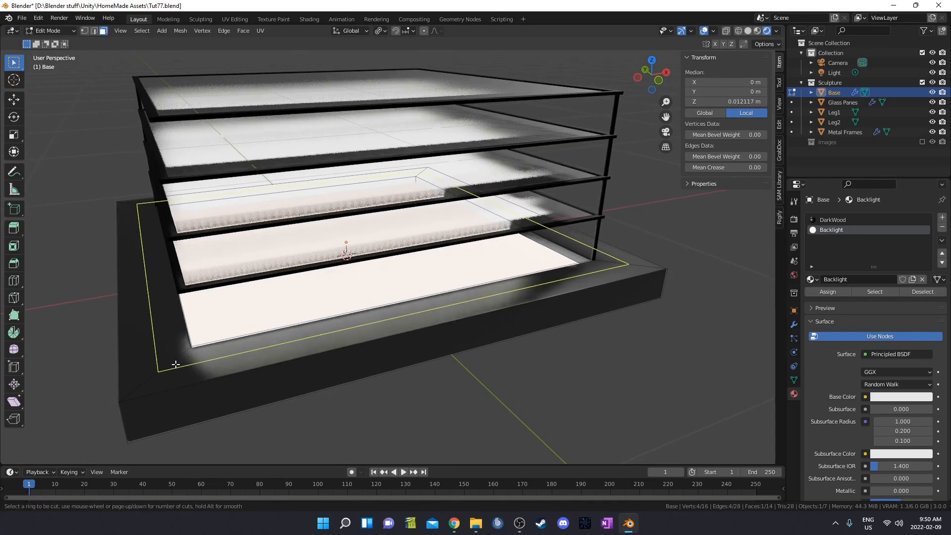
scroll(174, 365, up, 1)
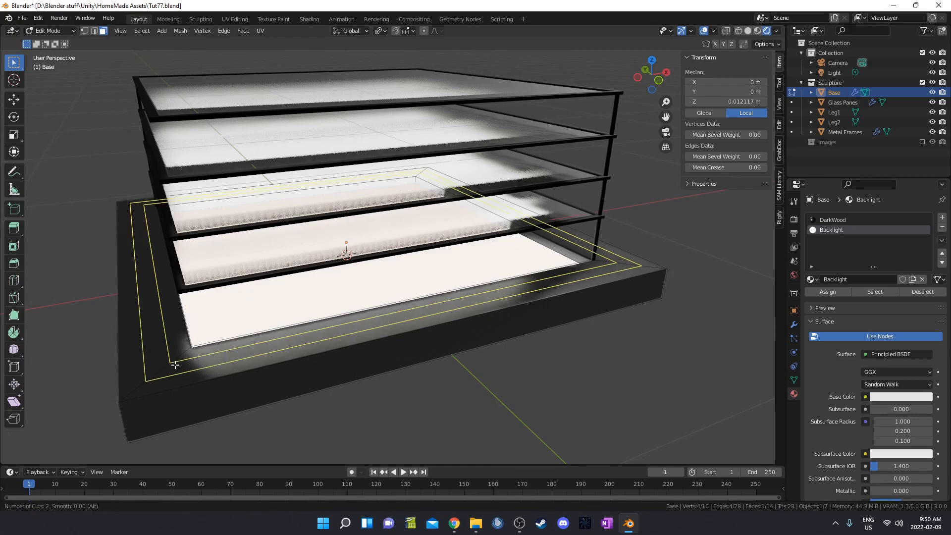
click(175, 365)
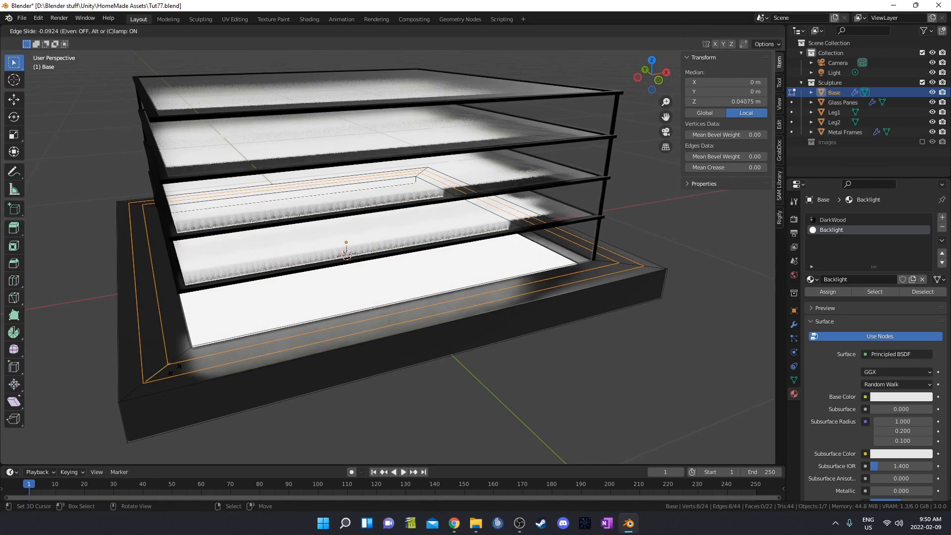
click(284, 394)
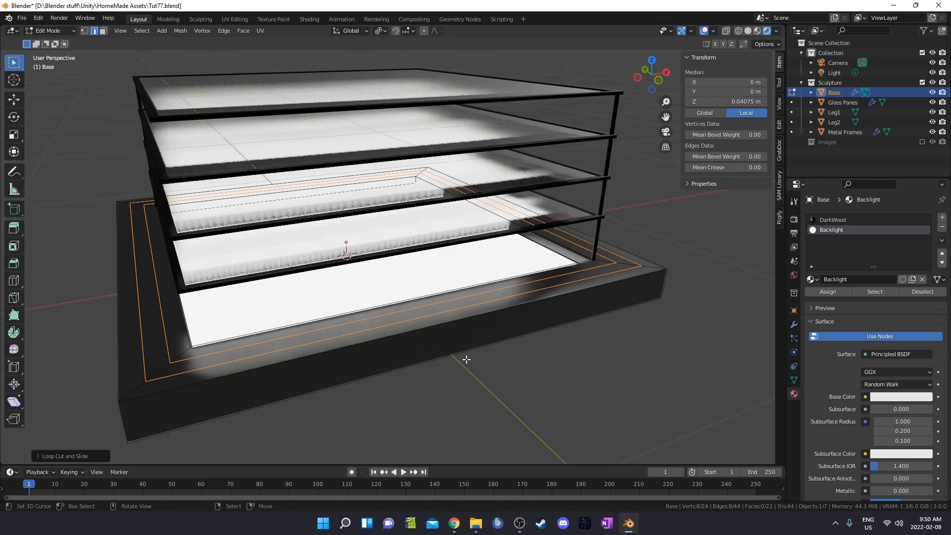
Bevel both rim loops into thin strips and extrude them about 0.003 m down to form two grooves.
key(ctrl+b)
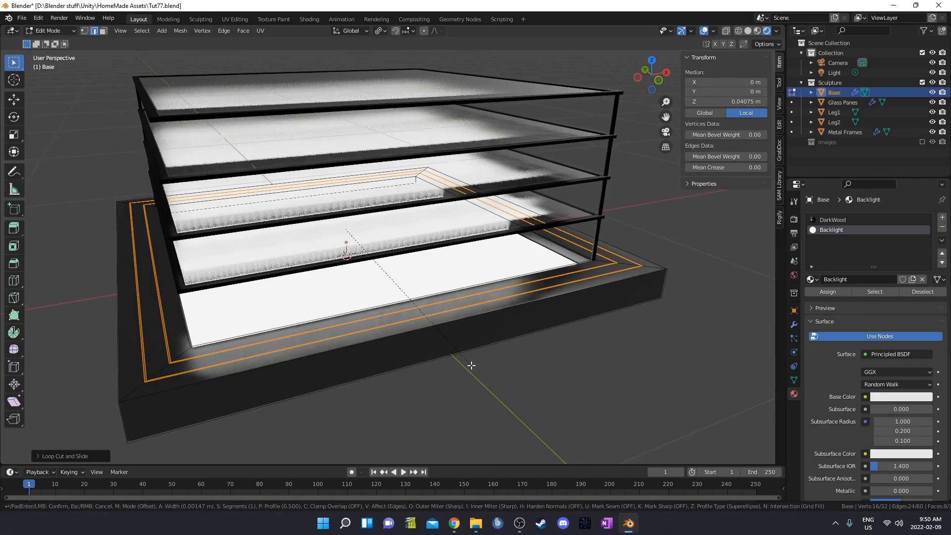
click(472, 363)
key(e)
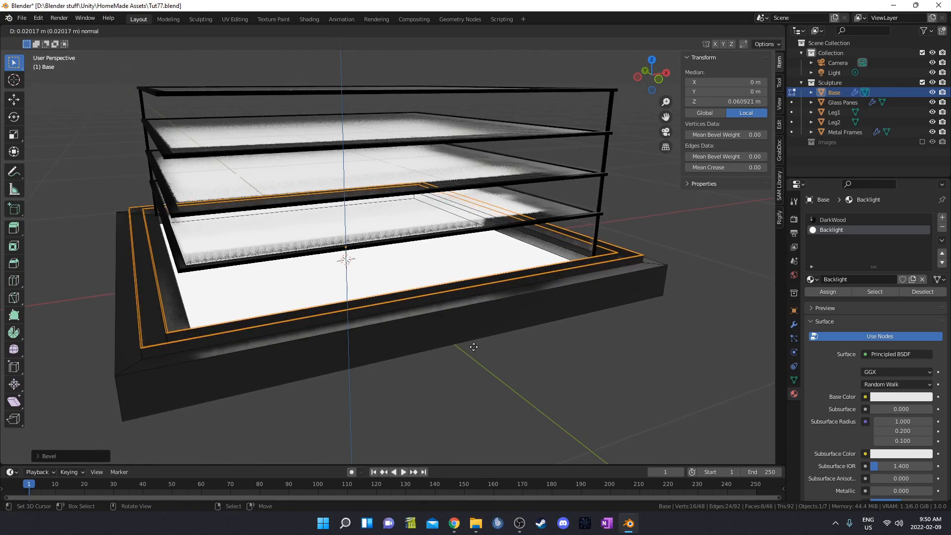
click(476, 354)
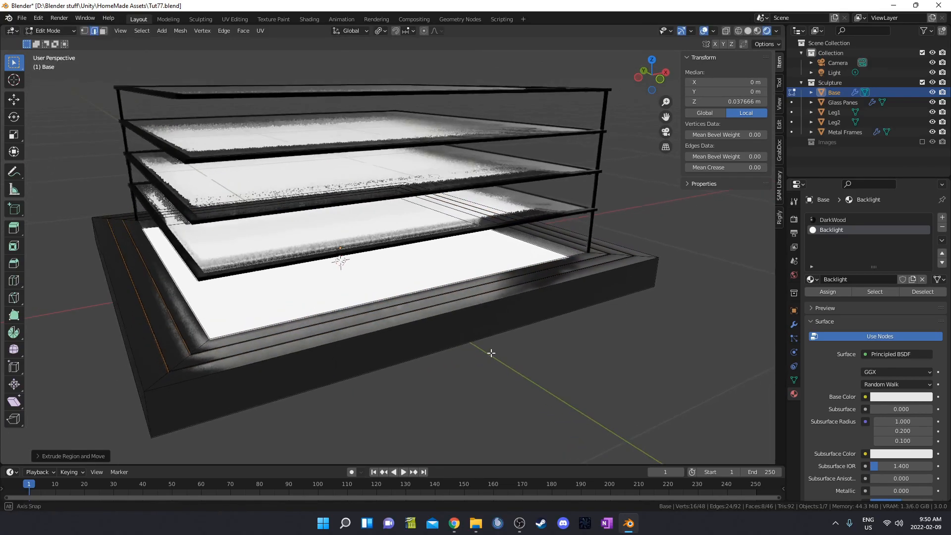
Raise the Base's innermost rim face ring about 0.005 m and adjust the height of the ring between the grooves along Z.
scroll(165, 372, up, 2)
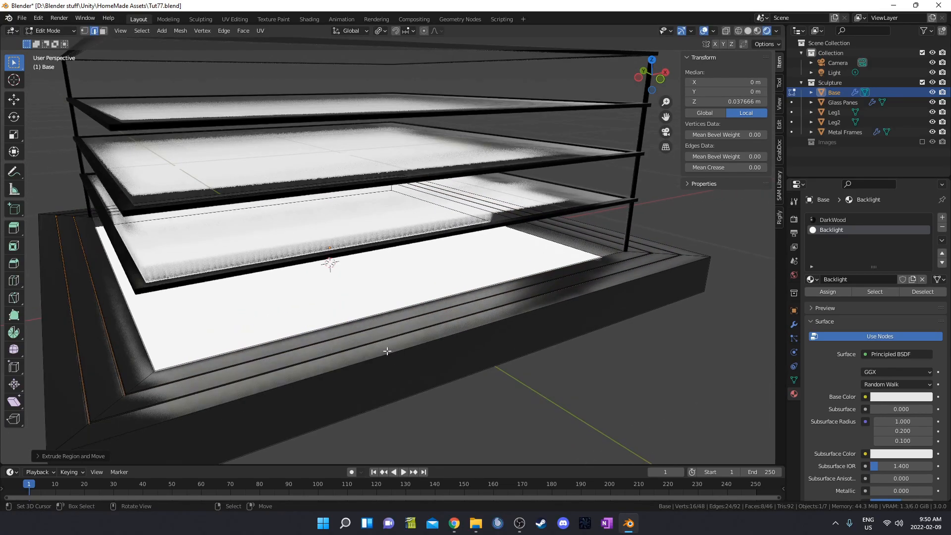
alt+right_click(145, 381)
middle_drag(407, 408, 408, 401)
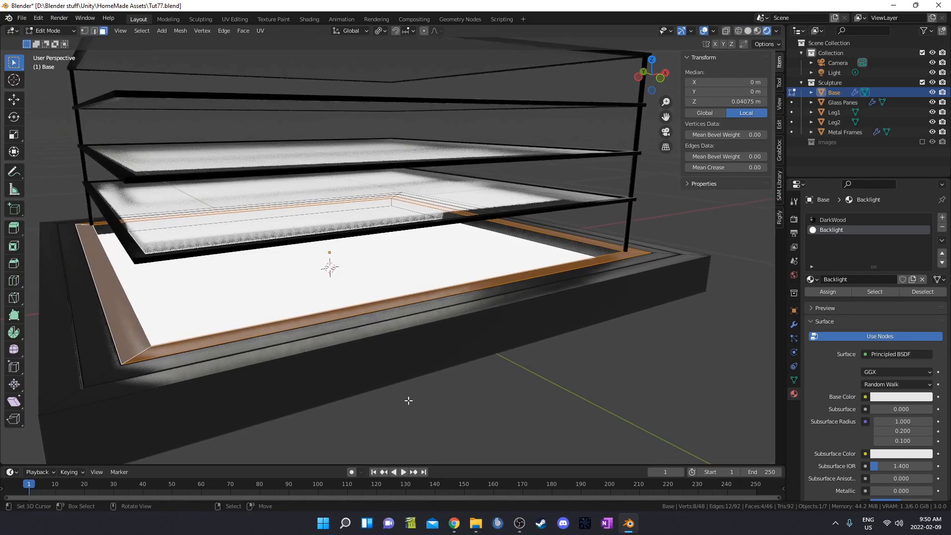
key(g)
key(z)
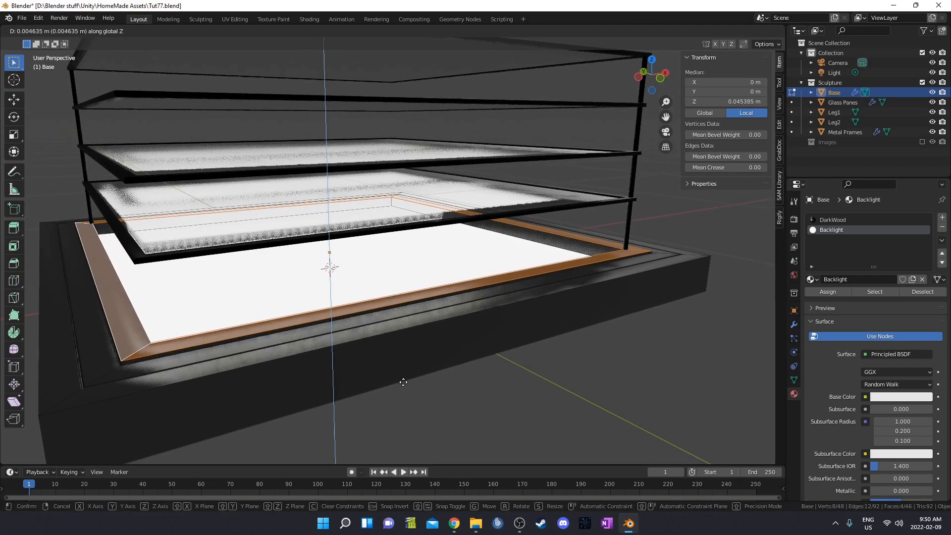
click(396, 379)
key(ctrl+z)
key(g)
key(z)
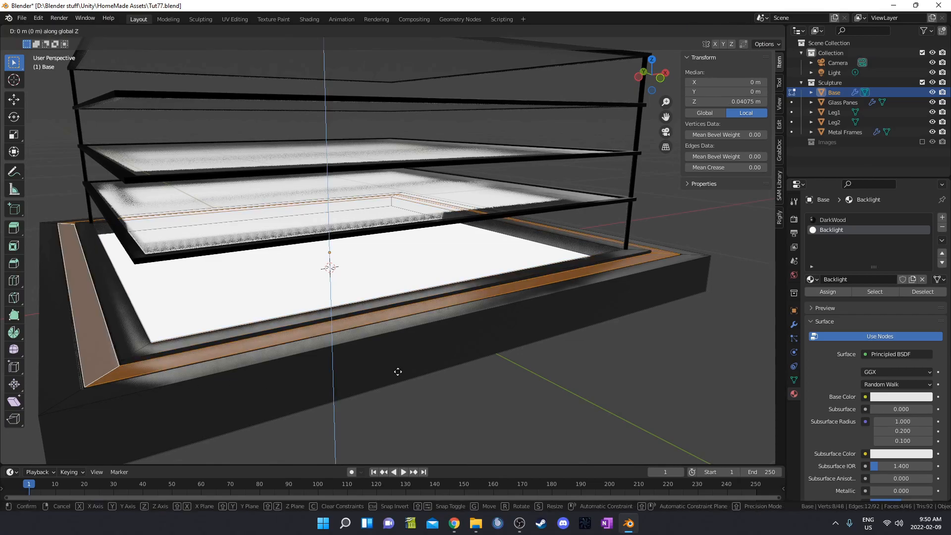
click(398, 379)
key(Tab)
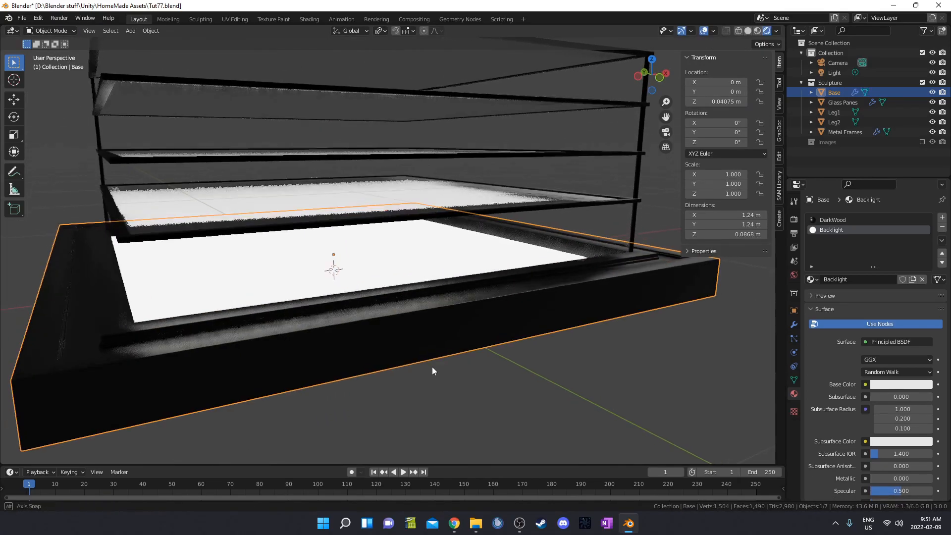
Deepen the Base's inner rim groove by moving its bottom face loop down along Z.
scroll(431, 366, up, 3)
key(alt+a)
mouse_move(539, 349)
middle_down()
mouse_move(548, 366)
mouse_move(439, 318)
mouse_move(477, 342)
mouse_move(480, 325)
middle_up()
scroll(442, 319, up, 2)
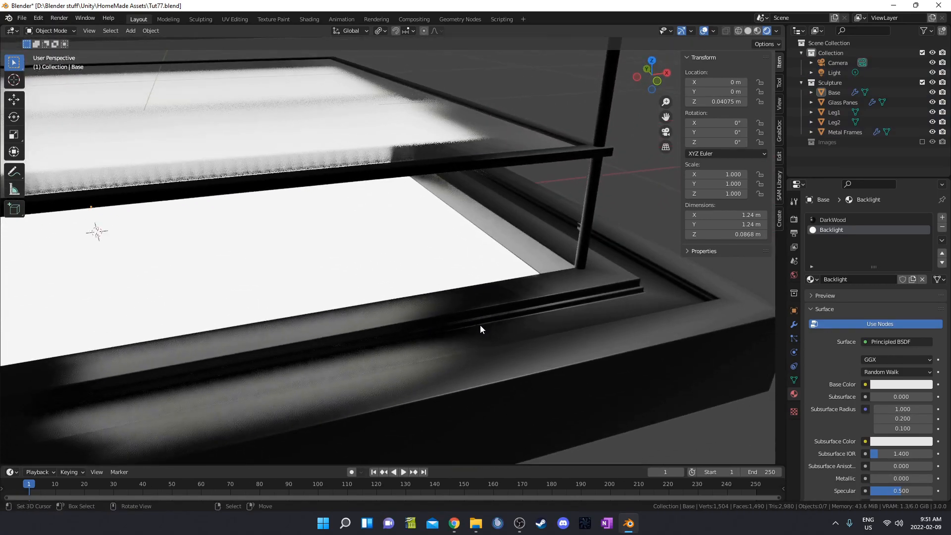
key(Tab)
alt+click(640, 287)
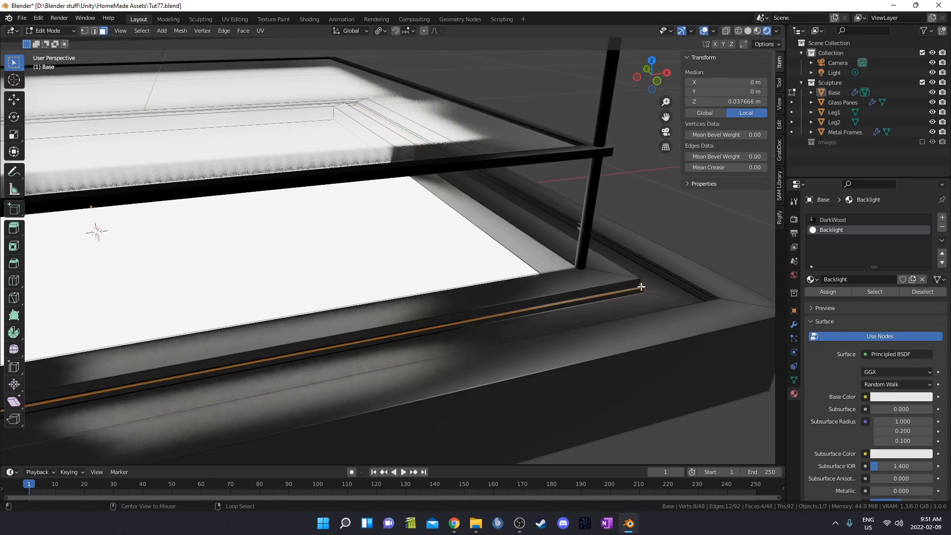
key(g)
key(z)
click(664, 309)
Deepen the Base's outer rim groove by moving its bottom face loop down along Z, and return to Object Mode.
middle_drag(666, 309, 562, 324)
key(Tab)
key(Tab)
alt+click(654, 315)
middle_drag(654, 315, 682, 327)
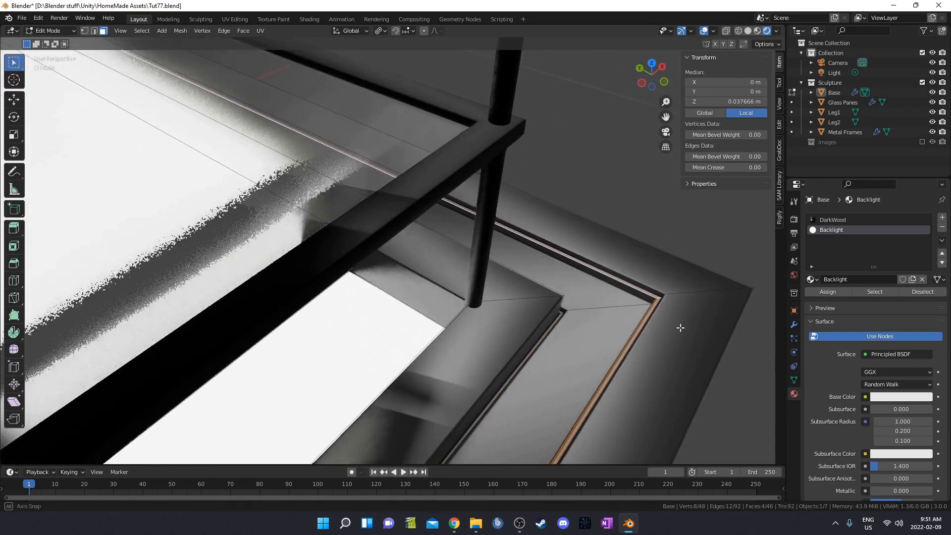
key(g)
key(z)
click(675, 414)
middle_drag(675, 414, 589, 360)
key(Tab)
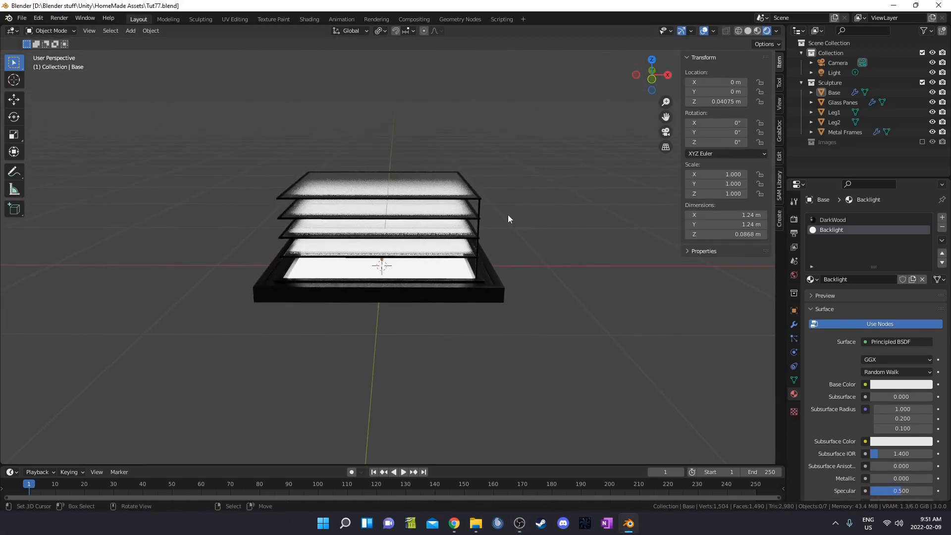
Switch the render engine to Cycles and choose the GPU as its render device.
click(794, 219)
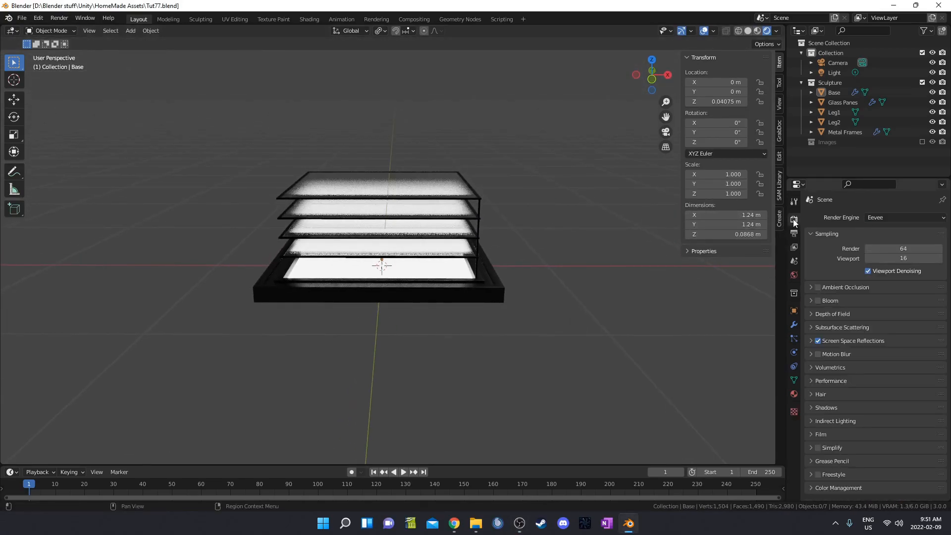
click(915, 217)
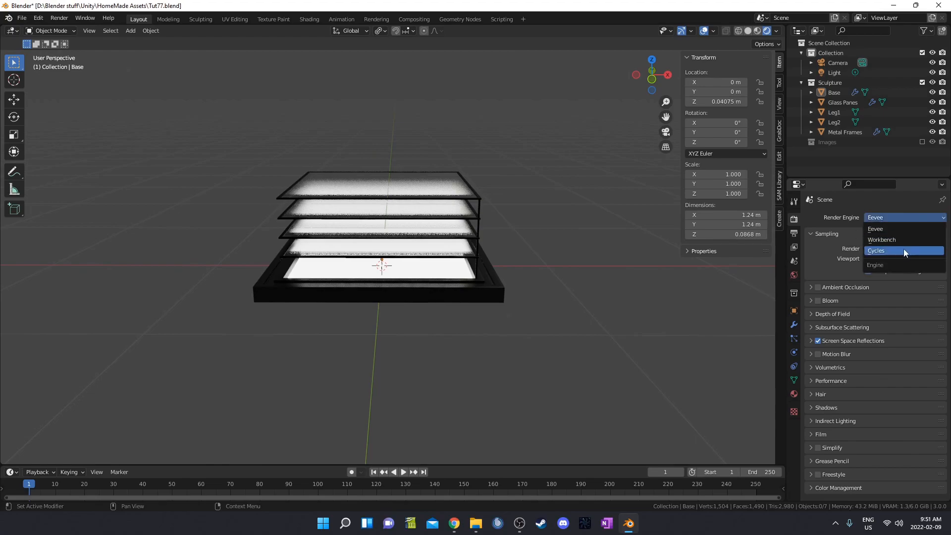
click(884, 250)
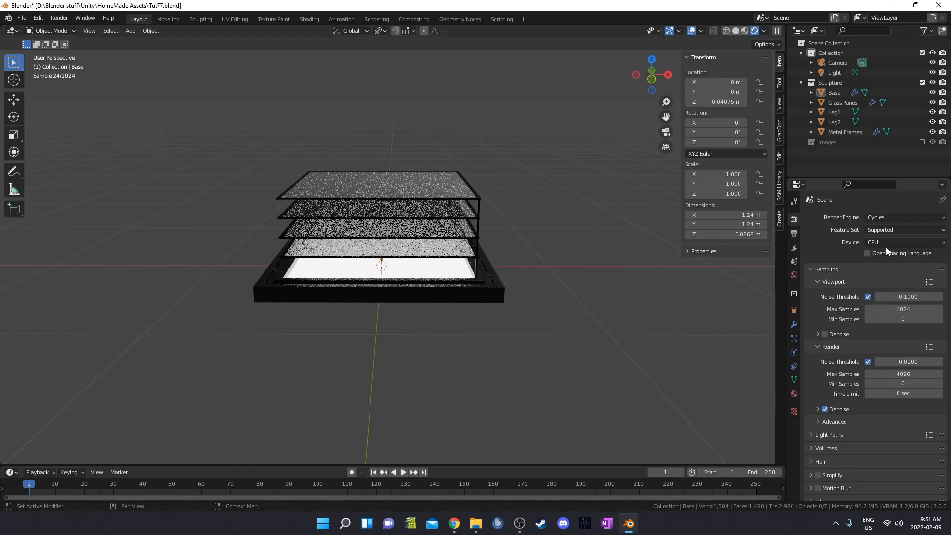
click(917, 240)
click(907, 259)
middle_drag(351, 212, 477, 340)
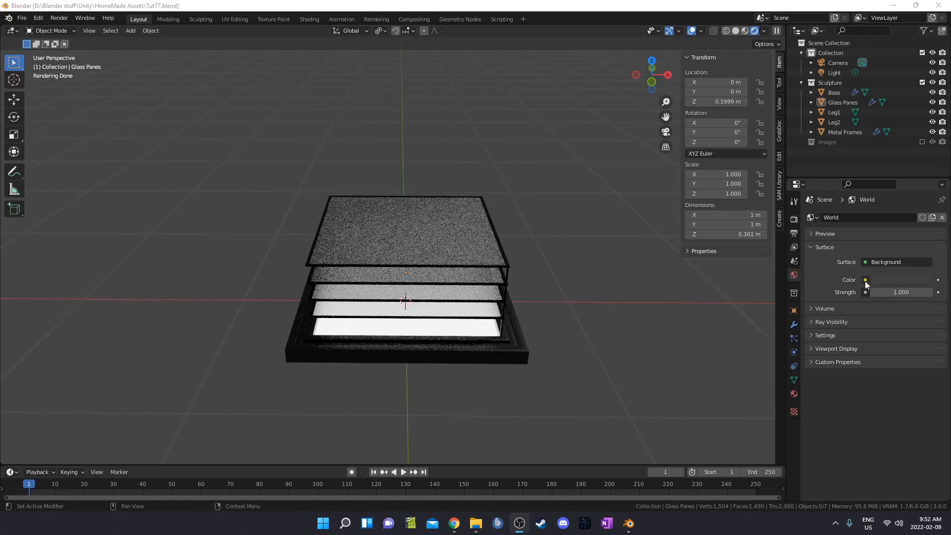
Use a Sky Texture for the world background color and set the background strength to 0.01.
click(865, 281)
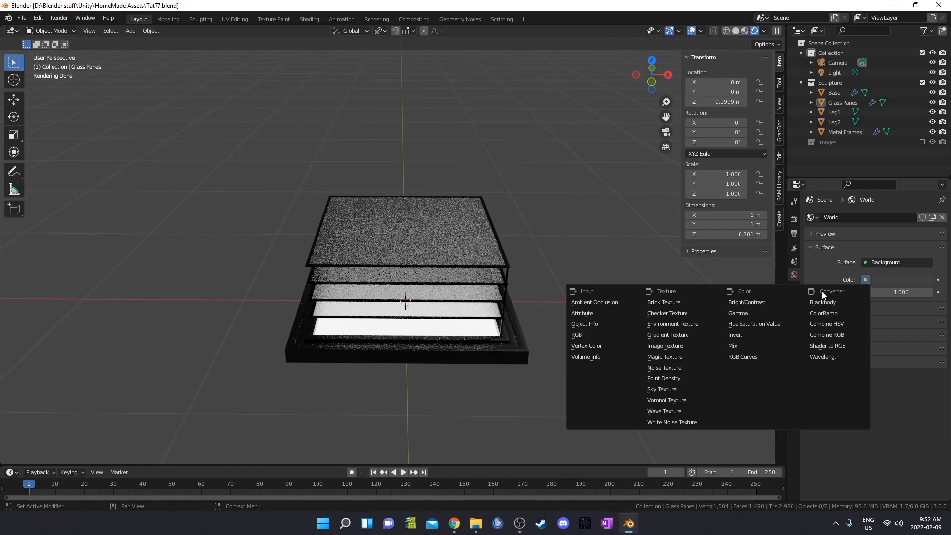
click(697, 389)
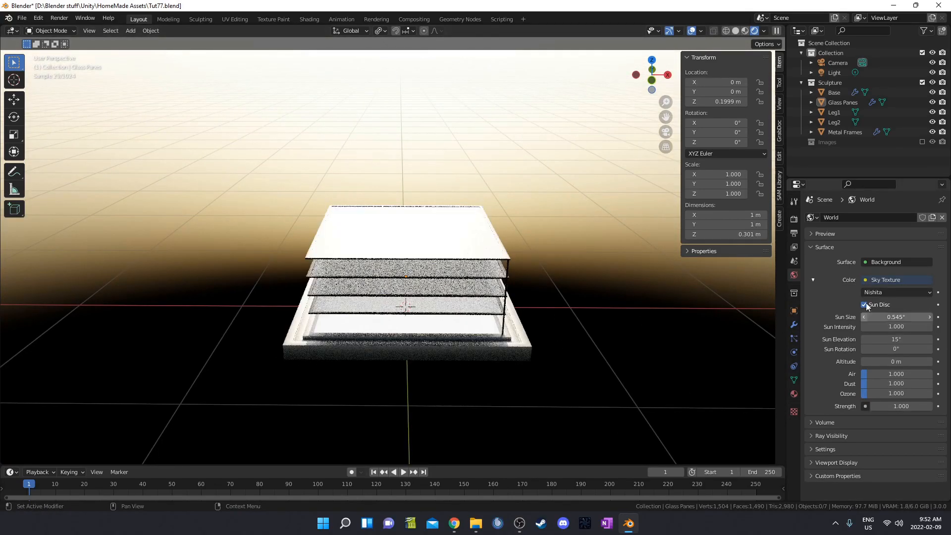
click(900, 406)
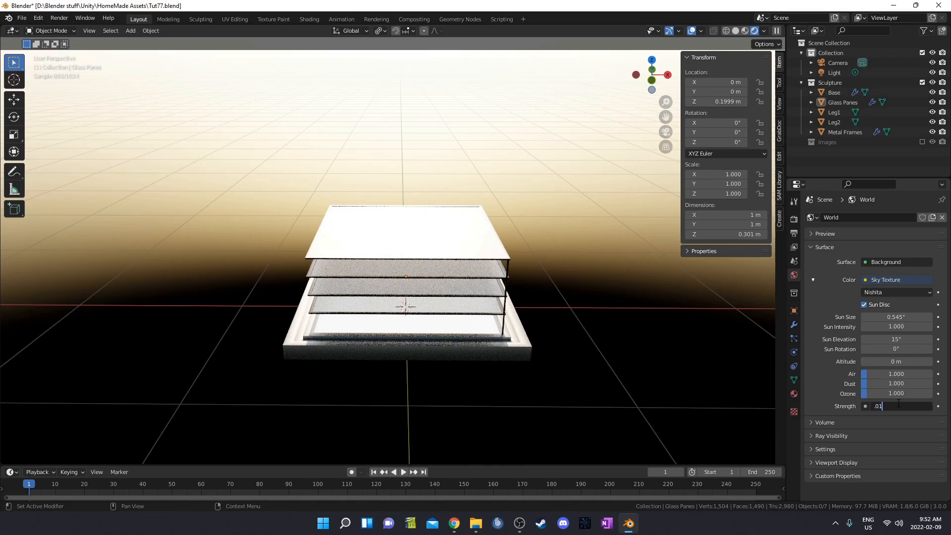
key(Return)
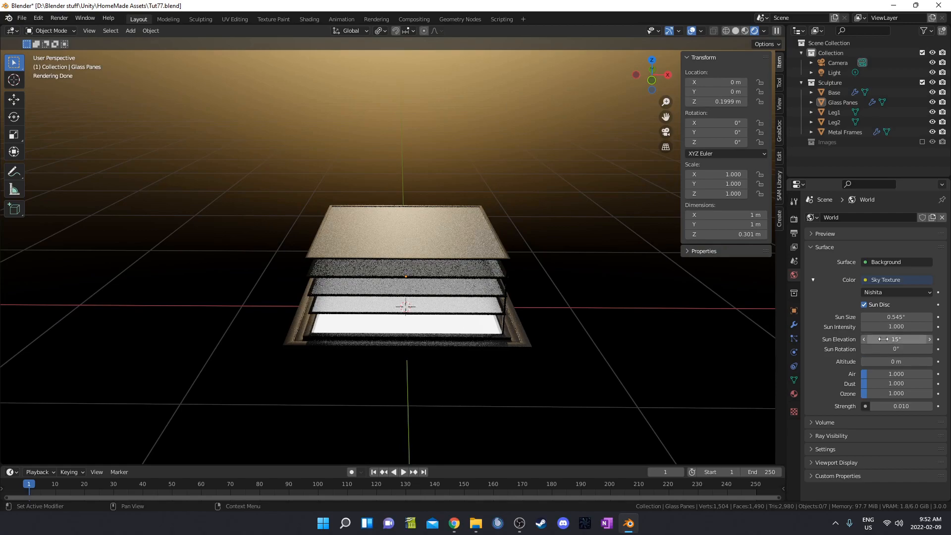
Set the sky's sun rotation to about 64.6° and the world background strength to 0.005.
mouse_move(883, 348)
mouse_down()
mouse_move(857, 348)
mouse_move(941, 348)
mouse_move(883, 348)
mouse_up()
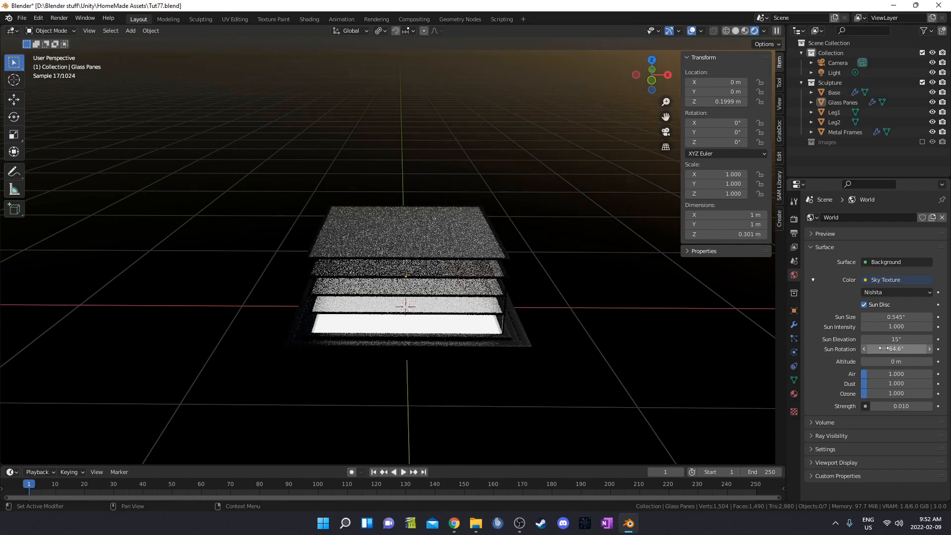
click(897, 406)
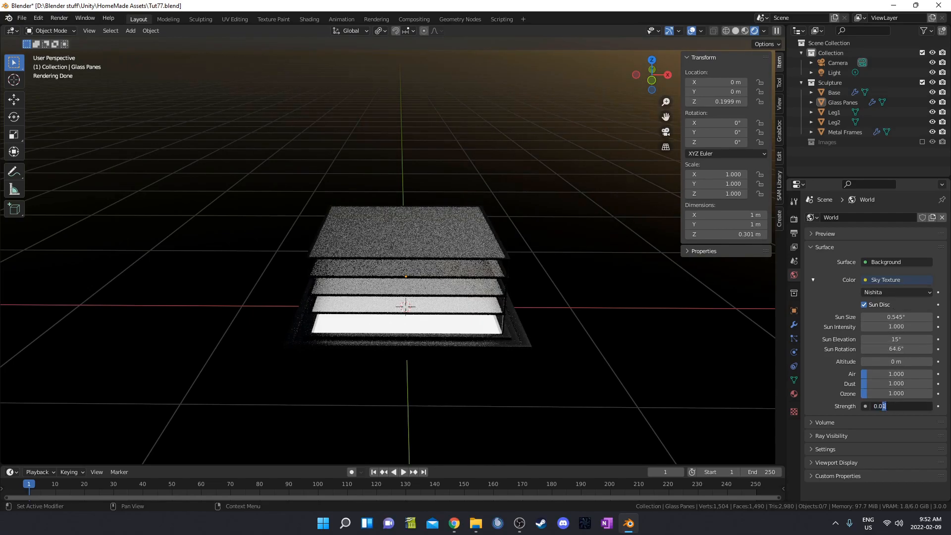
key(Return)
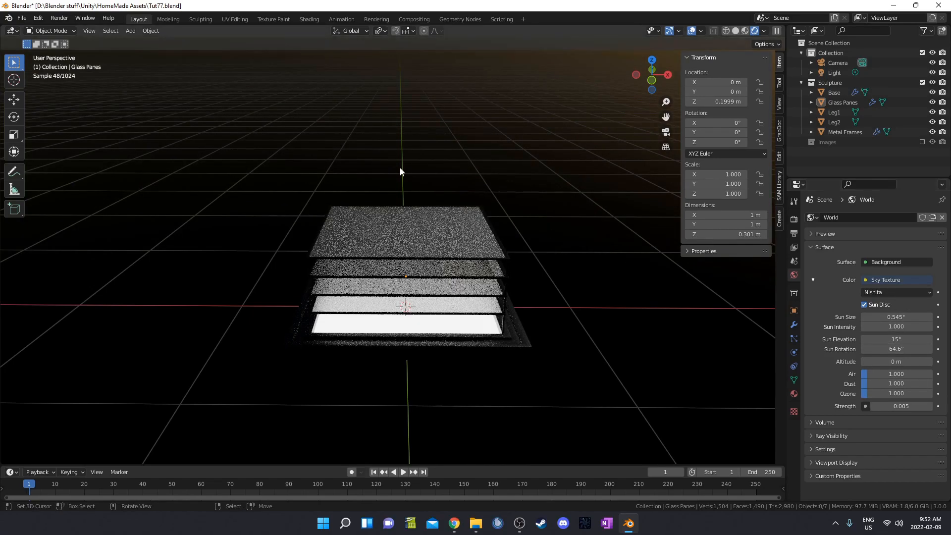
Split the 3D viewport into two areas side by side and turn the new one into a Shader Editor with its sidebar hidden.
scroll(447, 300, up, 1)
shift+middle_drag(447, 301, 459, 258)
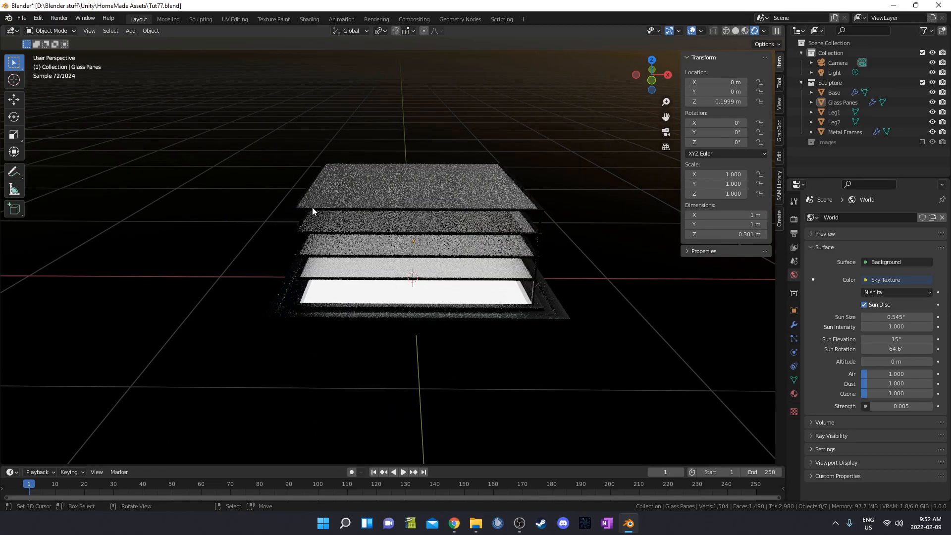
shift+middle_drag(409, 202, 428, 230)
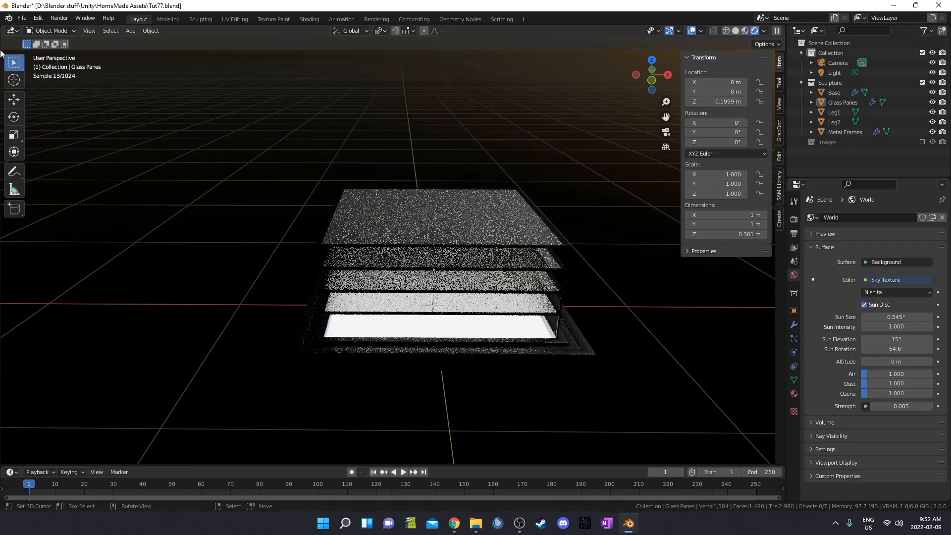
drag(3, 25, 366, 237)
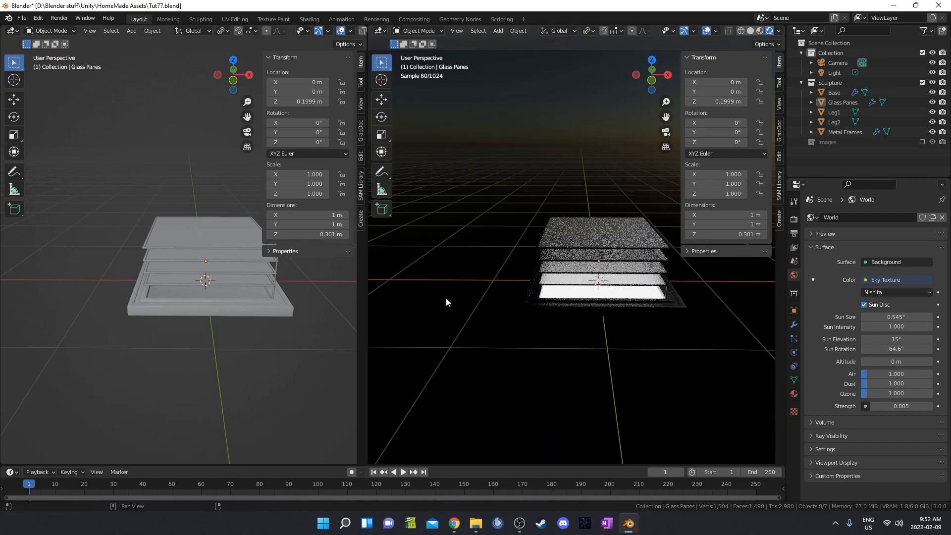
click(828, 436)
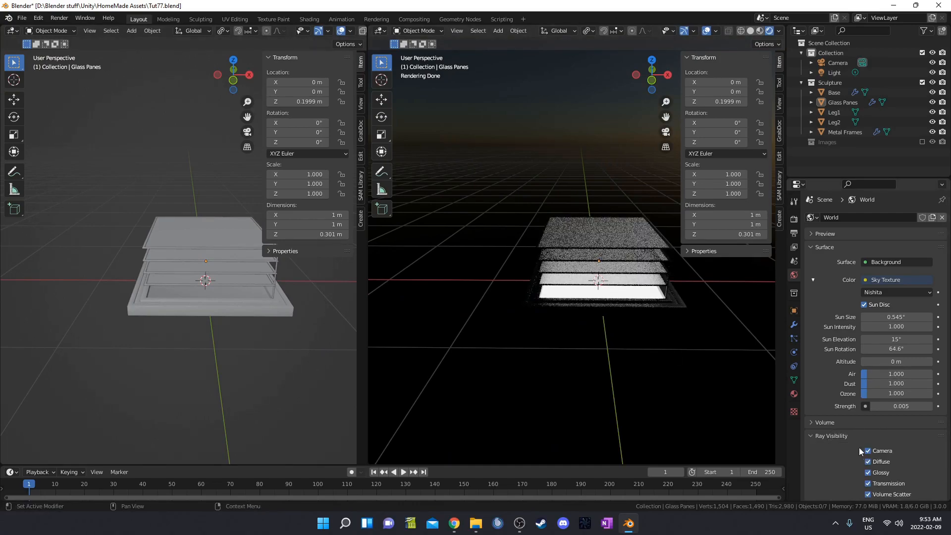
click(818, 436)
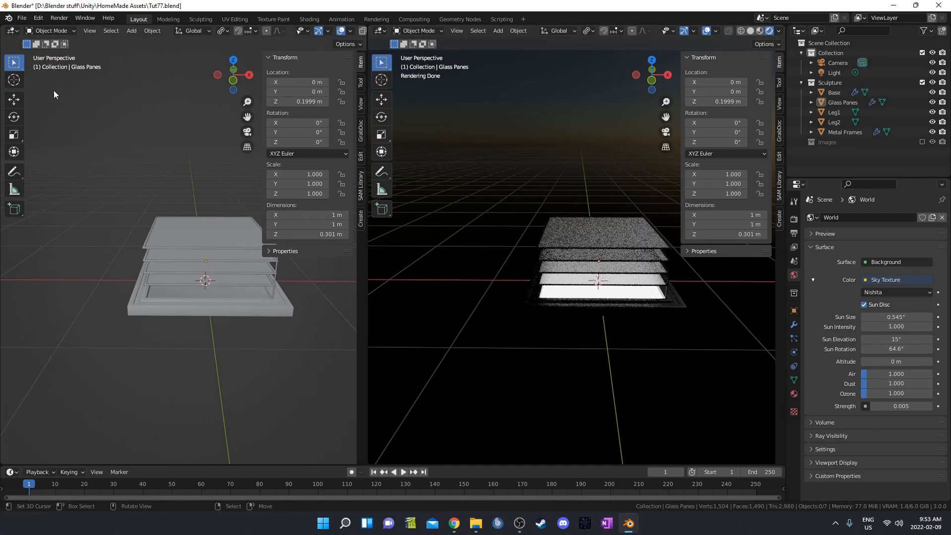
click(11, 31)
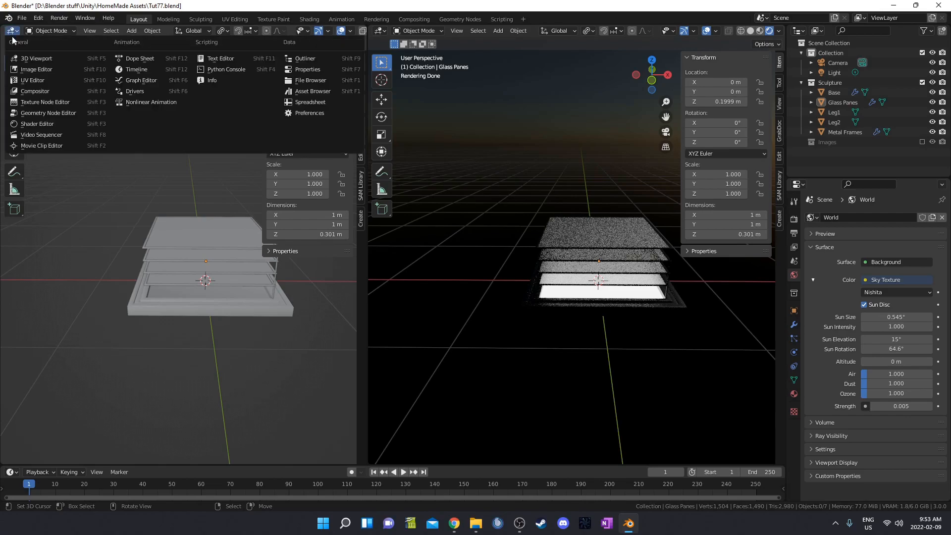
click(43, 125)
key(n)
middle_drag(91, 243, 181, 211)
scroll(137, 239, up, 3)
middle_drag(125, 237, 127, 236)
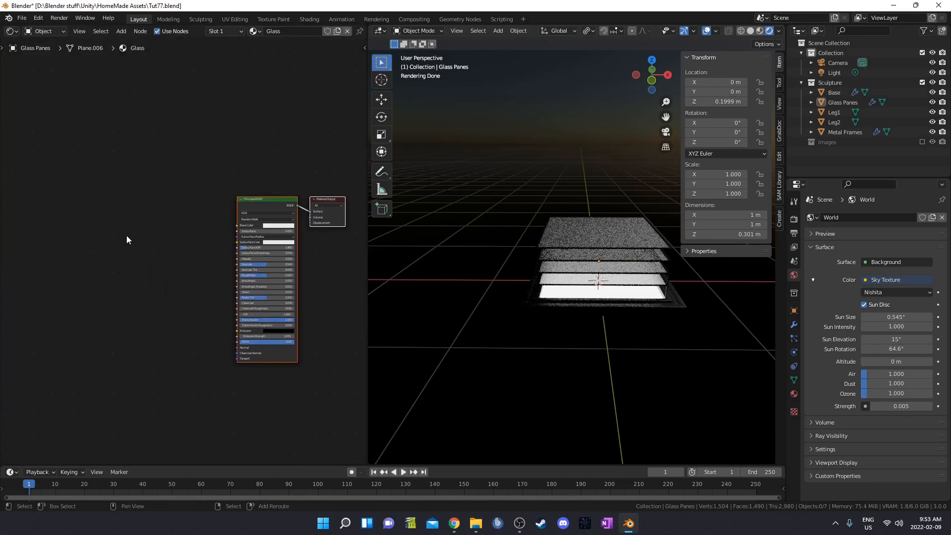
Switch the Shader Editor to the World shader nodes.
key(shift+a)
click(126, 236)
click(49, 33)
click(50, 56)
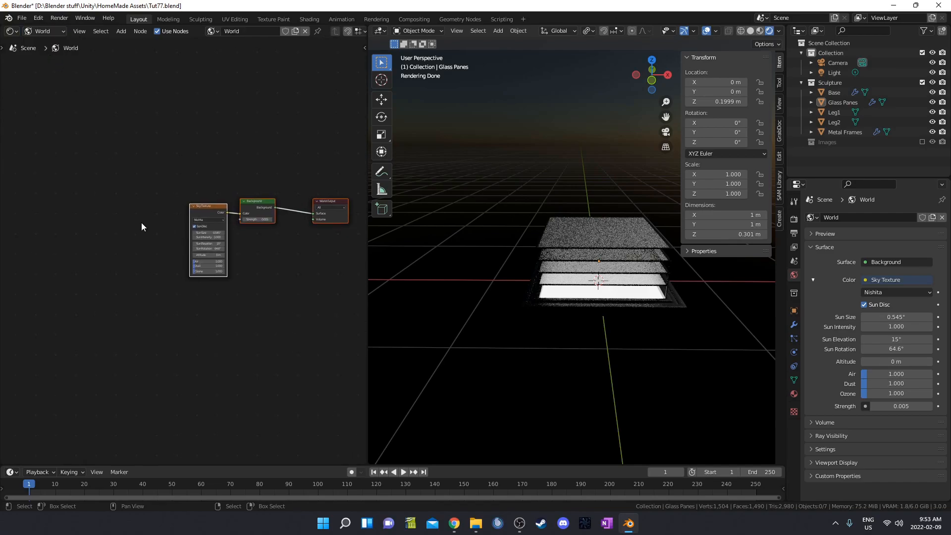
click(35, 31)
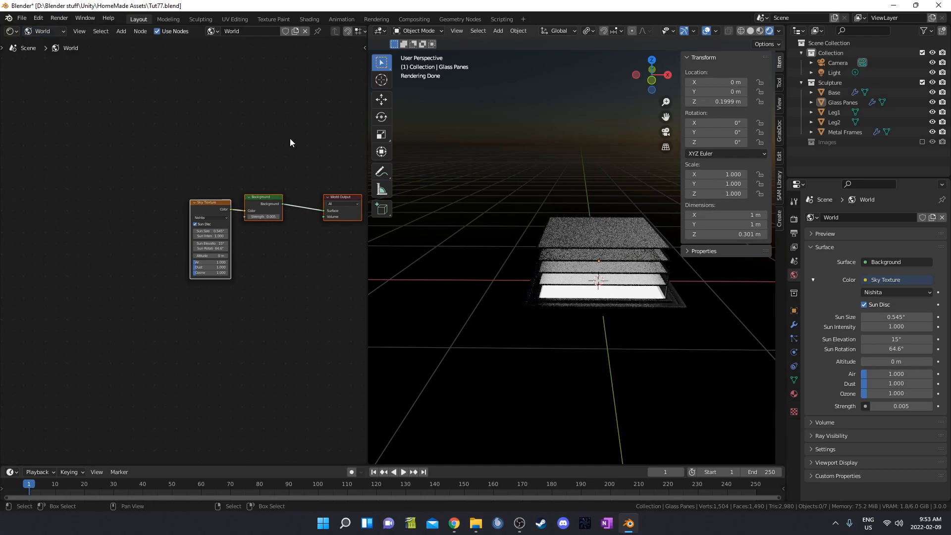
Spread out the Sky Texture and Background nodes, duplicate the Background node below the original and set the copy's color to black.
scroll(98, 271, up, 1)
drag(216, 202, 145, 203)
drag(267, 192, 239, 200)
key(shift+d)
click(272, 279)
scroll(274, 281, up, 1)
middle_drag(273, 281, 212, 314)
click(201, 297)
scroll(213, 212, down, 5)
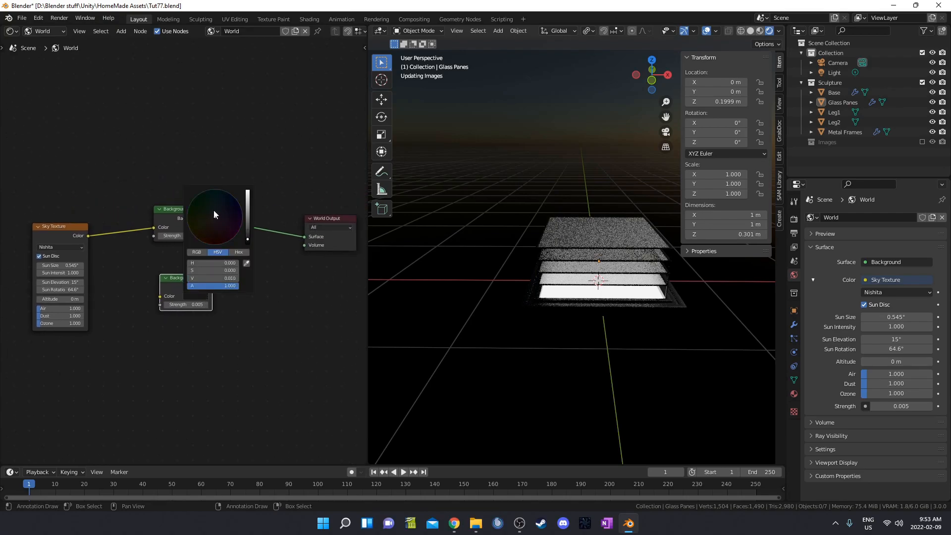
Combine the two Background nodes with a Mix Shader feeding the World Output, and move the Mix Shader slightly up.
ctrl+shift+right_drag(189, 299, 180, 220)
middle_drag(267, 250, 261, 299)
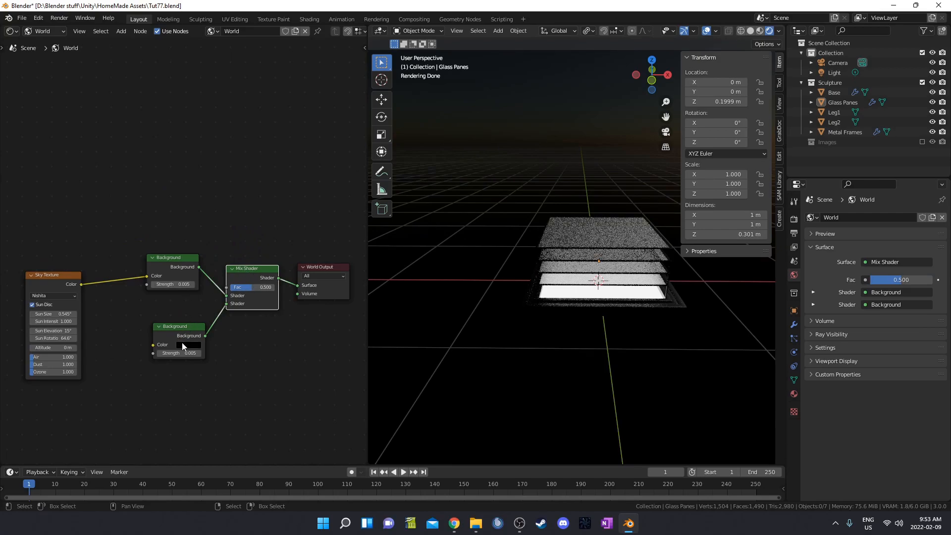
drag(256, 275, 256, 262)
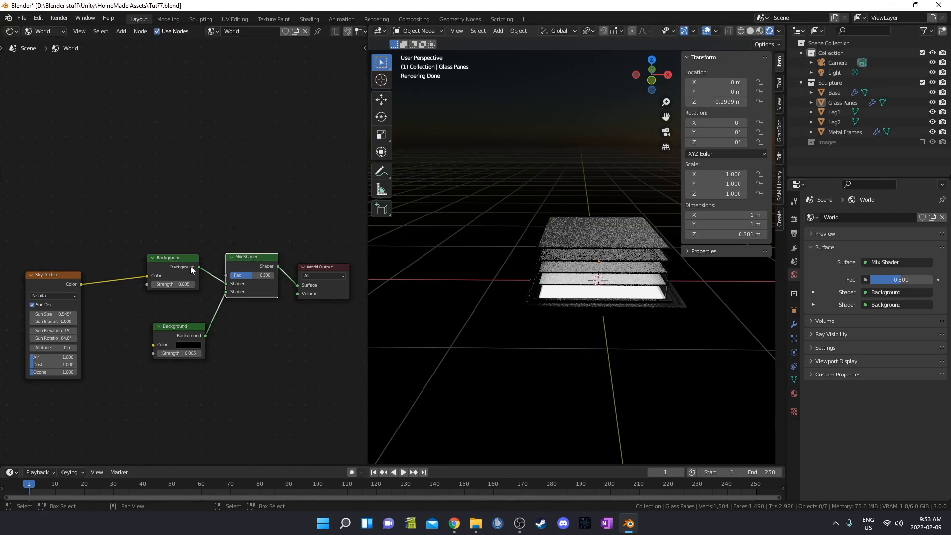
middle_drag(170, 220, 218, 261)
key(shift+a)
click(146, 232)
text(ray)
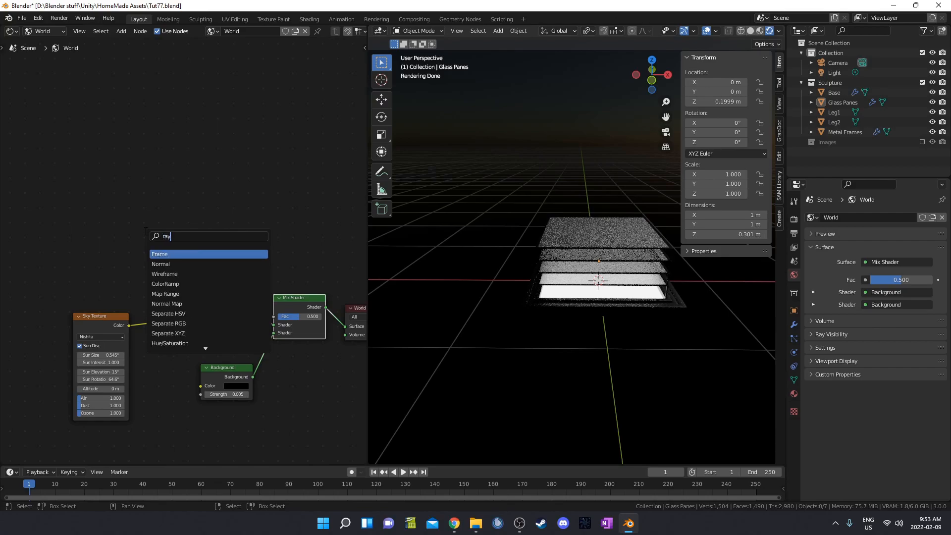
key(BackSpace)
key(BackSpace)
key(BackSpace)
text(camer)
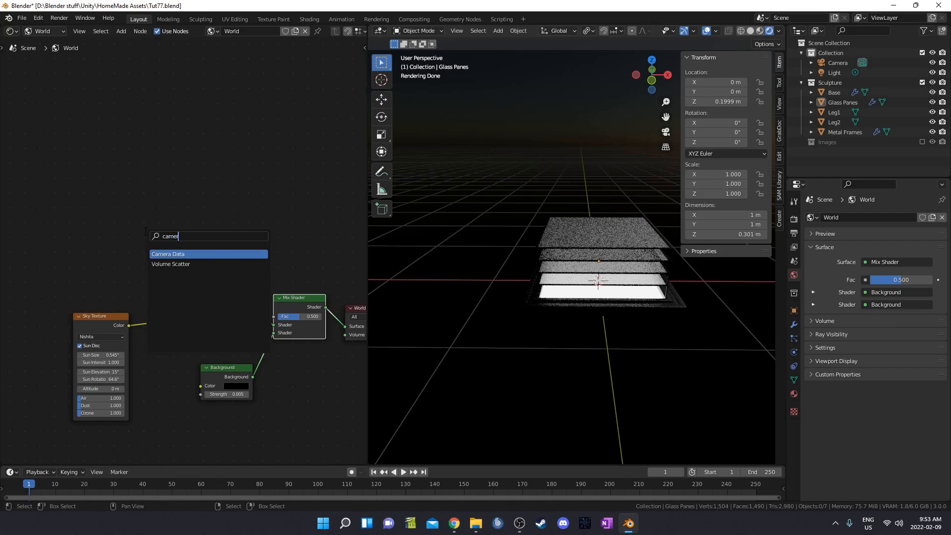
key(Return)
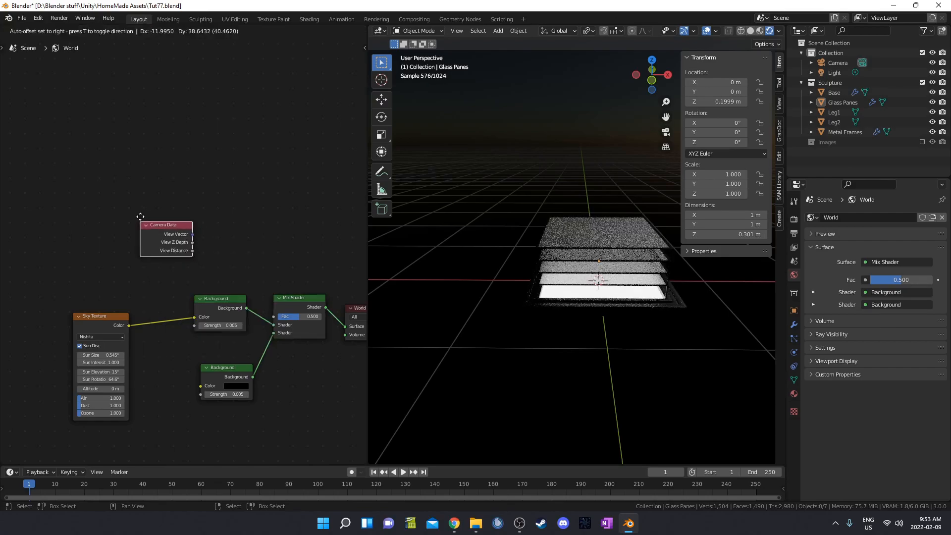
key(Escape)
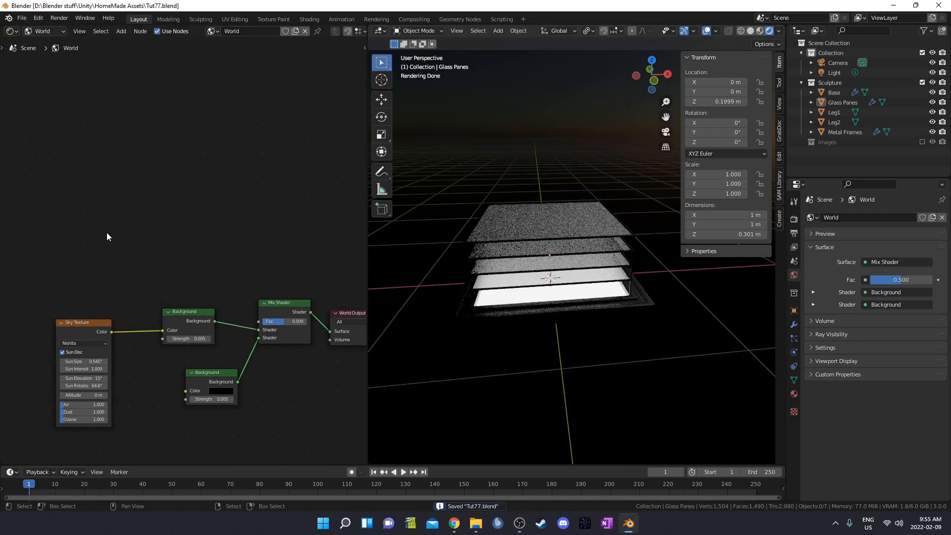
Add a Light Path node above the Sky Texture and connect its Is Camera Ray output to the Mix Shader's Fac input.
key(shift+a)
click(108, 231)
text(light)
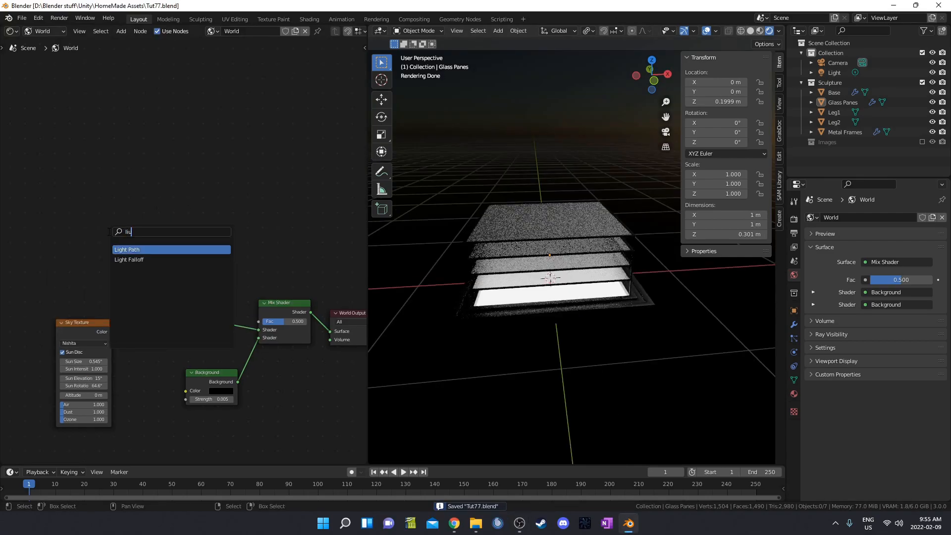
key(Return)
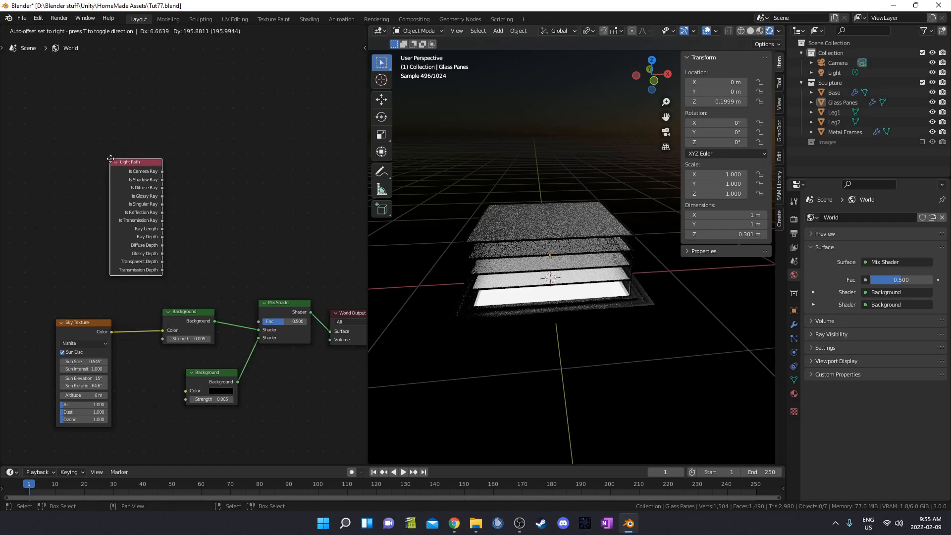
click(110, 159)
drag(161, 171, 258, 321)
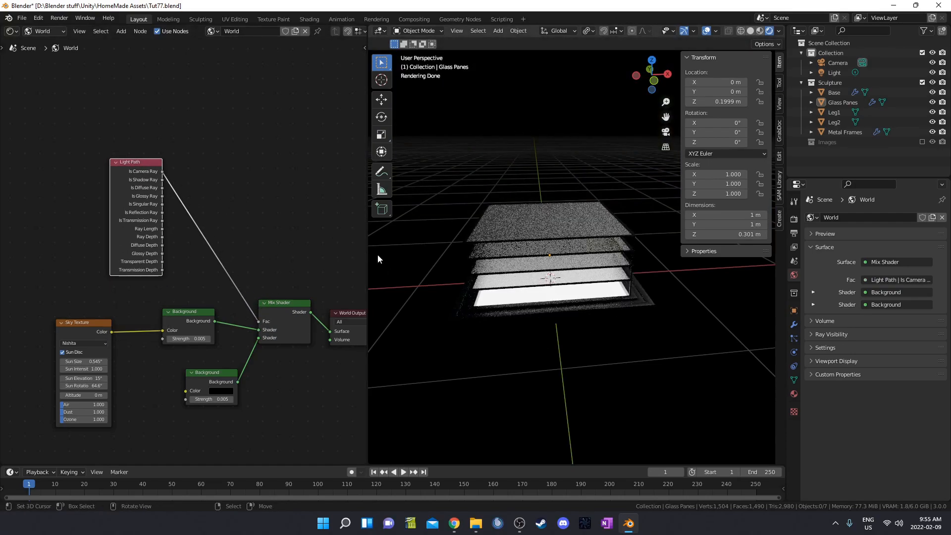
click(208, 339)
key(BackSpace)
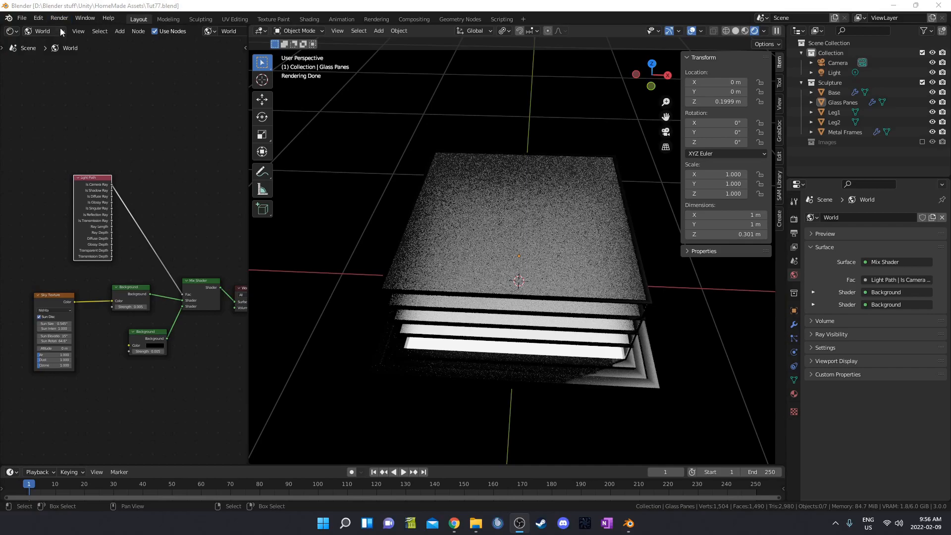
Show the object shader nodes of the Glass Panes and set the Glass material's roughness to 0.
click(60, 28)
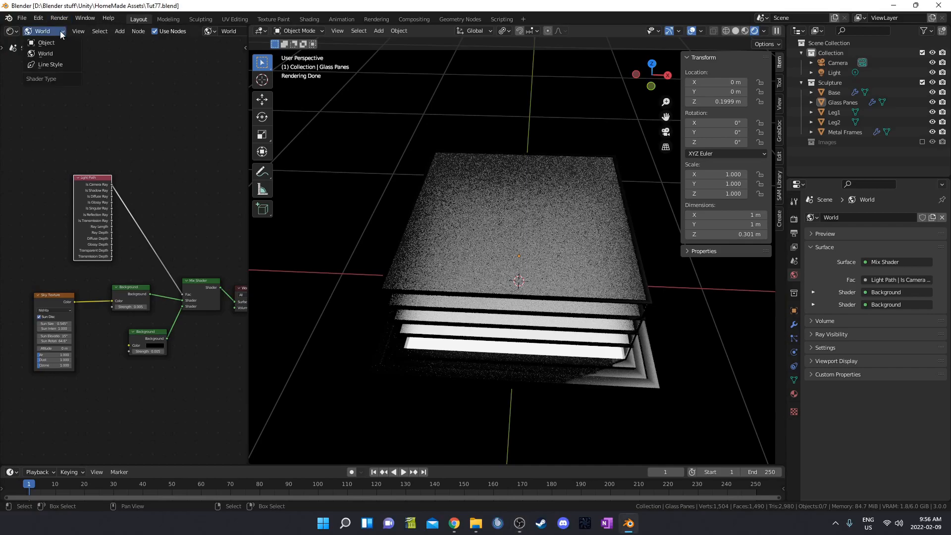
click(58, 44)
click(472, 229)
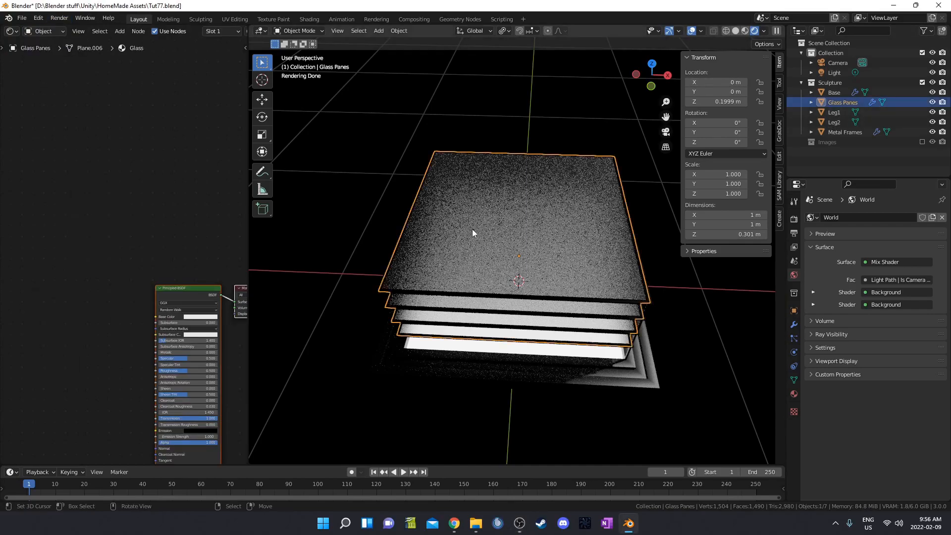
scroll(94, 299, up, 2)
middle_drag(94, 299, 70, 260)
click(114, 274)
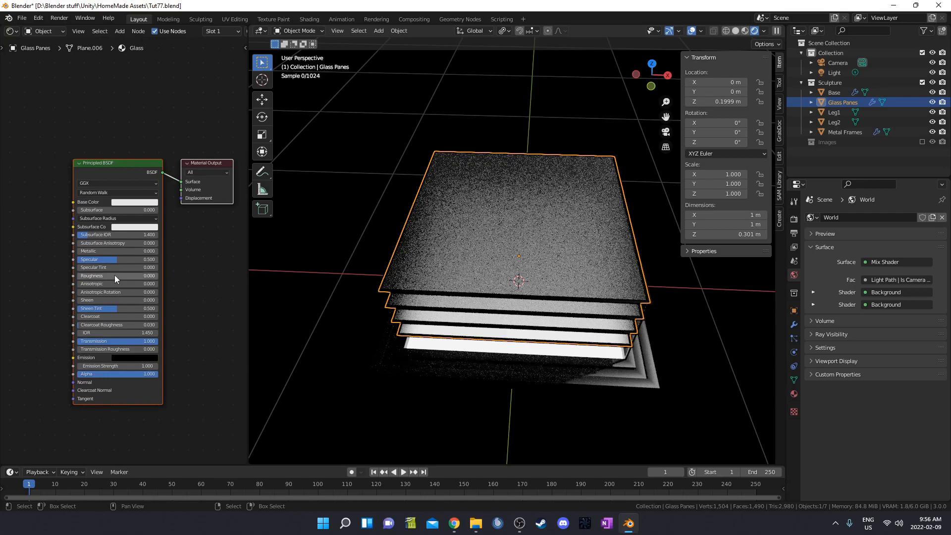
text(0)
key(Return)
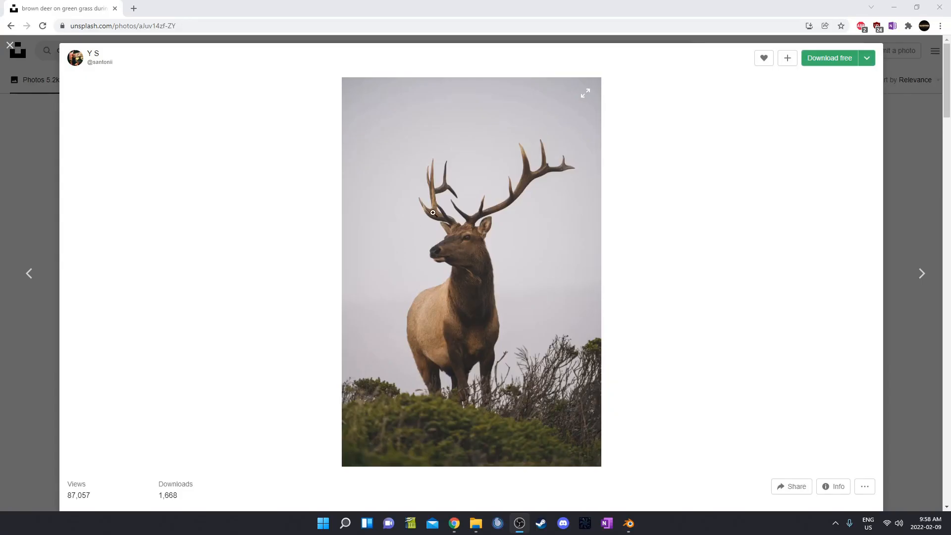
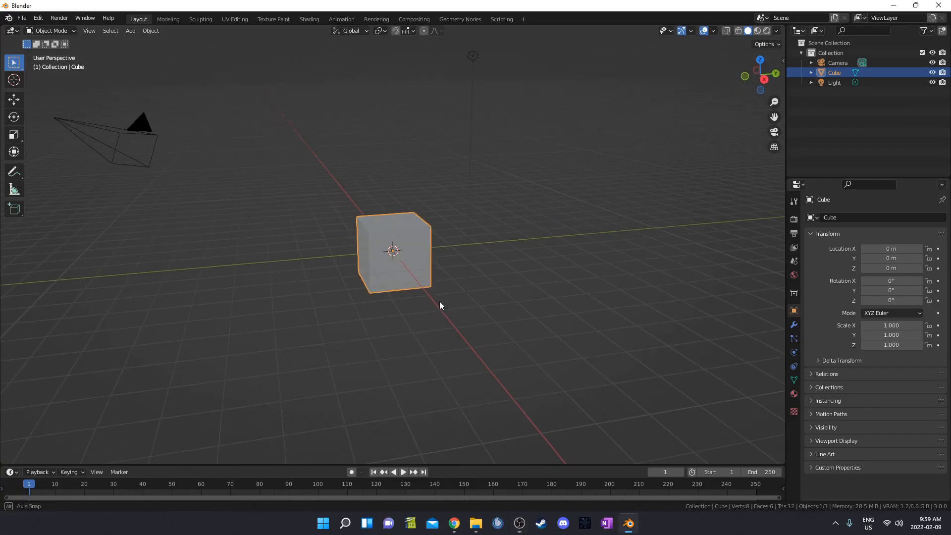
Delete the default cube and import the deer photo as an image plane.
key(x)
click(438, 301)
key(shift+a)
mouse_move(438, 301)
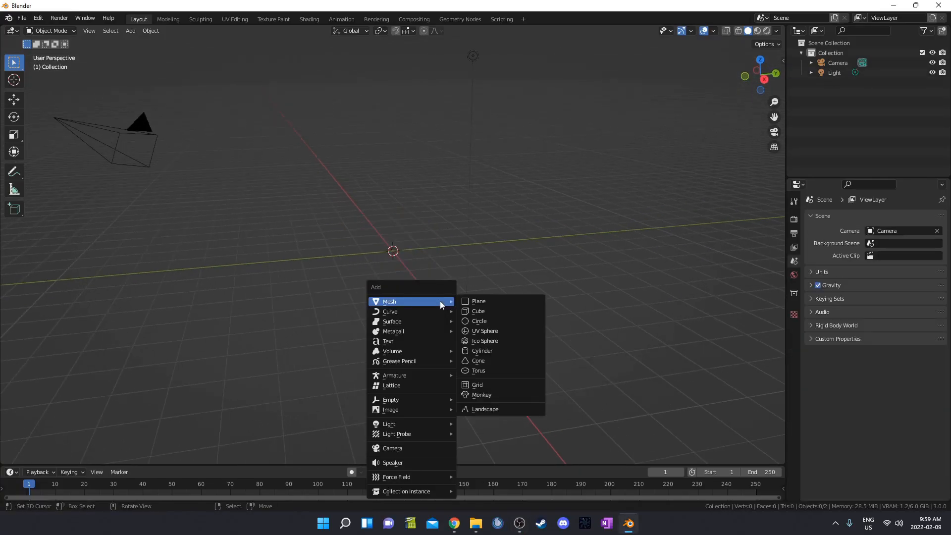
mouse_move(425, 409)
click(489, 432)
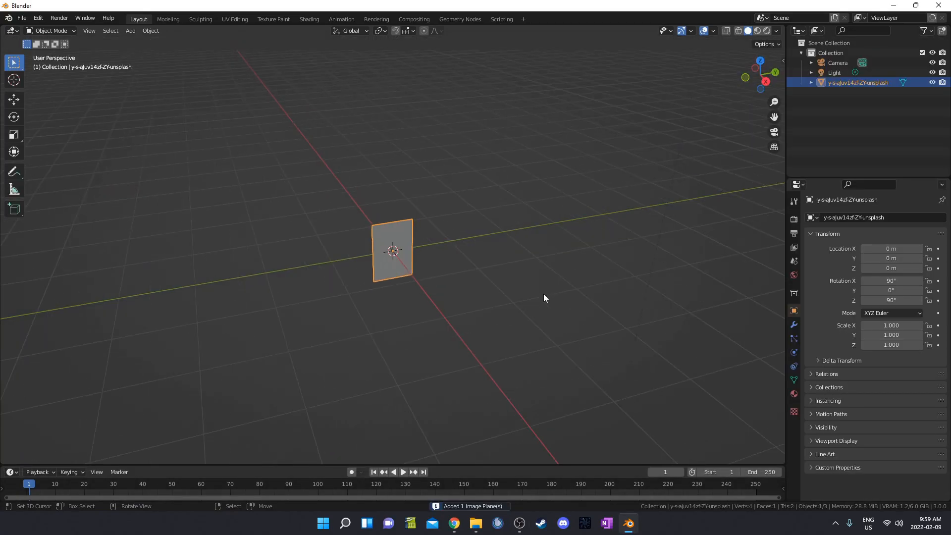
Face the image plane from the right-side orthographic view, align the camera to it and show rendered shading.
key(KP_3)
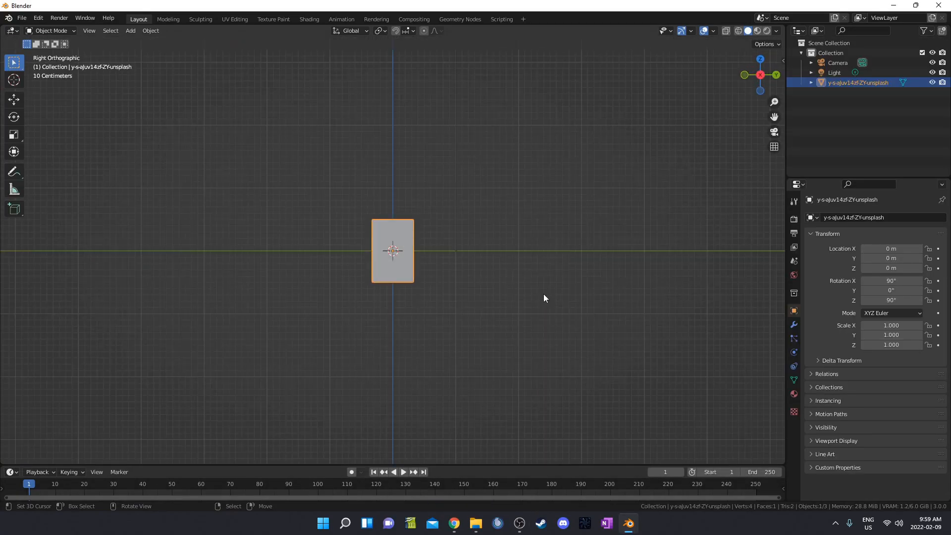
key(KP_Decimal)
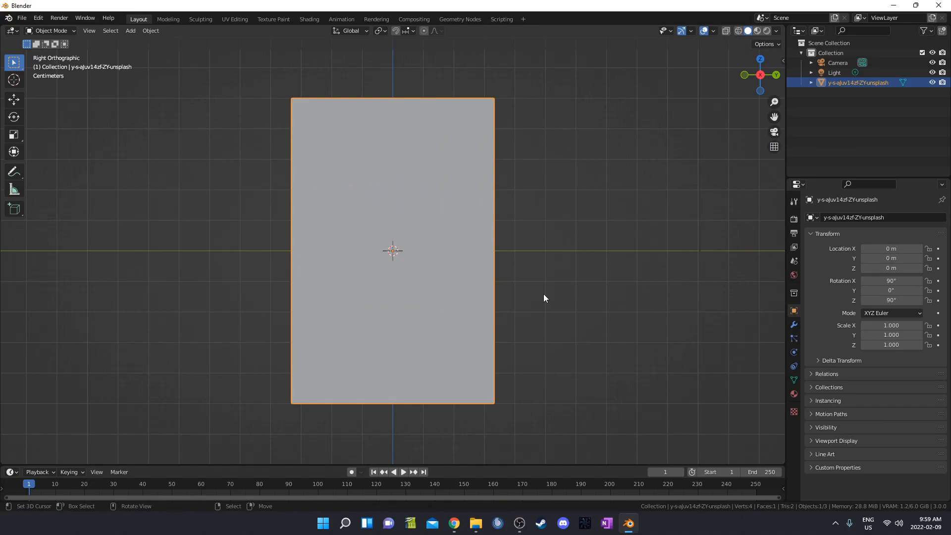
key(KP_0)
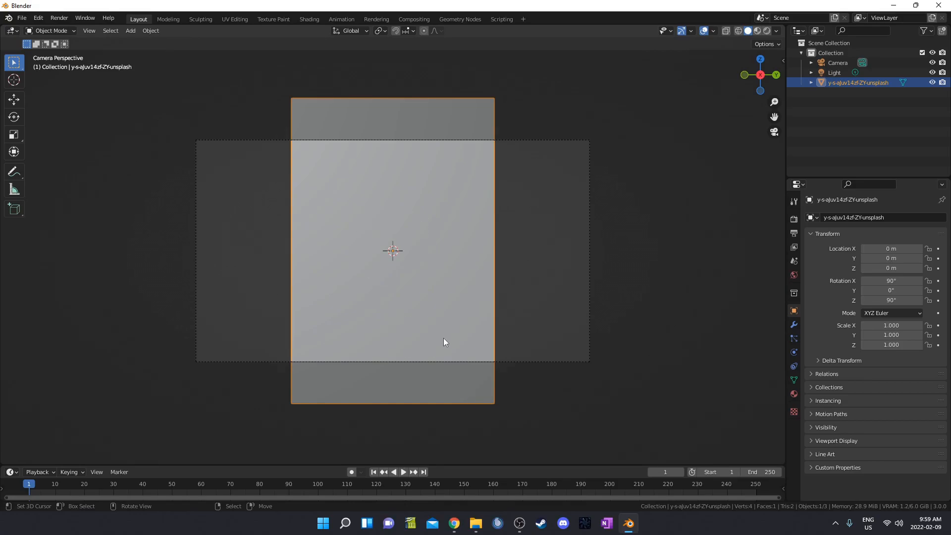
key(z)
click(474, 240)
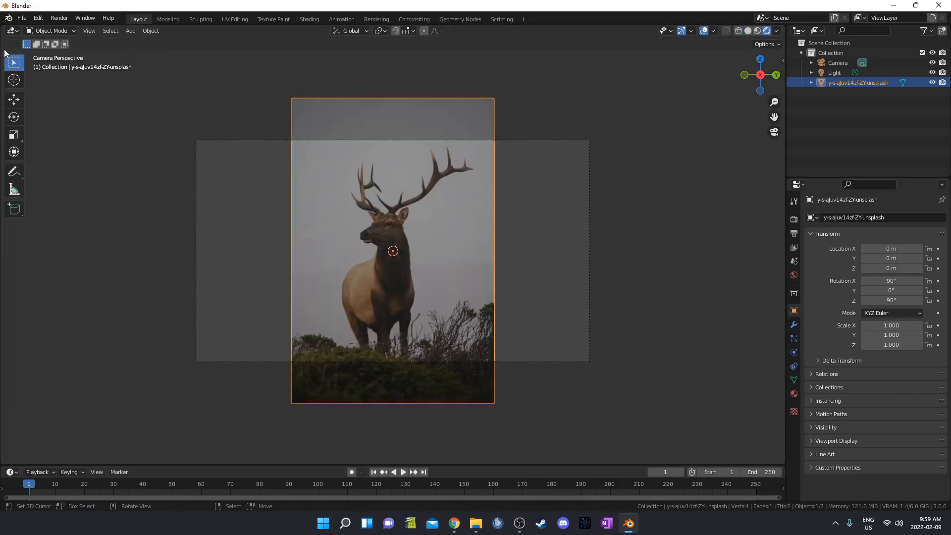
Split off a Shader Editor beside the viewport and hide its sidebar.
drag(2, 27, 276, 74)
click(12, 30)
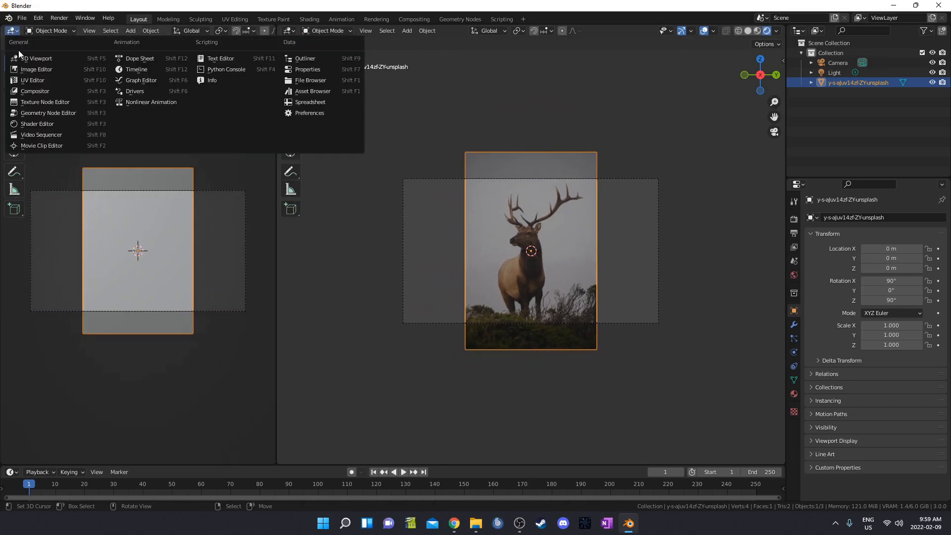
click(45, 127)
middle_drag(81, 235, 106, 200)
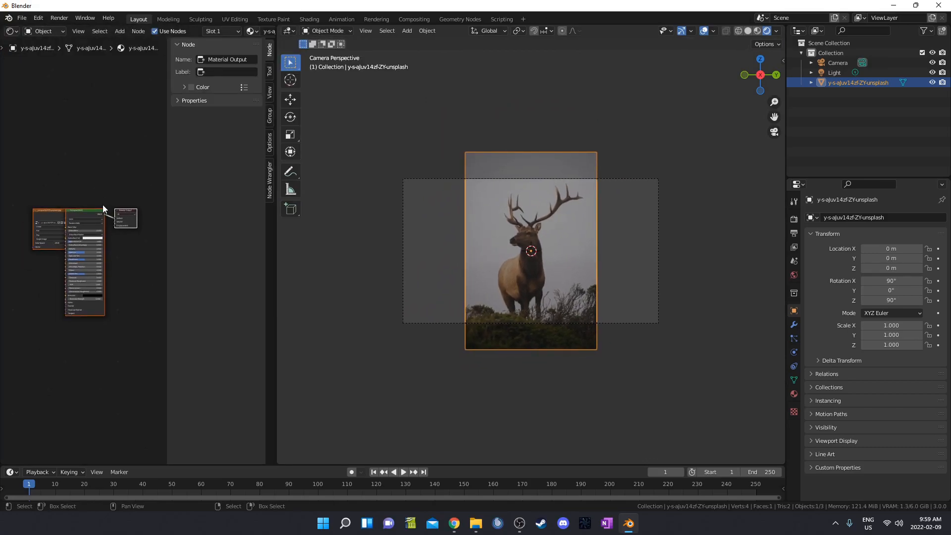
key(n)
Delete the Principled BSDF, preview the deer Image Texture directly and place the Viewer node between it and the Material Output.
click(147, 182)
key(x)
scroll(112, 242, up, 2)
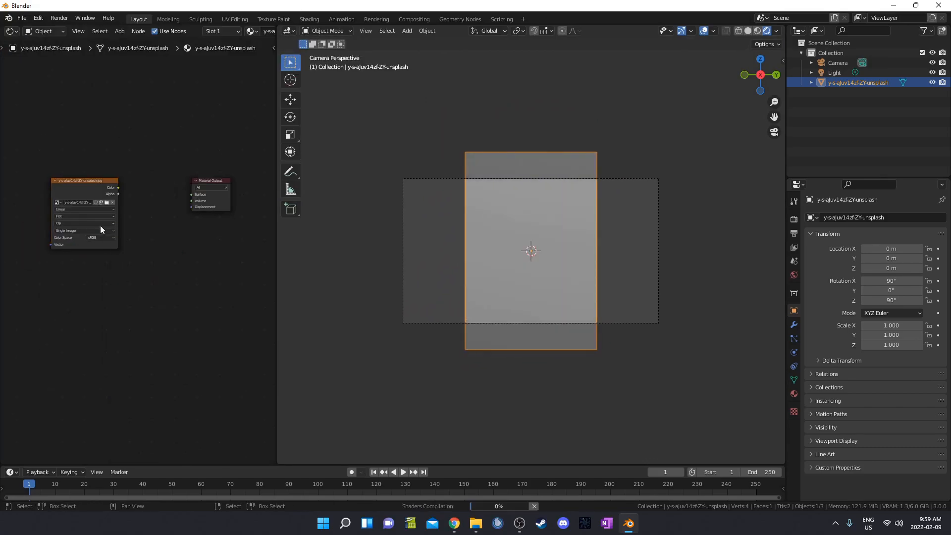
ctrl+shift+click(85, 191)
scroll(138, 213, up, 1)
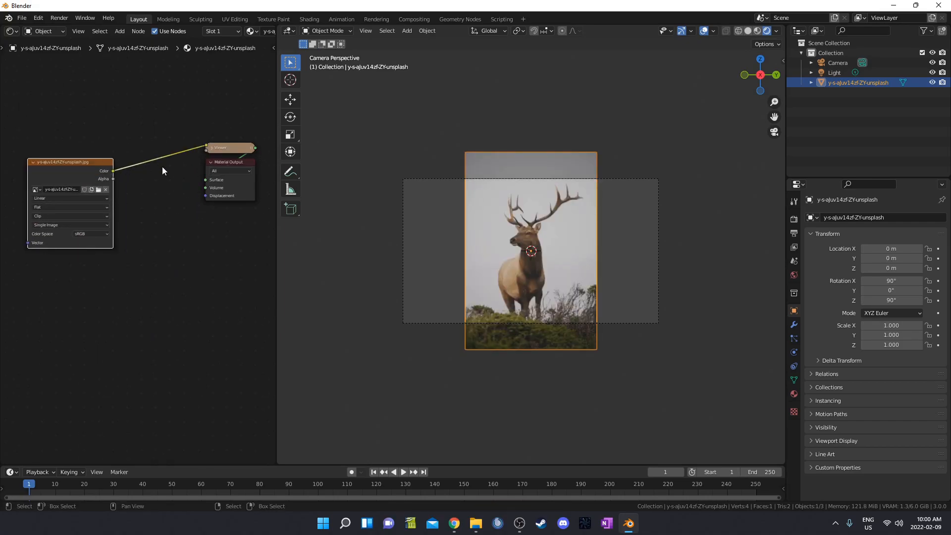
drag(226, 147, 160, 173)
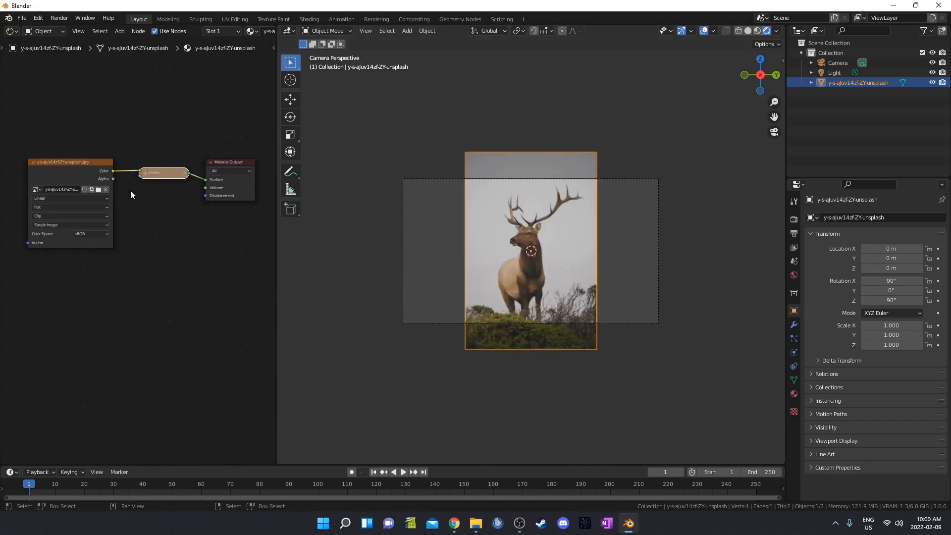
drag(70, 165, 67, 164)
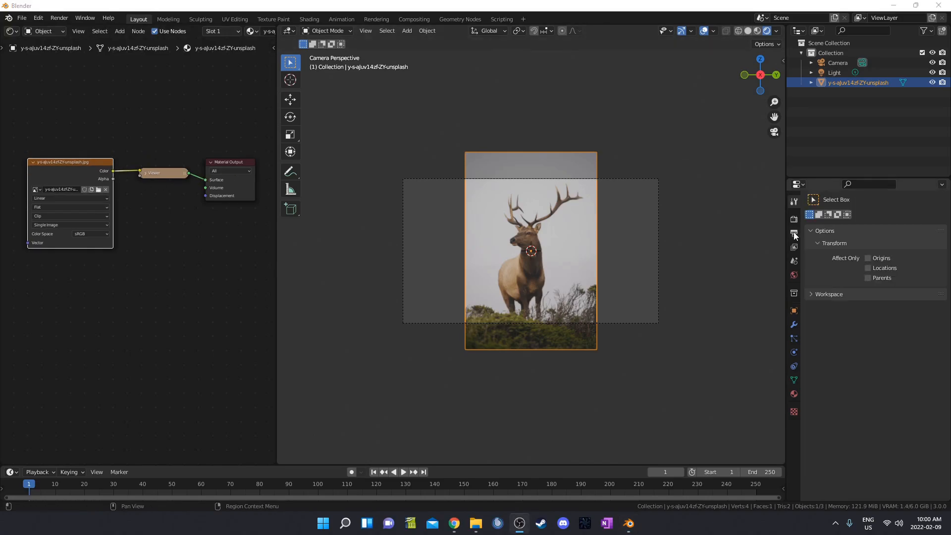
Set the output's horizontal resolution to 1080 px for a square frame.
click(793, 232)
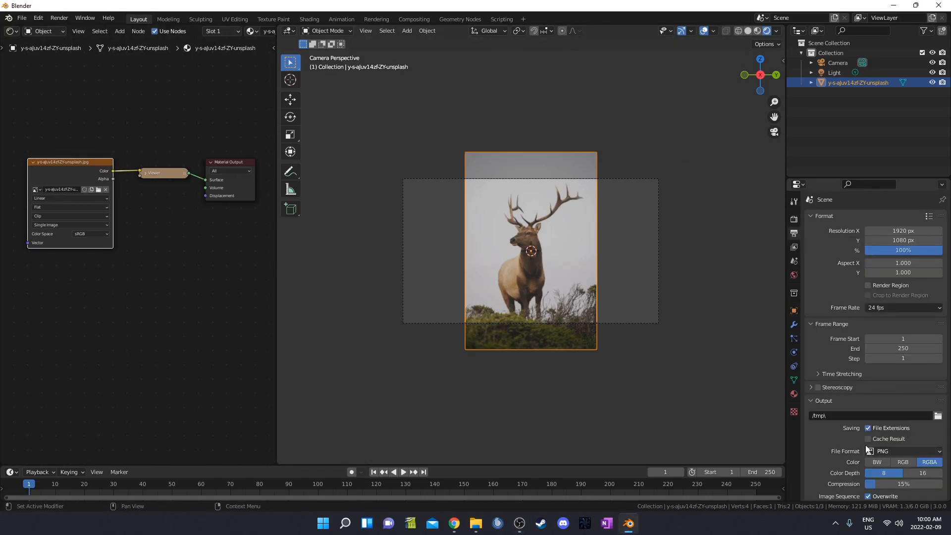
scroll(863, 439, down, 2)
scroll(909, 246, up, 2)
click(911, 231)
text(1080)
key(Return)
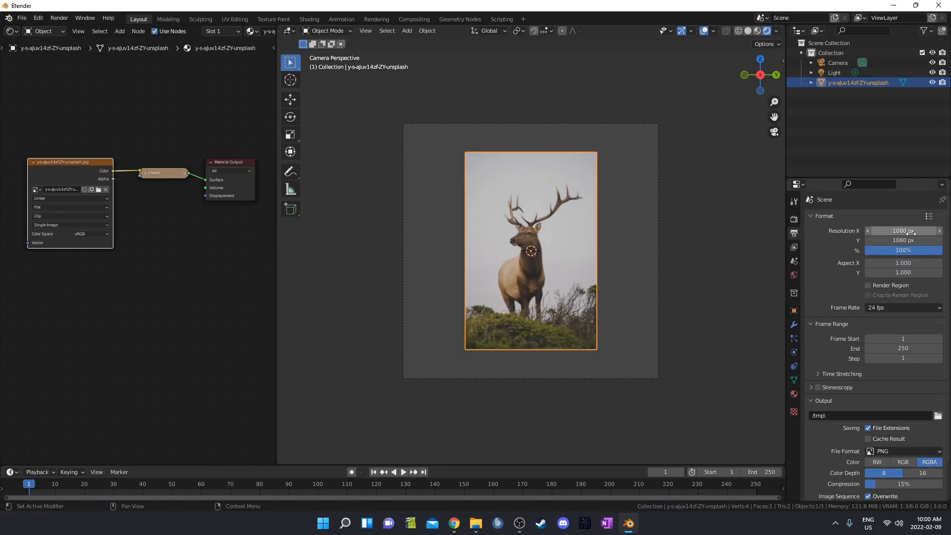
Move the camera about 0.87 m closer along its local Z axis and raise it slightly along global Z to frame the deer.
click(545, 378)
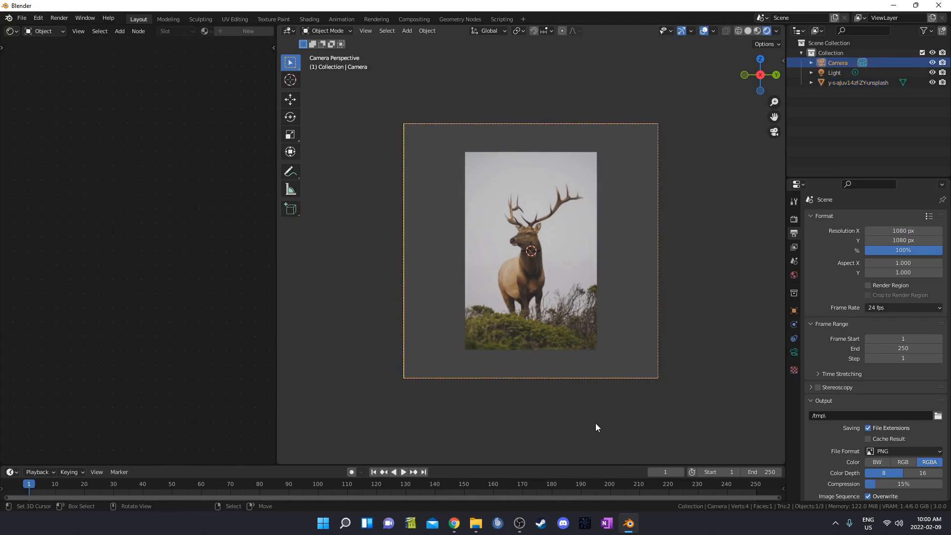
key(g)
key(z)
key(z)
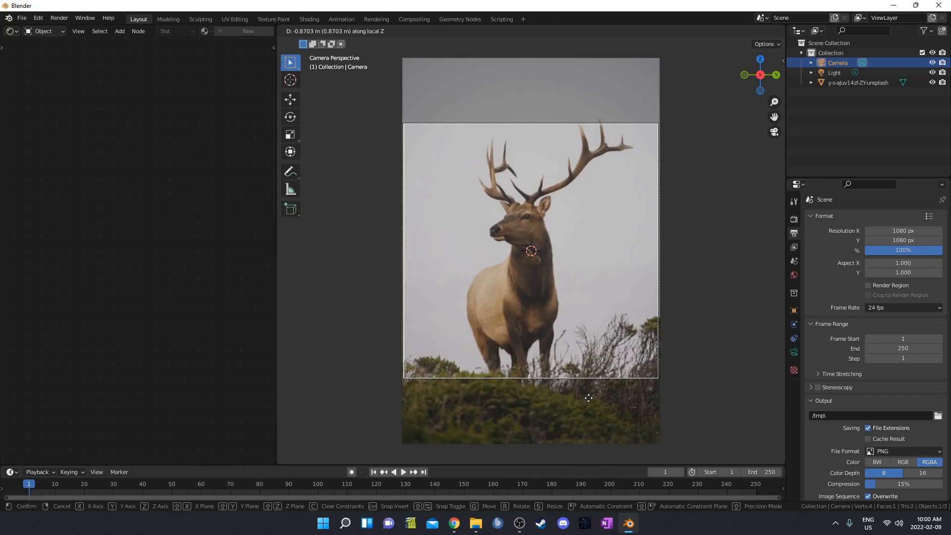
click(588, 397)
key(g)
key(z)
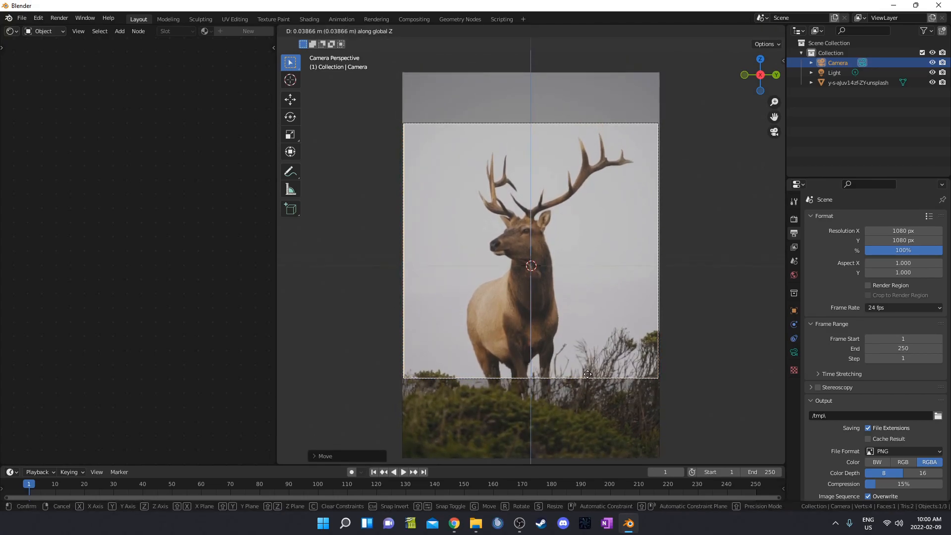
click(585, 362)
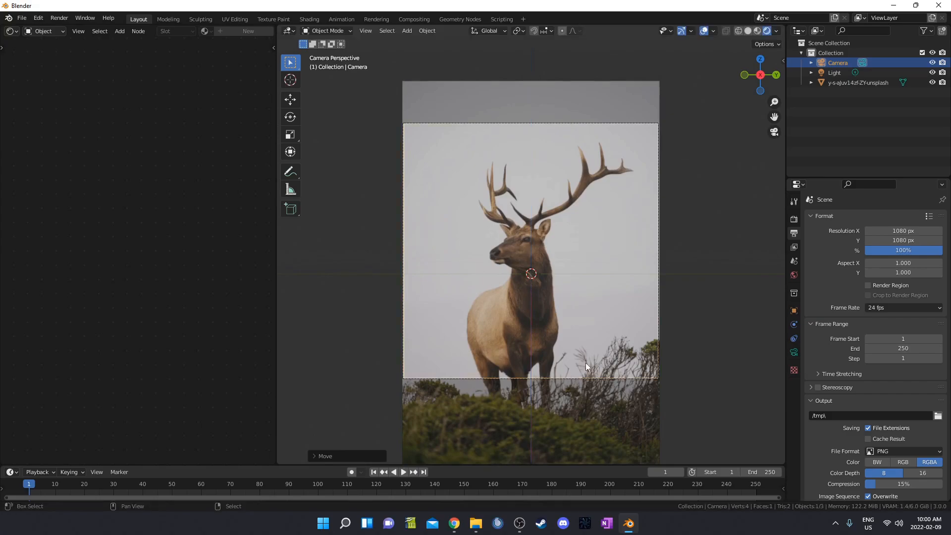
Set the output file format to JPEG and render the cropped deer image.
scroll(869, 420, down, 2)
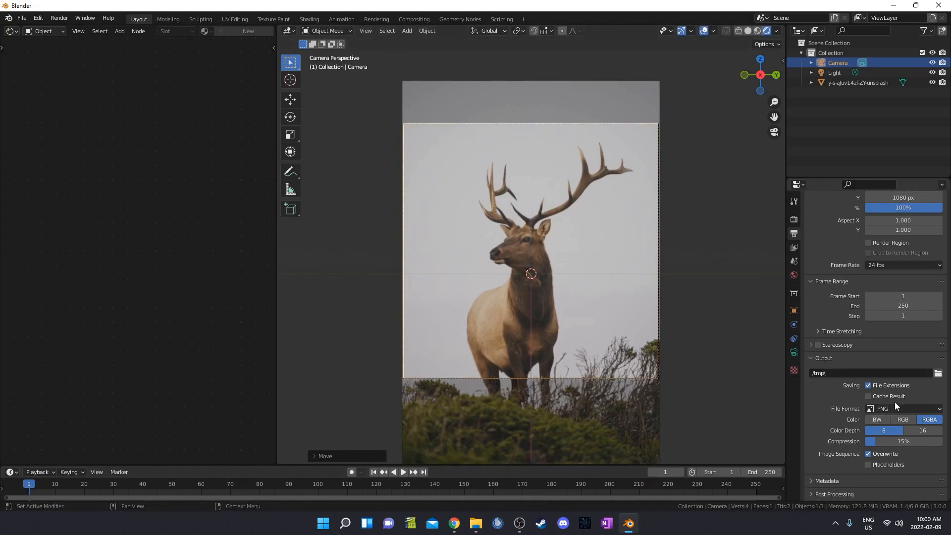
click(894, 408)
click(762, 468)
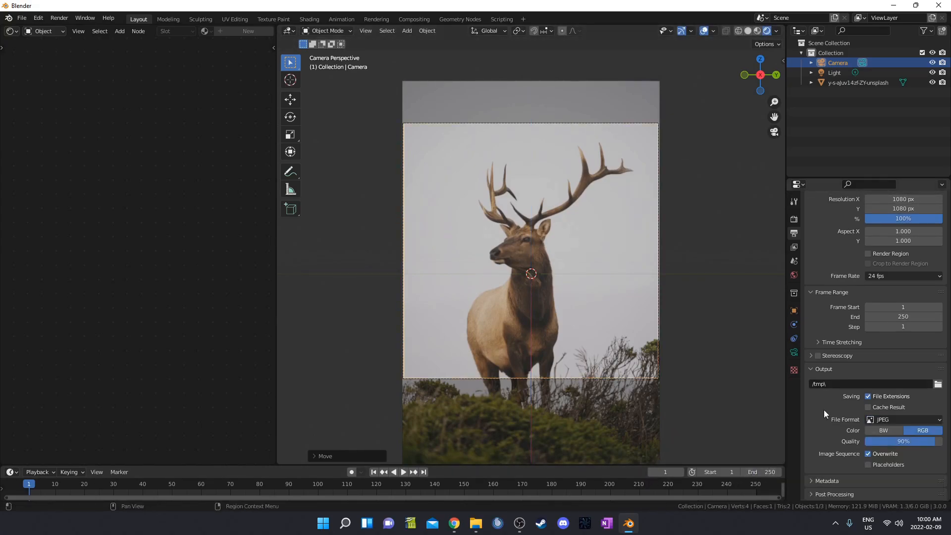
key(F12)
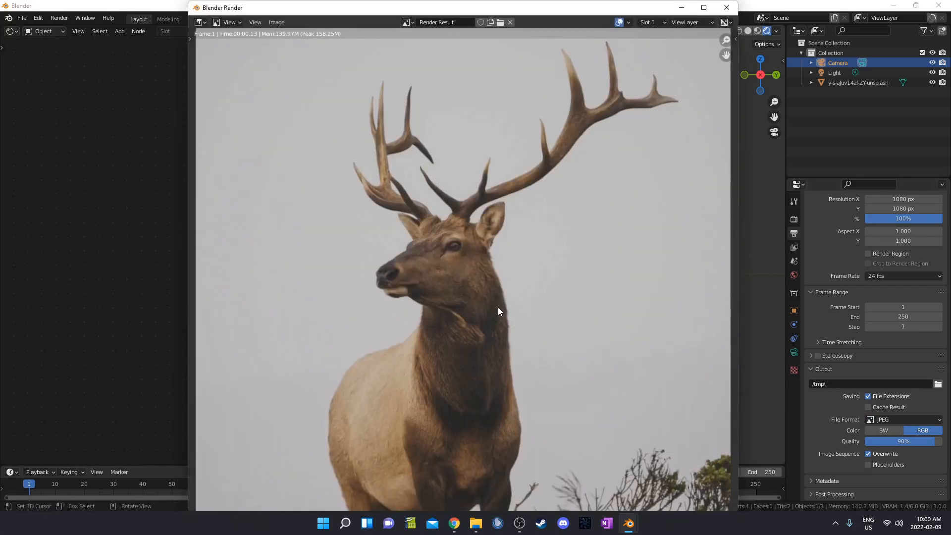
scroll(372, 231, down, 1)
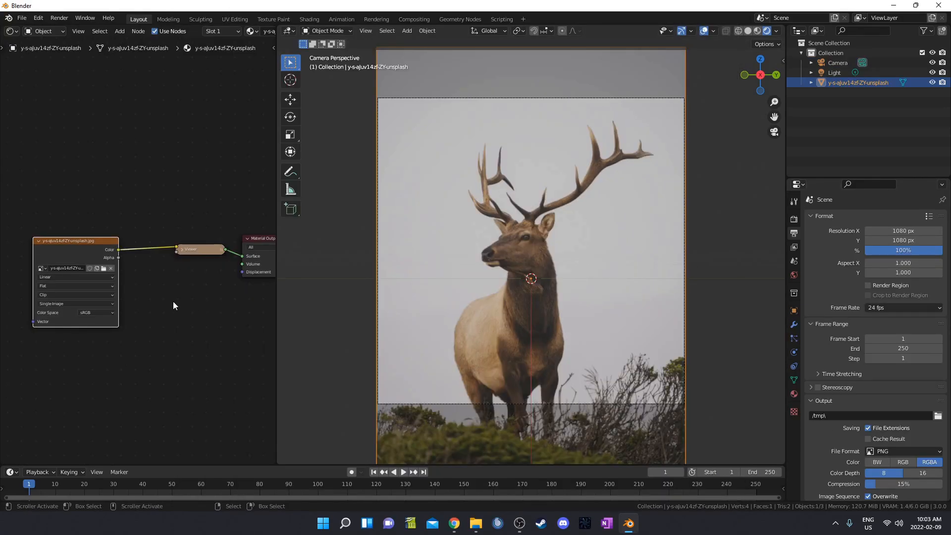
Insert a ColorRamp between the Image Texture and the Viewer and move its black stop to about 0.455.
key(shift+a)
text(colo)
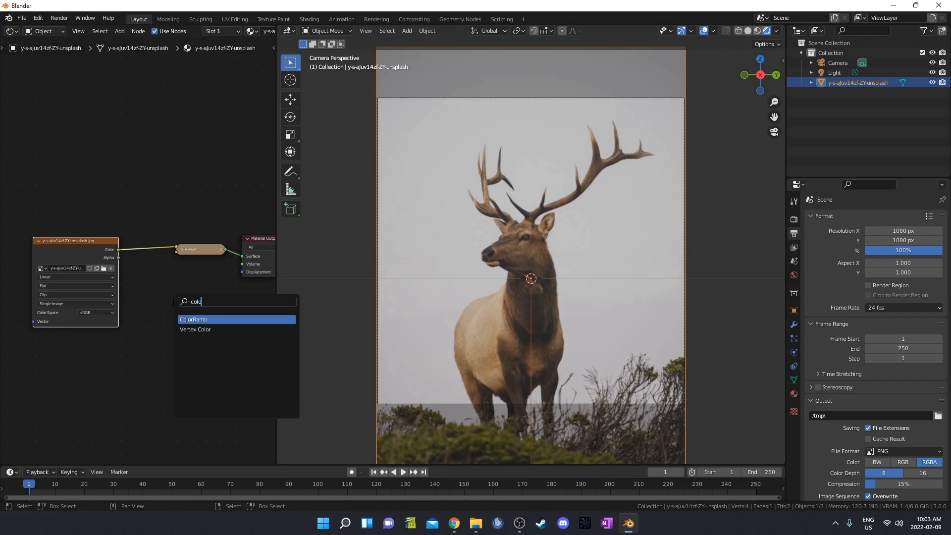
text(r)
key(Return)
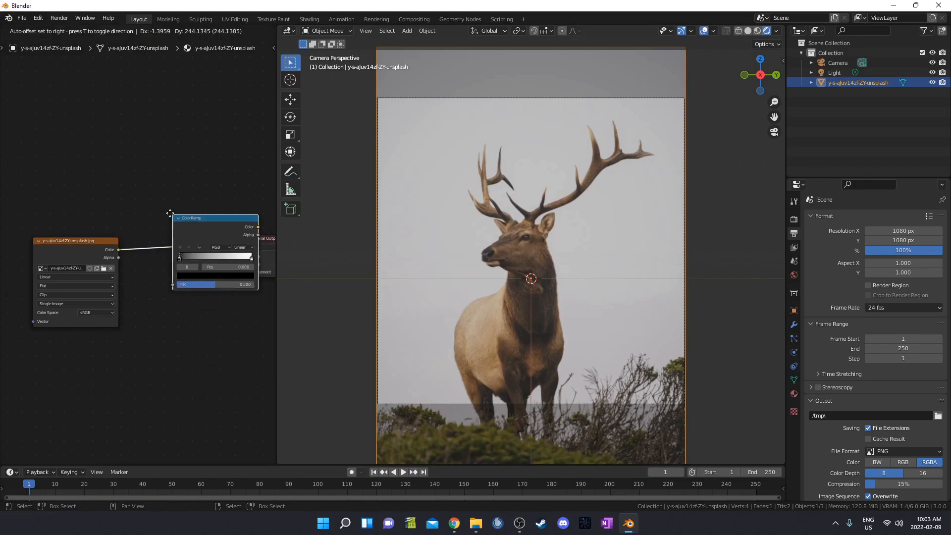
click(149, 220)
middle_drag(149, 217, 119, 227)
drag(130, 253, 162, 245)
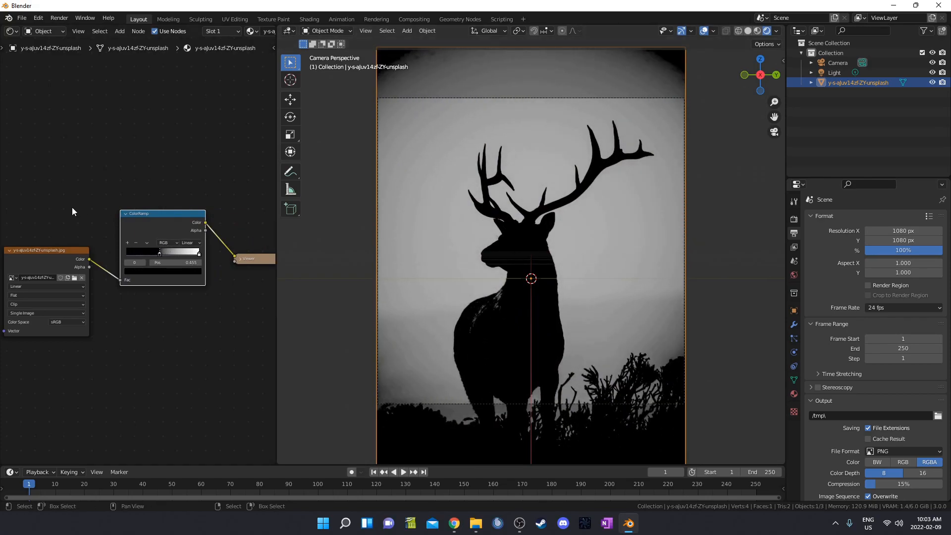
Move the ColorRamp and Viewer nodes up to make room for another node.
middle_drag(103, 250, 109, 205)
drag(173, 170, 166, 110)
middle_drag(162, 244, 119, 288)
drag(217, 253, 226, 236)
Add a MixRGB node below the Viewer and connect the ColorRamp's Color output to its Fac input.
key(shift+a)
click(201, 277)
text(mixr)
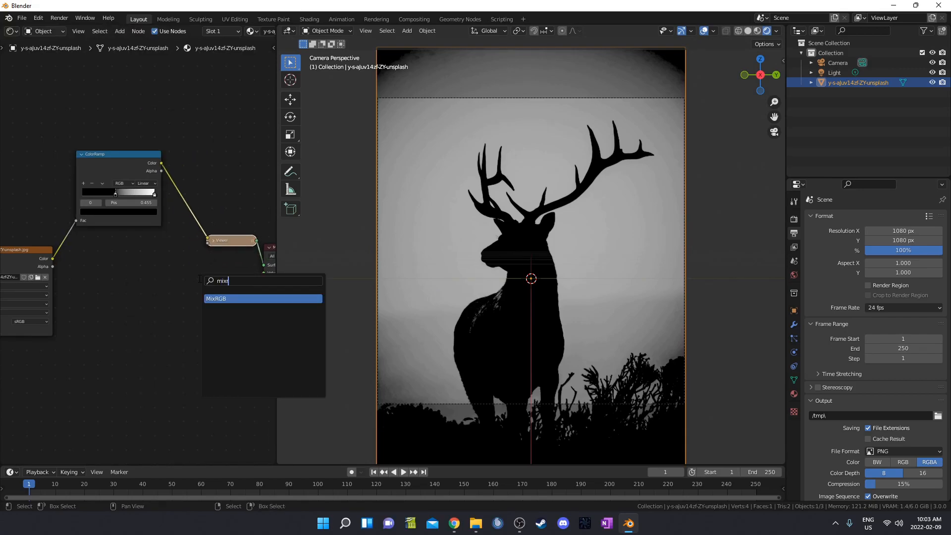
key(Return)
click(187, 278)
drag(164, 164, 187, 316)
Preview the Mix node and set its Color1 to white and Color2 to black.
click(215, 325)
drag(271, 235, 271, 221)
ctrl+shift+click(206, 282)
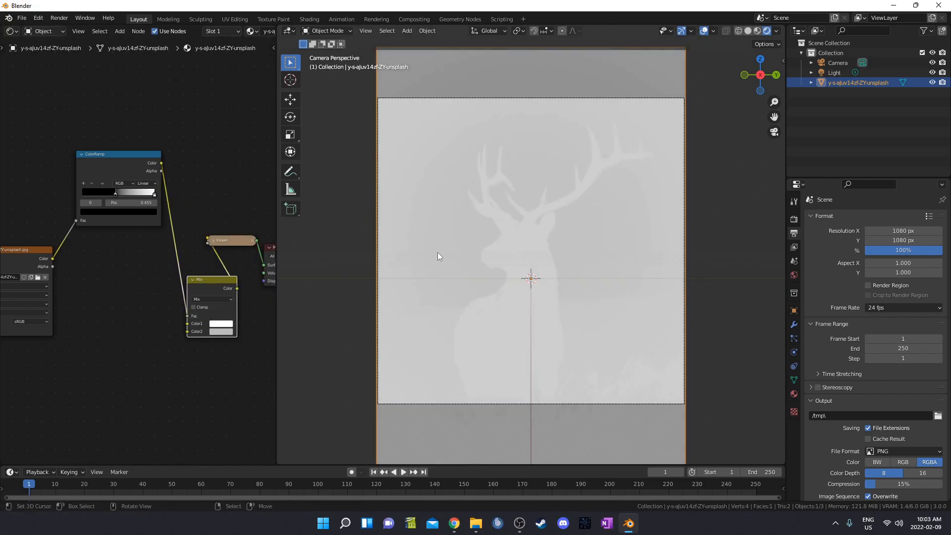
click(219, 332)
scroll(242, 252, down, 5)
scroll(243, 251, down, 3)
Move the Viewer and Material Output nodes together to the right of the Mix node.
middle_drag(247, 233, 194, 246)
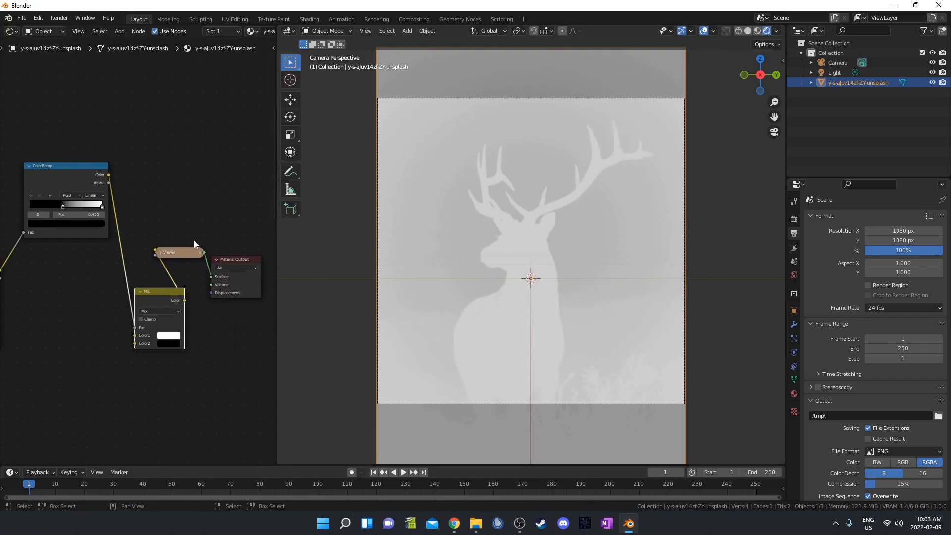
drag(266, 285, 163, 240)
key(g)
click(213, 240)
Set the ColorRamp to Constant interpolation with the black stop at 0 and the white stop at about 0.468.
click(98, 196)
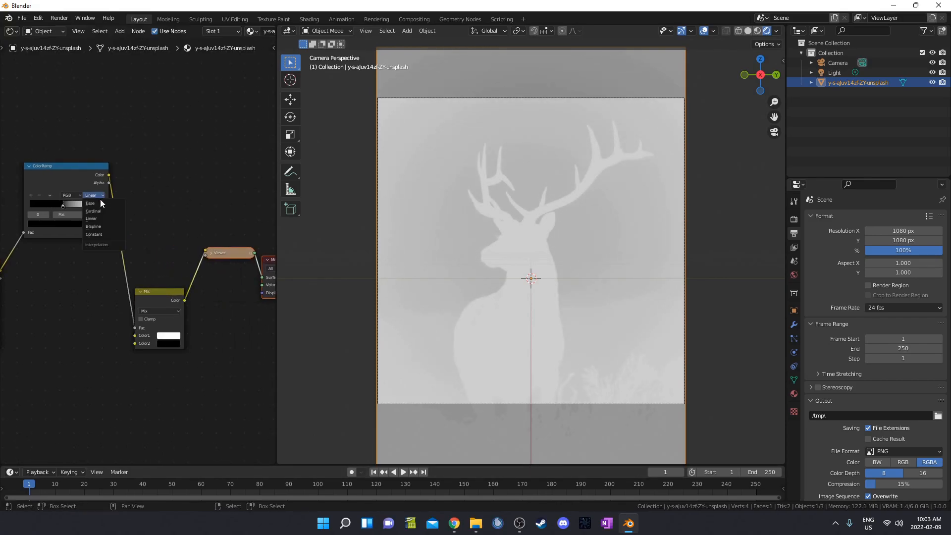
click(103, 234)
middle_drag(44, 231, 113, 268)
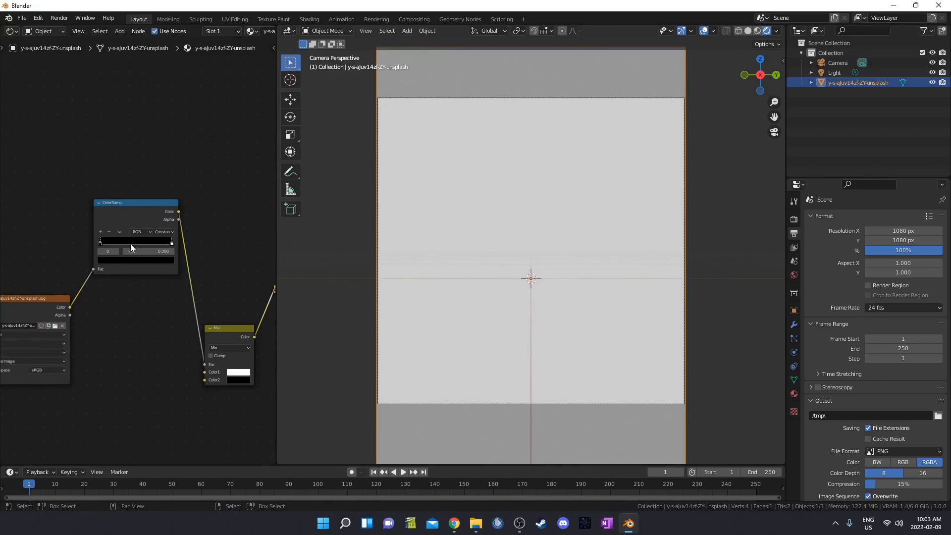
drag(170, 242, 132, 242)
middle_drag(161, 341, 131, 285)
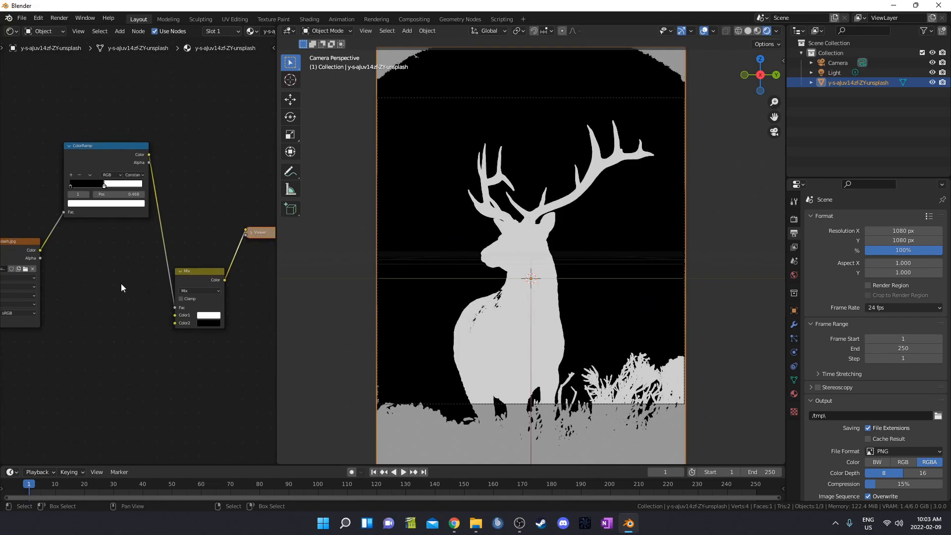
Connect the deer image's Color output to the Mix node's Color1 and fine-tune the ColorRamp's white stop.
drag(40, 250, 175, 315)
middle_drag(213, 315, 188, 308)
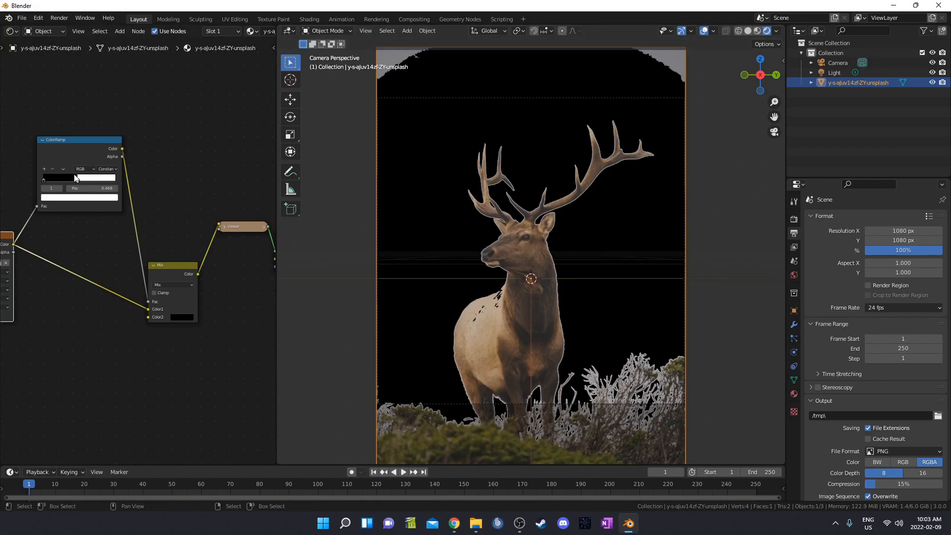
drag(79, 181, 77, 180)
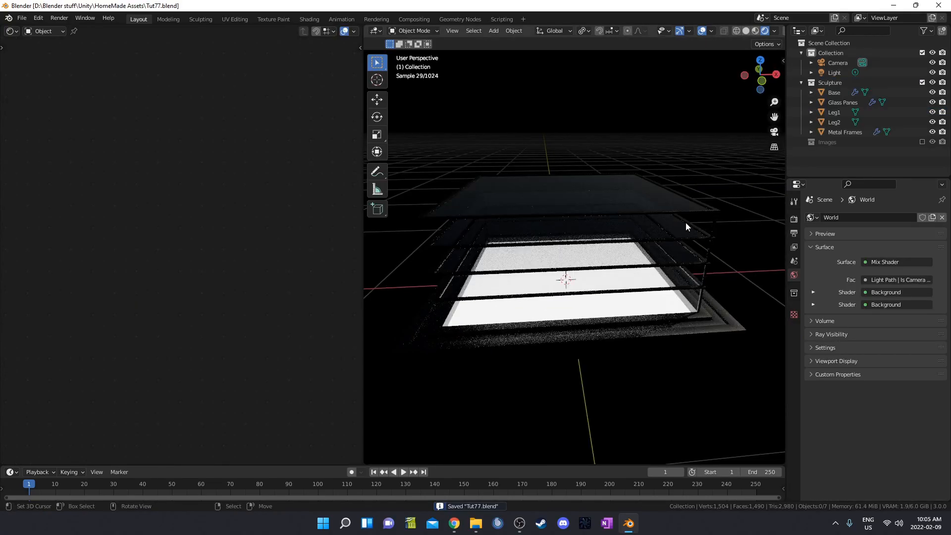
Enable the Images collection in the Tut77.blend sculpture scene.
click(923, 142)
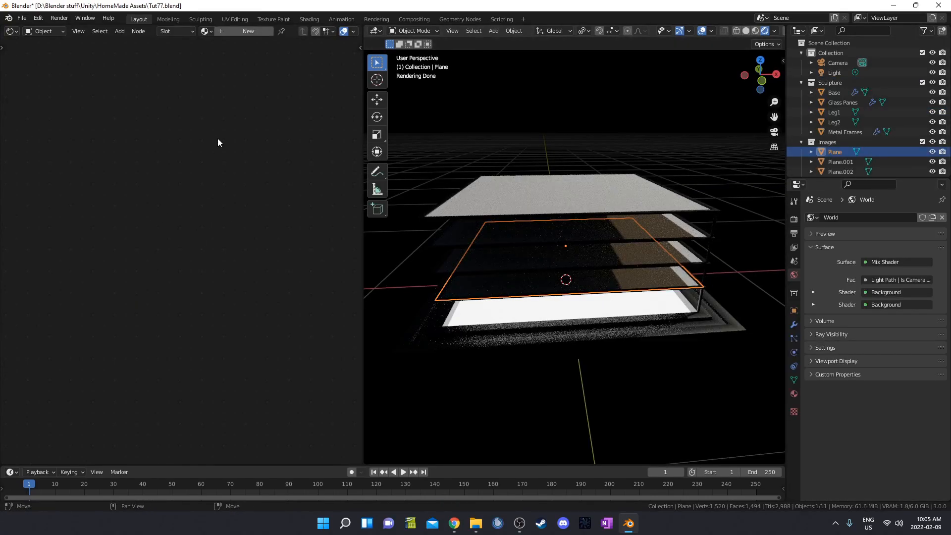
Create a new material on the selected plane and bring the YSDeer.jpg image texture into its node tree.
click(238, 31)
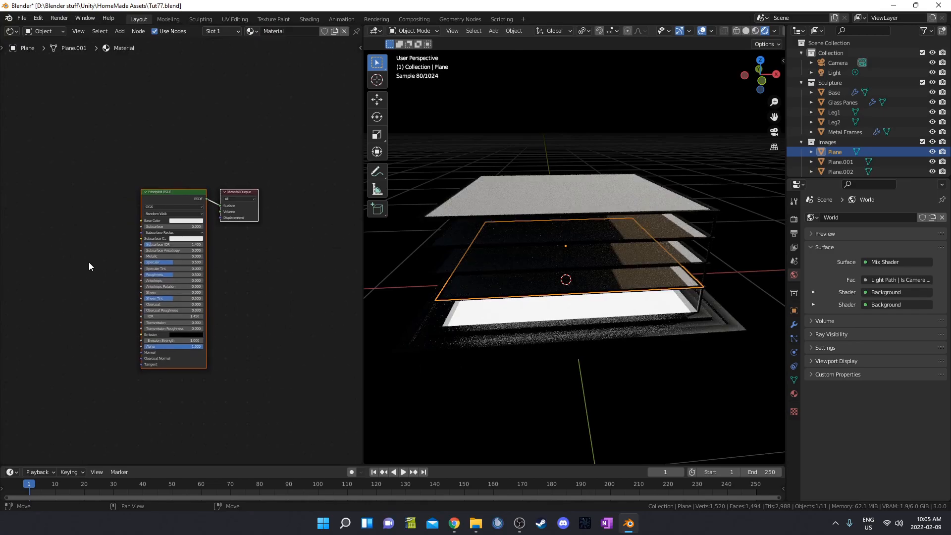
key(alt+Tab)
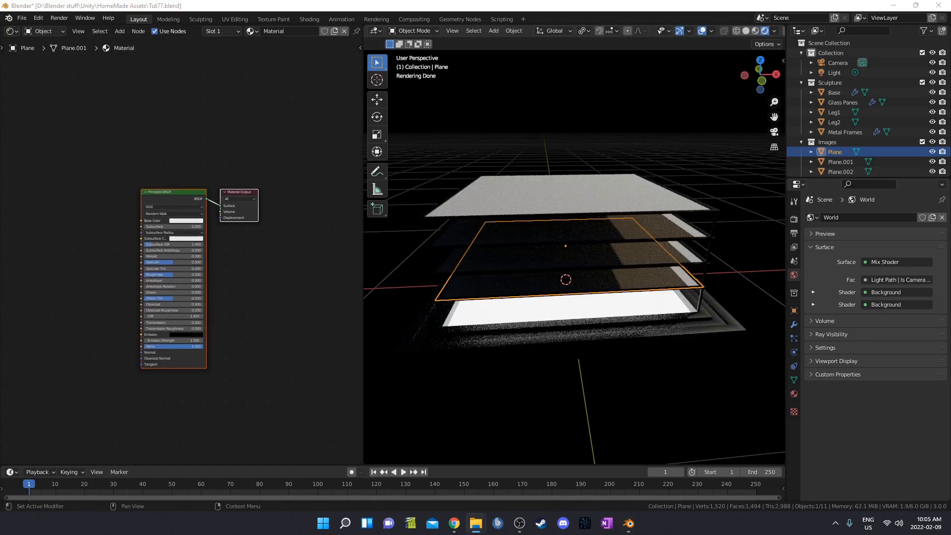
drag(1, 192, 24, 195)
middle_drag(82, 295, 188, 289)
Preview the YSDeer.jpg texture directly on the plane, isolated in local view and seen from the top.
ctrl+shift+click(166, 198)
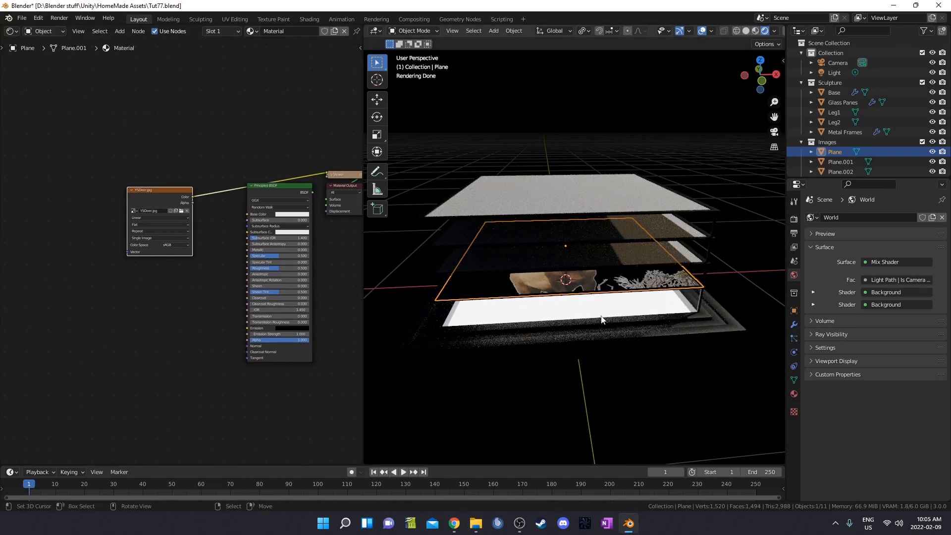
key(KP_Divide)
key(KP_7)
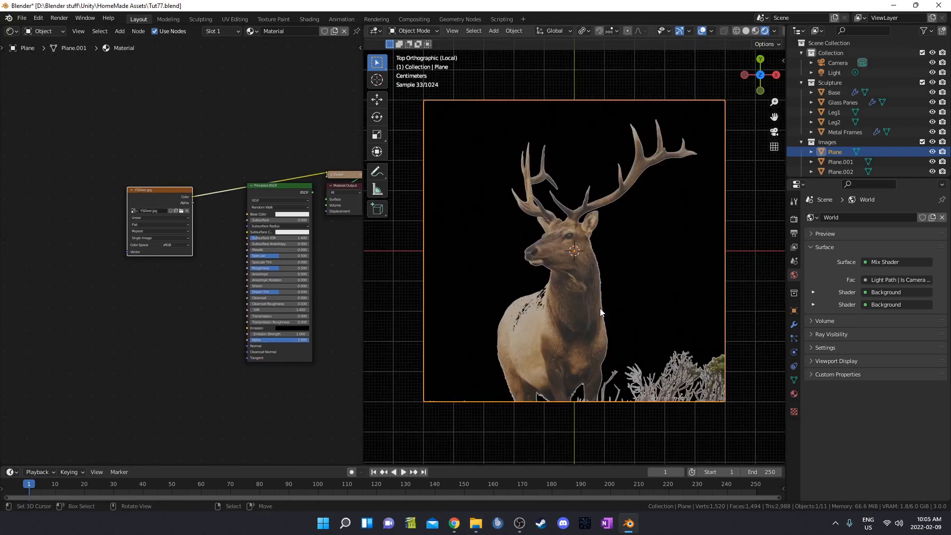
Add Texture Coordinate and Mapping nodes to the YSDeer.jpg texture and spread out the three nodes.
middle_drag(168, 208, 243, 243)
drag(231, 226, 194, 207)
key(ctrl+t)
middle_drag(154, 264, 224, 261)
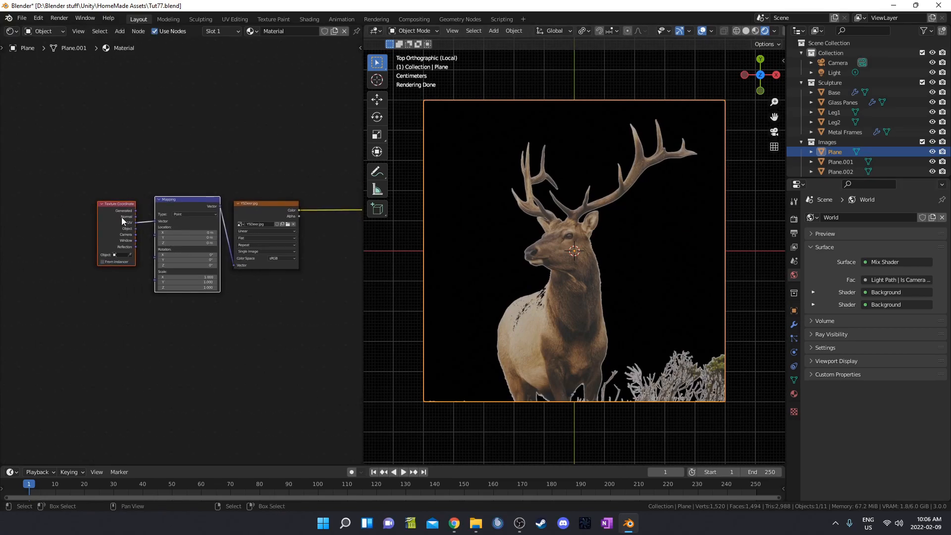
drag(120, 221, 64, 252)
drag(273, 205, 226, 218)
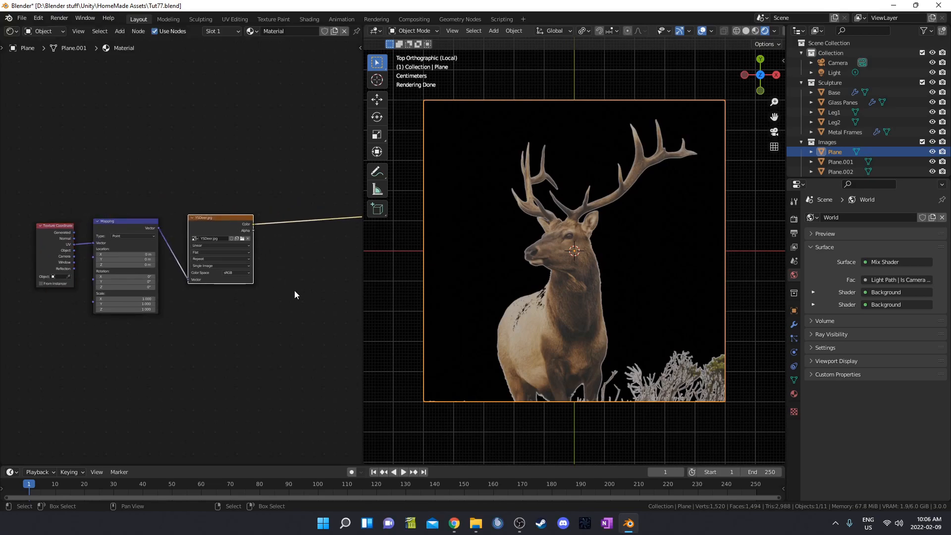
Insert a ColorRamp node on the image texture's color output and position it above the Principled BSDF.
middle_drag(287, 302, 221, 306)
key(shift+a)
click(222, 306)
text(color)
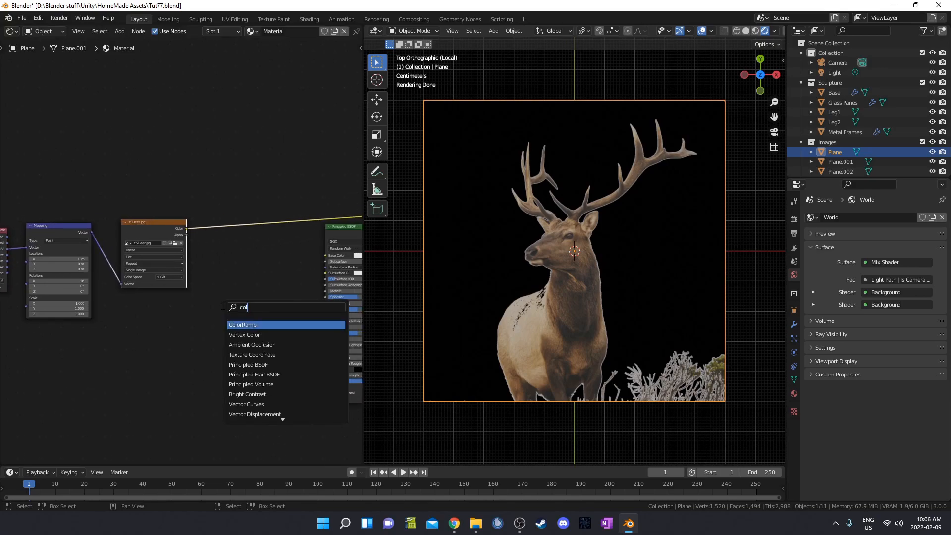
key(Return)
click(246, 164)
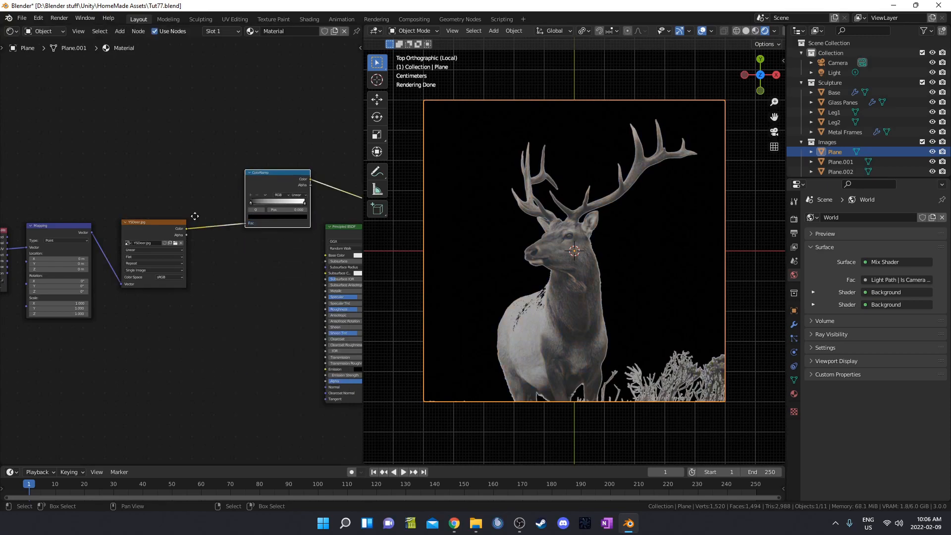
middle_drag(202, 212, 113, 263)
drag(173, 238, 170, 202)
Set the ColorRamp interpolation to Constant and move its white stop to position 0.227.
scroll(180, 252, up, 6)
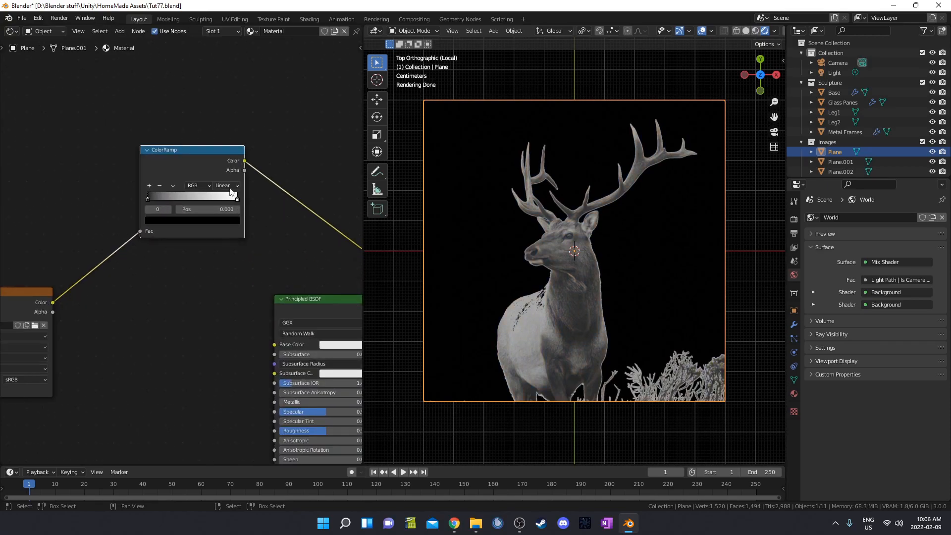
click(227, 186)
click(233, 236)
drag(238, 198, 168, 200)
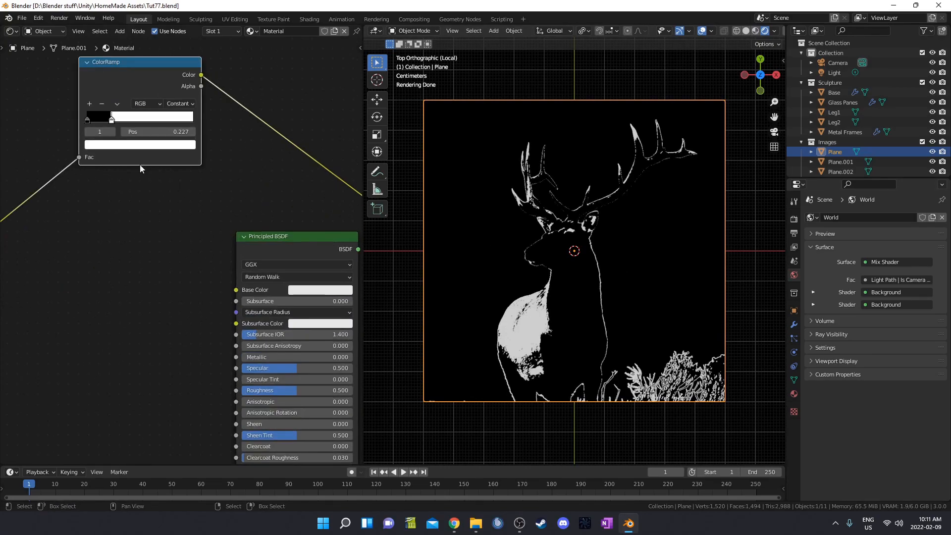
Add a third stop to the ColorRamp and make the first stop white.
mouse_move(137, 230)
mouse_down()
mouse_move(149, 230)
mouse_move(123, 232)
mouse_up()
click(137, 214)
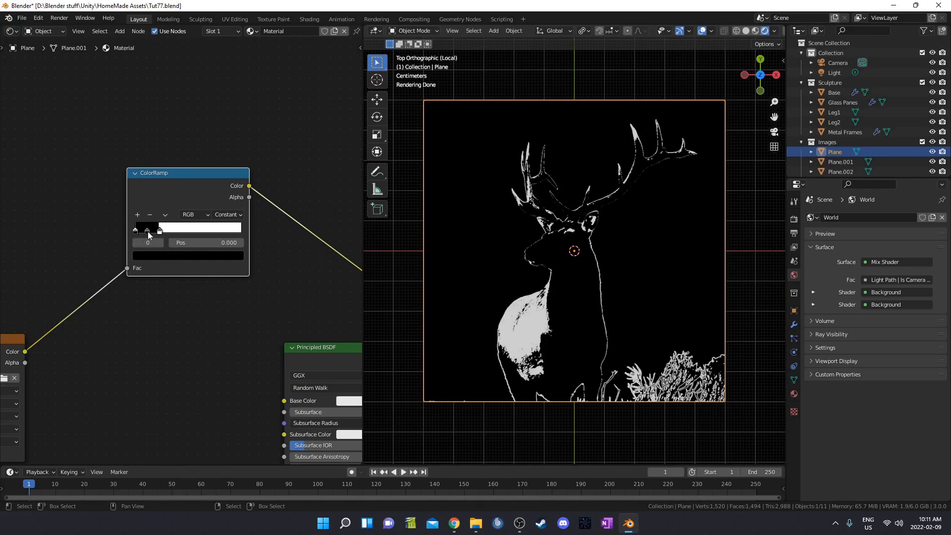
click(202, 256)
scroll(200, 159, up, 20)
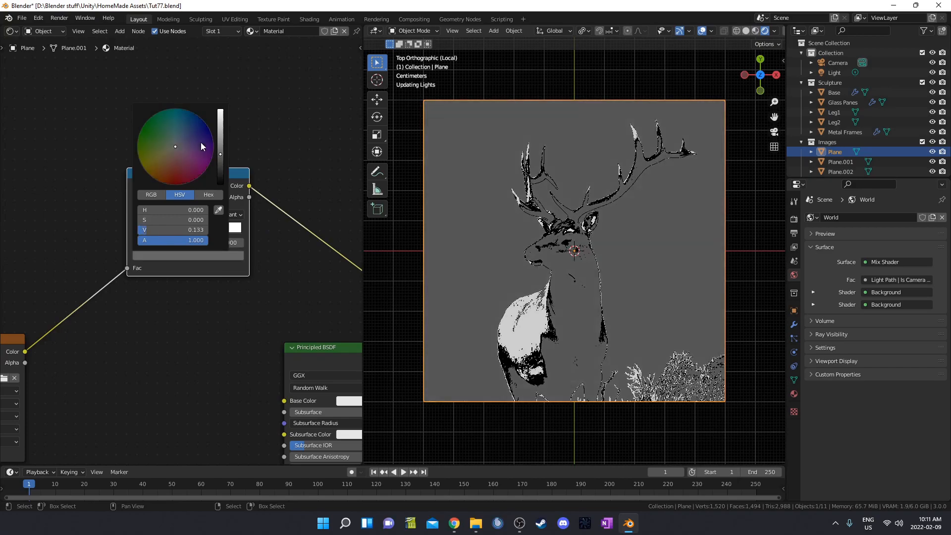
scroll(155, 223, up, 1)
Set the ColorRamp's middle black stop to position 0.04 and its last white stop to position 0.125.
click(138, 224)
click(211, 246)
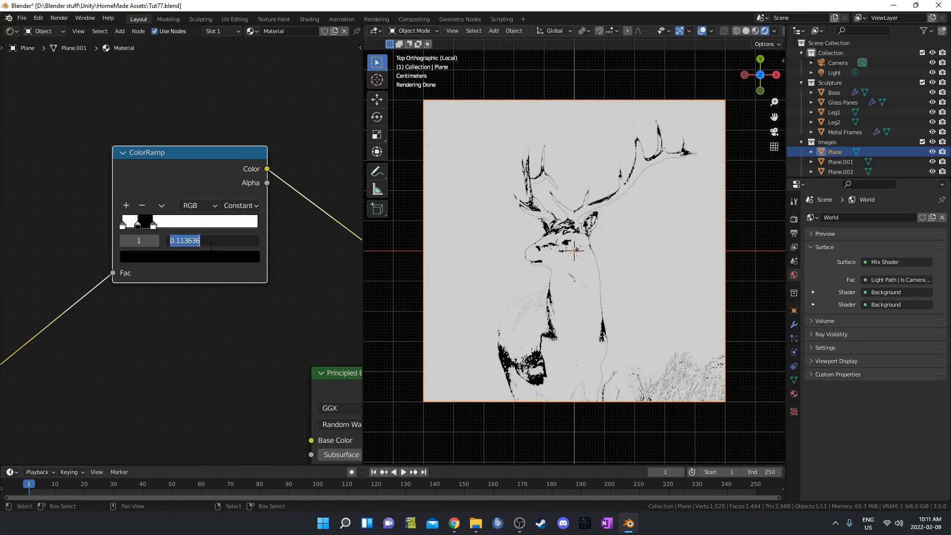
text(.04)
key(Return)
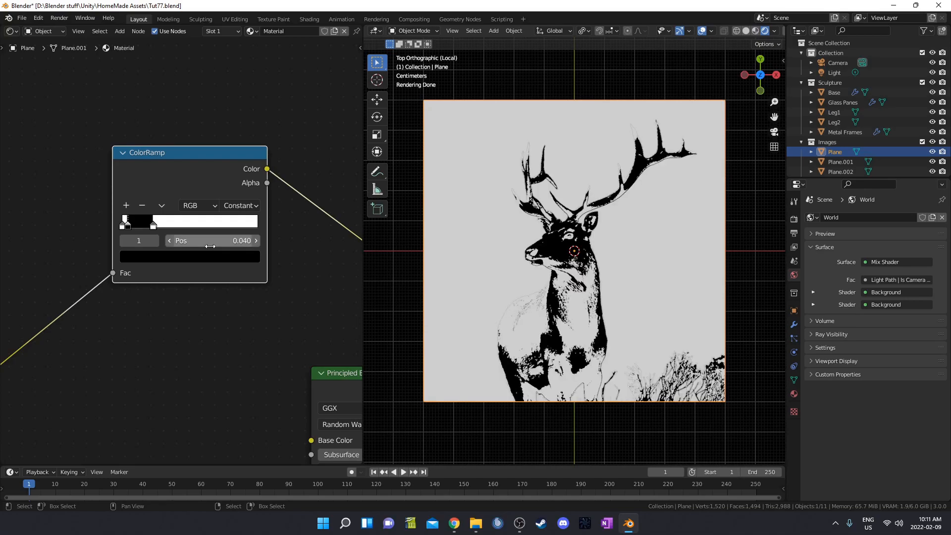
click(155, 240)
click(203, 241)
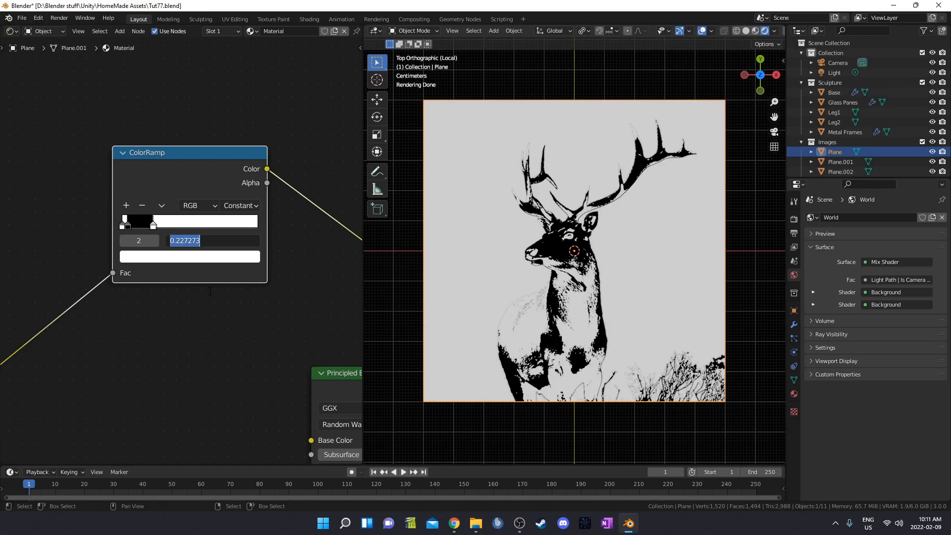
text(.125)
key(Return)
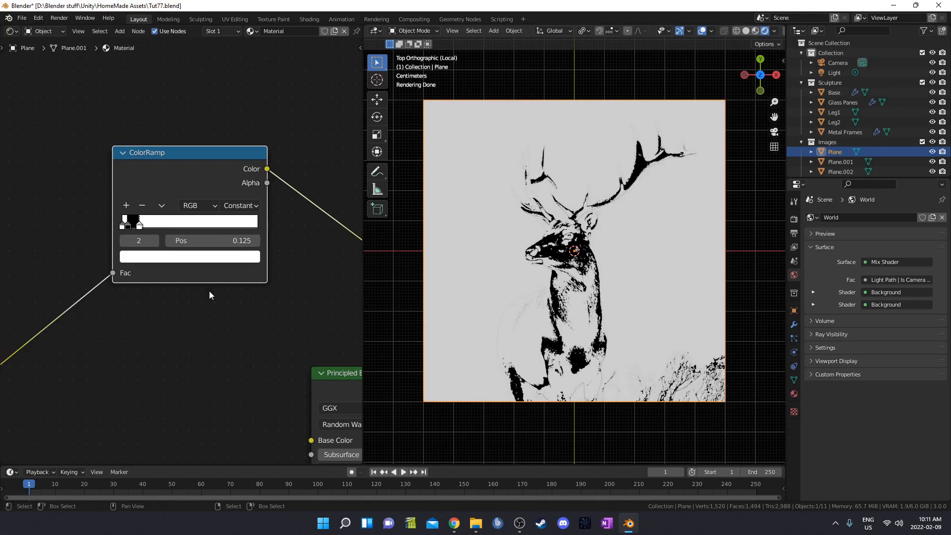
Compare the original deer image with the thresholded ColorRamp result by previewing each node in turn.
middle_drag(124, 324, 201, 305)
ctrl+shift+click(45, 313)
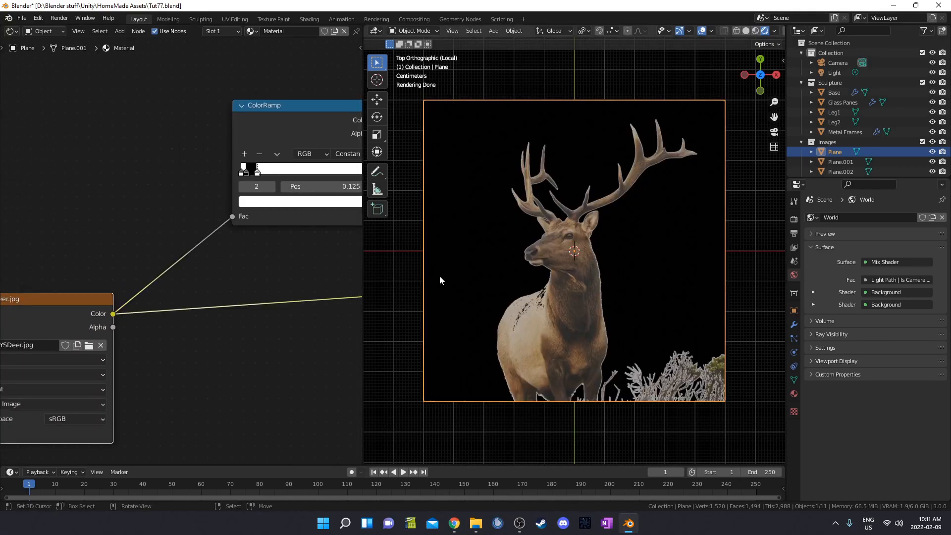
middle_drag(245, 242, 191, 260)
ctrl+shift+click(265, 130)
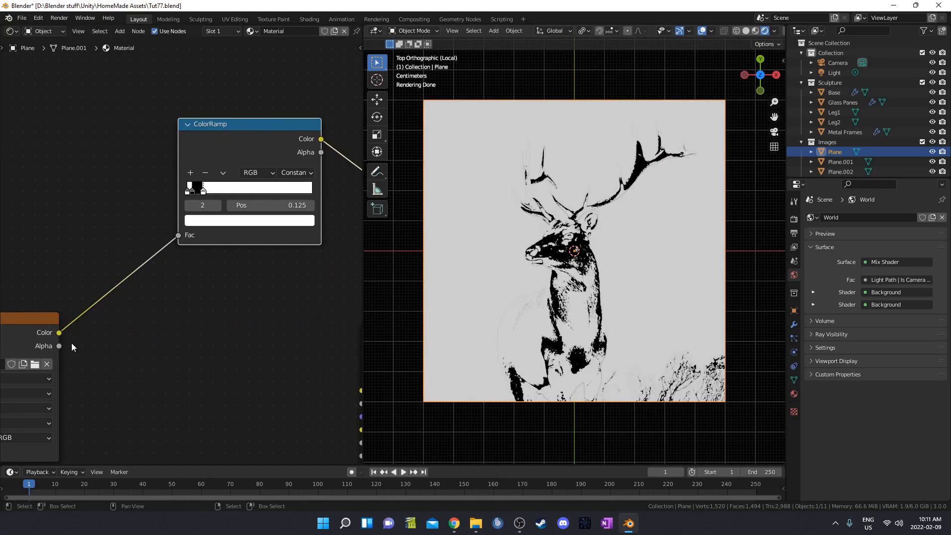
middle_drag(71, 343, 153, 306)
ctrl+shift+click(111, 287)
middle_drag(345, 99, 231, 141)
ctrl+shift+click(230, 141)
middle_drag(190, 288, 207, 301)
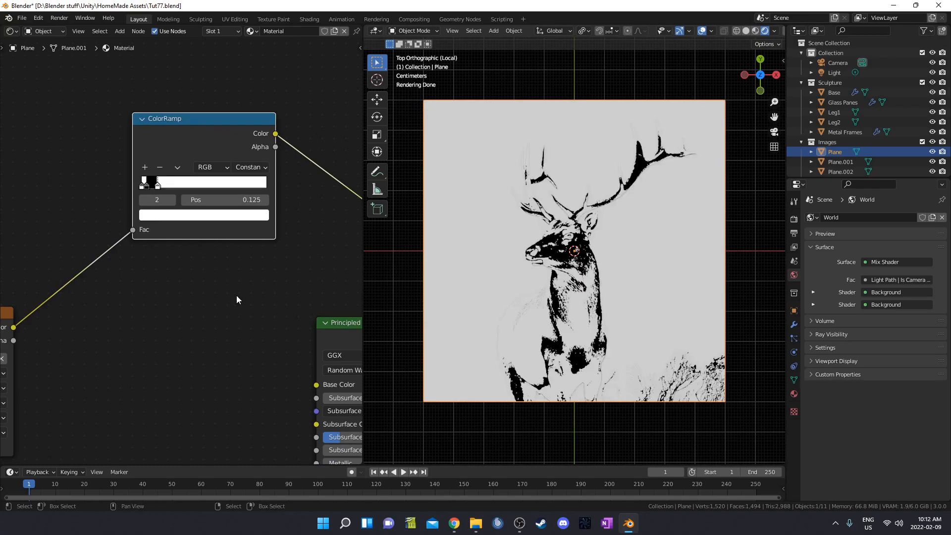
Rearrange the ColorRamp and Principled BSDF nodes and add a Transparent BSDF beside the Principled BSDF.
scroll(132, 229, down, 3)
drag(194, 244, 132, 230)
middle_drag(263, 408, 151, 278)
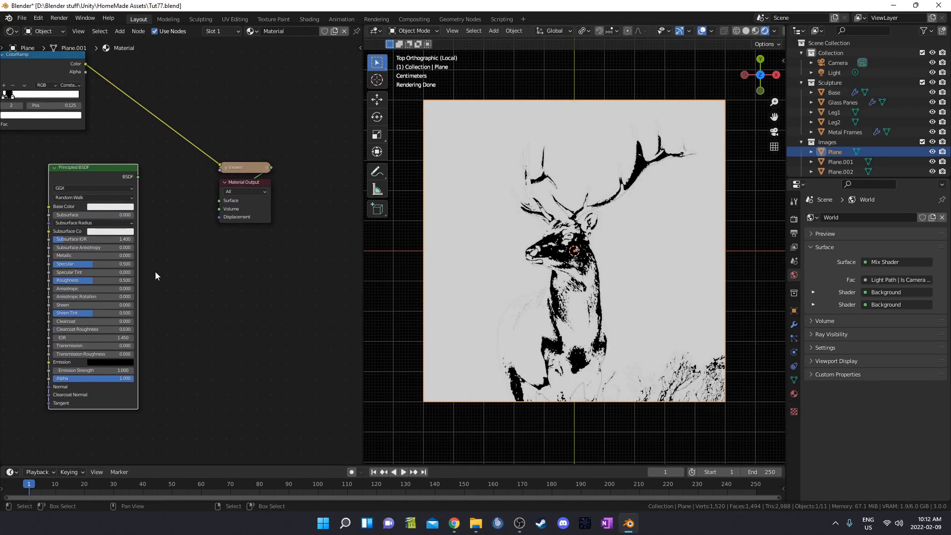
drag(101, 172, 90, 184)
middle_drag(191, 269, 208, 277)
key(shift+a)
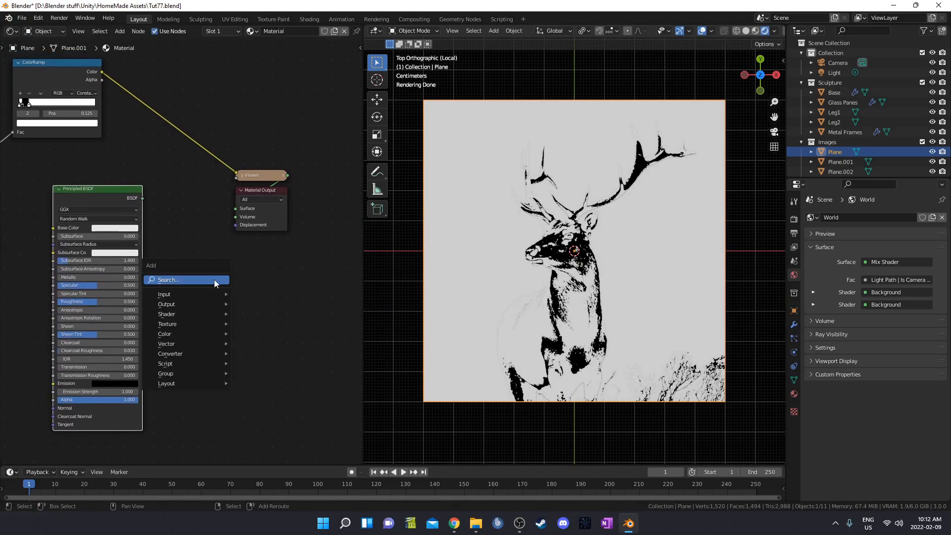
click(213, 280)
text(tran)
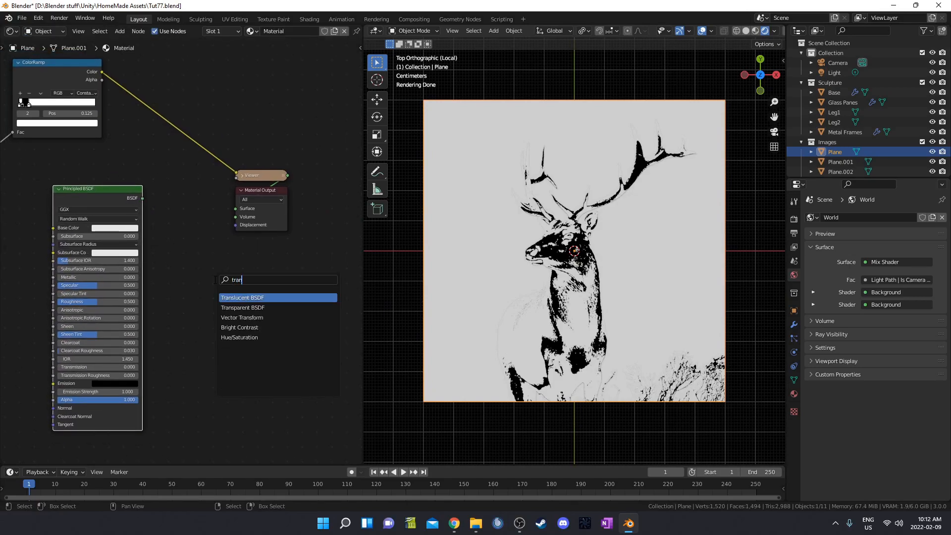
click(243, 308)
click(192, 295)
Combine the Principled and Transparent BSDF nodes in a Mix Shader and move the output nodes clear of it.
middle_drag(137, 208, 165, 236)
ctrl+alt+right_drag(166, 236, 204, 324)
middle_drag(146, 241, 112, 266)
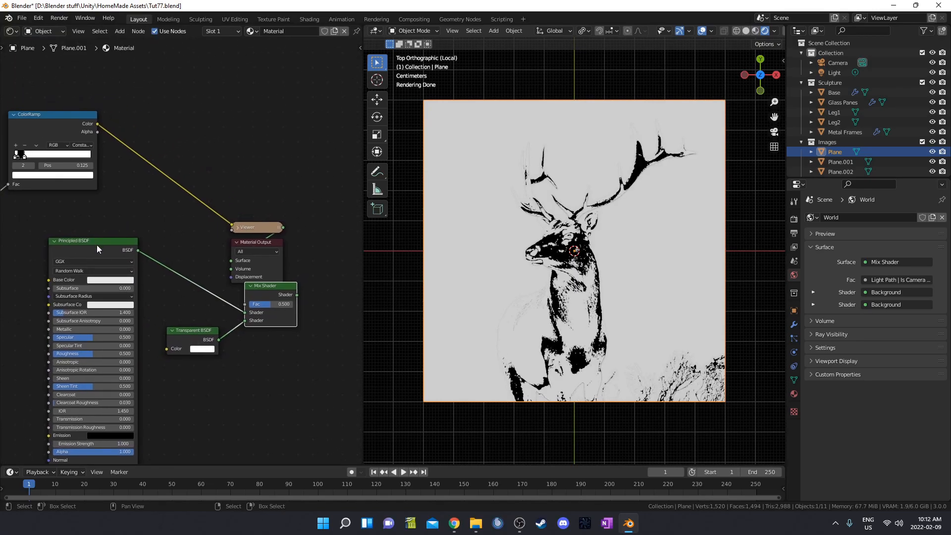
drag(233, 201, 278, 249)
key(g)
click(308, 233)
Link the ColorRamp color to the Mix Shader's Fac, send the Mix Shader to the material output, and inspect the plane.
drag(97, 123, 279, 266)
ctrl+shift+click(282, 263)
middle_drag(597, 371, 607, 298)
middle_drag(654, 340, 626, 250)
key(KP_7)
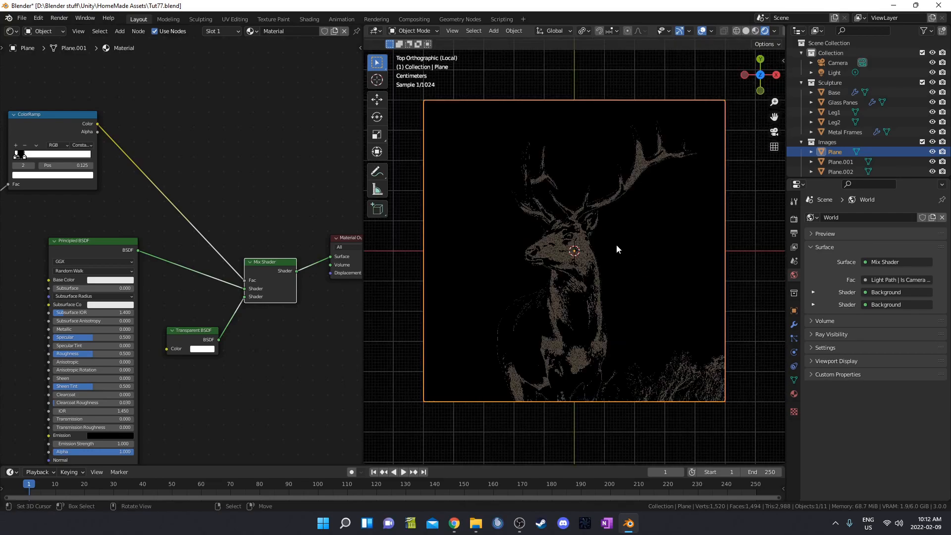
Hide Plane.001, Plane.002 and Plane.003 in the full scene and view the deer plane from the top.
middle_drag(37, 321, 183, 250)
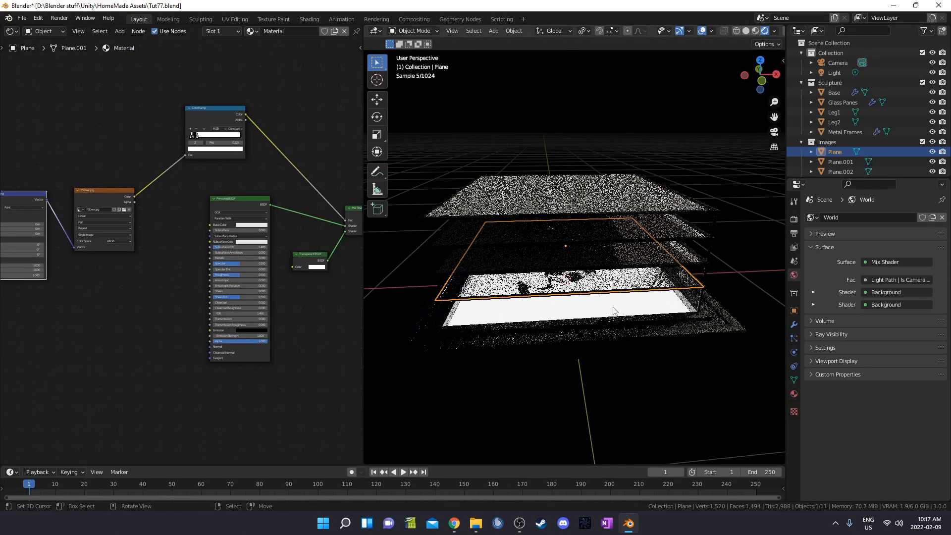
middle_drag(617, 273, 609, 296)
scroll(899, 152, down, 2)
click(931, 148)
click(932, 158)
click(932, 168)
middle_drag(526, 295, 531, 297)
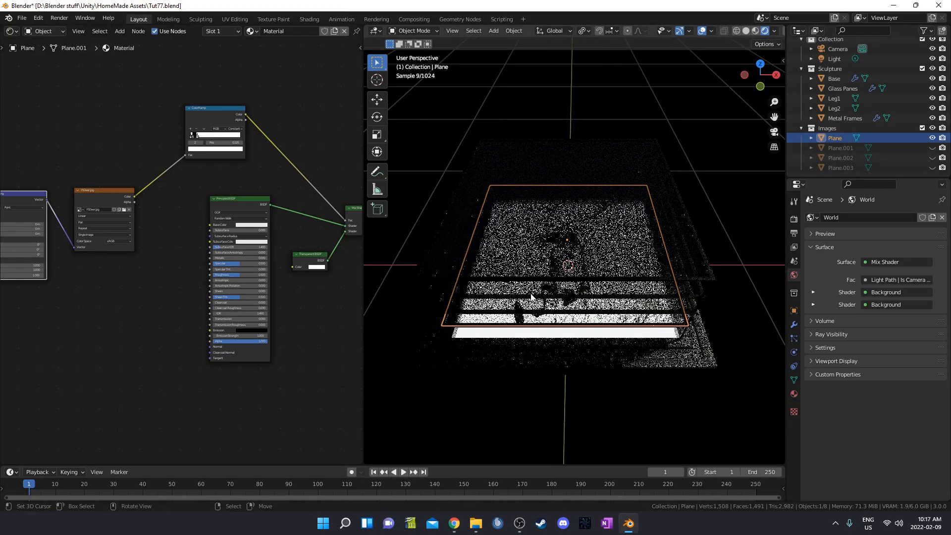
key(KP_7)
scroll(557, 317, up, 5)
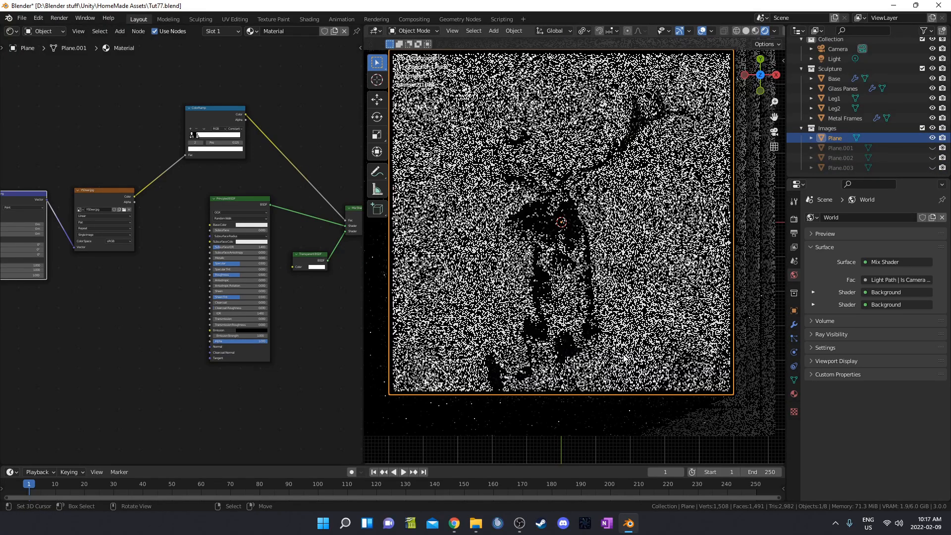
Set the Principled BSDF's Transmission to 1.
middle_drag(262, 321, 271, 260)
scroll(216, 344, up, 2)
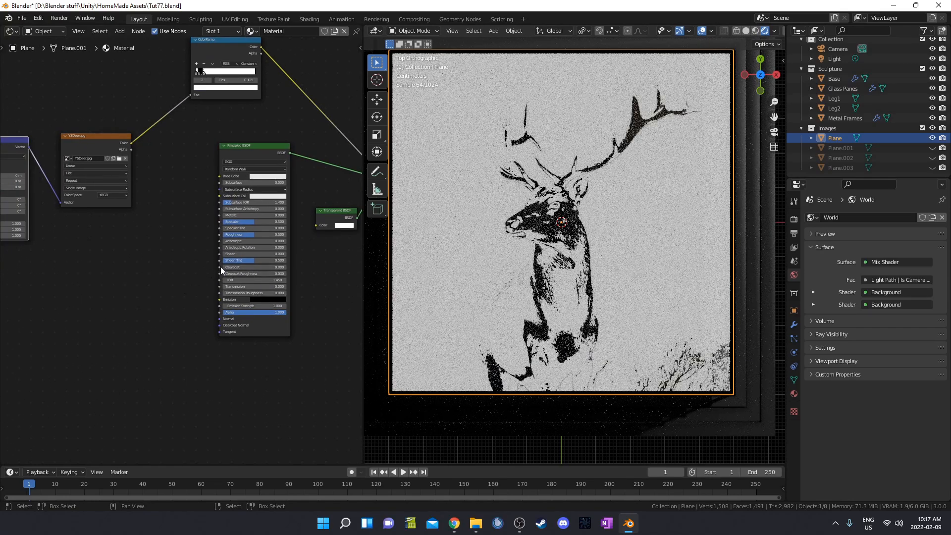
scroll(255, 292, up, 1)
middle_drag(254, 292, 194, 305)
click(206, 308)
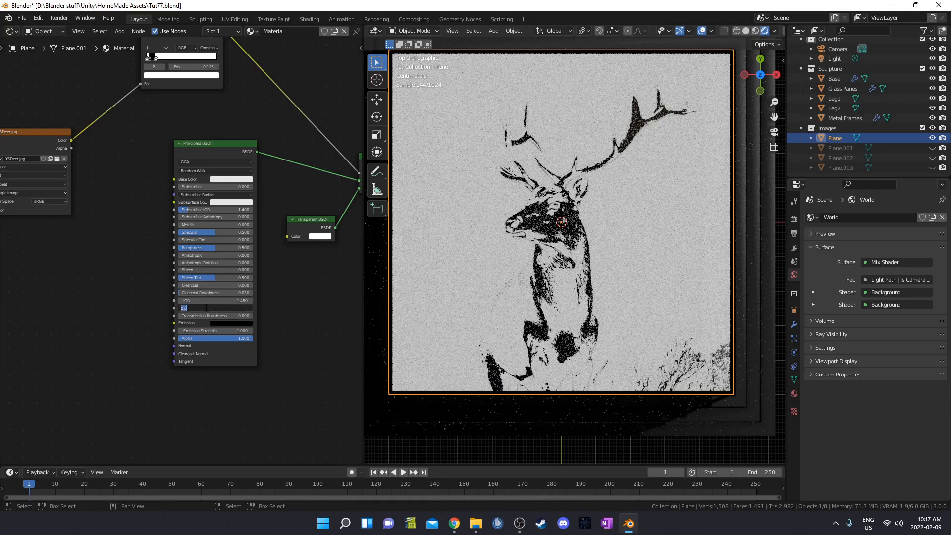
text(1)
key(Return)
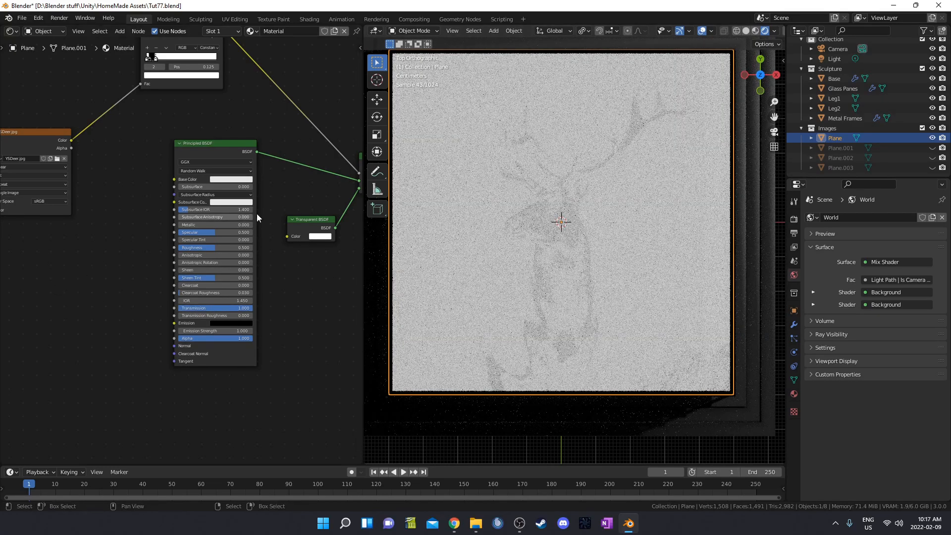
Try a light green base color on the Principled BSDF.
click(238, 180)
mouse_move(237, 111)
mouse_down()
mouse_move(231, 117)
mouse_move(249, 112)
mouse_move(252, 100)
mouse_move(235, 99)
mouse_up()
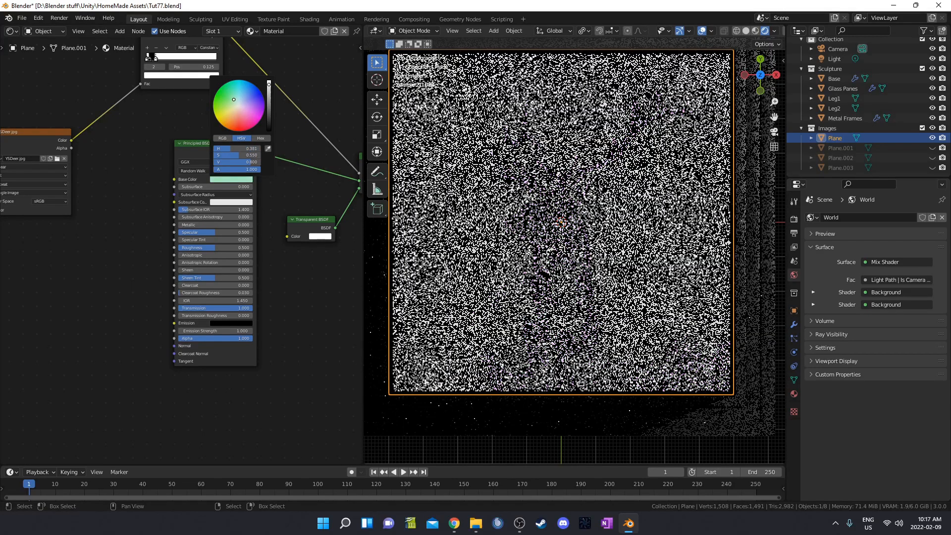
Link the YSDeer.jpg color output to the Principled BSDF's Base Color and check the deer up close.
middle_drag(82, 275, 120, 328)
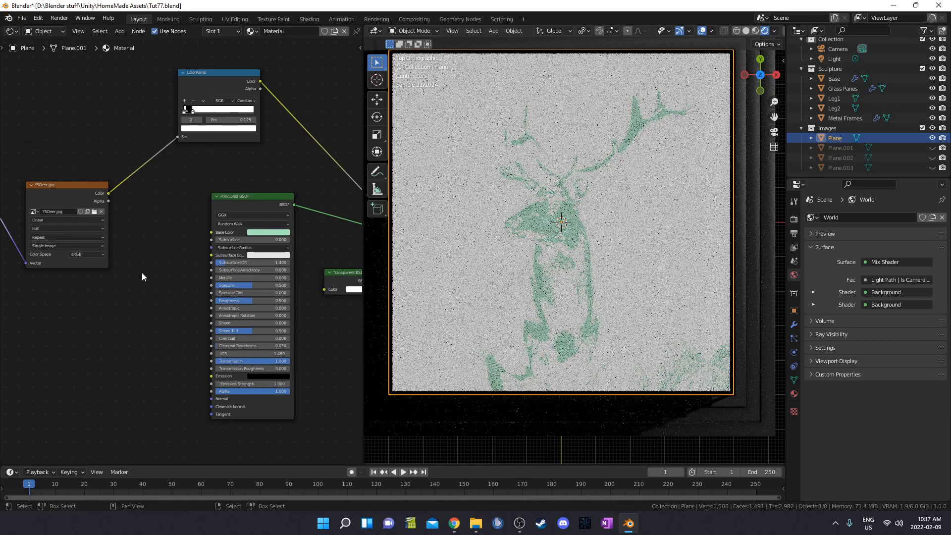
drag(109, 194, 211, 232)
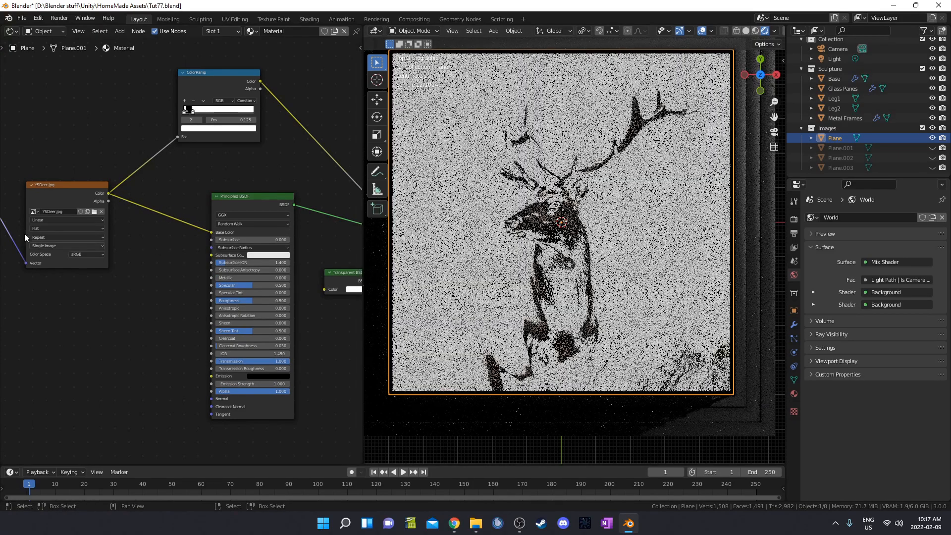
drag(78, 194, 82, 185)
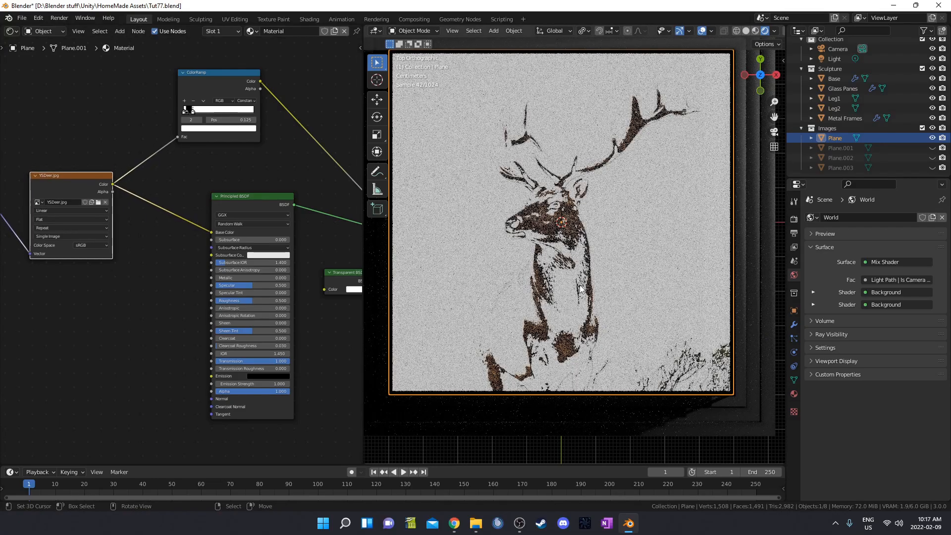
scroll(529, 260, up, 5)
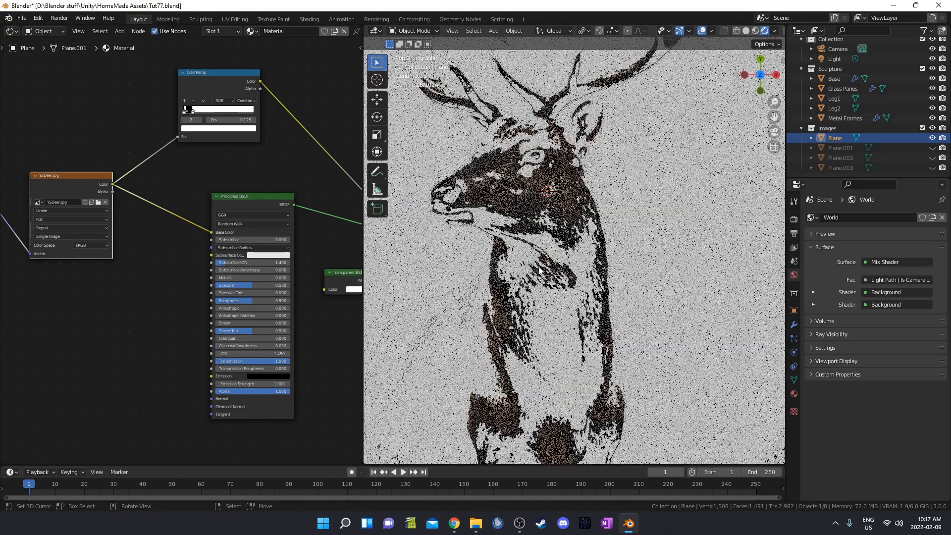
Unhide Plane.001, Plane.002 and Plane.003 so all four image planes are shown.
scroll(529, 261, down, 6)
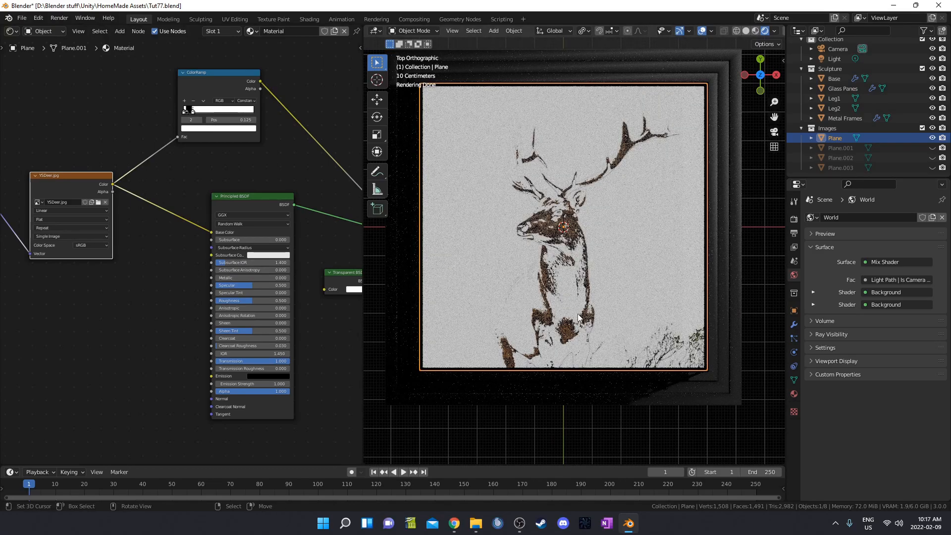
middle_drag(93, 318, 106, 316)
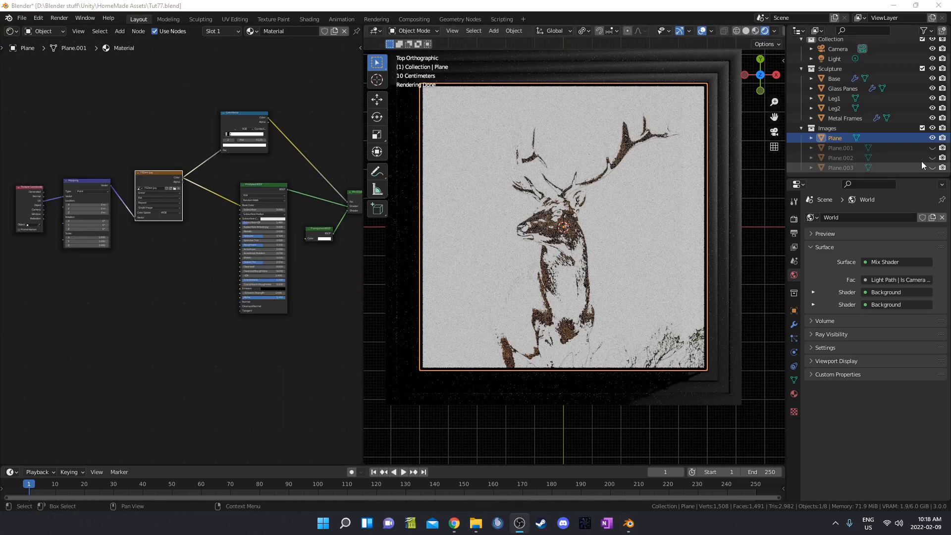
key(alt+h)
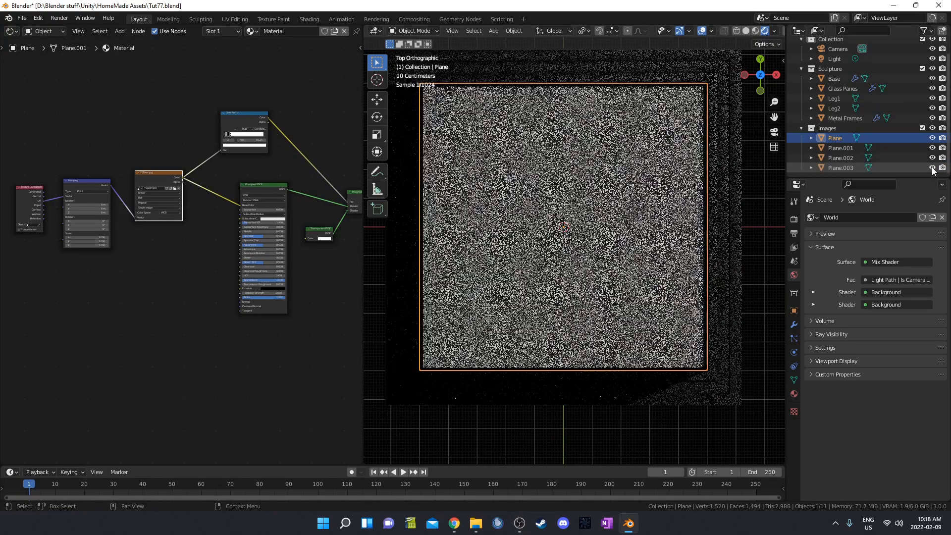
Assign the existing deer material, named Material, to Plane.001, Plane.002 and Plane.003.
click(840, 147)
click(205, 30)
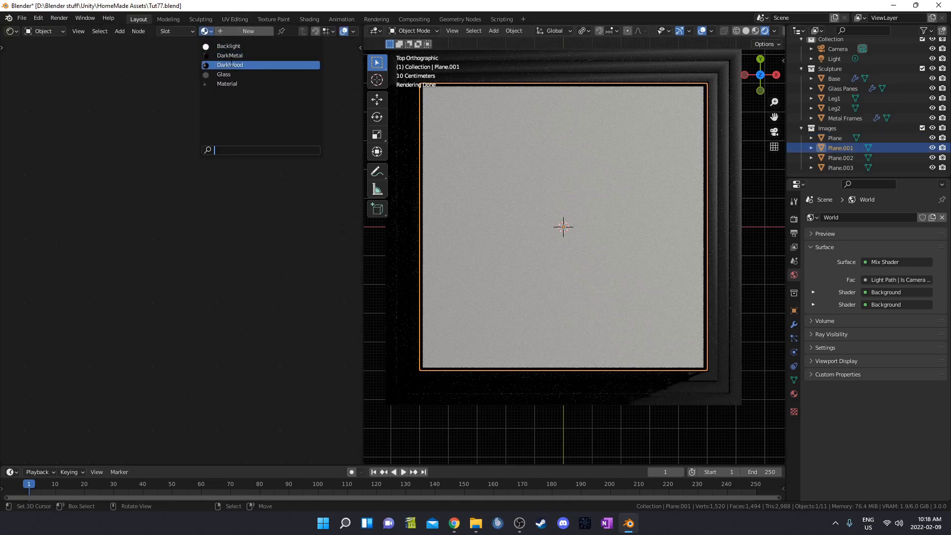
click(228, 84)
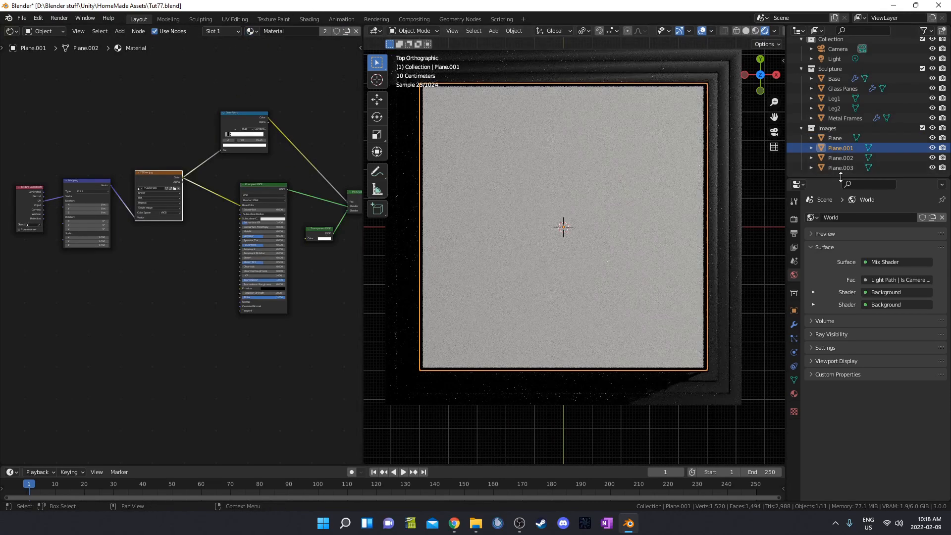
click(839, 160)
click(204, 33)
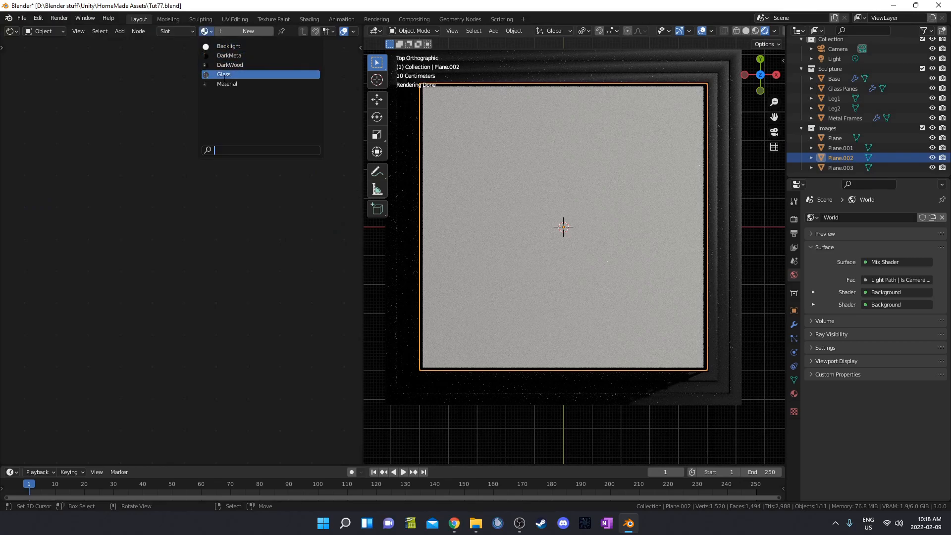
click(228, 84)
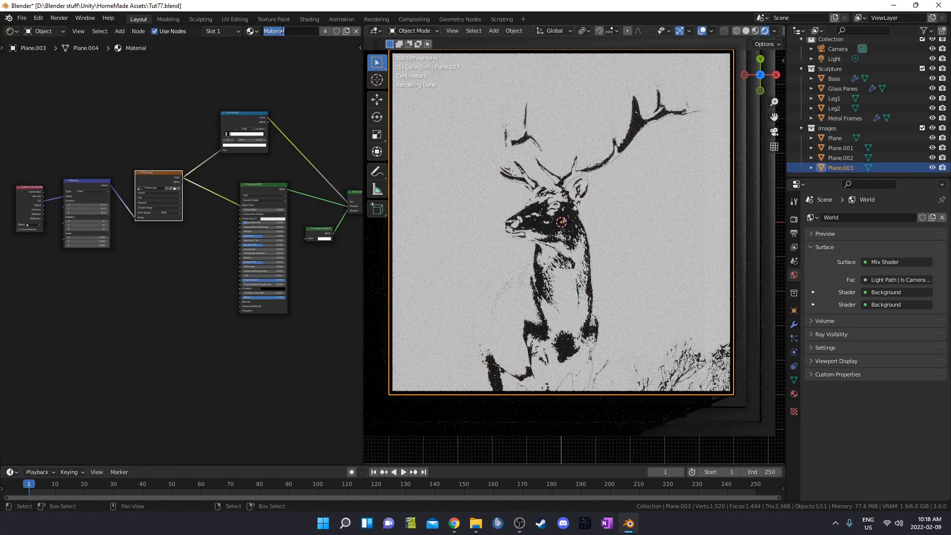
Rename the shared deer material to DeerImage.001 and check the stacked planes from the top.
text(DeerImage.001)
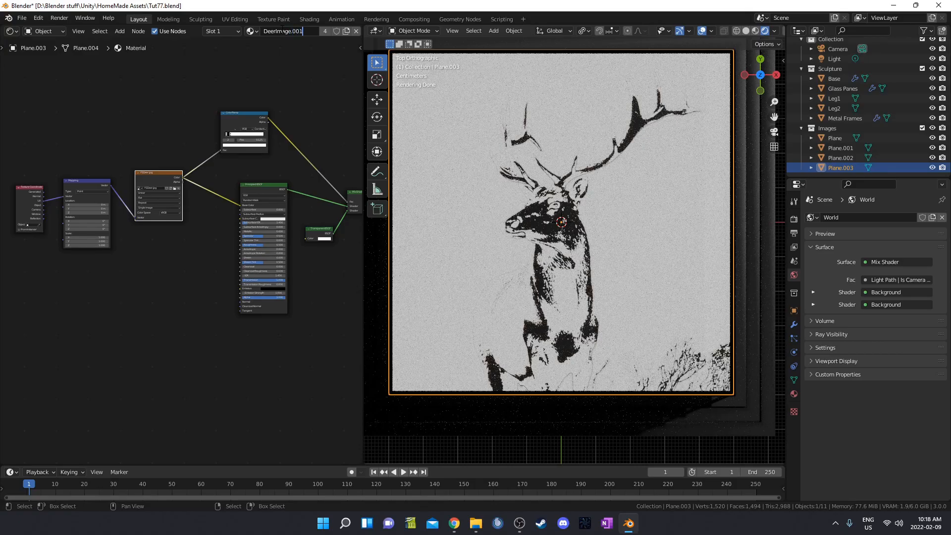
key(Return)
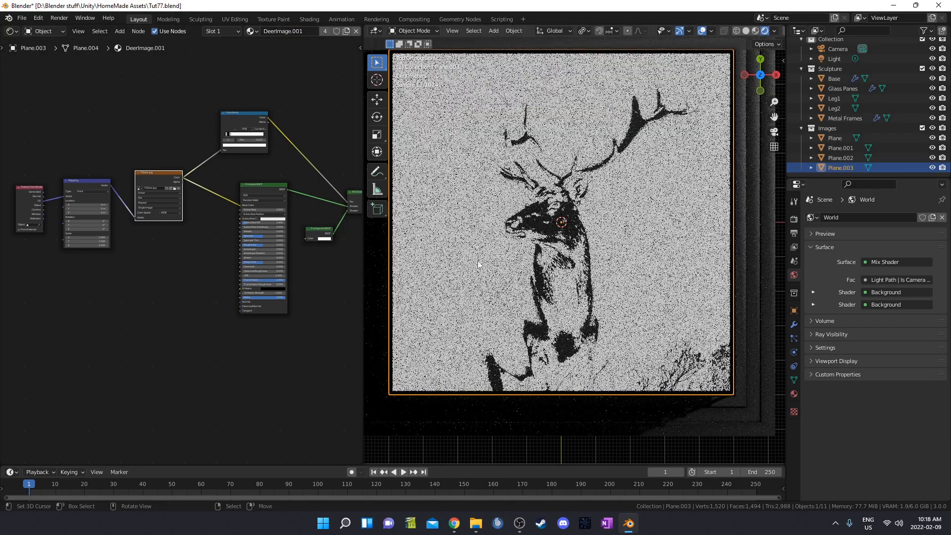
middle_drag(683, 359, 632, 297)
key(KP_7)
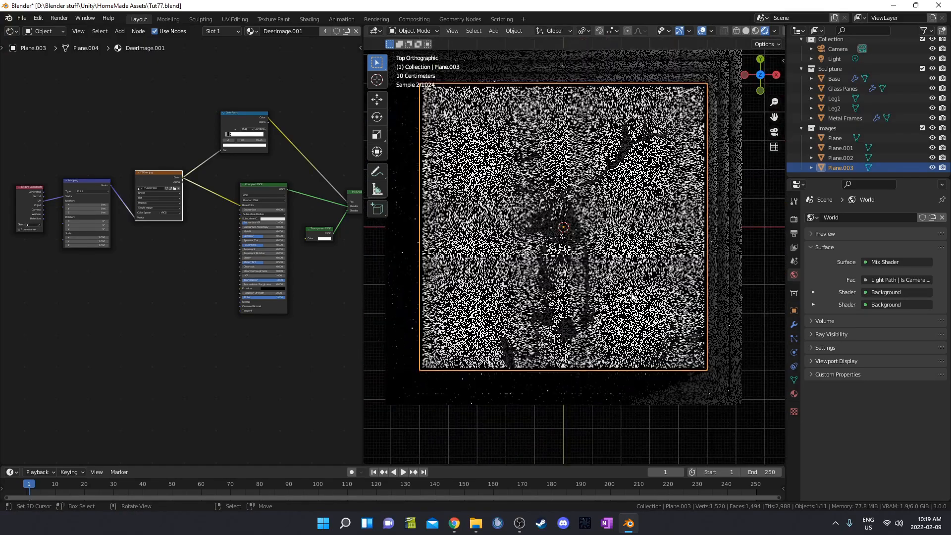
scroll(631, 296, up, 1)
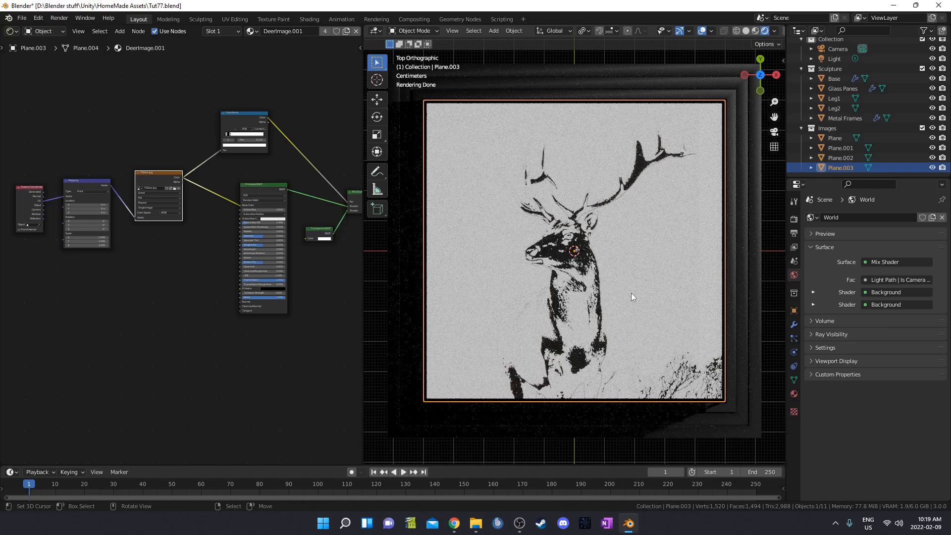
Look through the camera and move it along its local Z axis until the whole sculpture fits inside the frame.
key(KP_0)
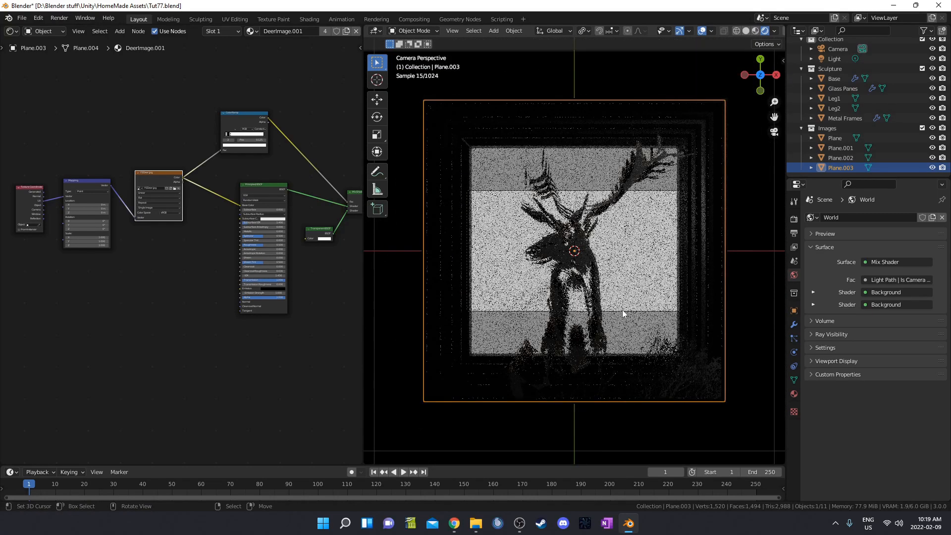
right_click(622, 310)
key(g)
key(z)
key(z)
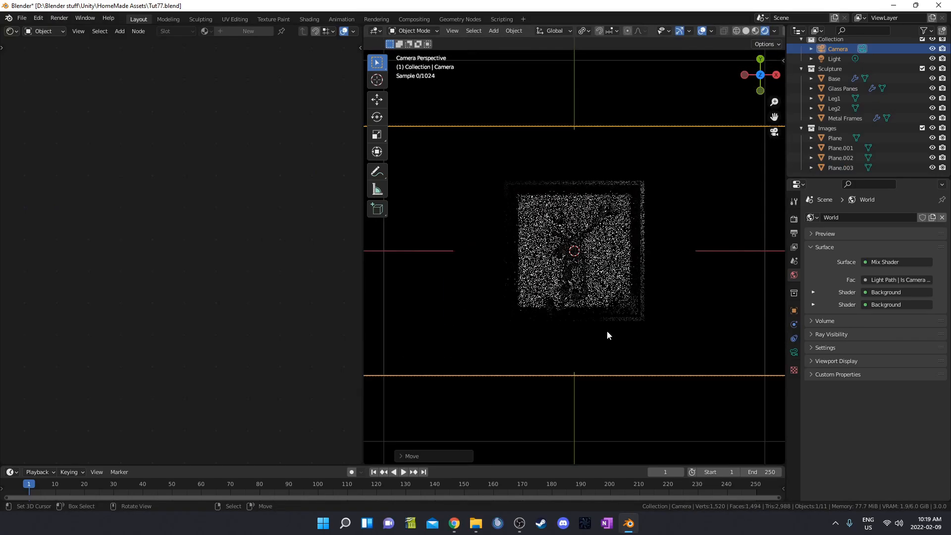
click(598, 368)
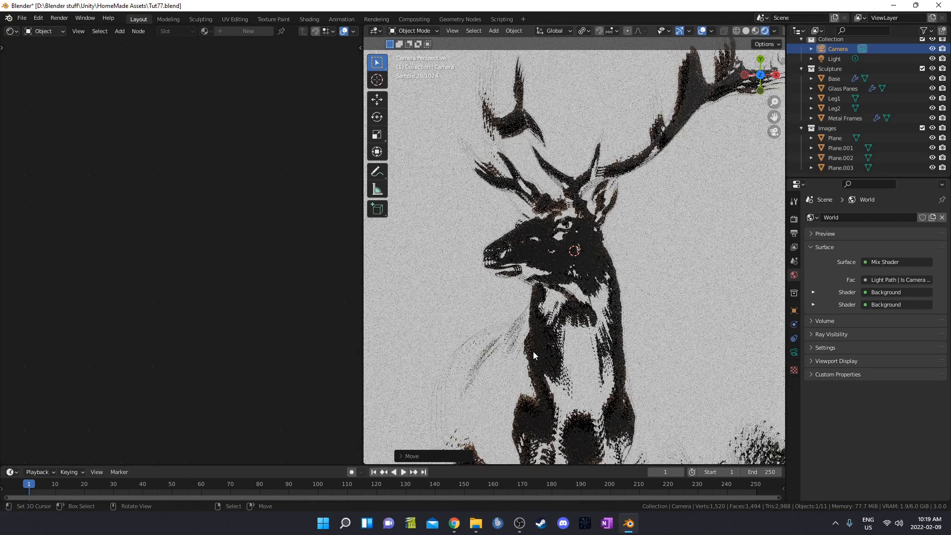
Inspect the lower part of the layered deer up close through the camera and save the file.
shift+middle_drag(465, 364, 520, 258)
scroll(510, 297, up, 3)
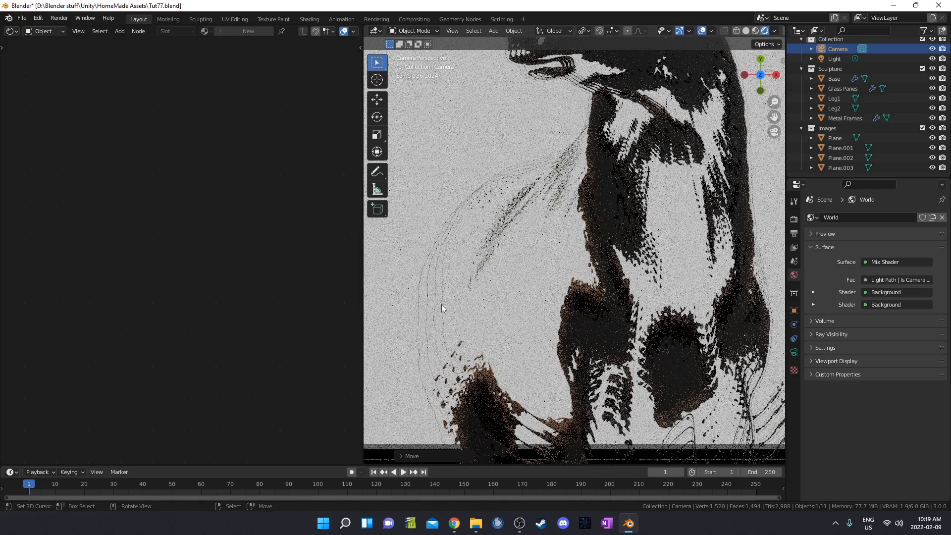
key(ctrl+s)
scroll(677, 126, down, 4)
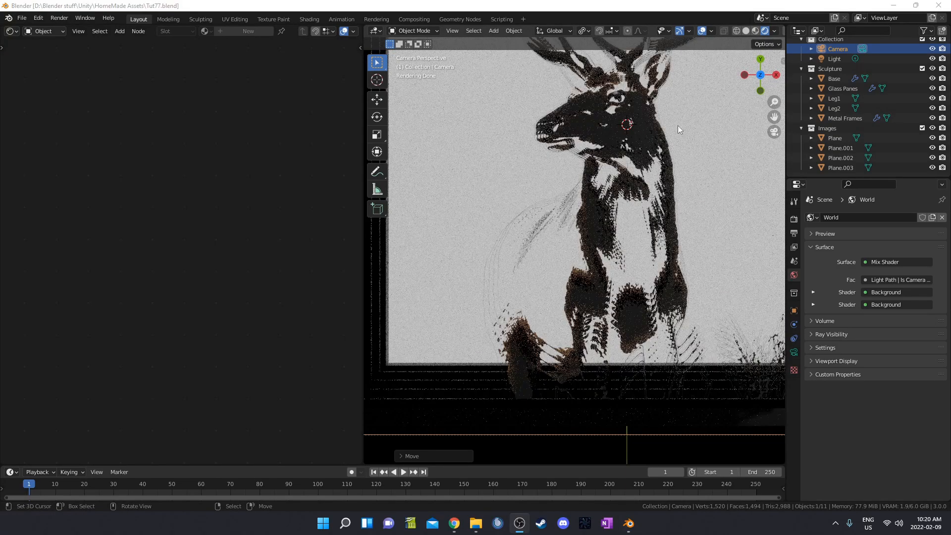
Select Plane, split the shader editor area into two stacked editors and turn the upper one into a UV Editor.
click(834, 139)
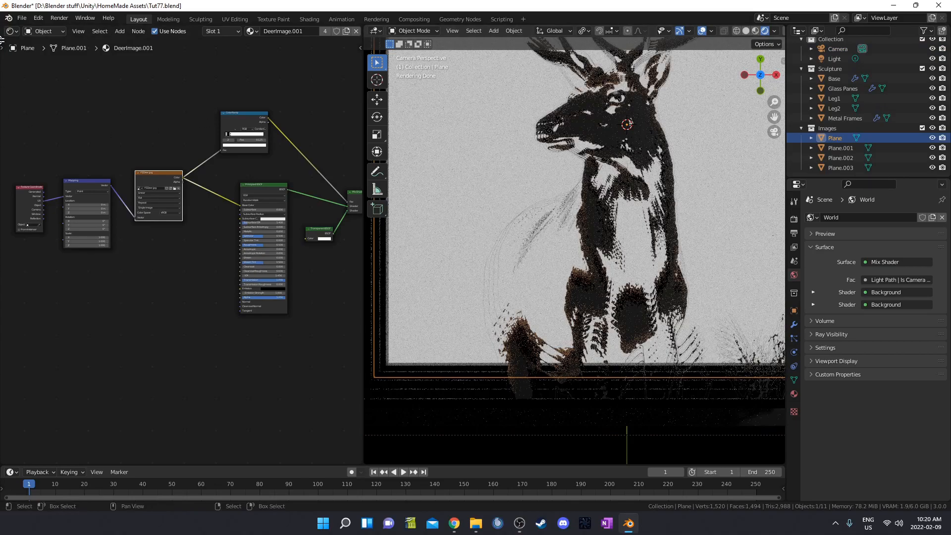
drag(1, 34, 2, 212)
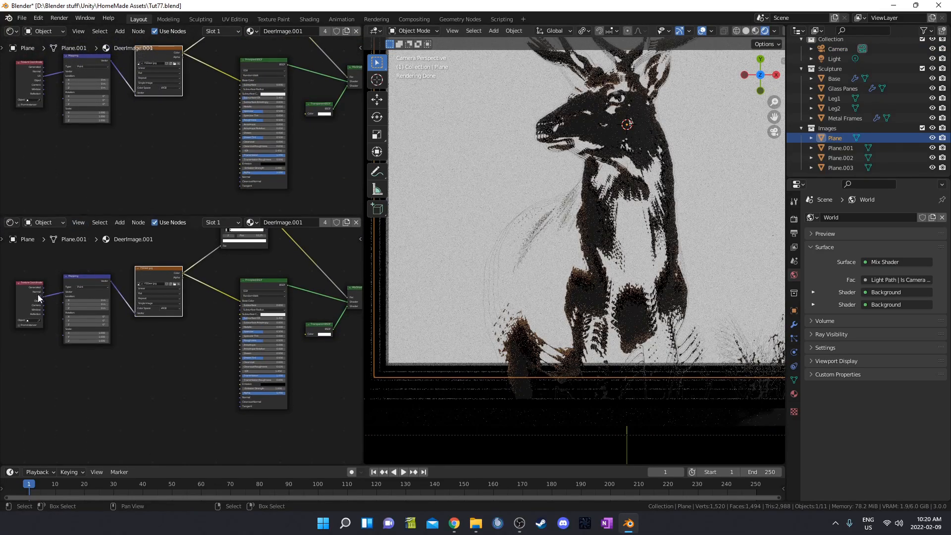
scroll(46, 322, up, 1)
middle_drag(46, 324, 92, 330)
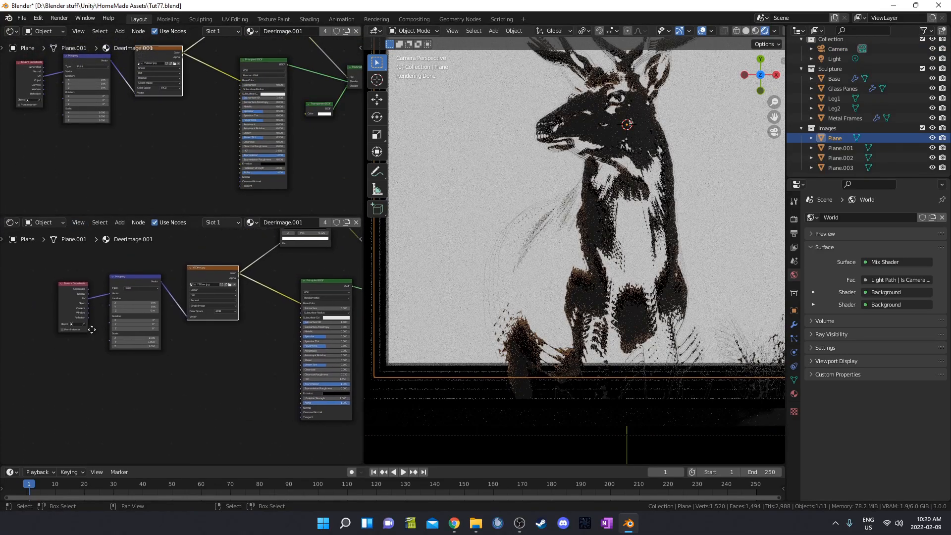
click(12, 30)
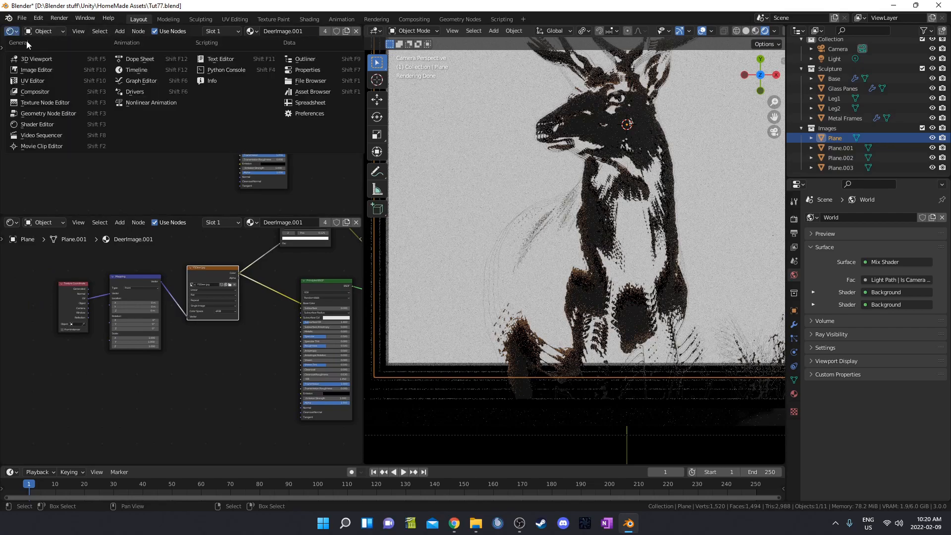
click(31, 82)
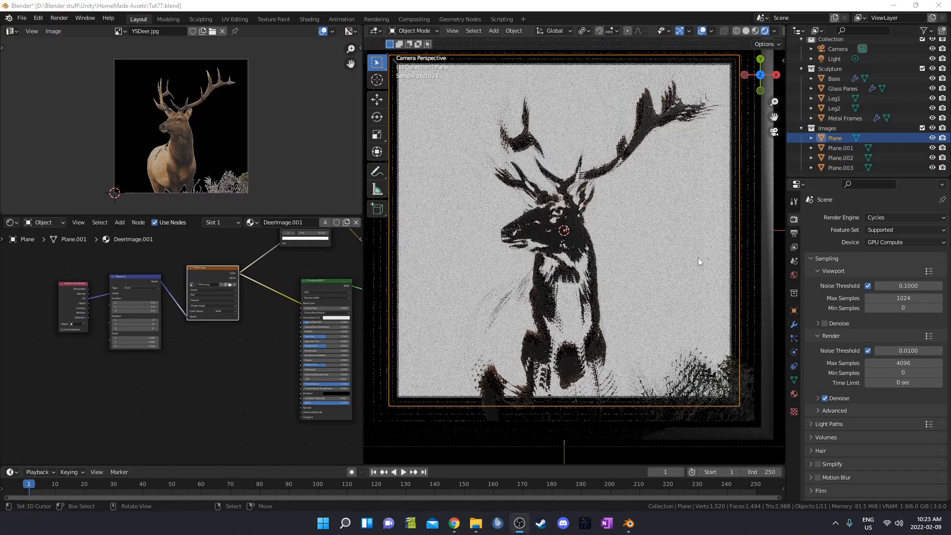
Switch the render engine to Eevee and set the DeerImage.001 material's Blend Mode to Alpha Blend.
click(887, 218)
click(884, 229)
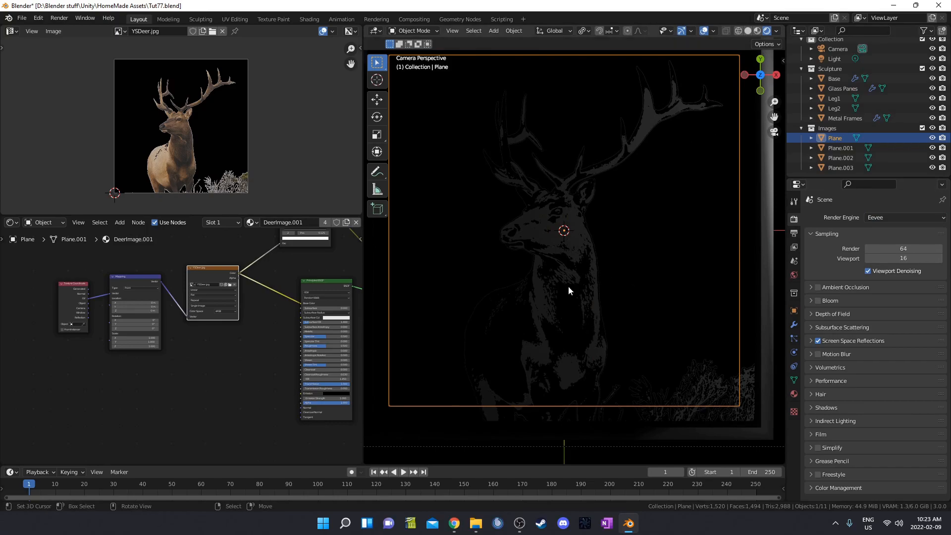
click(793, 394)
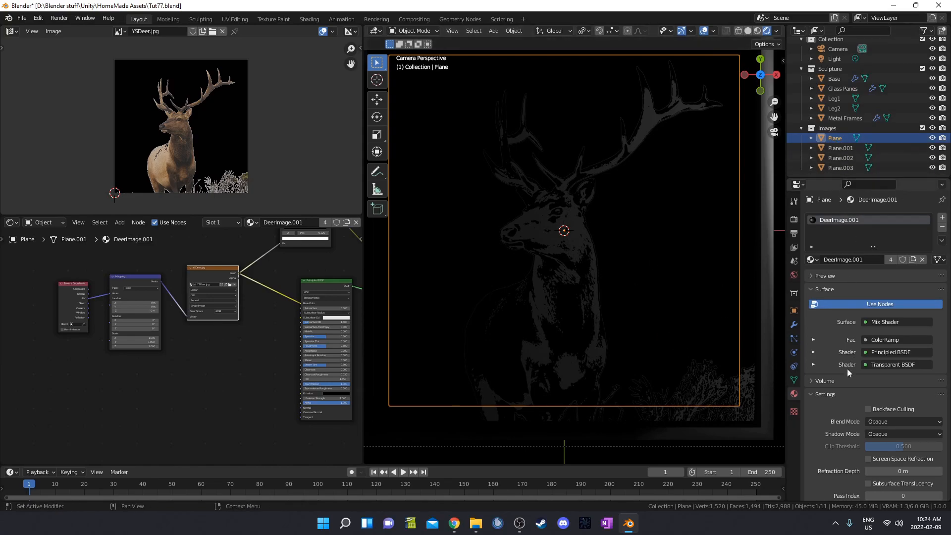
click(905, 420)
click(892, 466)
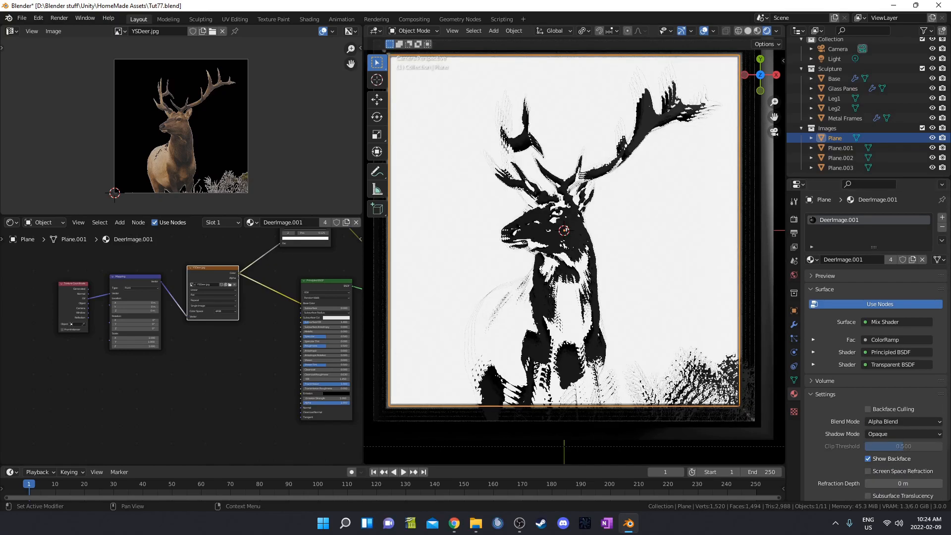
scroll(564, 223, down, 3)
middle_drag(564, 223, 663, 376)
key(KP_0)
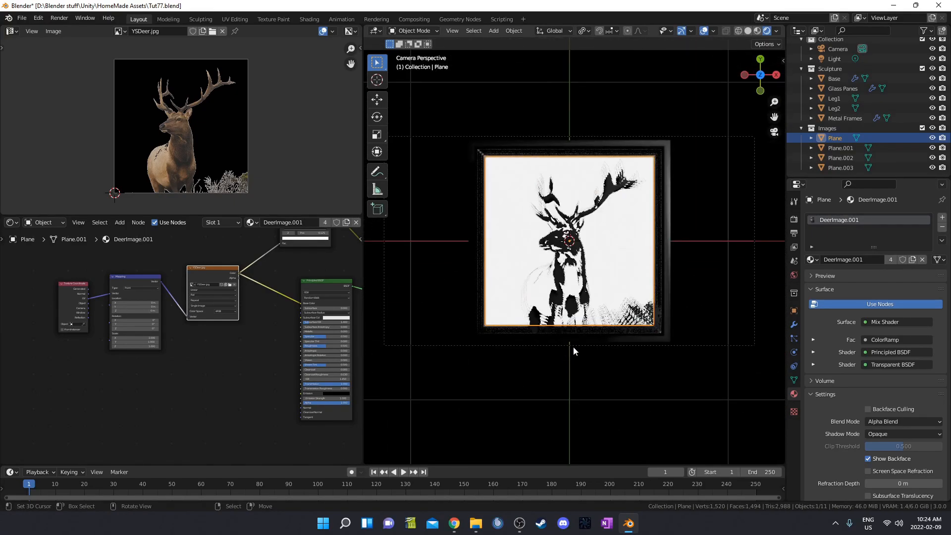
scroll(537, 233, down, 1)
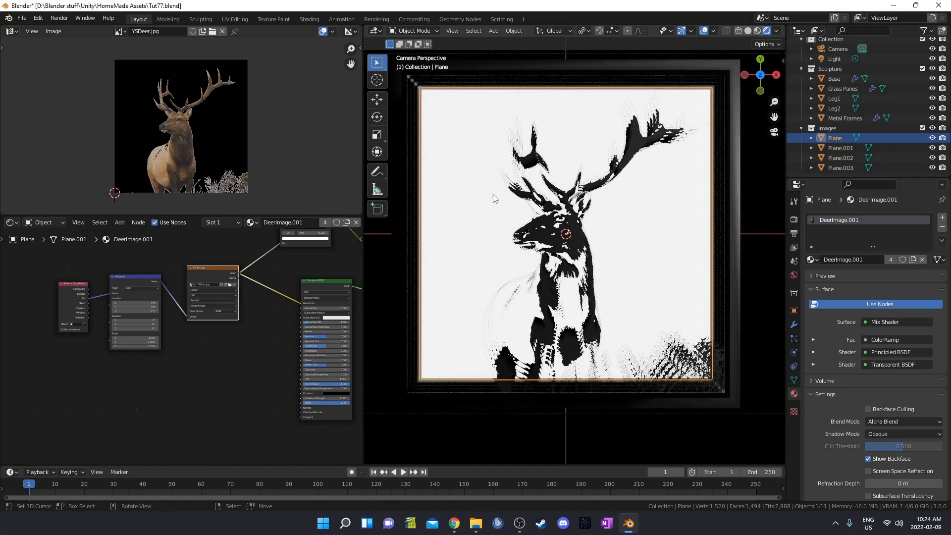
Scale Plane's UV map to about 0.935 around its center to enlarge the deer image slightly.
key(Tab)
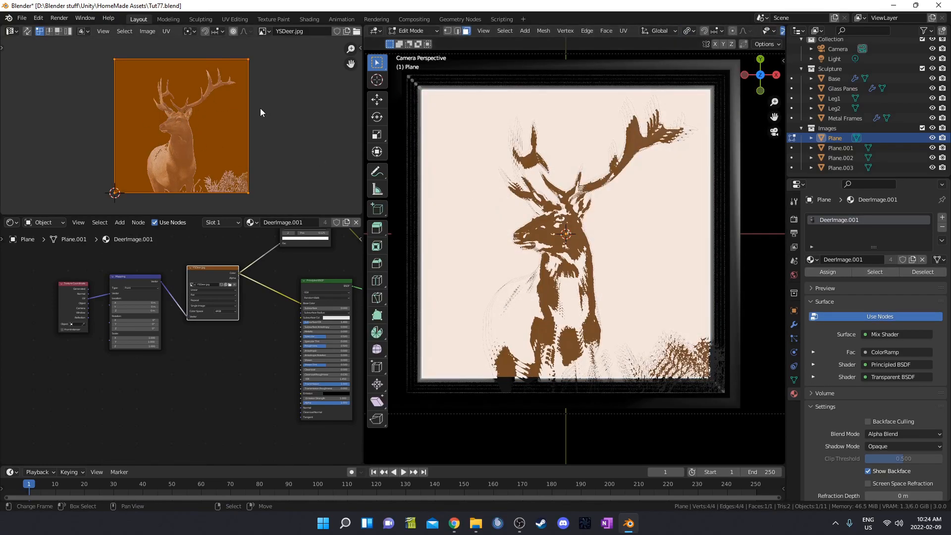
key(s)
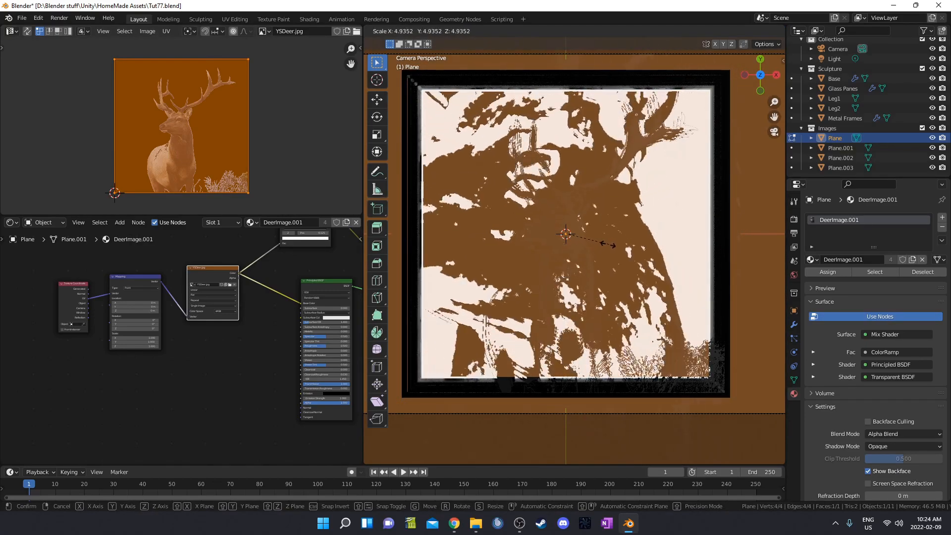
click(620, 228)
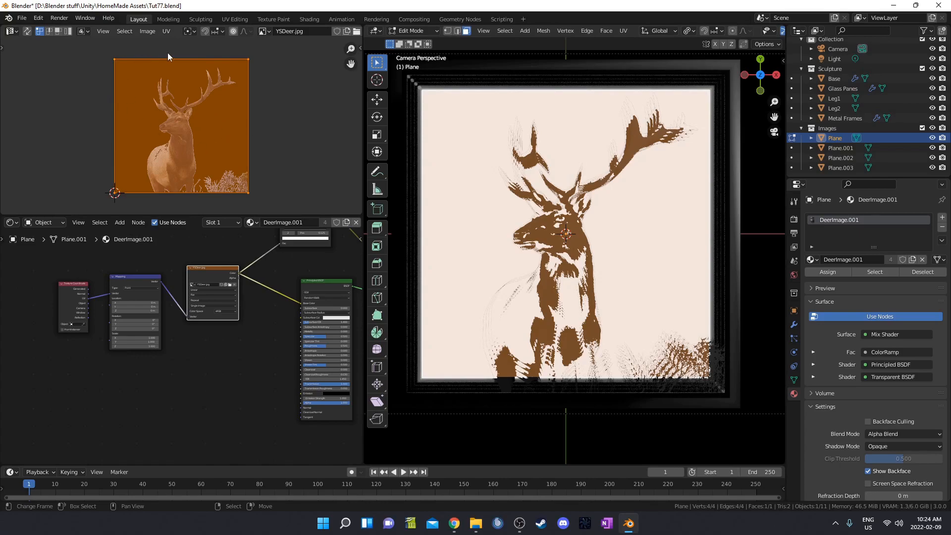
scroll(459, 320, up, 5)
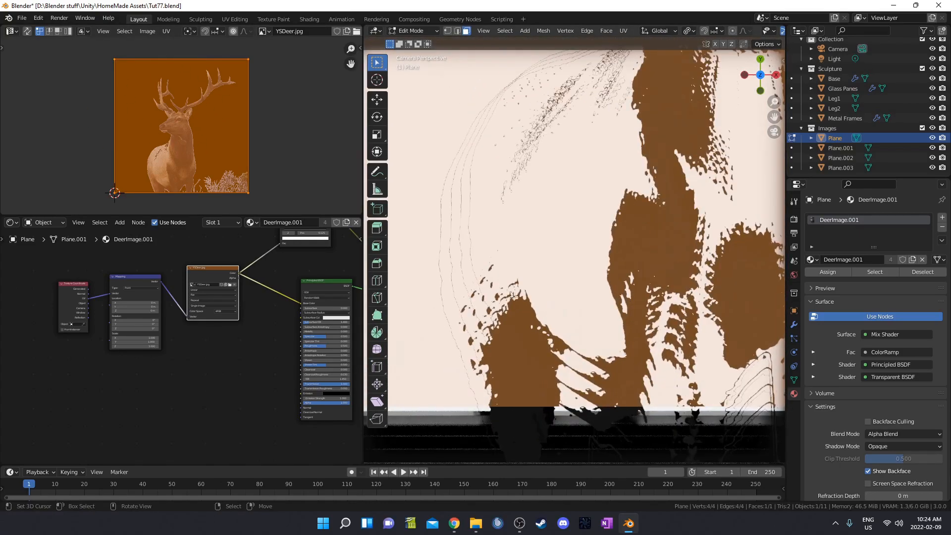
shift+scroll(513, 297, down, 4)
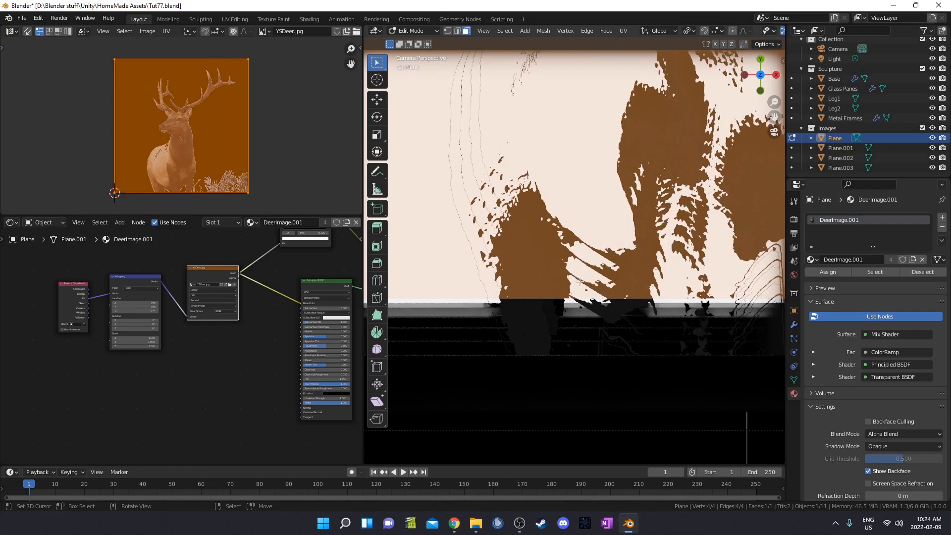
key(s)
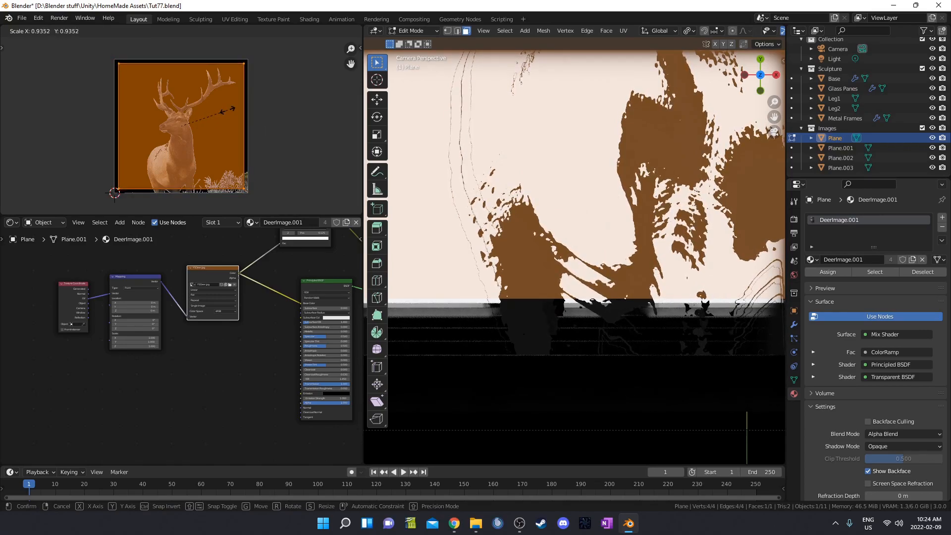
click(227, 110)
key(Tab)
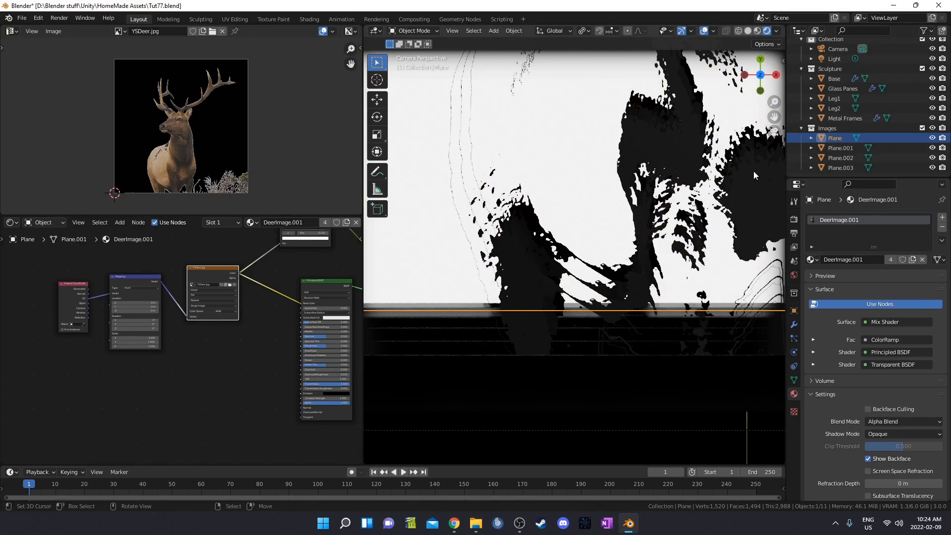
Scale Plane.001's UV map slightly around its center to align its deer image with the neighbouring layer.
click(835, 148)
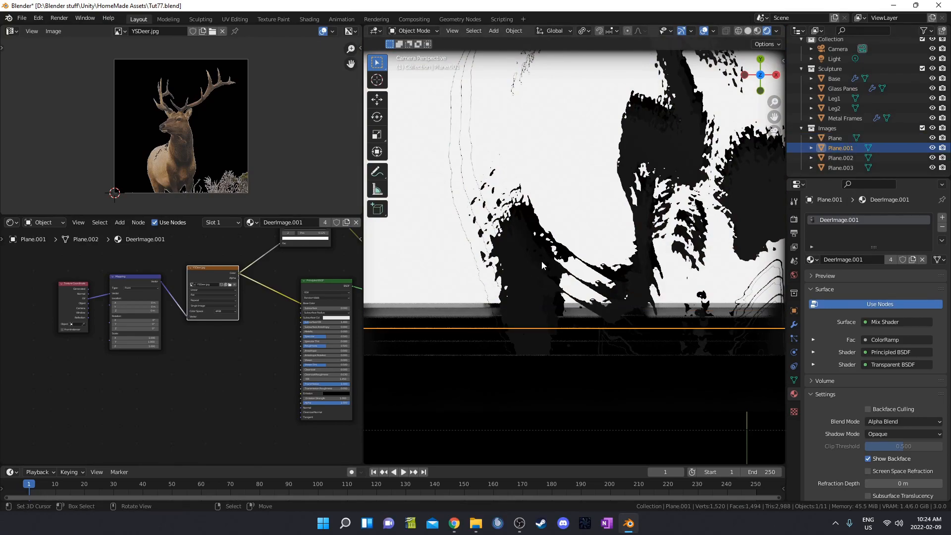
key(Tab)
key(a)
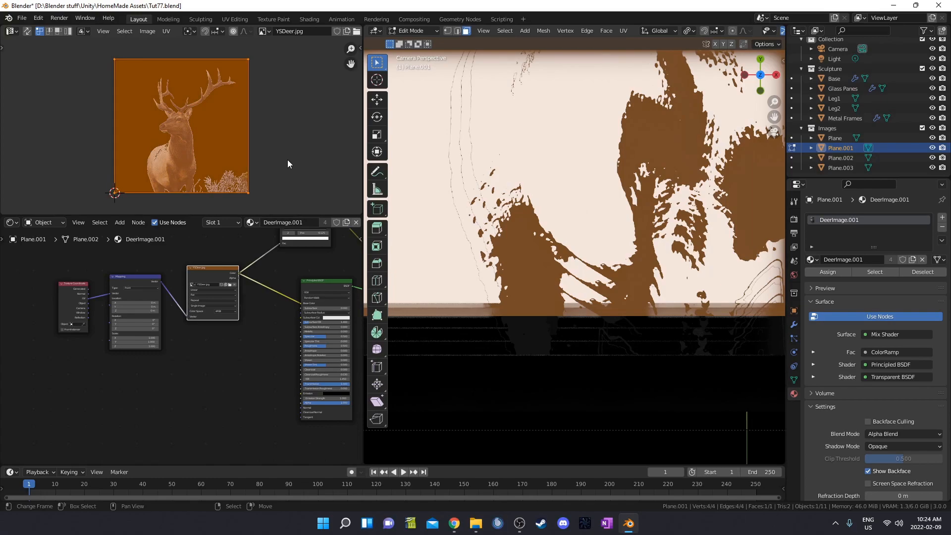
key(s)
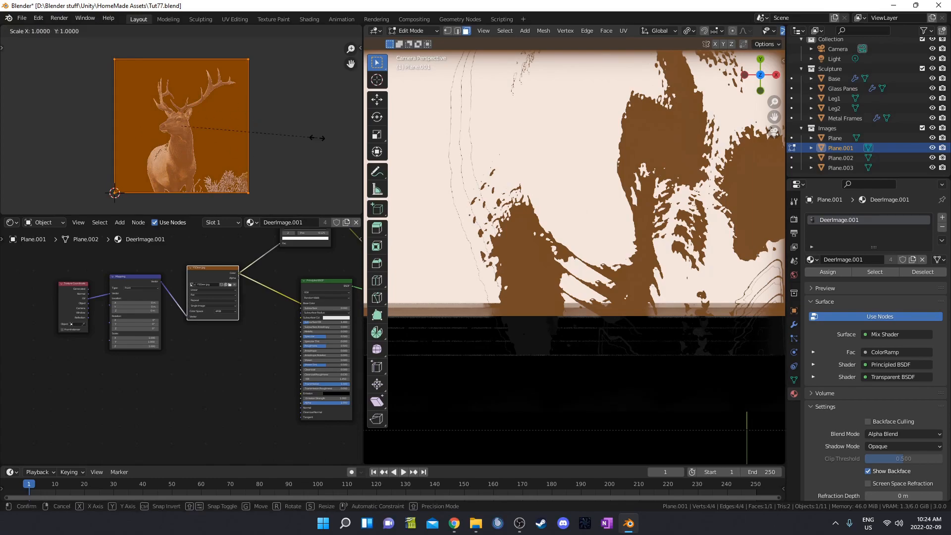
click(274, 112)
key(Tab)
Scale Plane.003's UV map to about 1.037 around its center to shrink its deer image slightly.
click(838, 157)
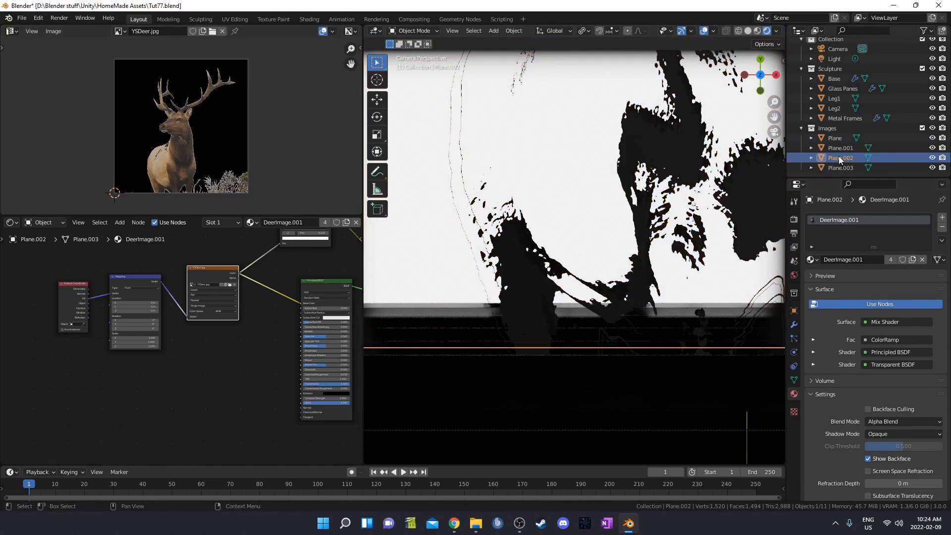
click(831, 168)
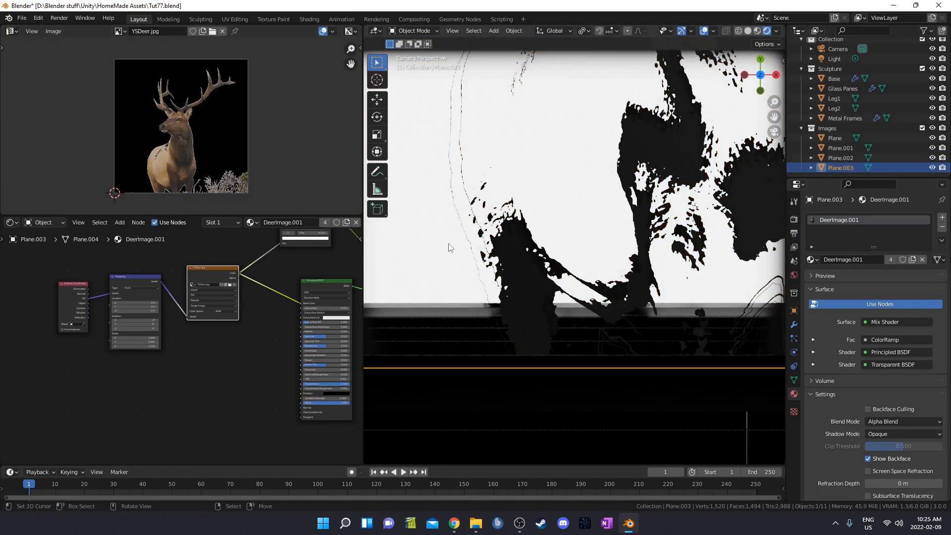
key(Tab)
key(a)
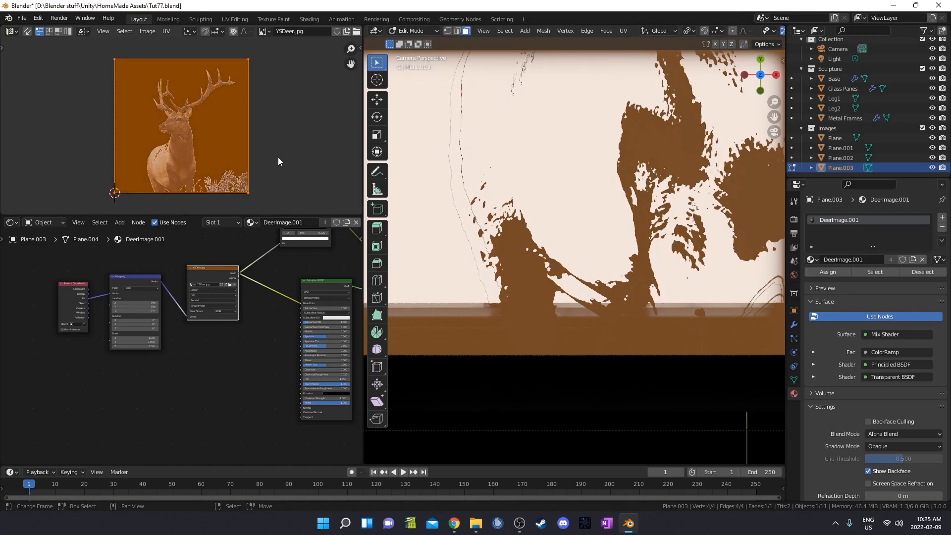
key(s)
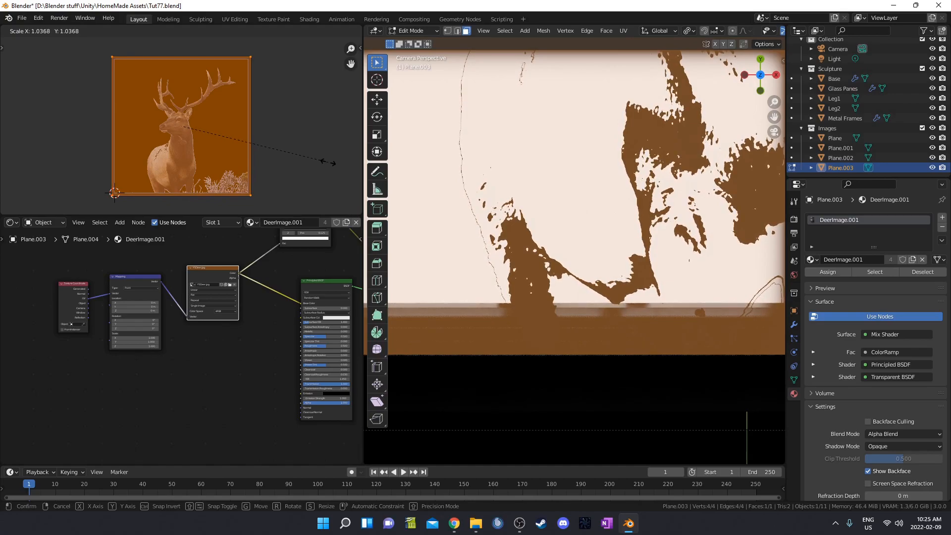
click(329, 163)
key(Tab)
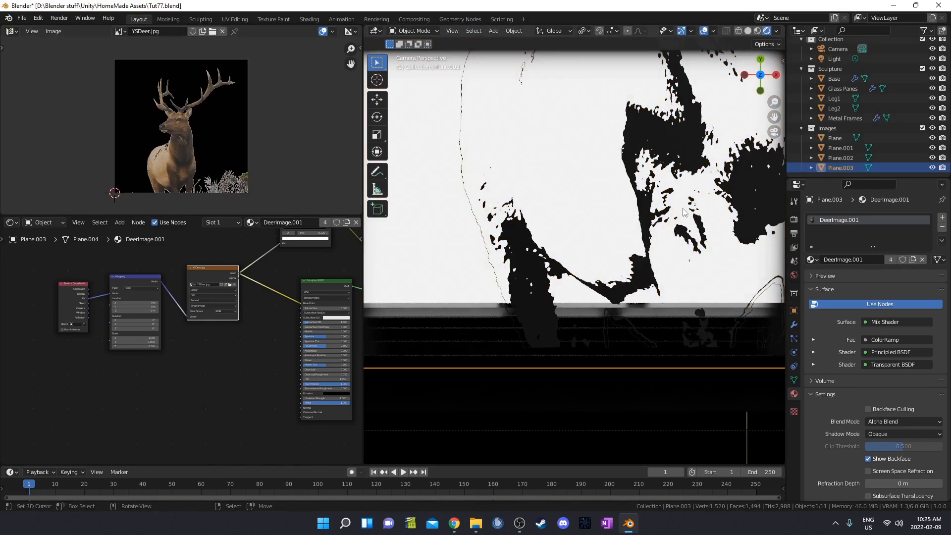
Show the object transform values and compare the Z locations of the four image planes.
key(n)
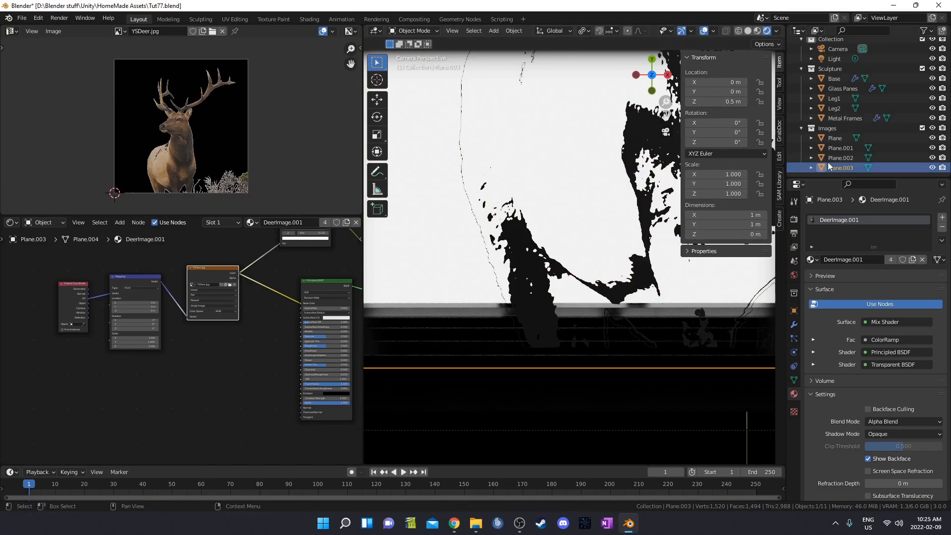
click(842, 137)
click(843, 148)
click(844, 158)
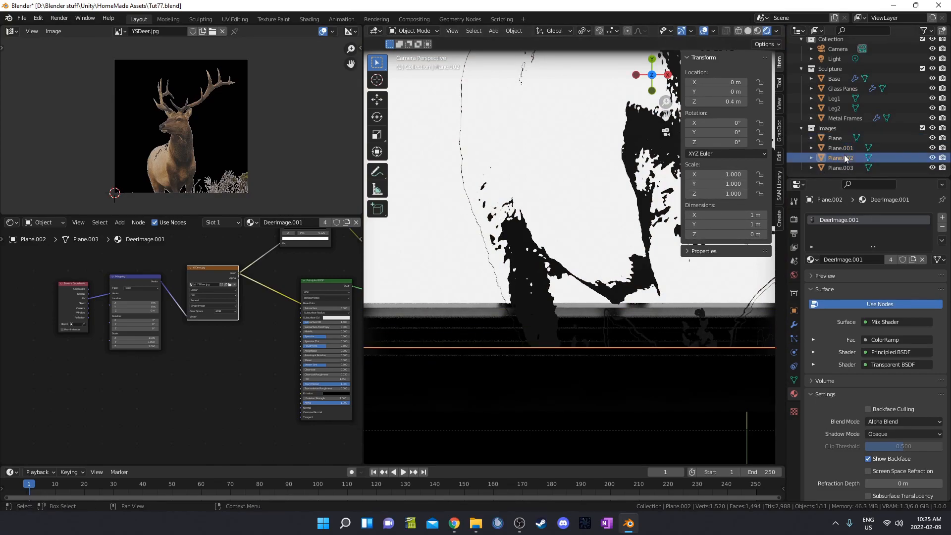
click(842, 168)
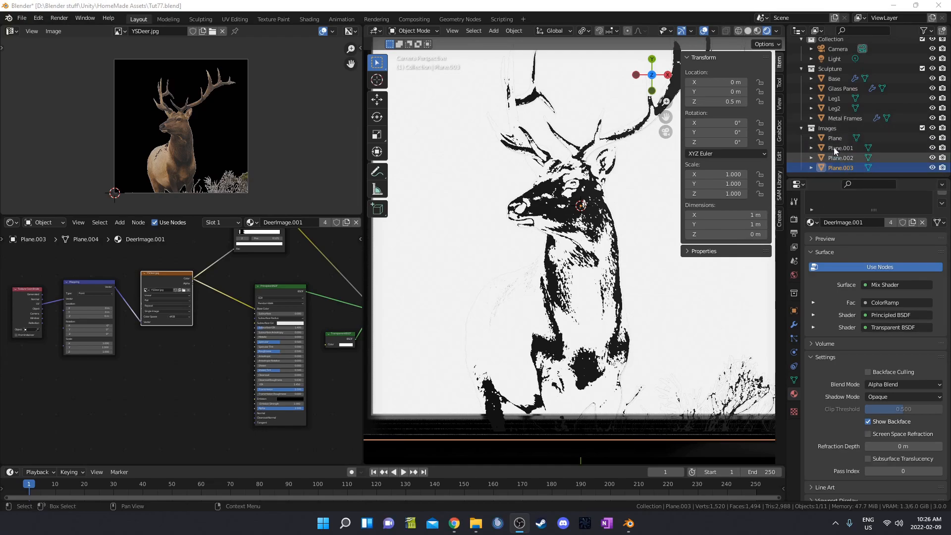
Enable Screen Space Refraction for the DeerImage.001 material and inspect the layered deer up close.
click(880, 435)
shift+middle_drag(580, 326, 558, 281)
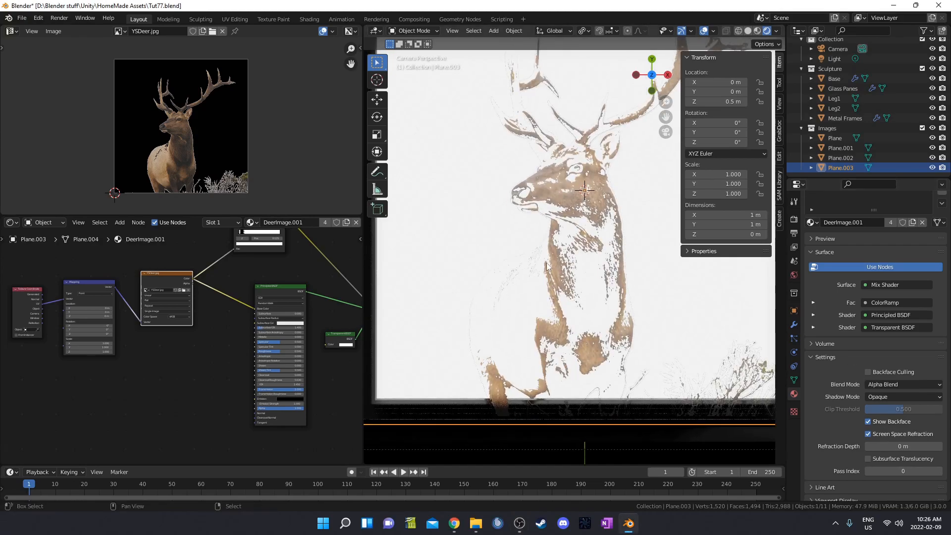
scroll(551, 285, up, 2)
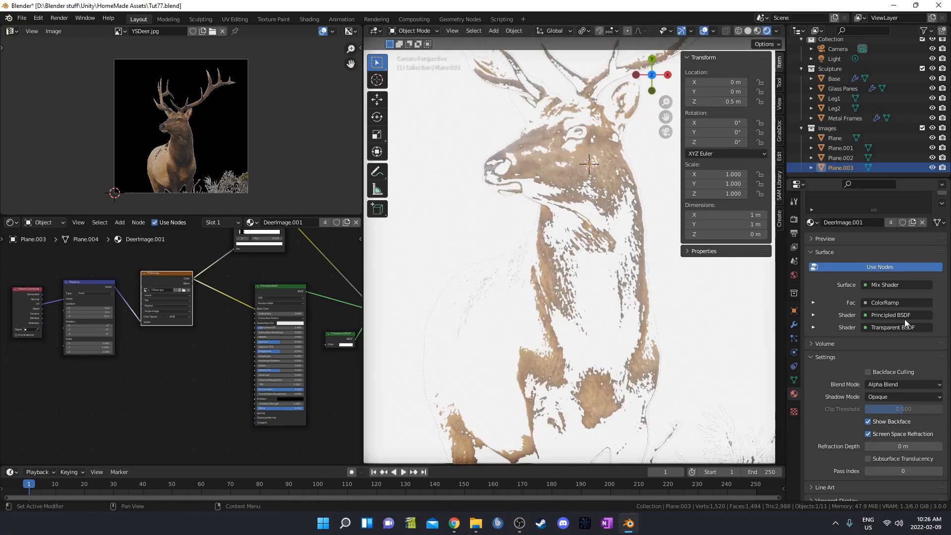
scroll(691, 209, down, 3)
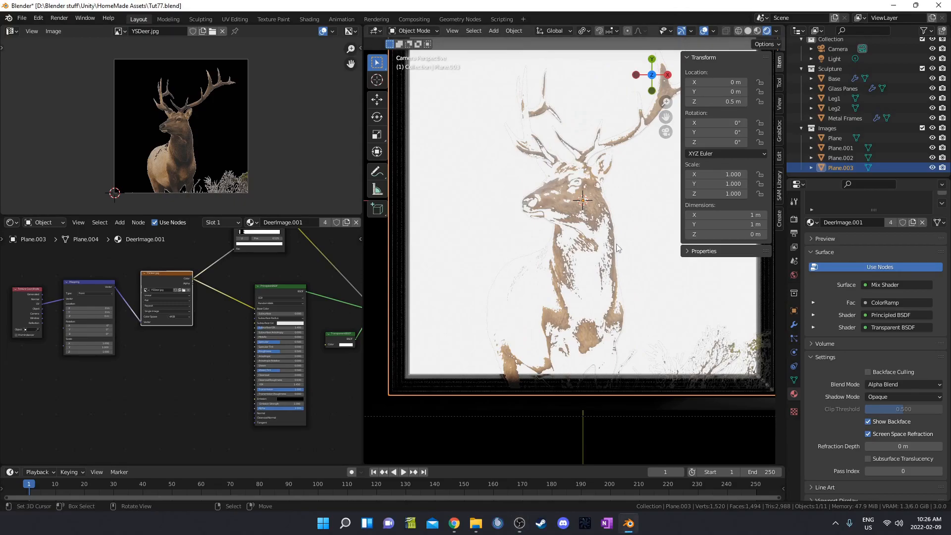
Hide the transform values and switch the render engine to Cycles.
key(n)
click(793, 219)
click(895, 217)
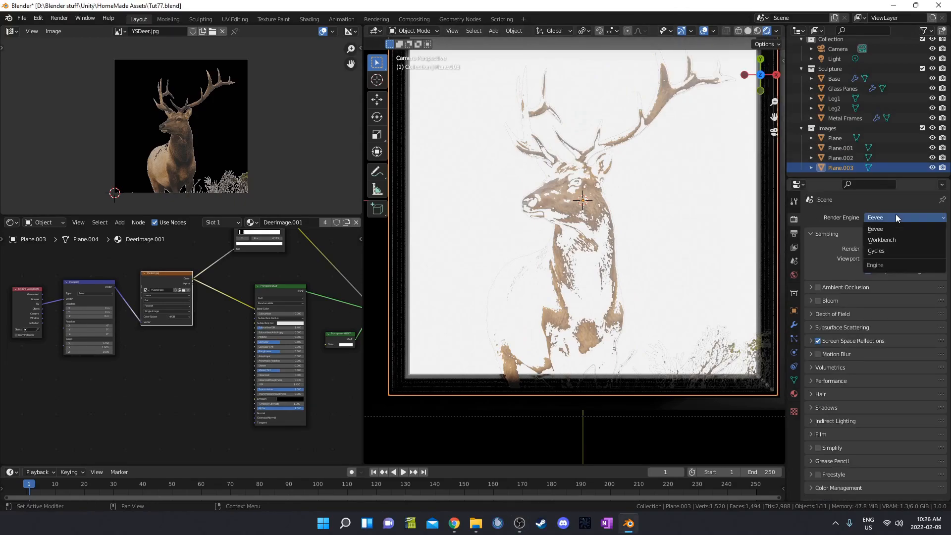
click(891, 250)
Check Plane.001 within the stack and give it its own independent copy of the DeerImage.001 material.
click(836, 147)
middle_drag(574, 257, 592, 295)
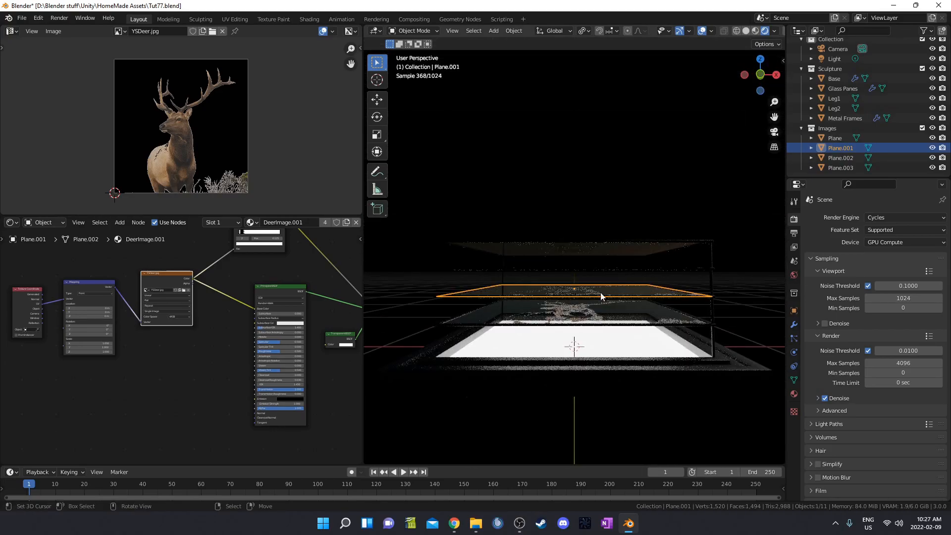
middle_drag(635, 322, 641, 347)
key(KP_0)
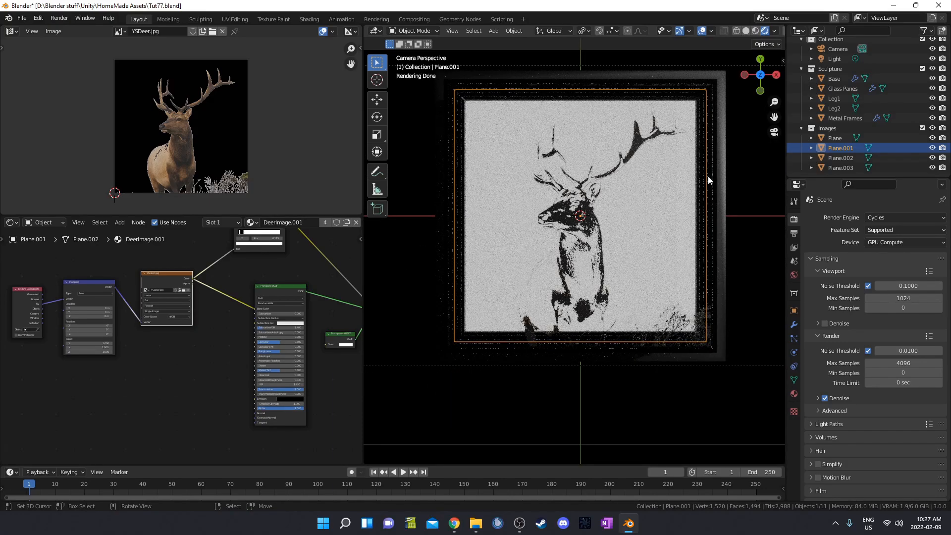
middle_drag(270, 255, 246, 269)
click(345, 221)
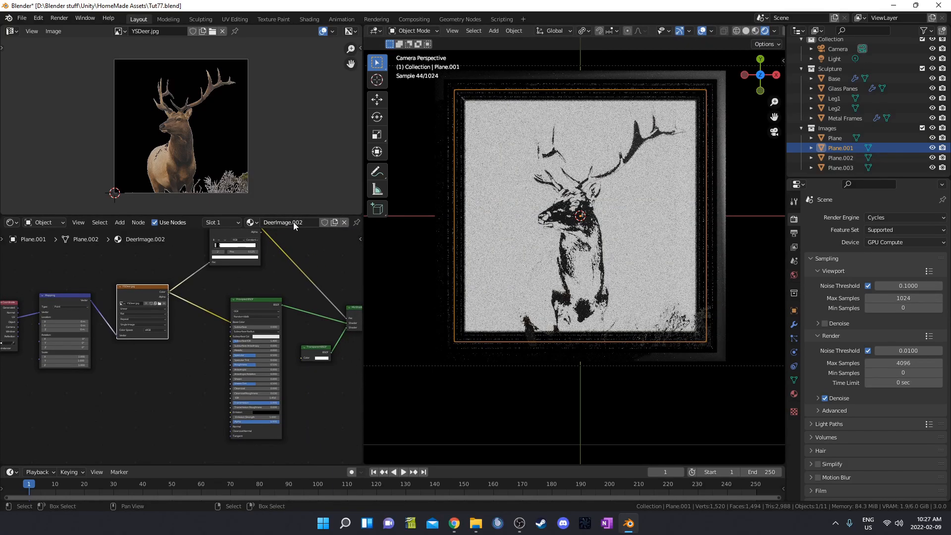
Close the image editor area above the shader editor and widen the shader editor toward the 3D viewport.
middle_drag(192, 337, 152, 397)
scroll(177, 361, up, 2)
middle_drag(633, 185, 560, 324)
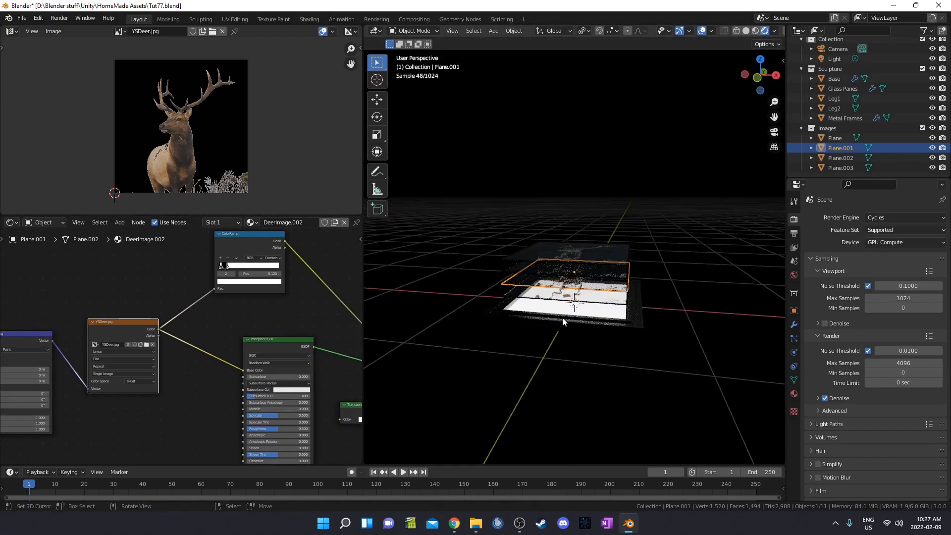
key(KP_0)
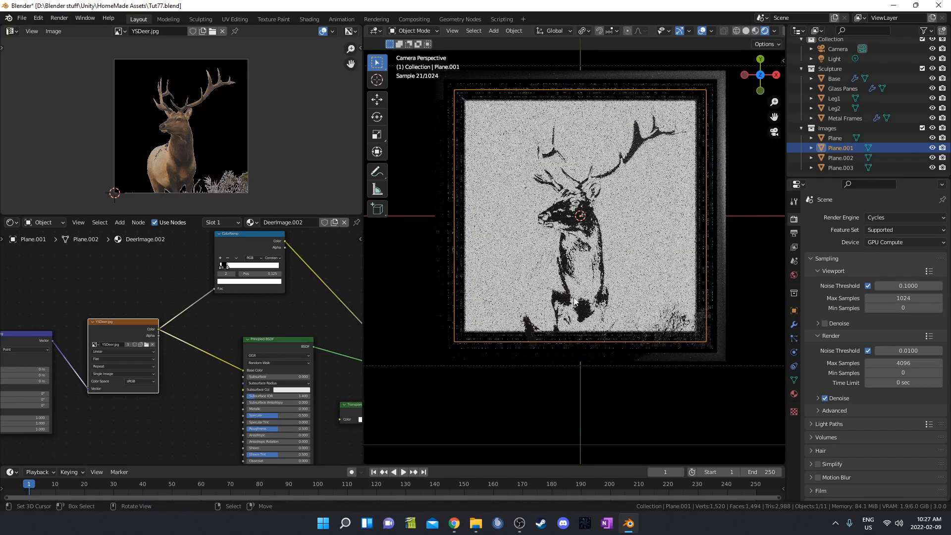
drag(363, 203, 343, 136)
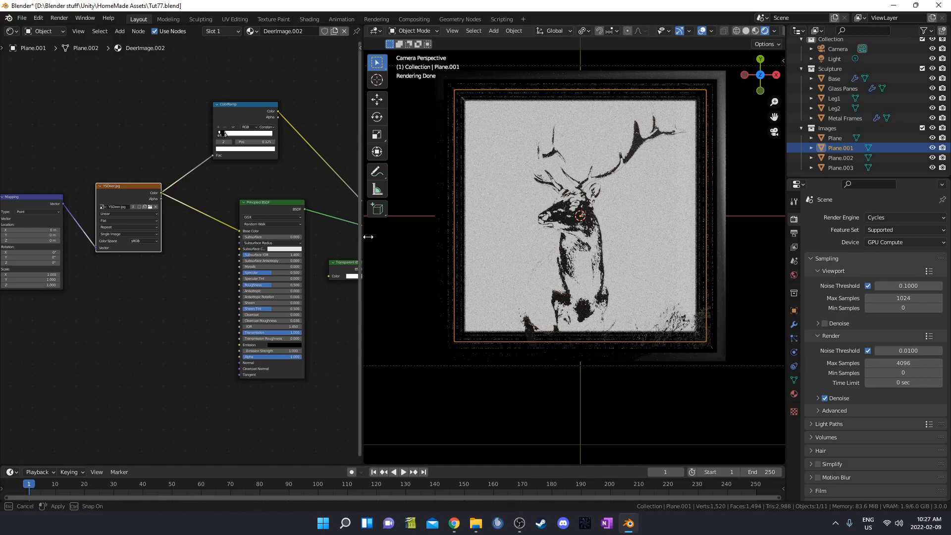
drag(363, 236, 477, 243)
middle_drag(164, 364, 158, 387)
scroll(308, 240, up, 8)
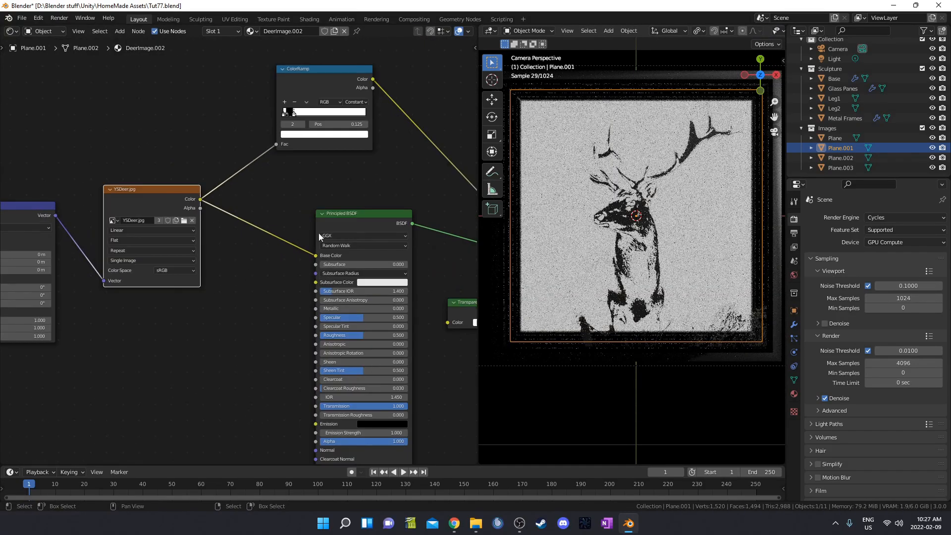
In Plane.001's ColorRamp, set the position of stop 2 to 0.293 and of the black stop 1 to 0.164.
middle_drag(314, 191, 199, 319)
scroll(199, 319, up, 2)
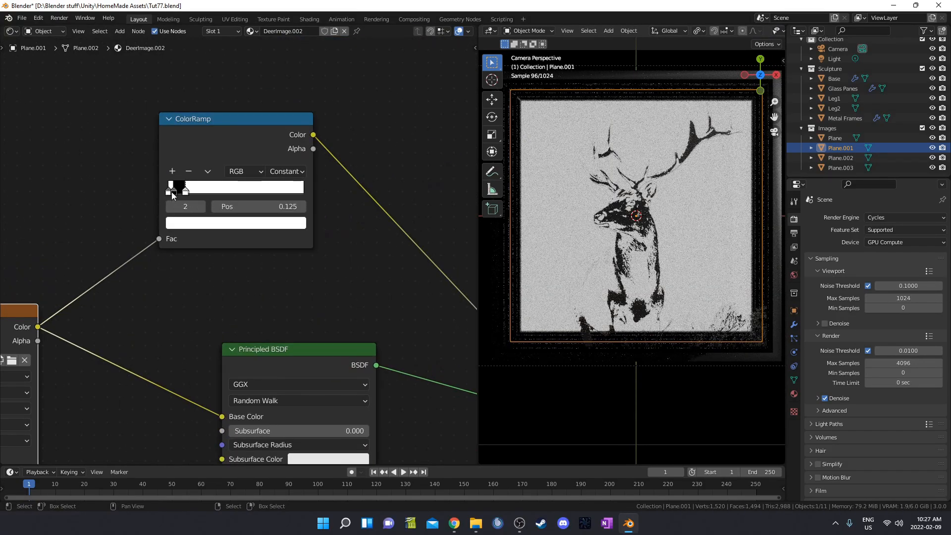
click(170, 191)
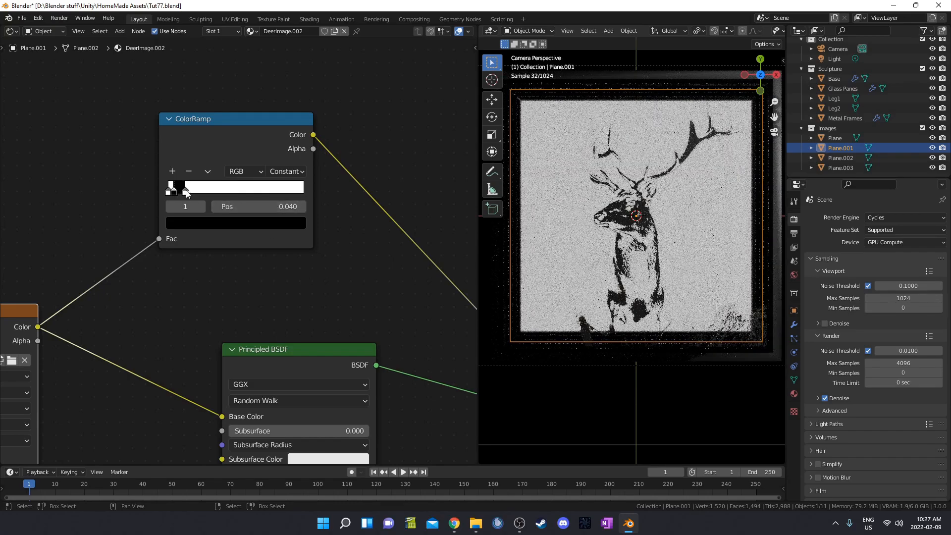
click(186, 192)
click(260, 206)
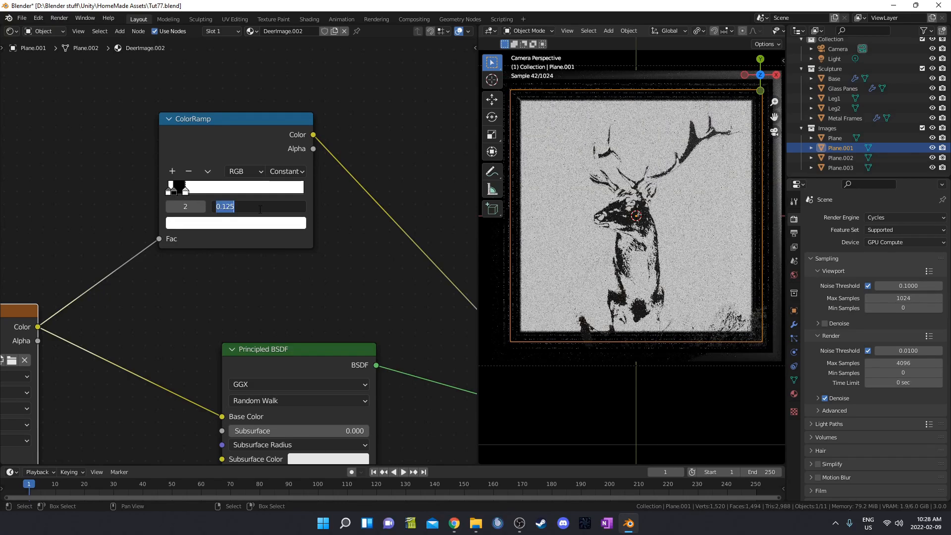
text(.293)
key(Return)
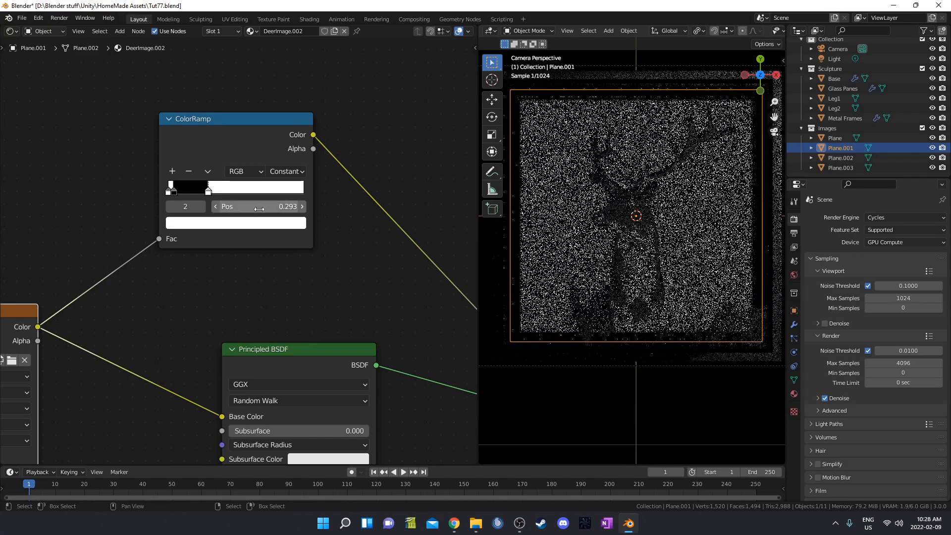
click(172, 191)
click(253, 207)
text(.164)
key(Return)
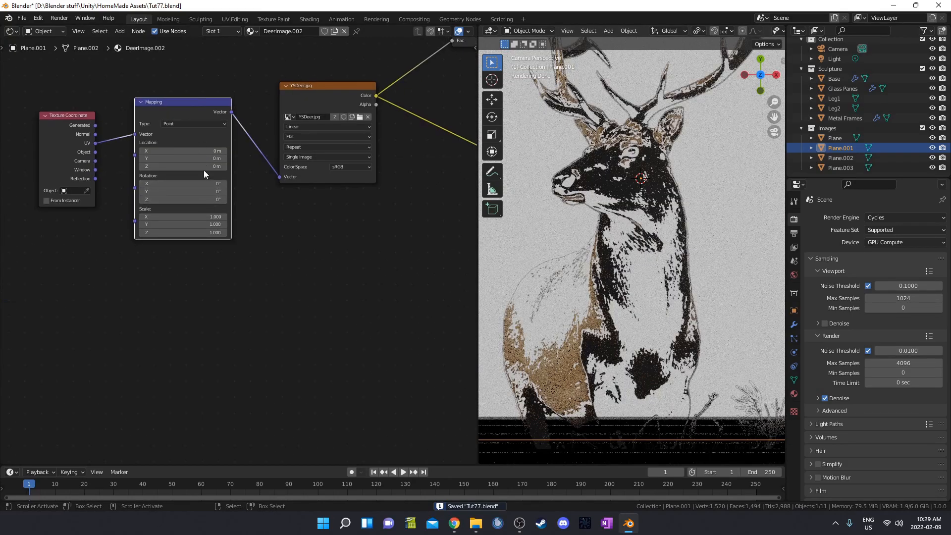
Duplicate the Mapping node below the original and feed the copy from the Texture Coordinate's Object output.
key(shift+d)
click(233, 333)
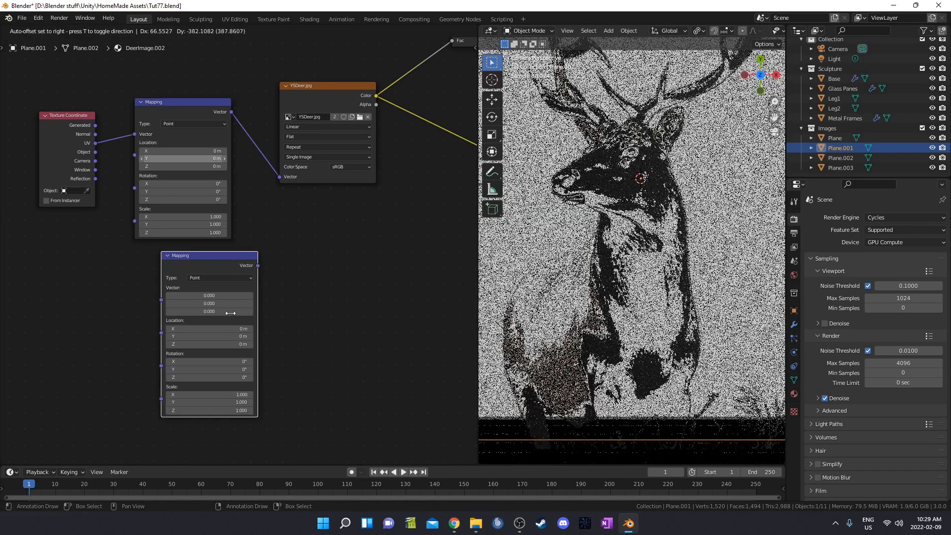
drag(95, 152, 182, 364)
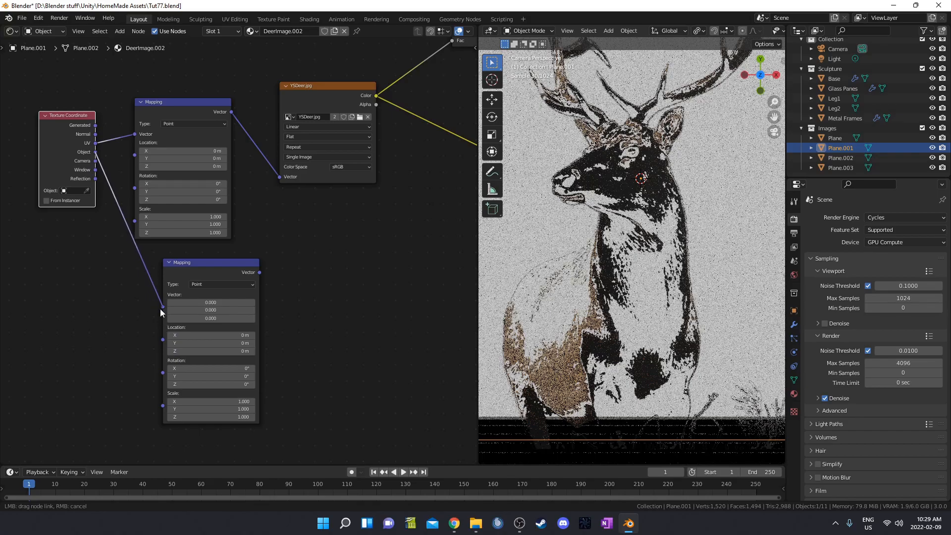
drag(160, 308, 162, 307)
Place another copy of the Mapping node beside the lower one and connect the lower one's Vector output into it.
key(shift+d)
click(336, 256)
drag(259, 271, 283, 295)
drag(320, 255, 314, 266)
Add a Voronoi Texture node after the second lower Mapping node and connect that Mapping's output to its Vector input.
middle_drag(344, 355, 157, 328)
key(shift+a)
click(227, 330)
text(voronoi)
key(Return)
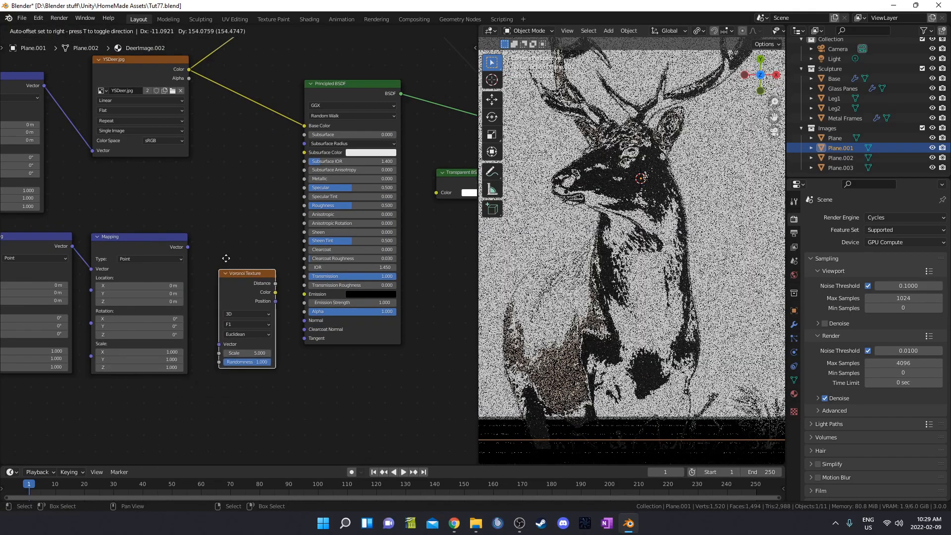
click(214, 214)
drag(188, 247, 207, 299)
Move the Principled BSDF, Transparent BSDF, Mix Shader and Material Output nodes farther from the Voronoi Texture to make room.
key(Home)
drag(265, 130, 481, 340)
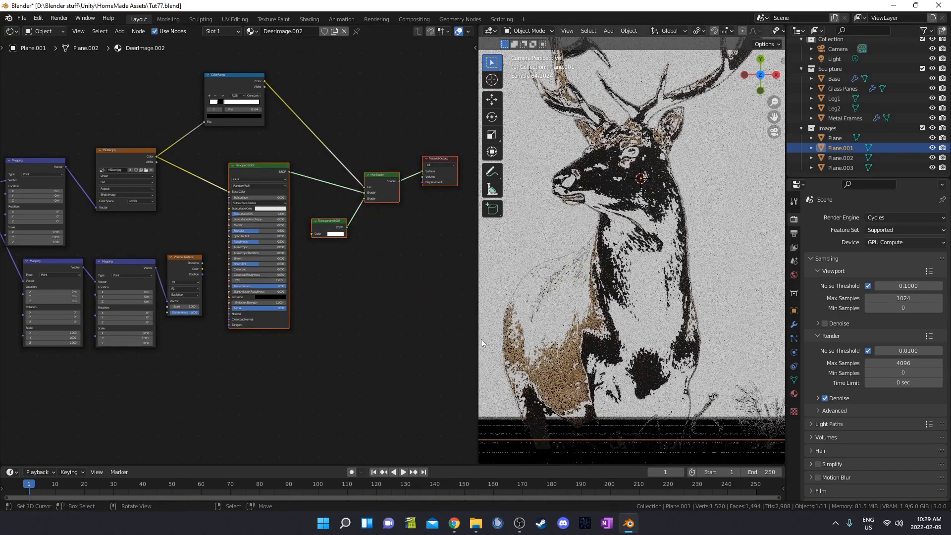
key(h)
key(h)
key(g)
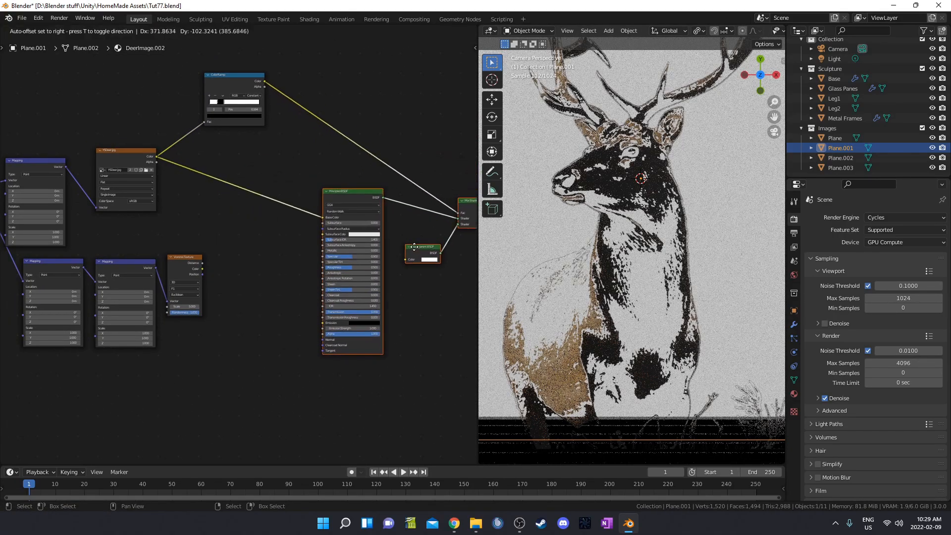
click(313, 245)
scroll(305, 277, up, 3)
key(shift+a)
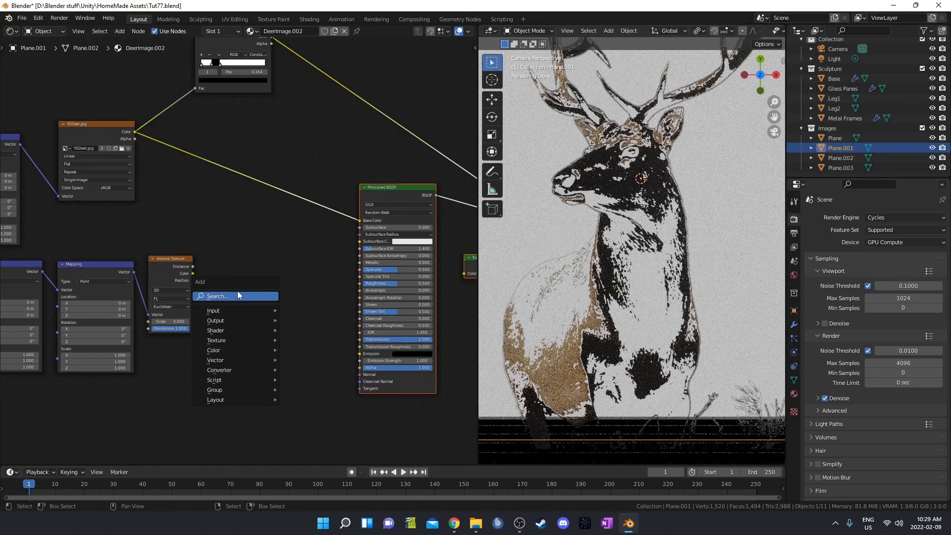
key(c)
key(l)
key(Escape)
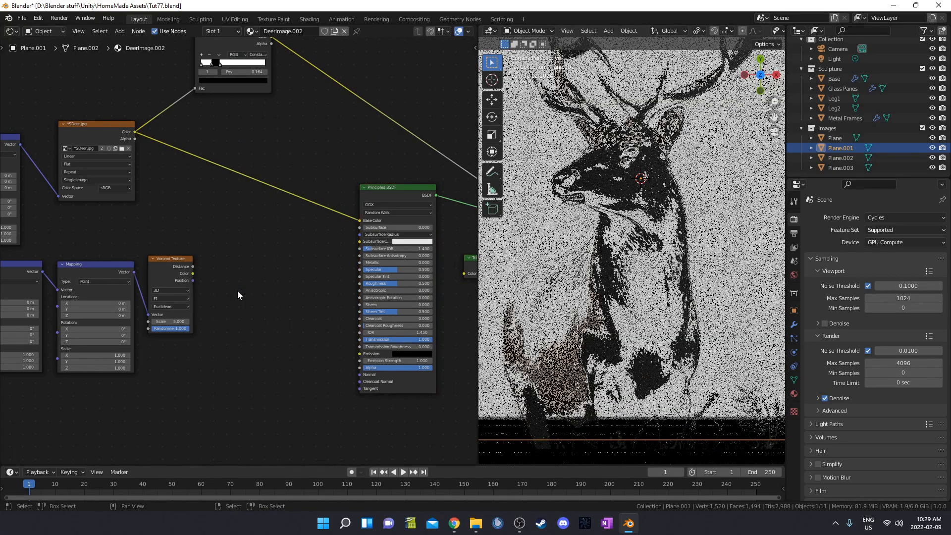
Add a ColorRamp node after the Voronoi Texture and connect the Voronoi's Distance output to its Fac input.
key(shift+a)
click(225, 236)
text(col)
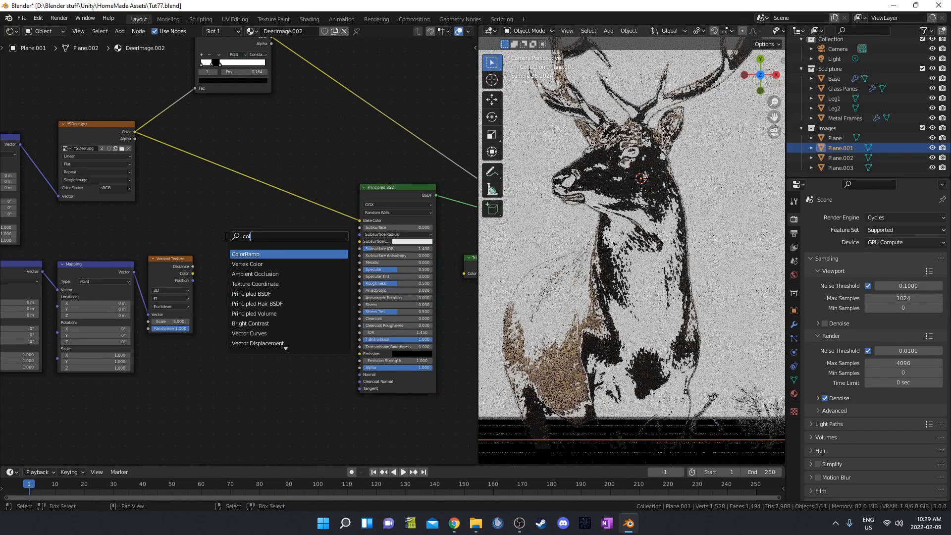
key(Return)
click(200, 274)
scroll(200, 274, up, 3)
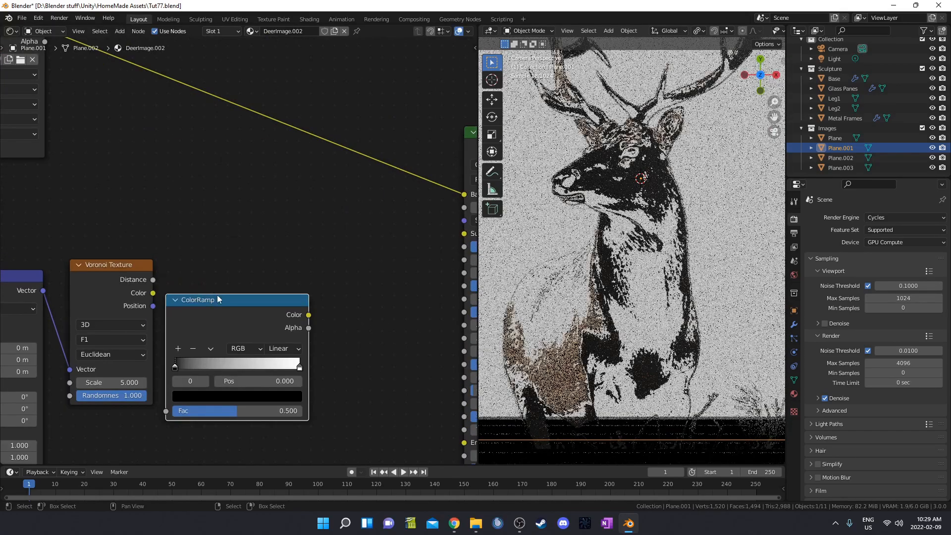
drag(214, 293, 238, 260)
drag(153, 280, 193, 364)
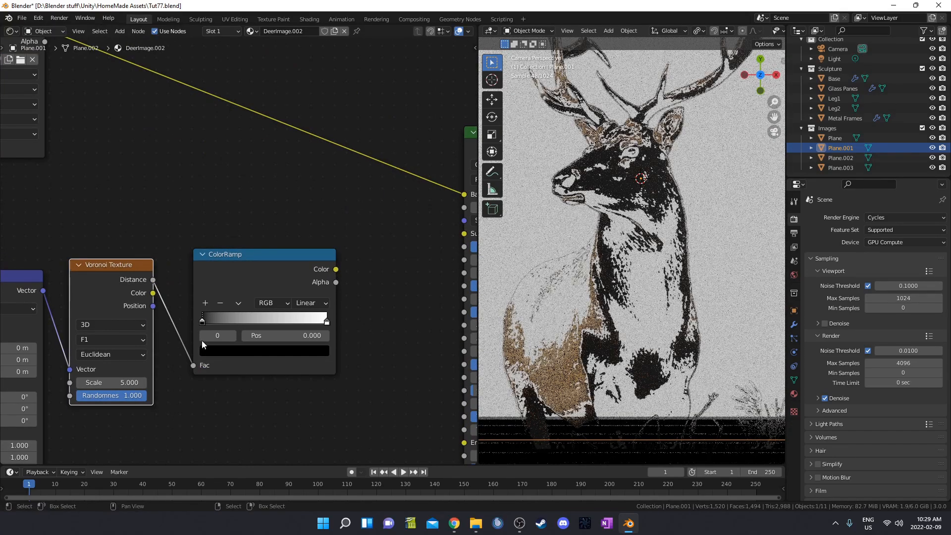
Reverse the new ColorRamp so white comes first, set Constant interpolation, and position the black stop at 0.45.
drag(211, 323, 266, 323)
drag(326, 323, 201, 322)
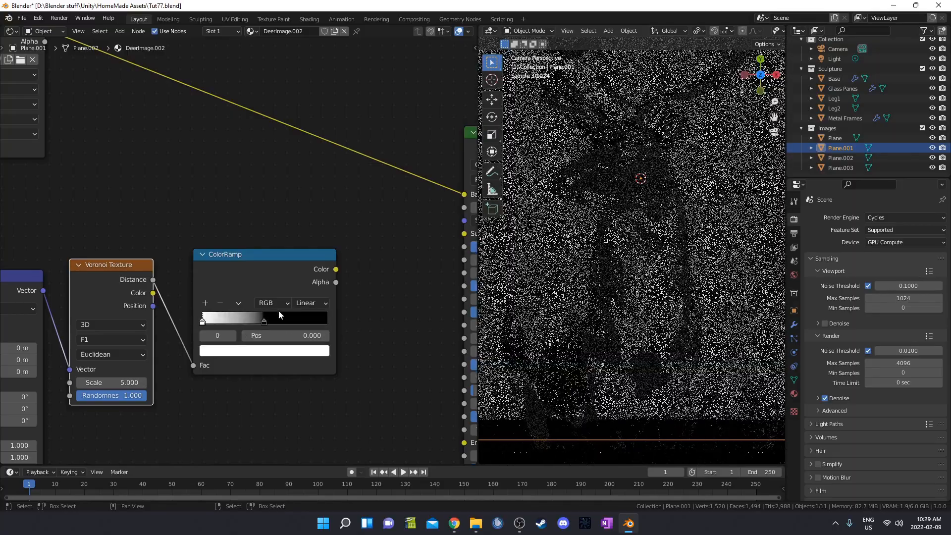
click(297, 305)
click(311, 368)
click(264, 322)
click(287, 336)
text(0.45)
key(Return)
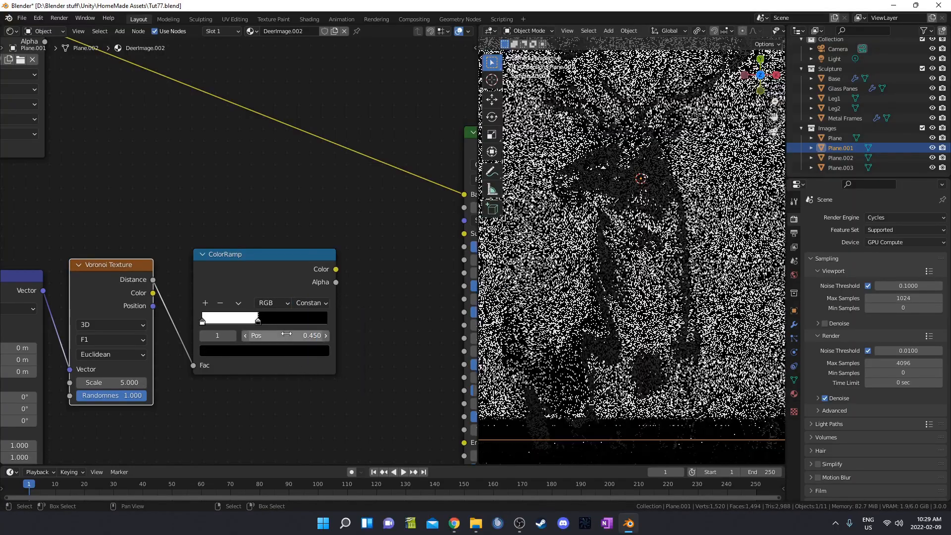
Set the Voronoi Texture's Scale to 200 and its Randomness to 0.
scroll(191, 367, up, 1)
click(188, 379)
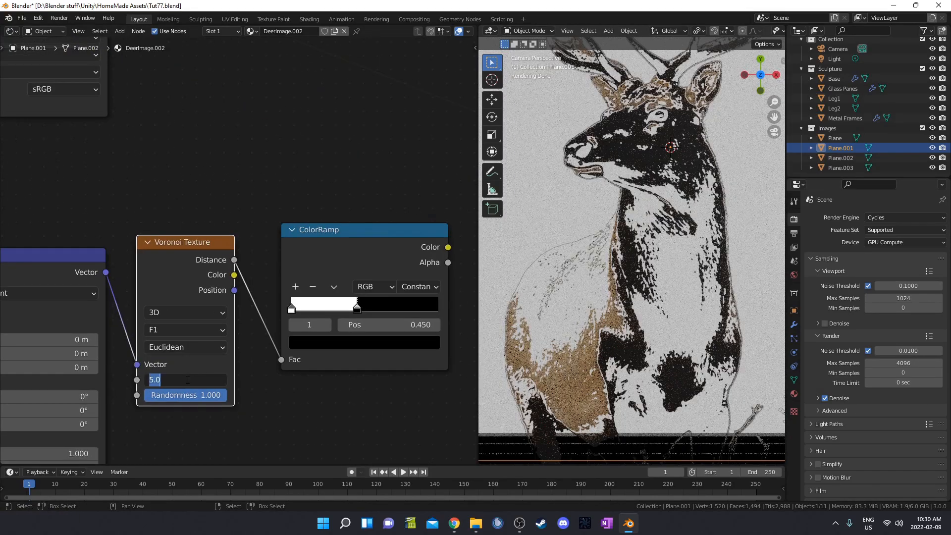
text(200)
key(Return)
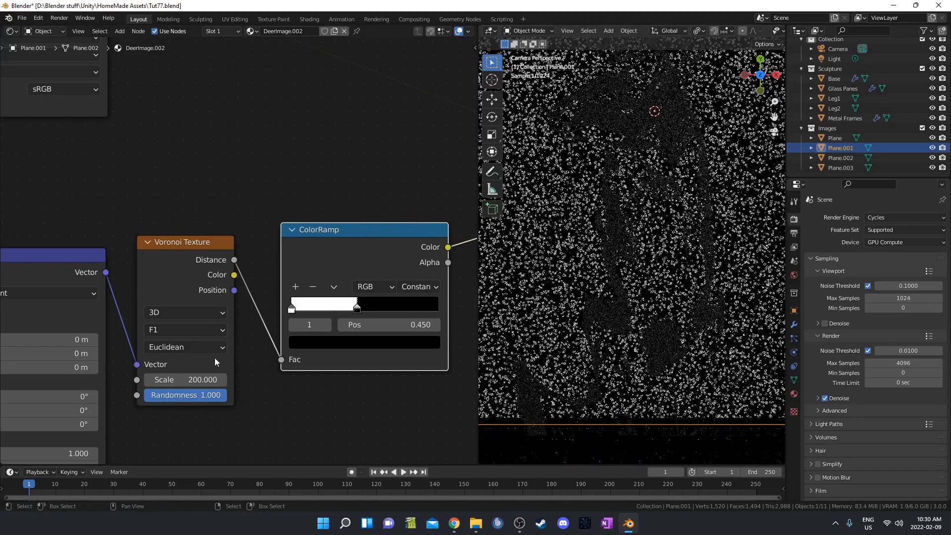
click(182, 395)
text(0)
key(Return)
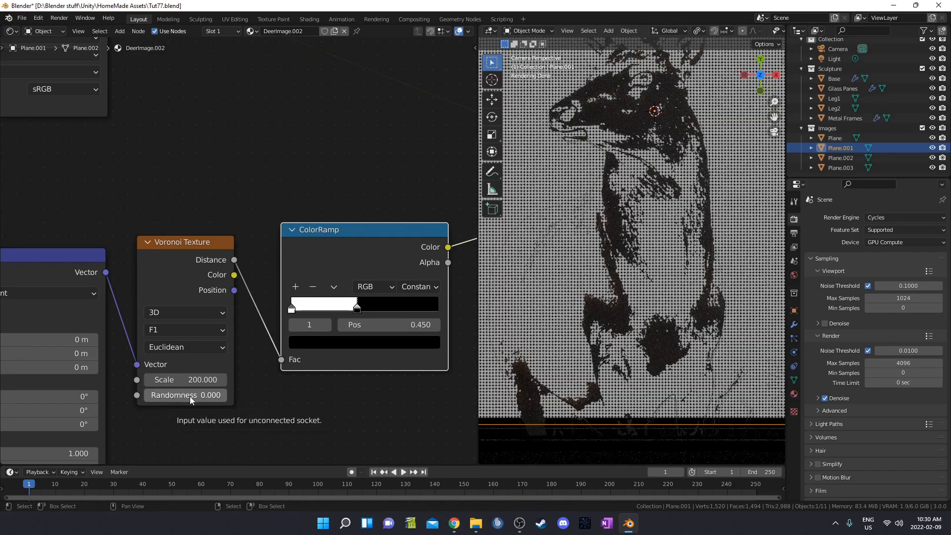
Set the Z rotation of the first lower Mapping node to 35°.
scroll(159, 410, down, 2)
middle_drag(158, 410, 292, 387)
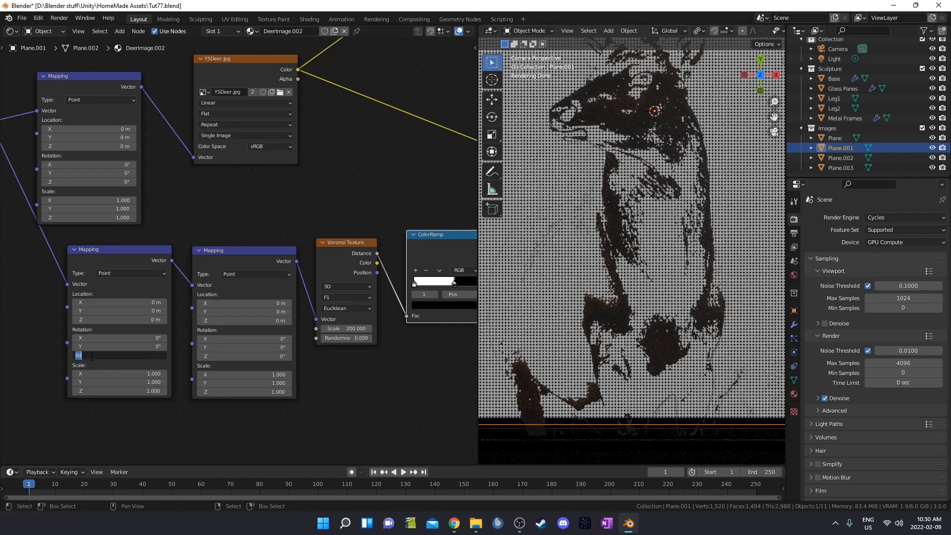
key(Return)
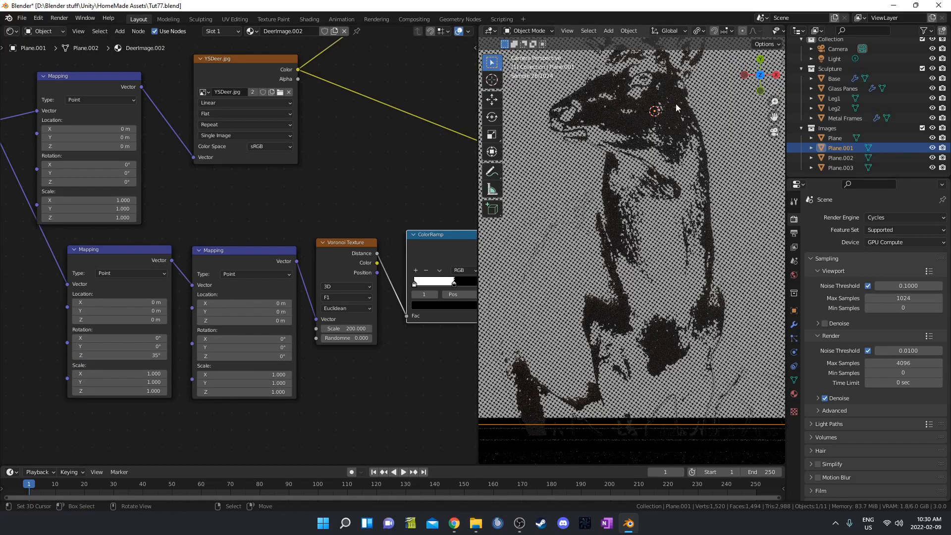
Set the Y scale of the second lower Mapping node, which feeds the Voronoi Texture, to 3.
shift+scroll(257, 314, down, 3)
click(265, 310)
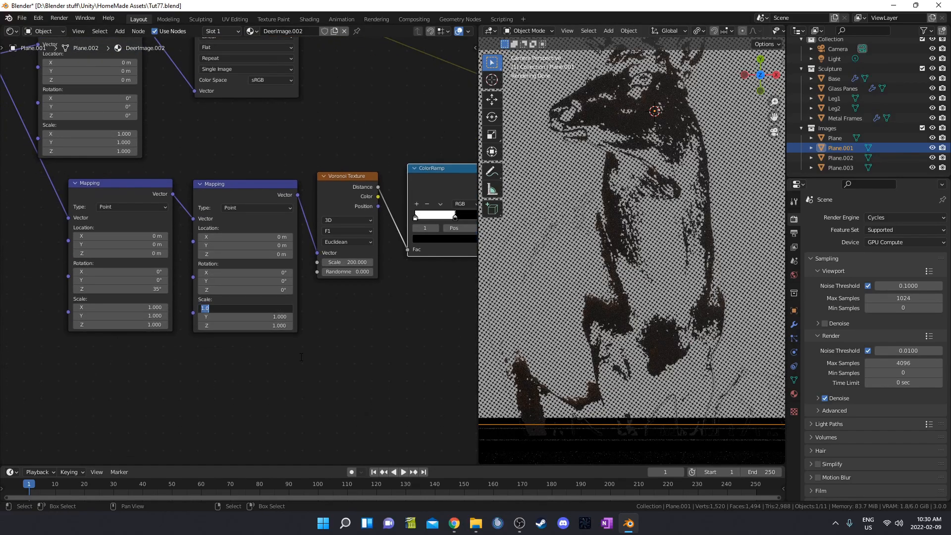
key(Tab)
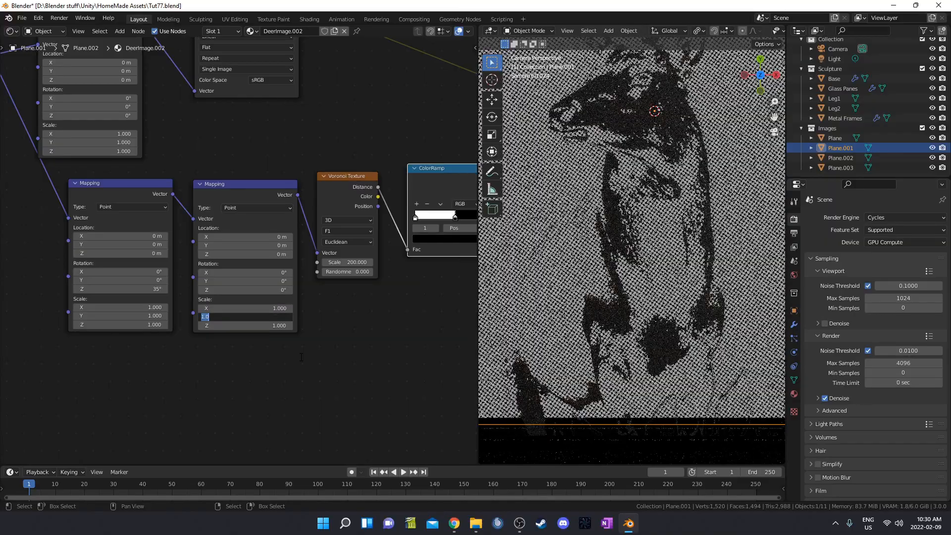
text(3)
key(Return)
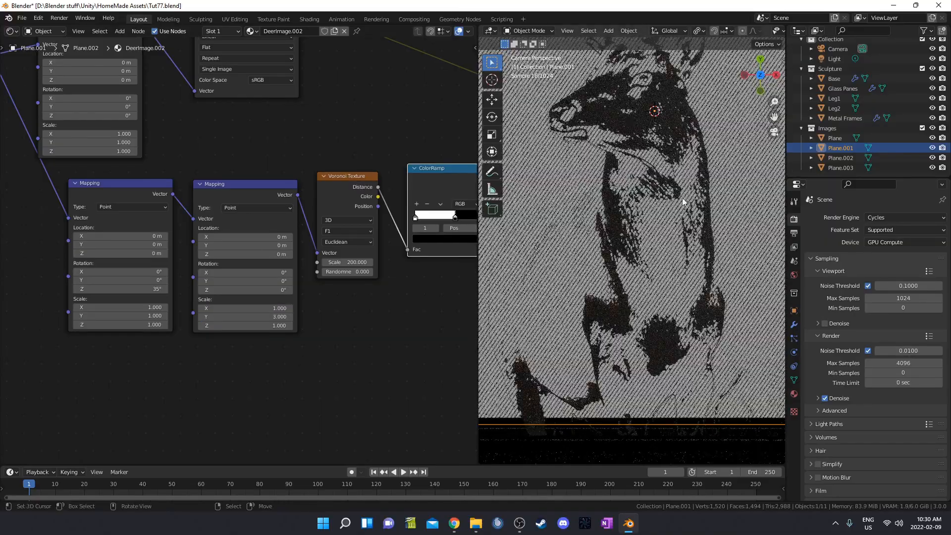
scroll(658, 308, up, 3)
scroll(652, 308, down, 3)
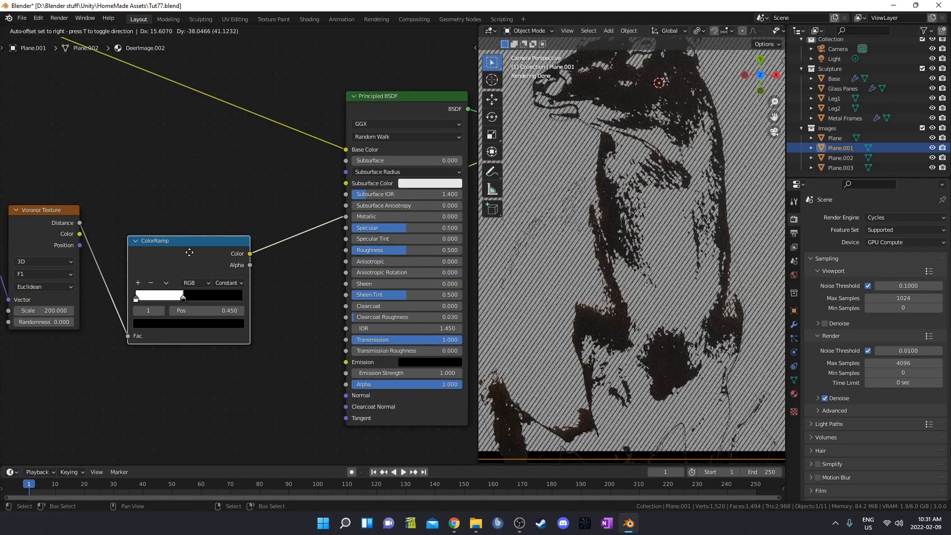
Reposition the Voronoi ColorRamp and connect its Color output to the Principled BSDF's Alpha input.
drag(237, 232, 254, 246)
drag(321, 354, 331, 356)
middle_drag(371, 104, 313, 217)
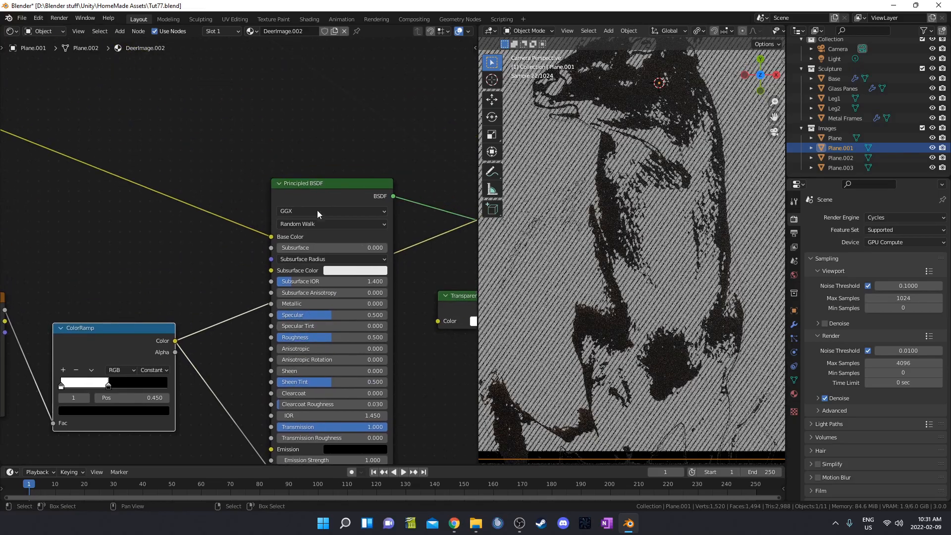
Preview the Principled BSDF on its own, followed by the Voronoi ColorRamp, and compare the patterns up close.
ctrl+shift+click(343, 187)
scroll(649, 333, up, 4)
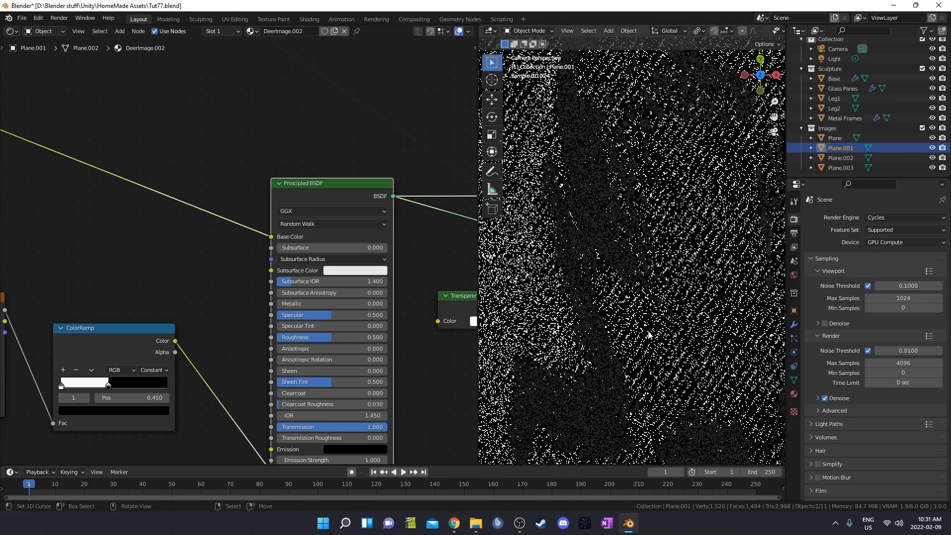
middle_drag(154, 364, 209, 271)
ctrl+shift+click(185, 245)
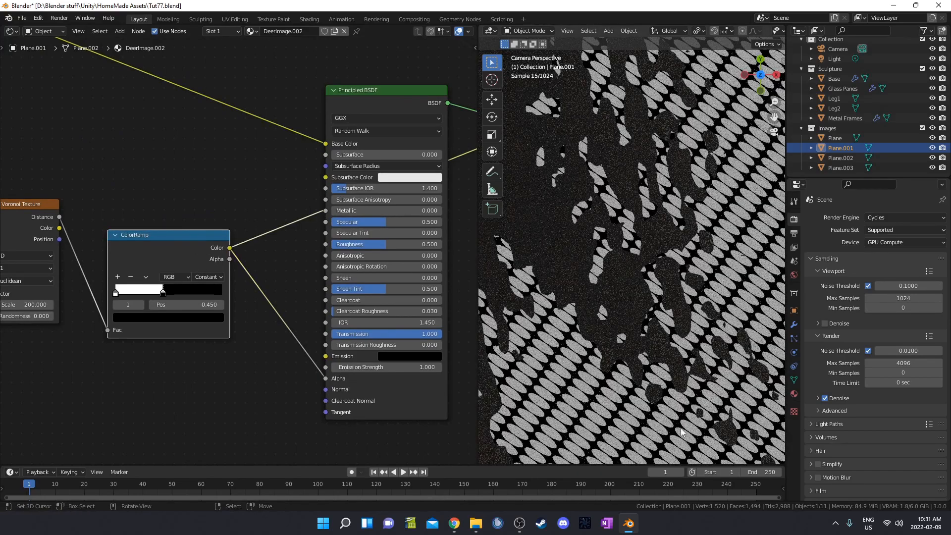
Route the Mix Shader back into the Material Output's Surface and examine the dash pattern on the deer's body.
scroll(238, 277, down, 2)
scroll(248, 261, down, 2)
middle_drag(396, 250, 269, 300)
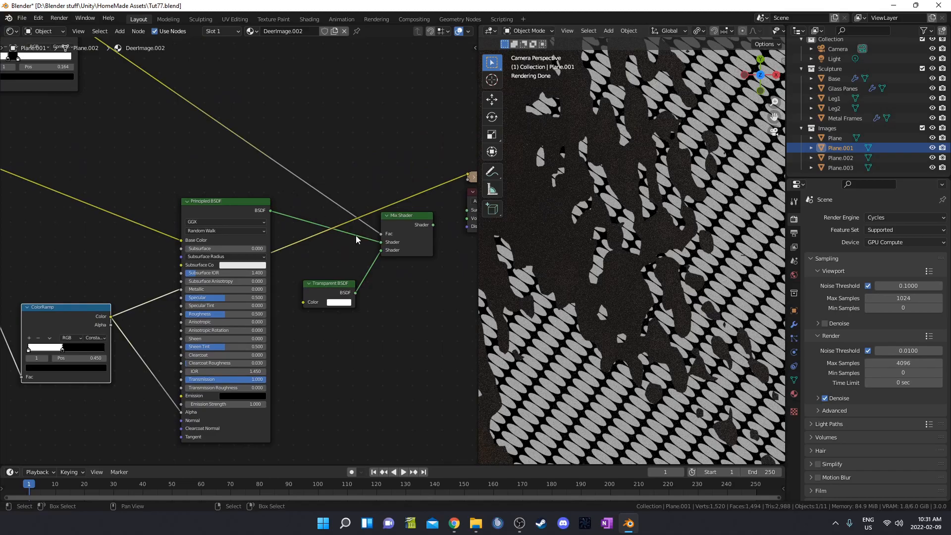
middle_drag(355, 238, 336, 246)
ctrl+shift+click(403, 227)
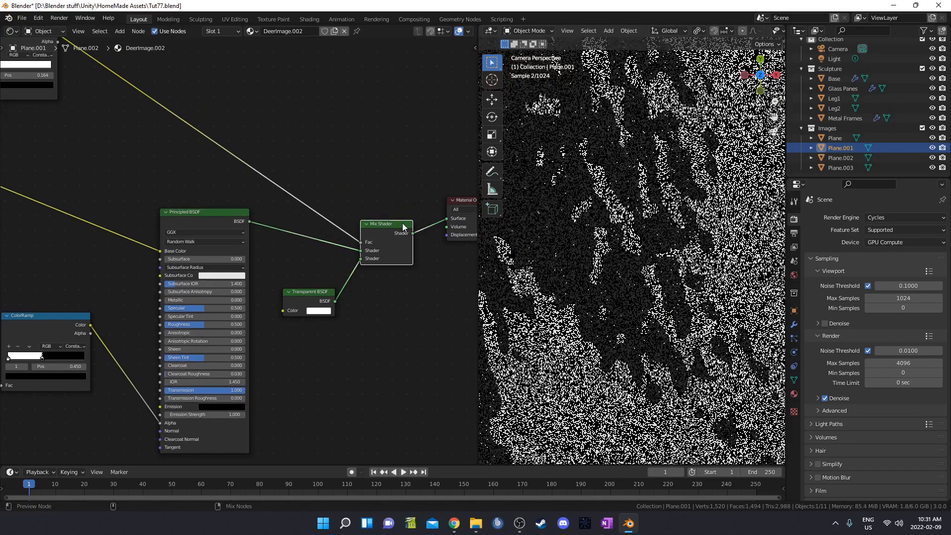
scroll(278, 317, down, 4)
scroll(581, 334, down, 4)
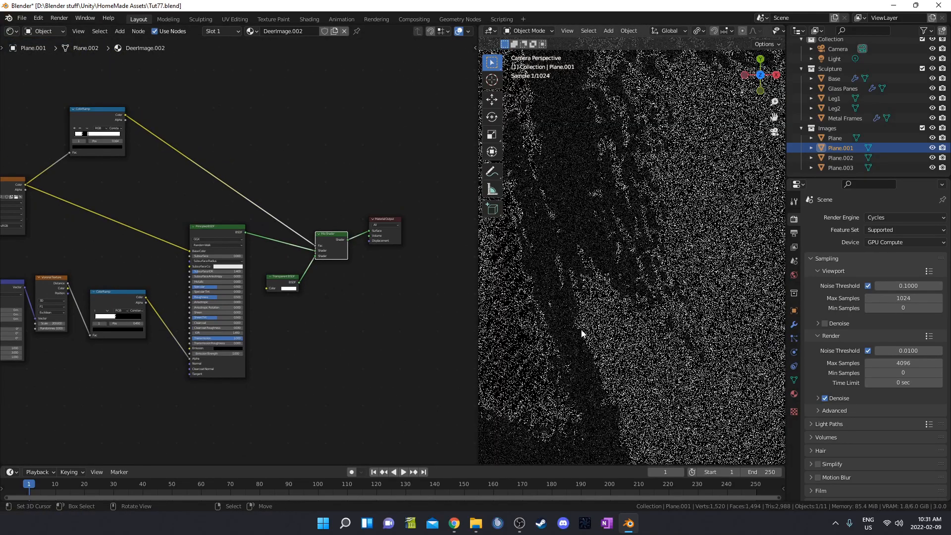
shift+middle_drag(555, 339, 630, 253)
scroll(589, 333, up, 3)
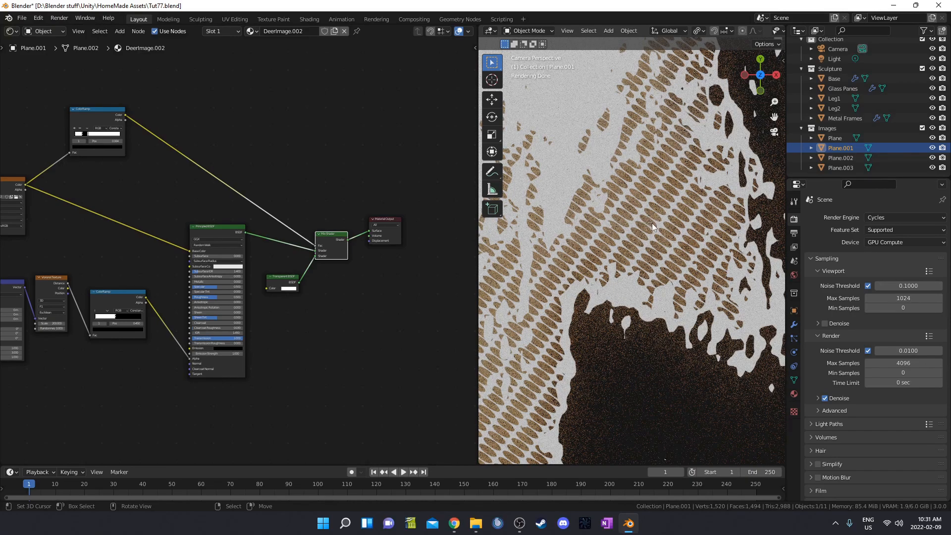
scroll(231, 281, down, 1)
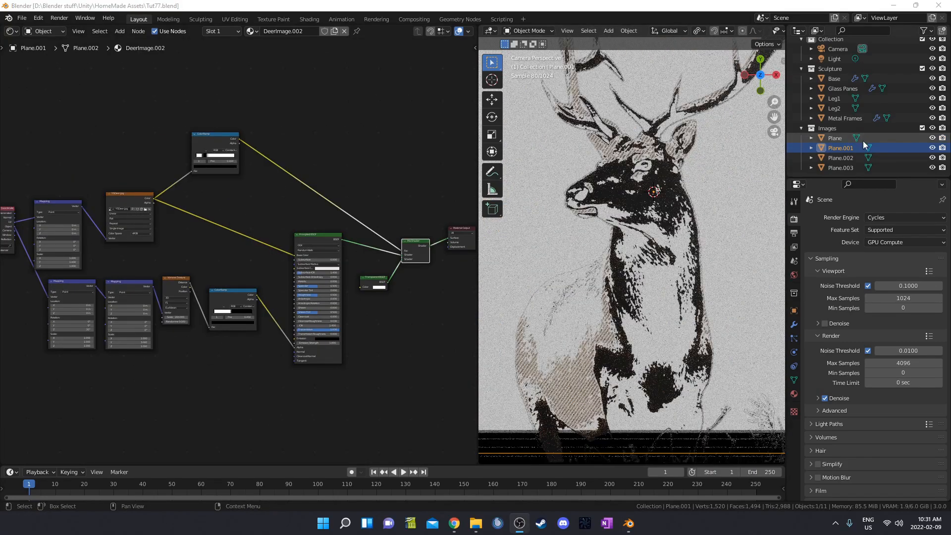
Assign the DeerImage.002 material to Plane.002 and make it a separate single-user copy.
click(839, 158)
middle_drag(566, 380, 607, 275)
scroll(607, 276, up, 4)
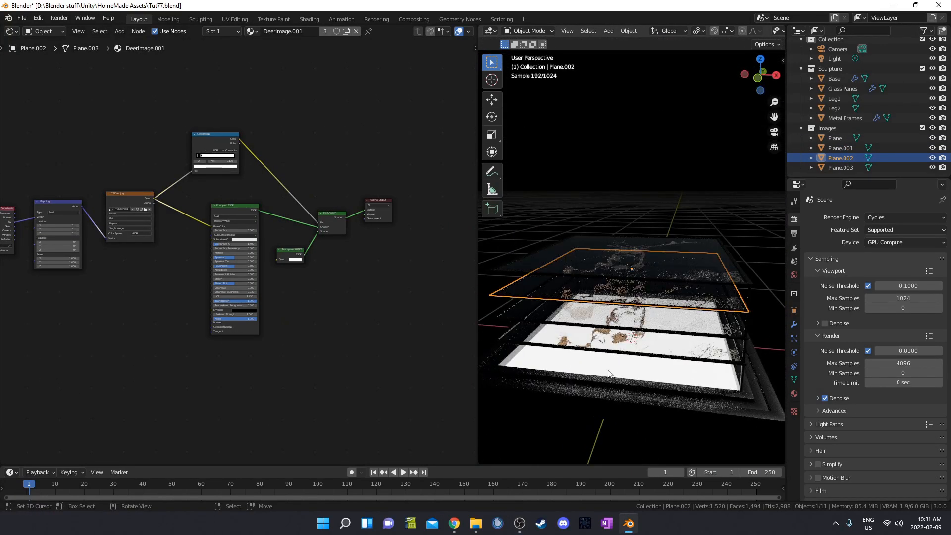
key(KP_0)
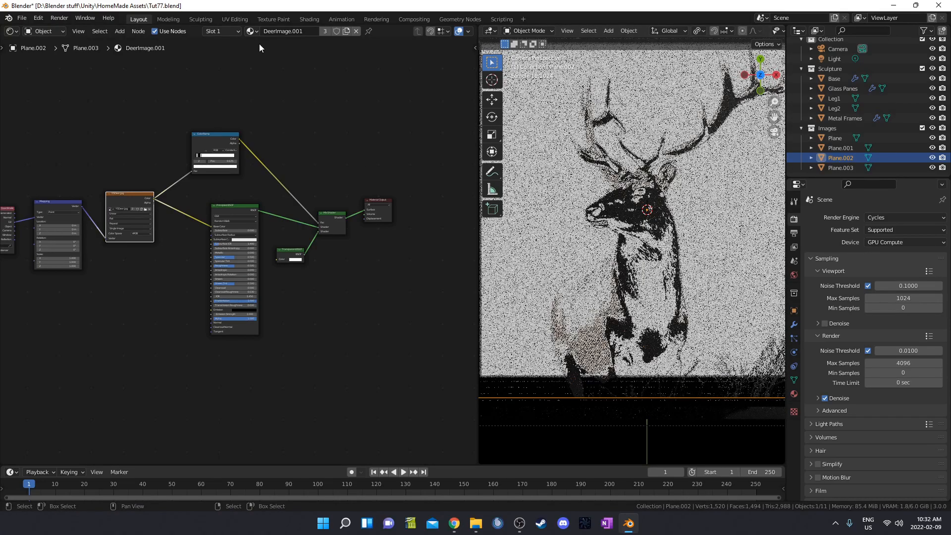
click(252, 30)
click(269, 83)
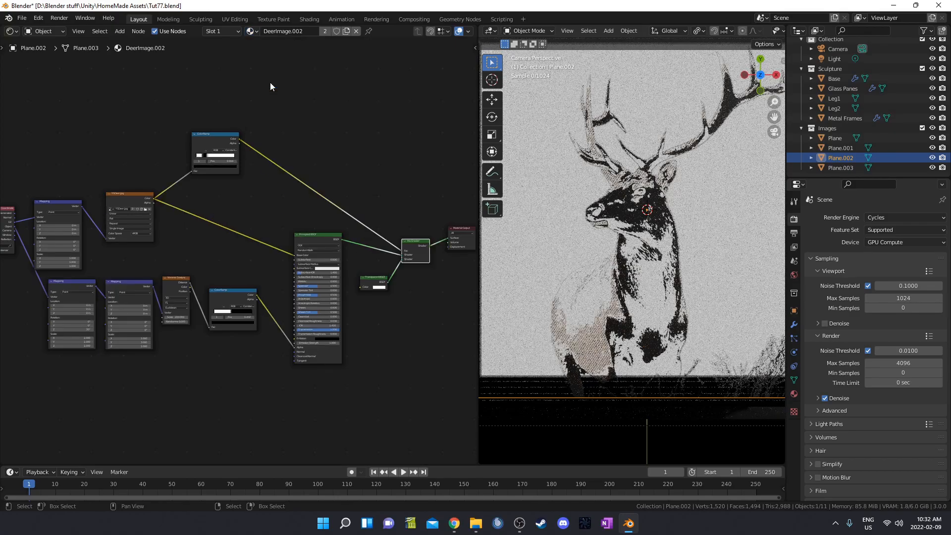
click(348, 30)
In the copied material, set the first lower Mapping's Z rotation to 45° and the second's scale to X 4.3, Y 1.
middle_drag(218, 285, 279, 286)
middle_drag(231, 371, 295, 308)
scroll(252, 346, up, 6)
scroll(233, 343, up, 1)
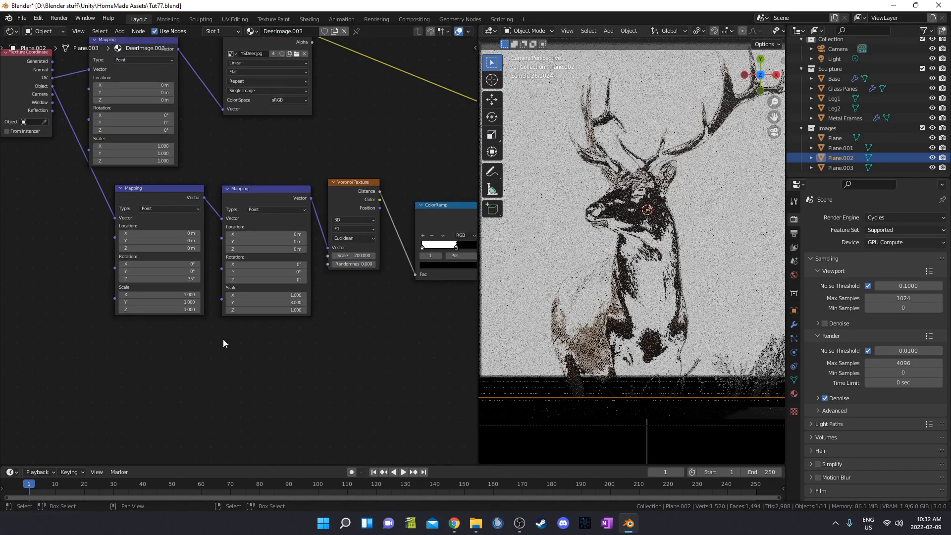
middle_drag(430, 243, 393, 264)
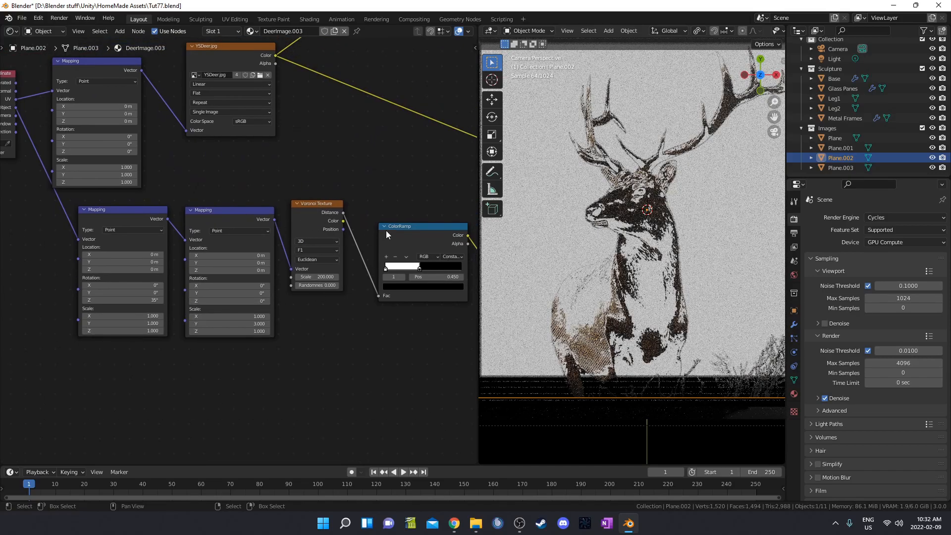
scroll(59, 375, up, 2)
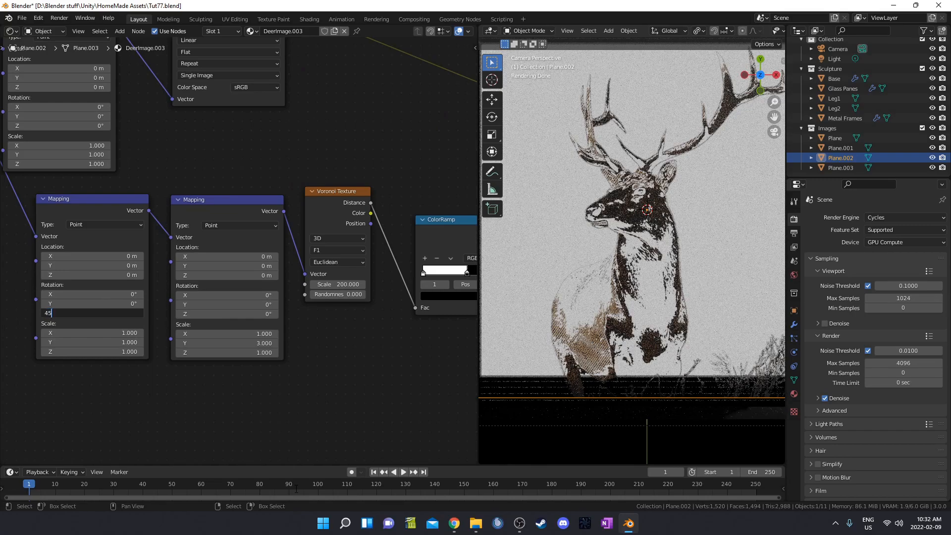
key(Return)
double_click(227, 333)
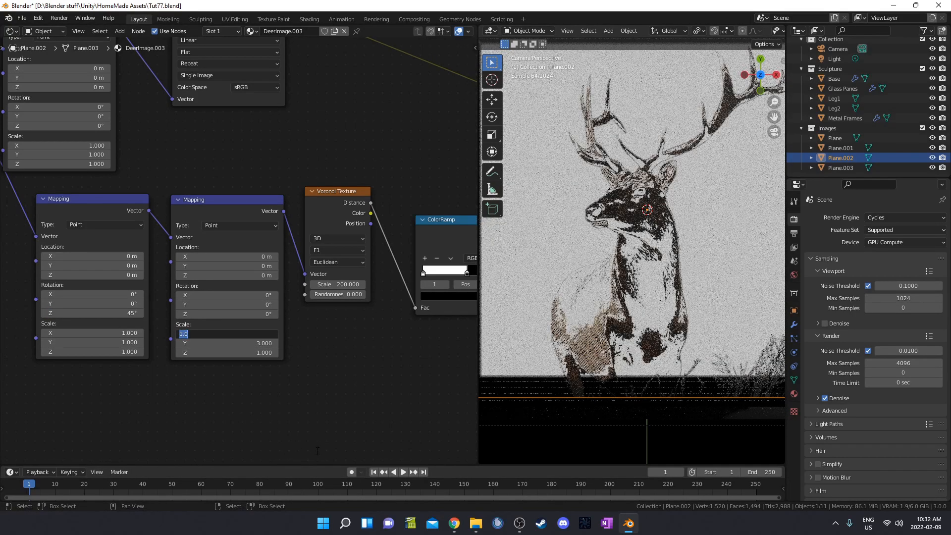
key(Return)
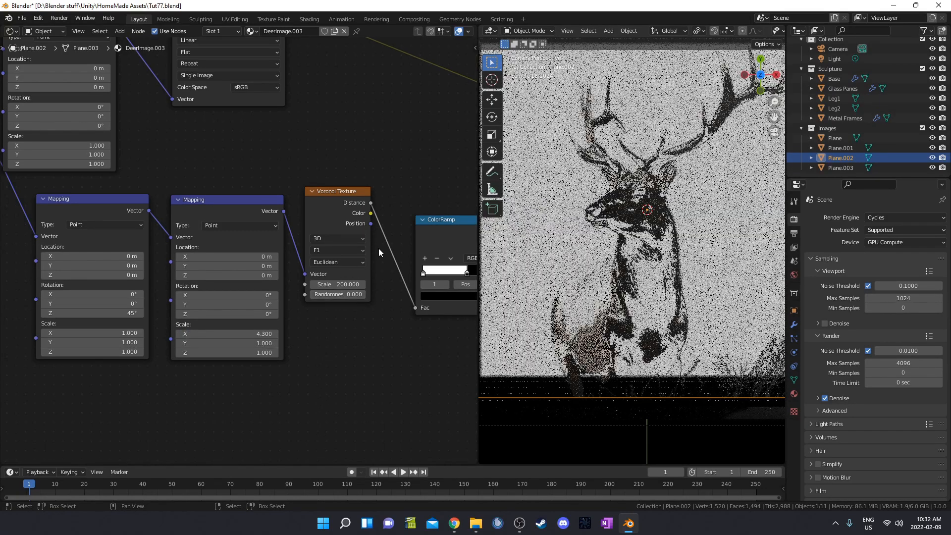
Set the last white stop of the ColorRamp fed by the deer image to position 0.361.
middle_drag(379, 249, 157, 383)
middle_drag(223, 109, 288, 302)
scroll(263, 251, up, 2)
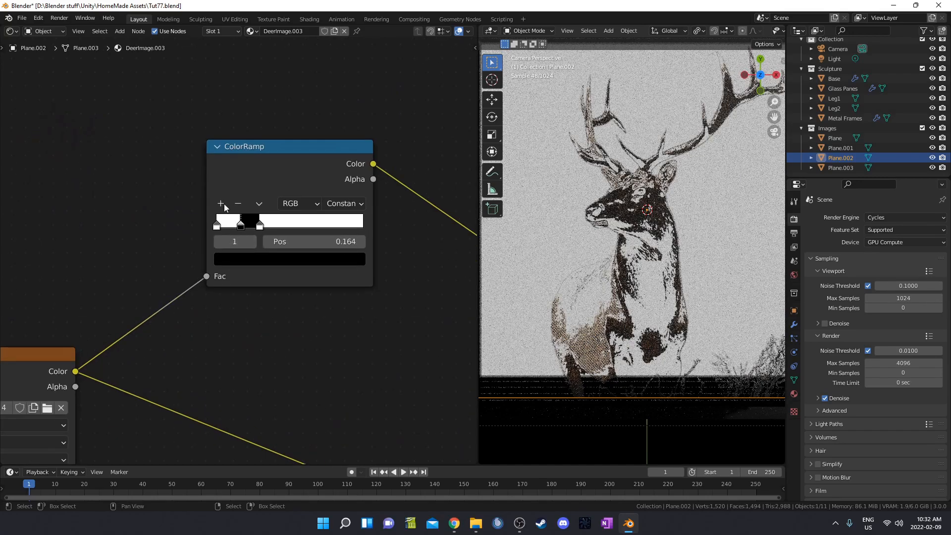
click(259, 226)
click(311, 241)
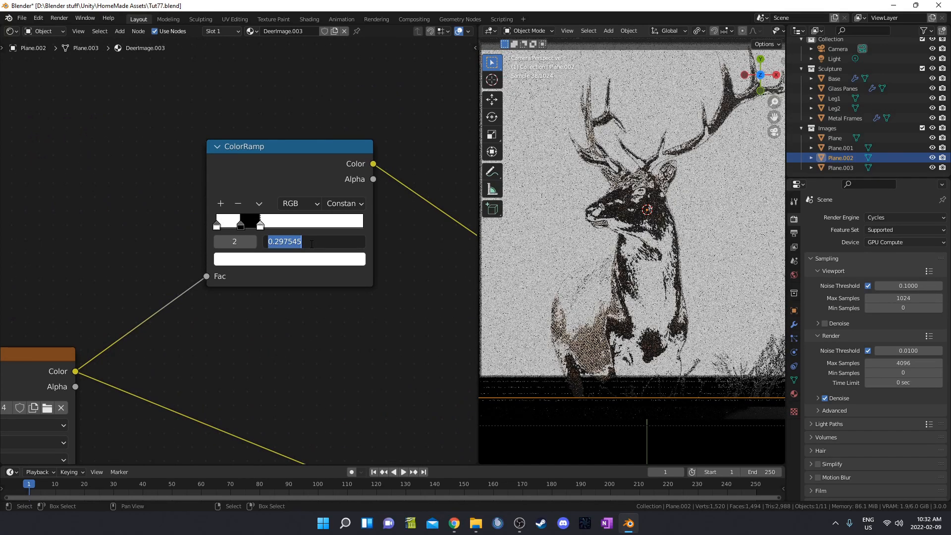
text(.3)
key(Return)
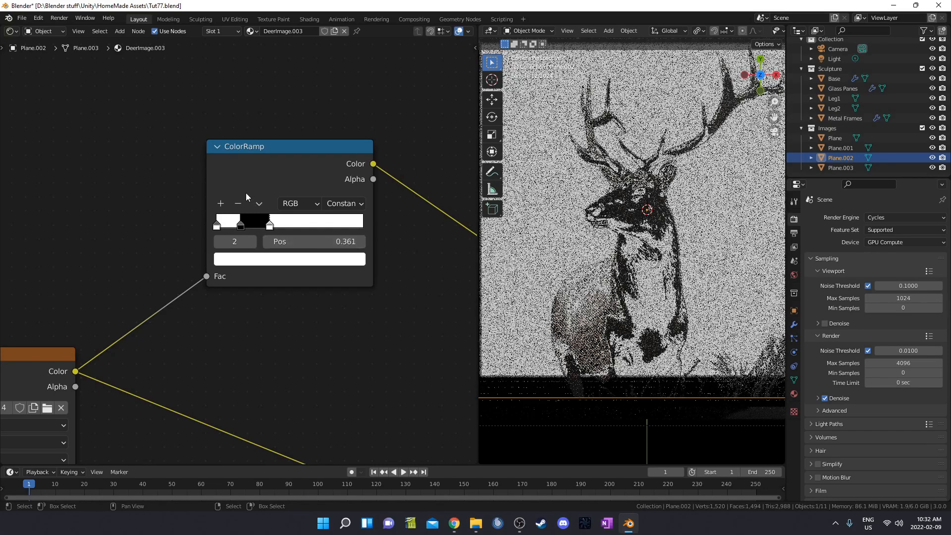
Set the black stop of the deer image's ColorRamp to position 0.127.
click(240, 224)
click(289, 243)
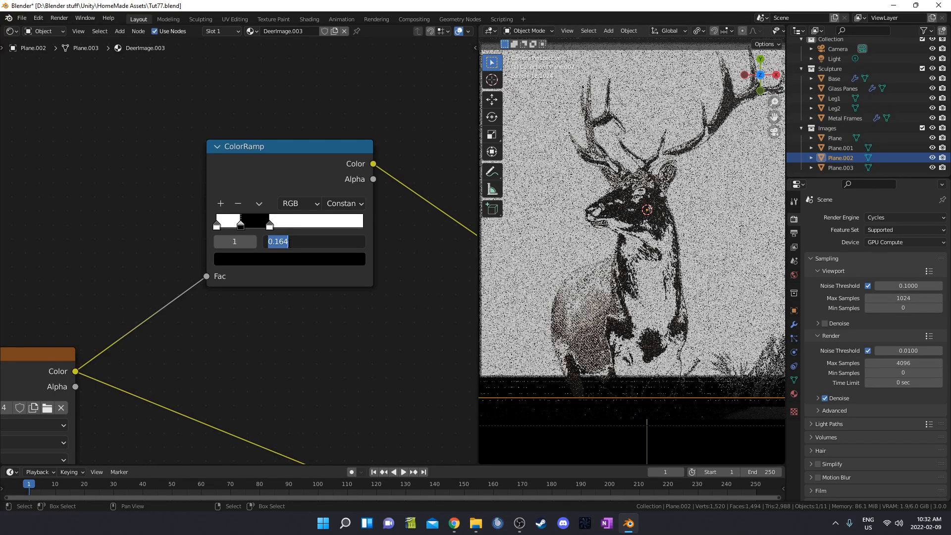
text(.127)
key(Return)
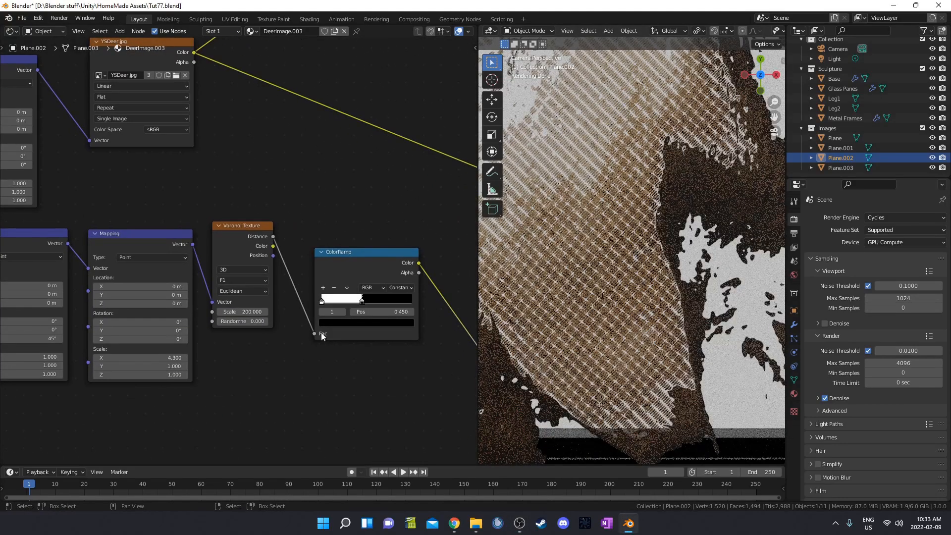
Set the Voronoi Texture's Randomness to 0.4 in Plane.002's material and to 0.3 in Plane.001's material.
scroll(258, 344, up, 2)
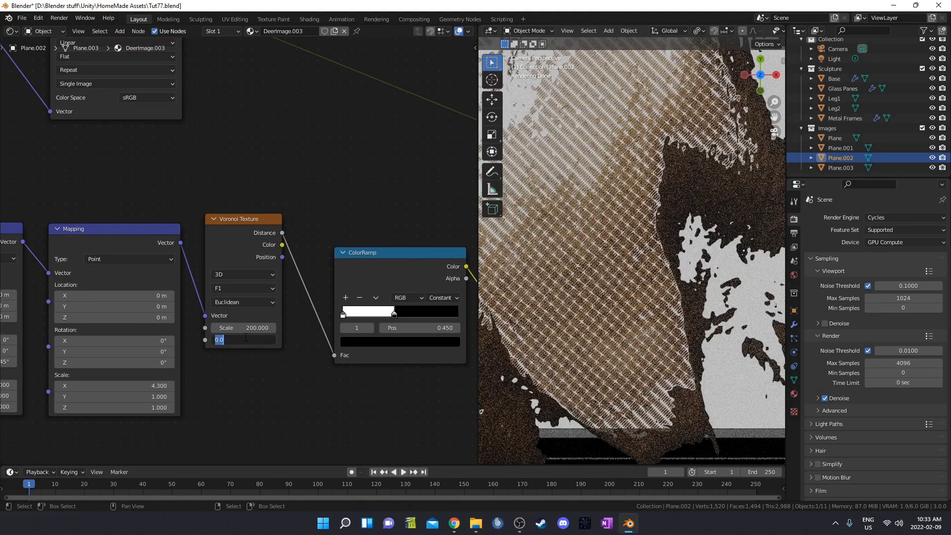
key(Return)
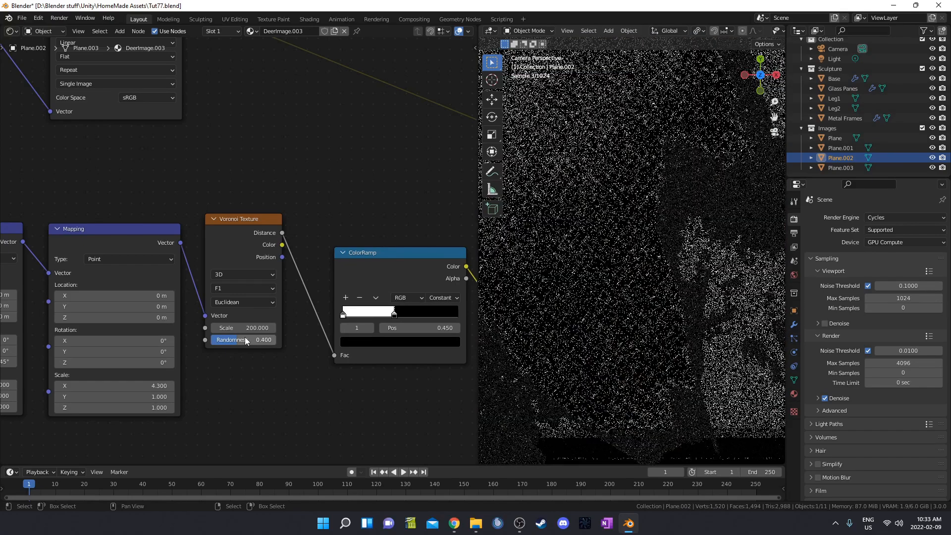
click(841, 147)
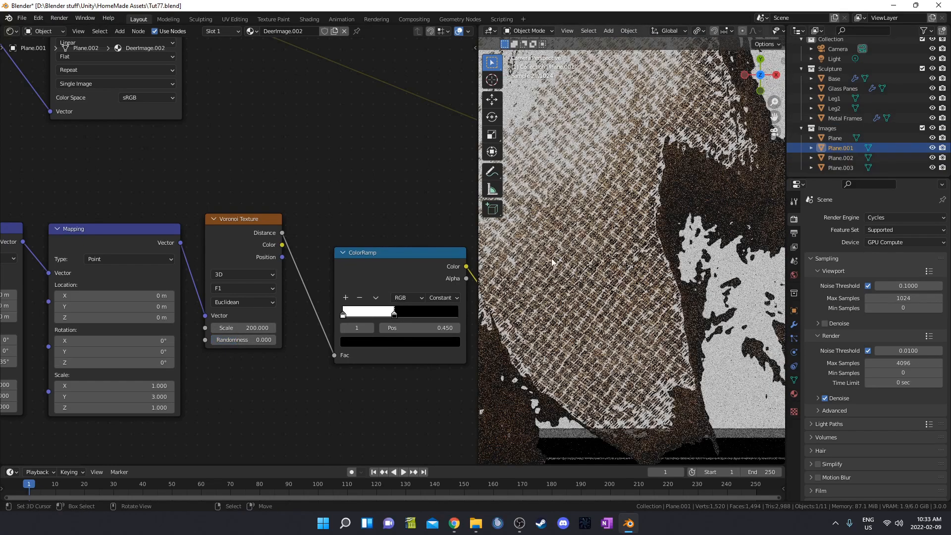
click(244, 339)
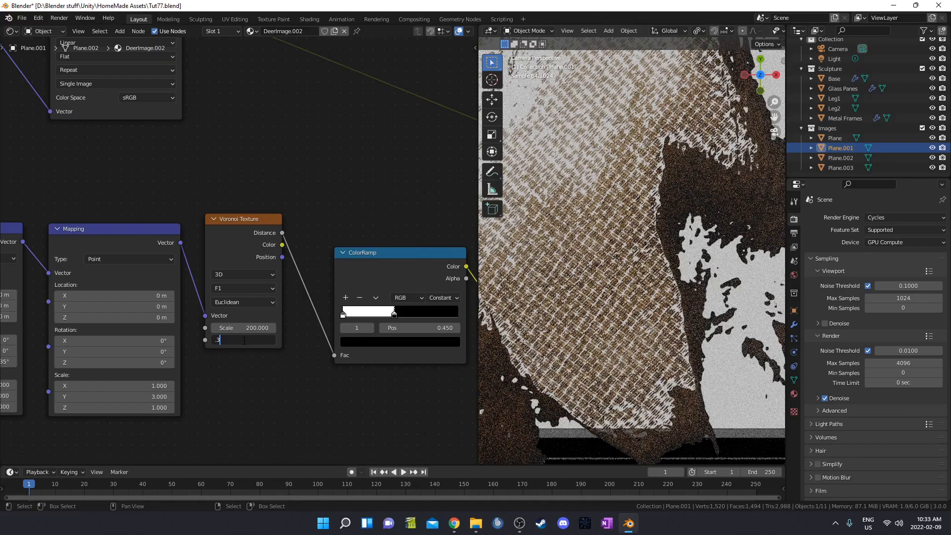
text(.3)
key(Return)
scroll(672, 265, up, 2)
scroll(672, 265, down, 1)
scroll(657, 273, down, 3)
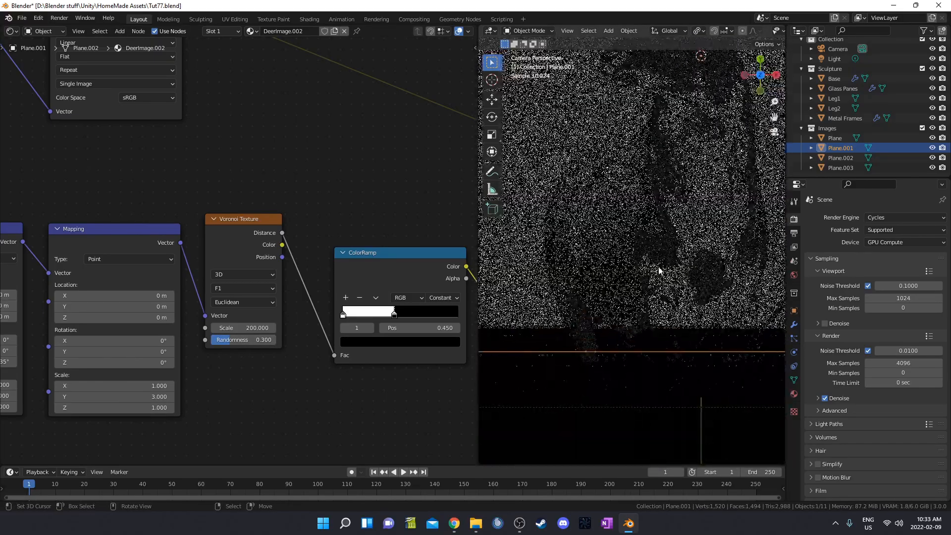
Assign the DeerImage.003 material to Plane.003 and make it a separate single-user copy.
click(842, 167)
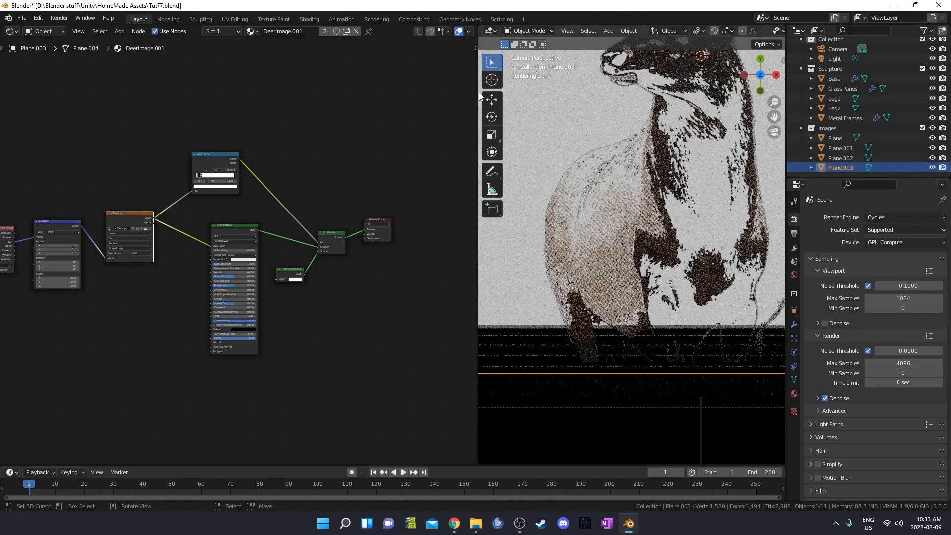
click(252, 31)
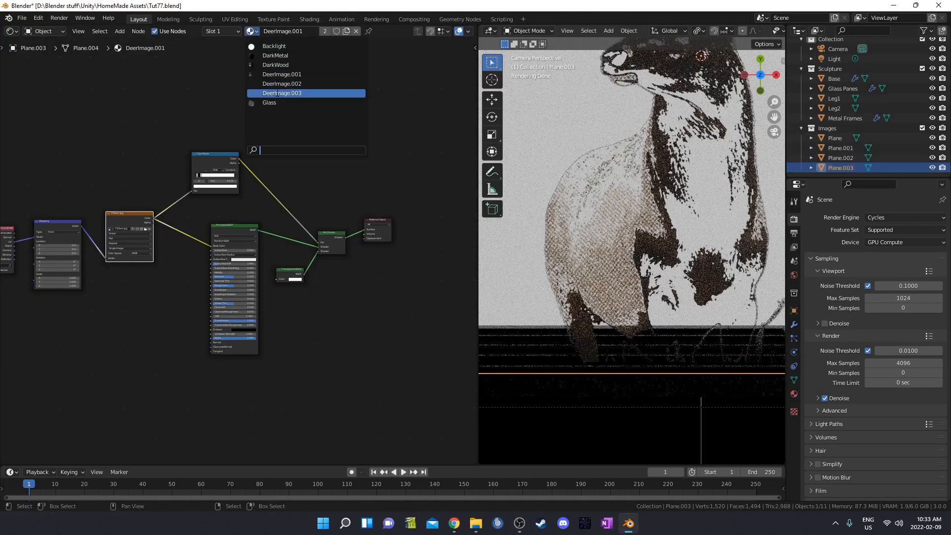
click(282, 94)
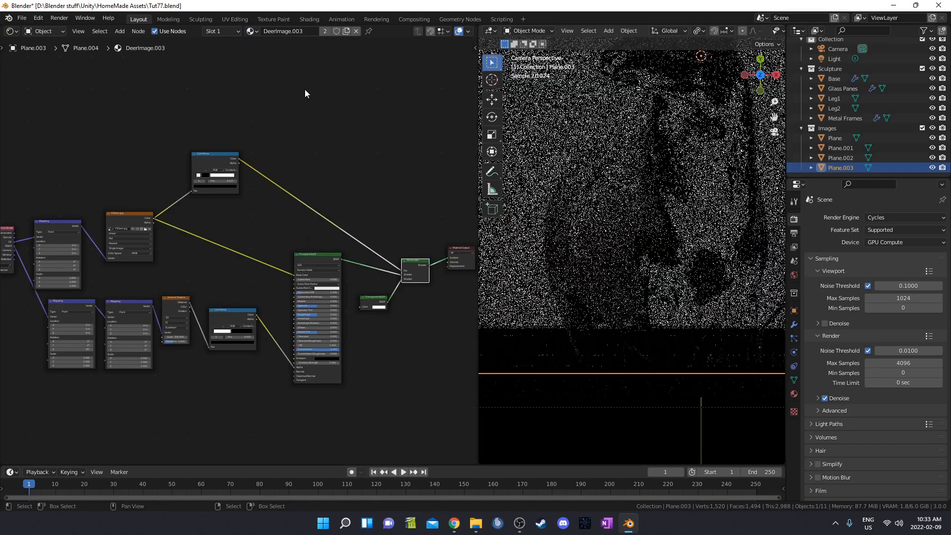
click(345, 32)
In the copied material, set the first lower Mapping's Z rotation to 60° and the second's X scale to 2.
scroll(223, 346, up, 3)
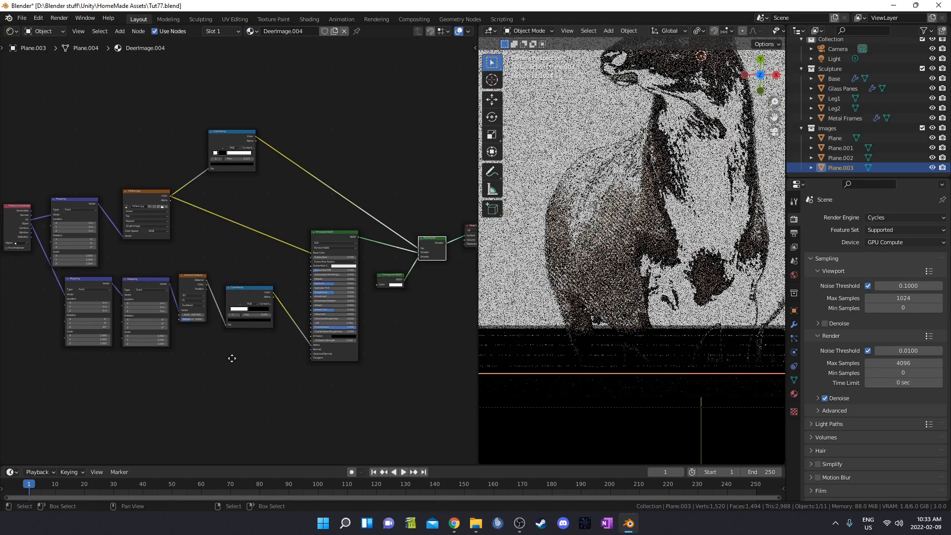
scroll(241, 345, up, 1)
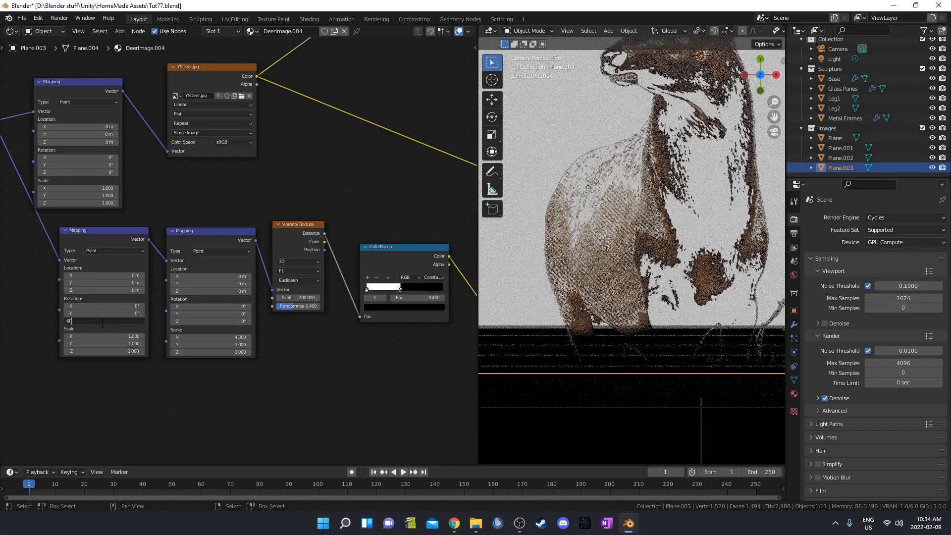
key(Return)
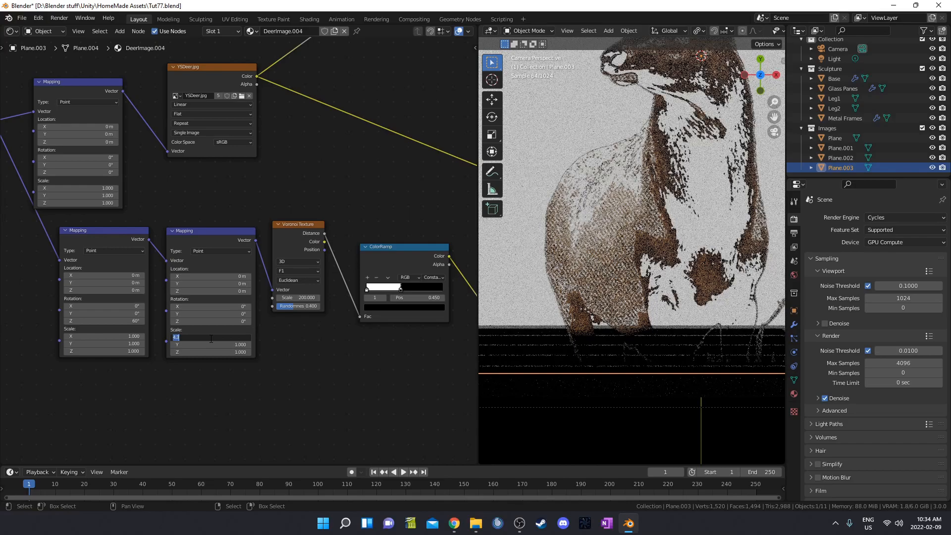
key(Return)
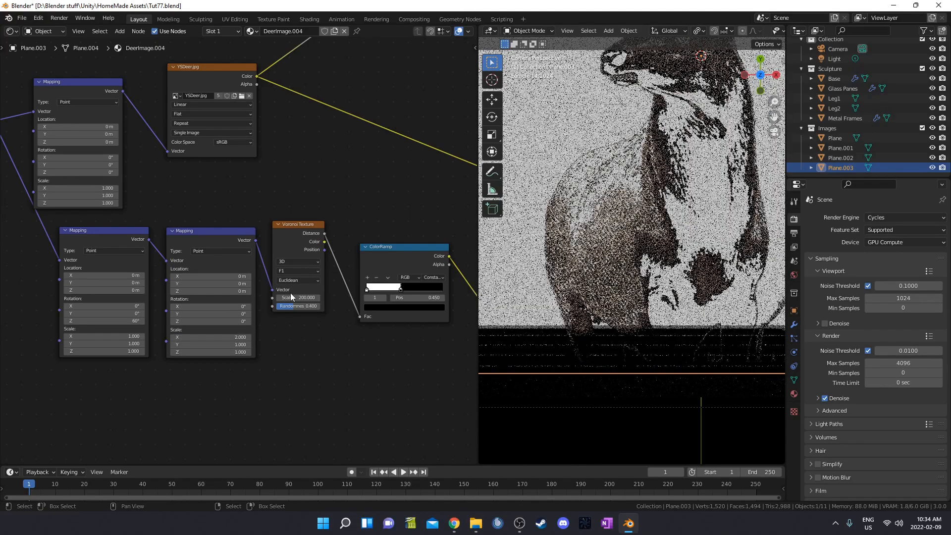
Slightly lower the Randomness of the Voronoi Texture in Plane.003's material.
scroll(290, 320, up, 3)
middle_drag(290, 321, 231, 374)
drag(247, 352, 231, 353)
Set the black stop of the ColorRamp fed by the deer image to position 0.155.
scroll(281, 352, down, 4)
middle_drag(391, 276, 248, 297)
scroll(280, 304, down, 3)
middle_drag(219, 257, 255, 320)
scroll(254, 319, up, 5)
middle_drag(182, 211, 228, 310)
scroll(225, 308, up, 10)
scroll(224, 209, up, 4)
middle_drag(221, 238, 230, 321)
click(207, 260)
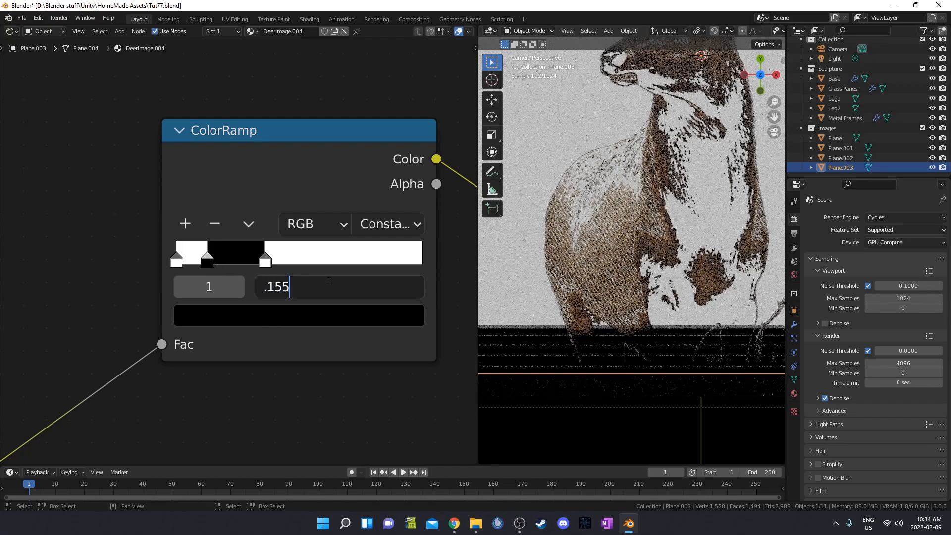
key(Return)
Set the last white stop of the deer image's ColorRamp to position 0.334.
click(278, 265)
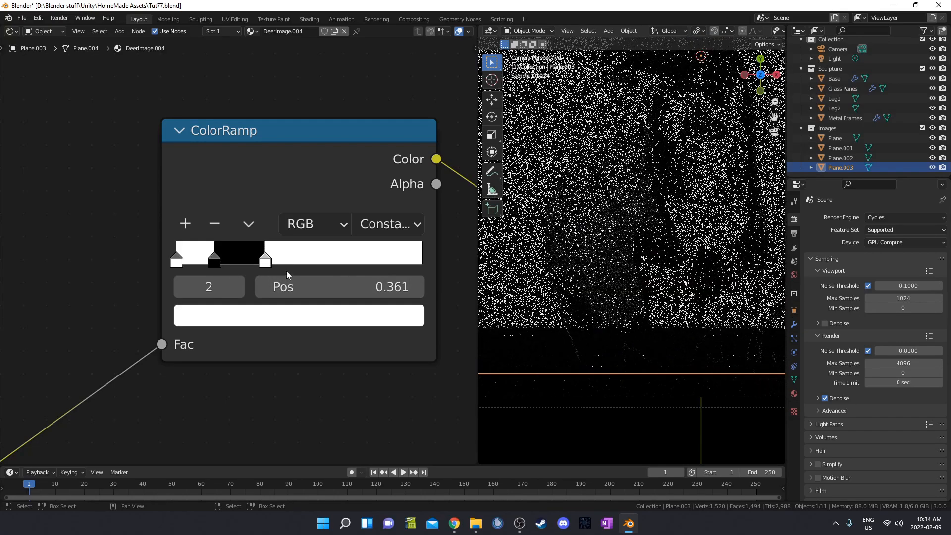
click(322, 288)
text(.33)
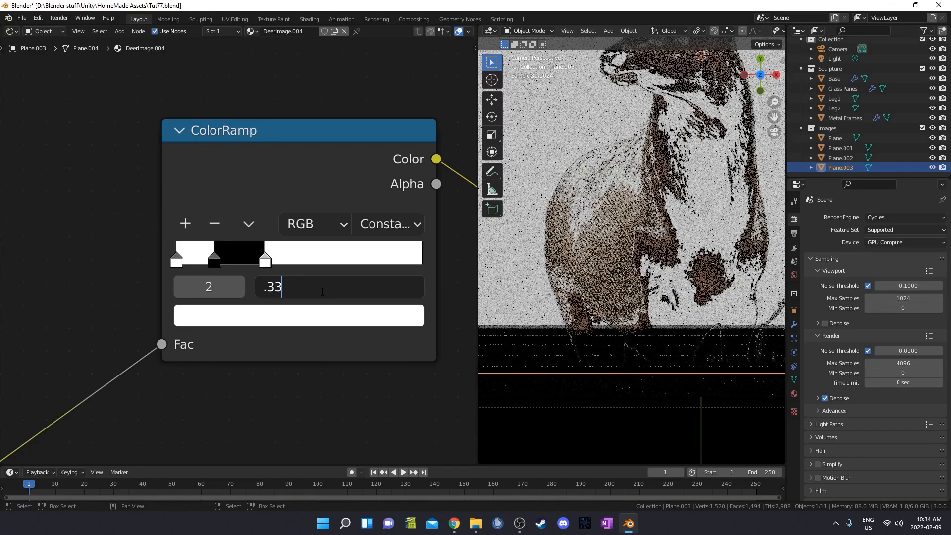
text(4)
key(Return)
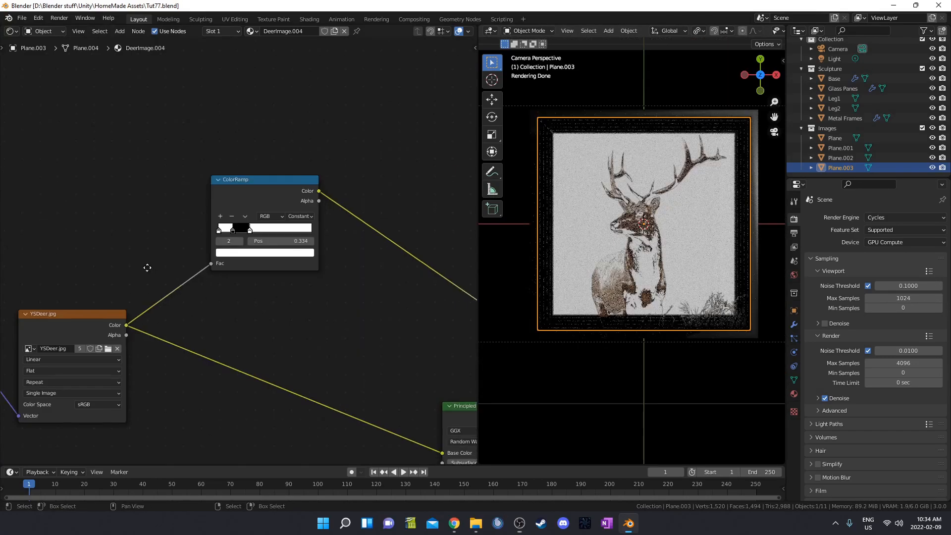
Duplicate the deer image's ColorRamp with its input link kept and place the copy above the original.
drag(275, 182, 294, 214)
scroll(317, 272, down, 4)
middle_drag(323, 289, 276, 321)
drag(216, 257, 250, 256)
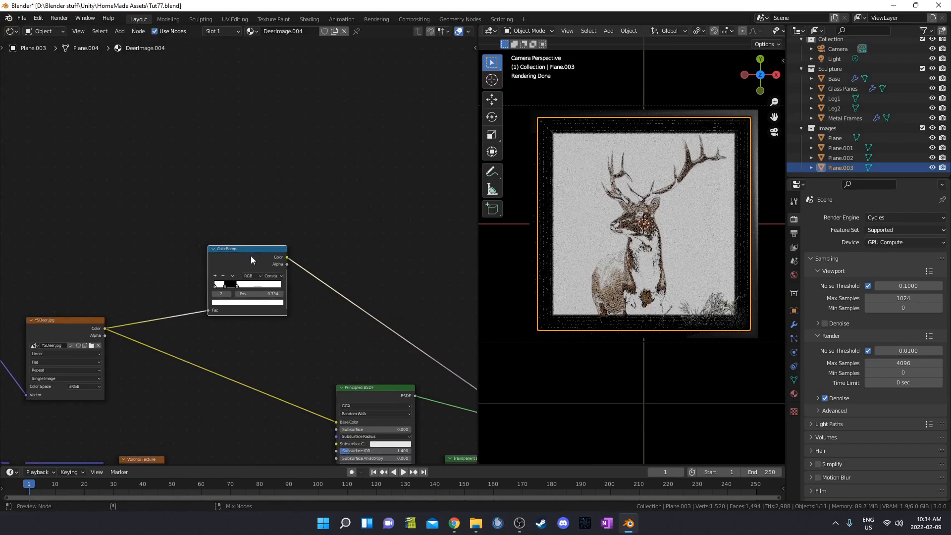
key(ctrl+shift+d)
click(254, 154)
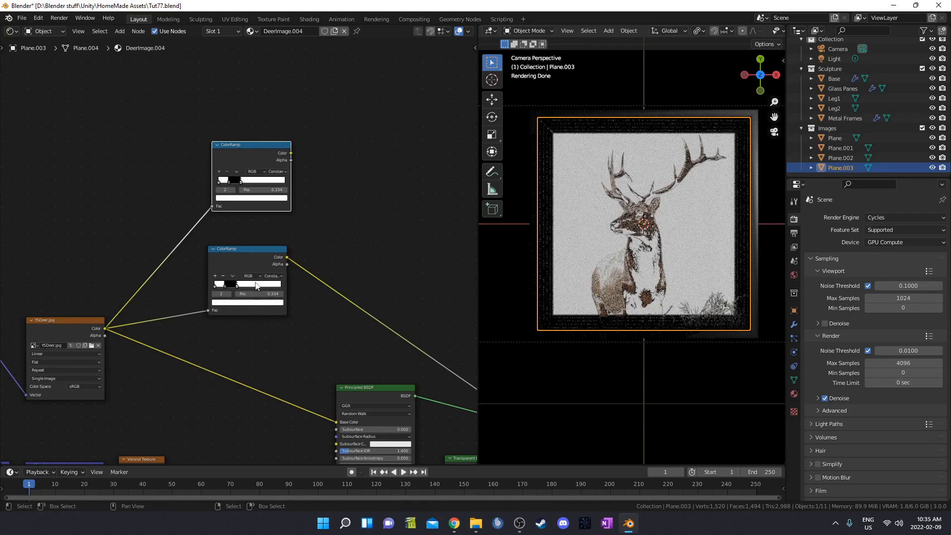
Reduce the duplicated ColorRamp to a white stop at 0 and a black stop at position 0.041, and preview its output.
scroll(256, 287, up, 3)
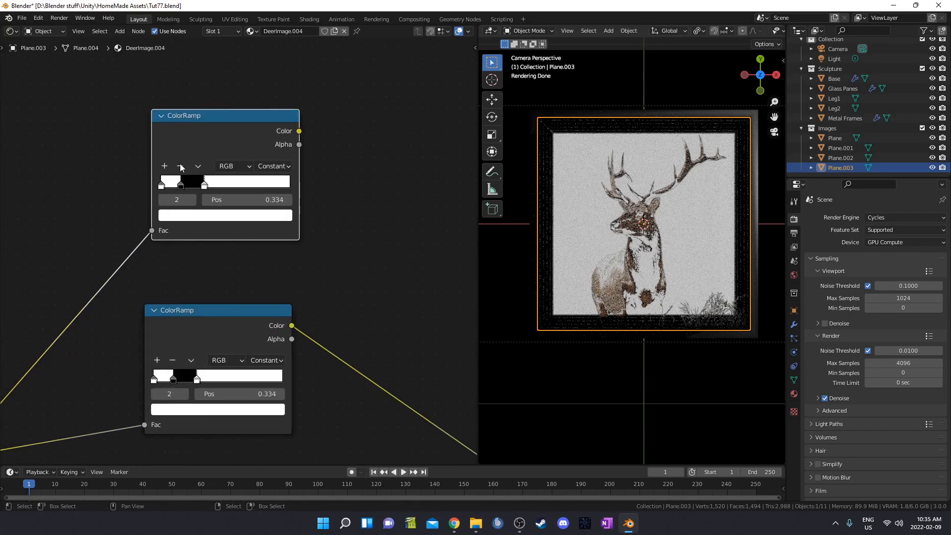
click(163, 185)
click(180, 165)
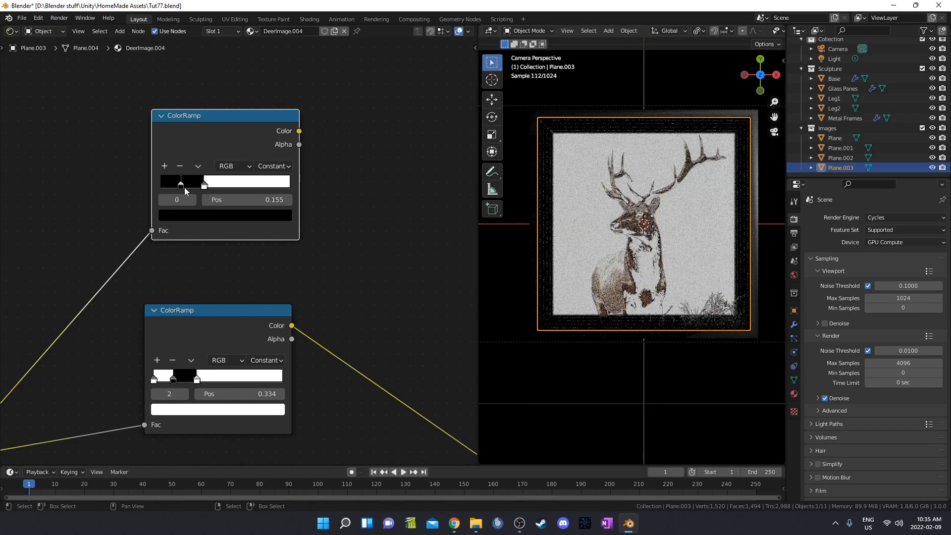
drag(181, 187, 111, 197)
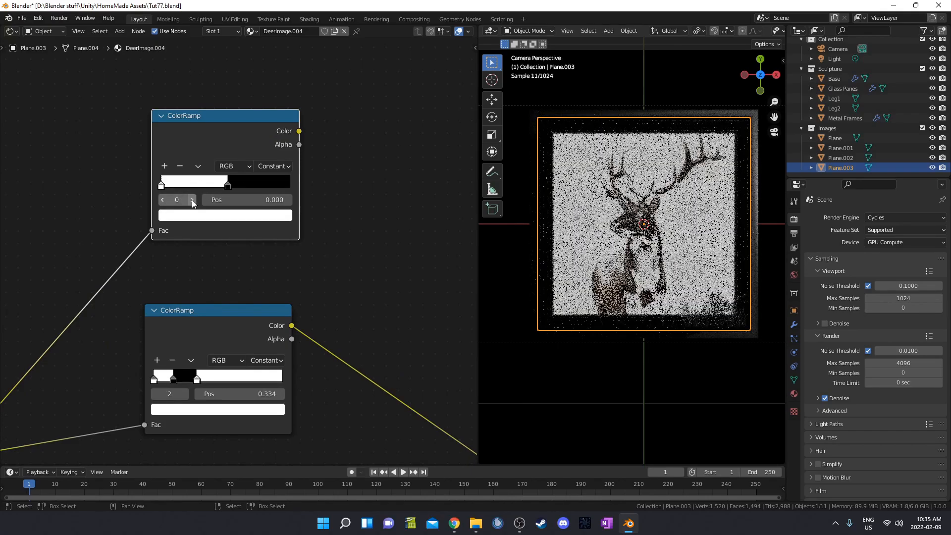
drag(224, 188, 211, 188)
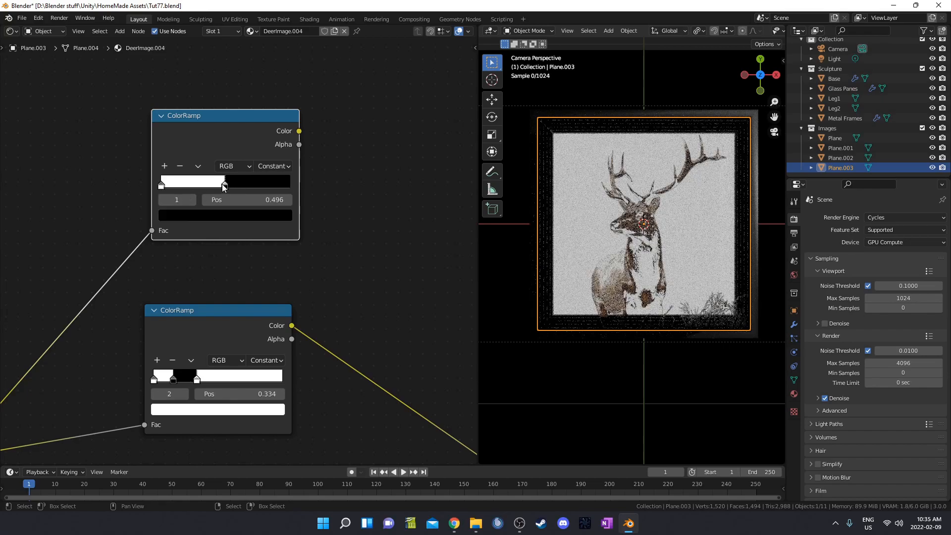
click(246, 199)
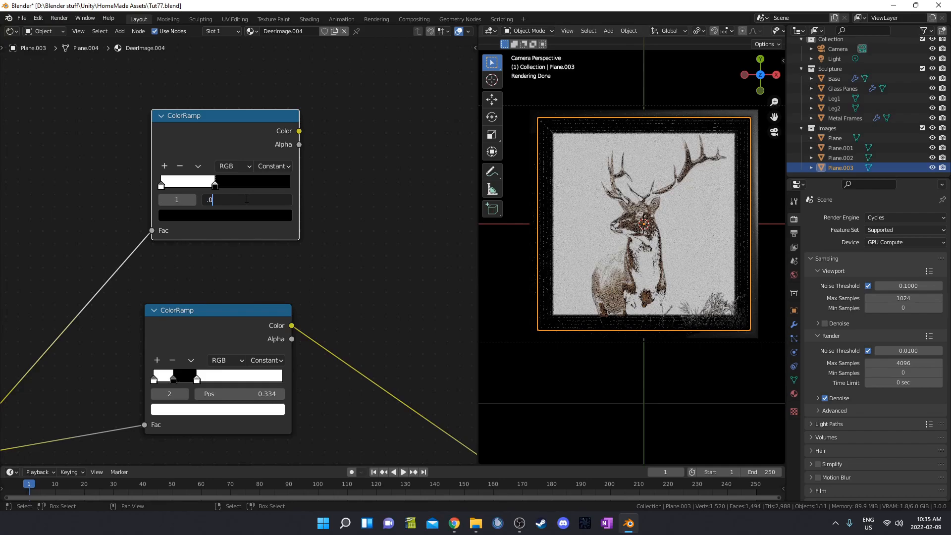
key(Return)
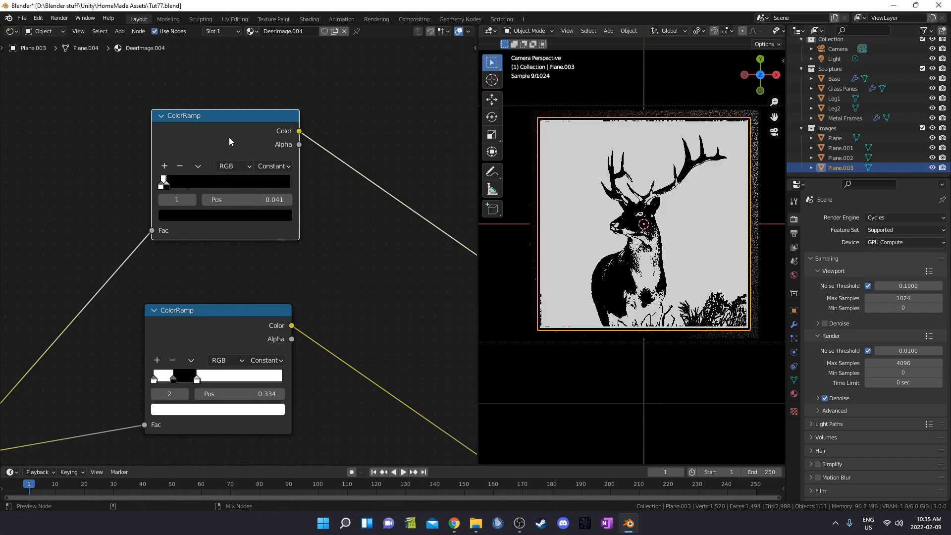
scroll(714, 317, up, 5)
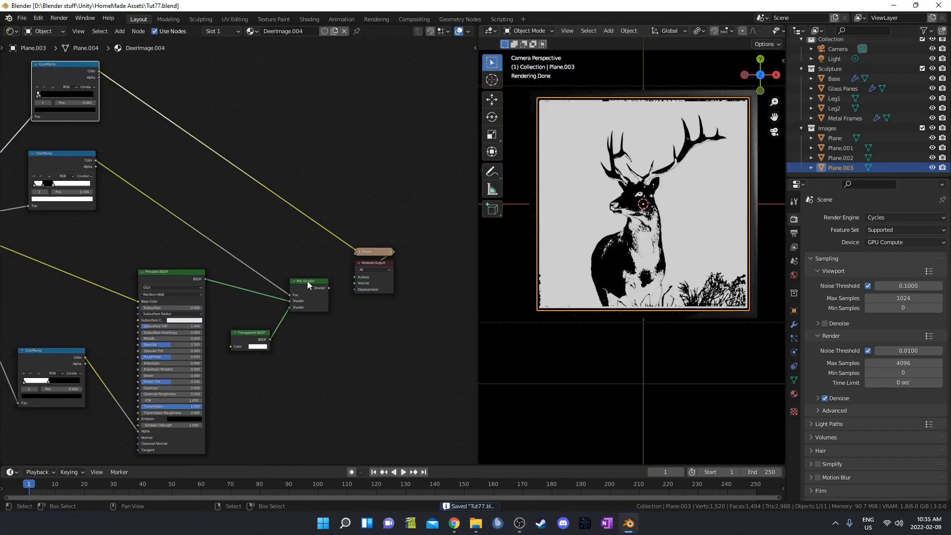
Duplicate the Mix Shader, place the copy after the original, and connect the original's output to the copy's first Shader input.
click(311, 281)
key(shift+d)
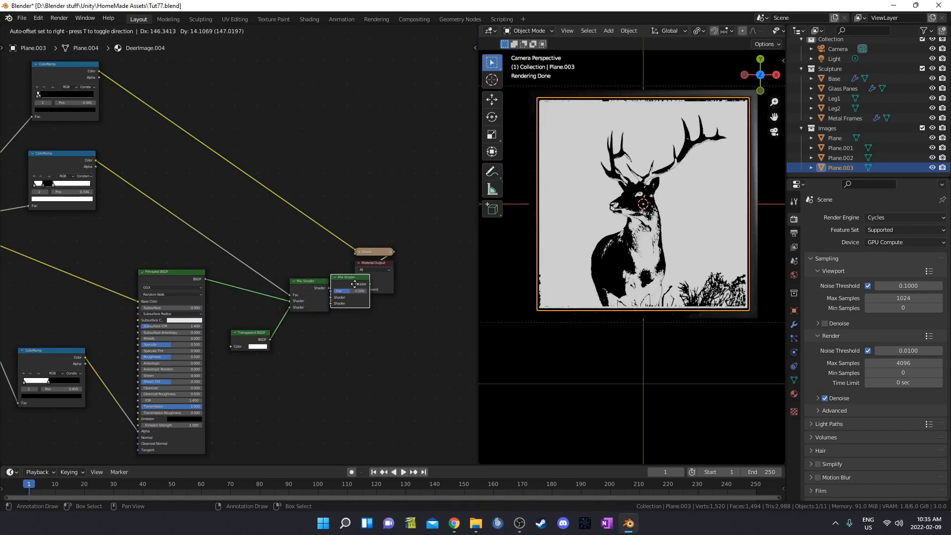
click(442, 287)
alt+drag(439, 275, 376, 279)
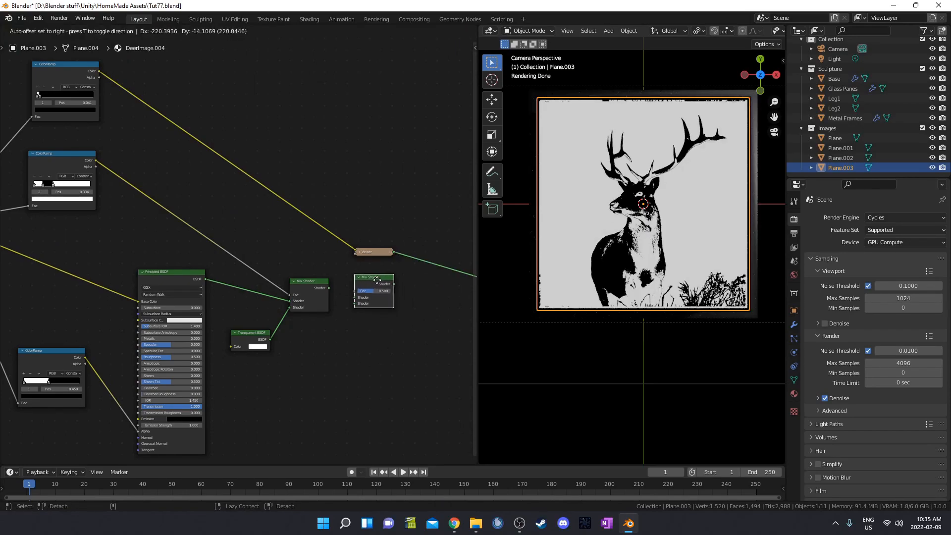
click(328, 292)
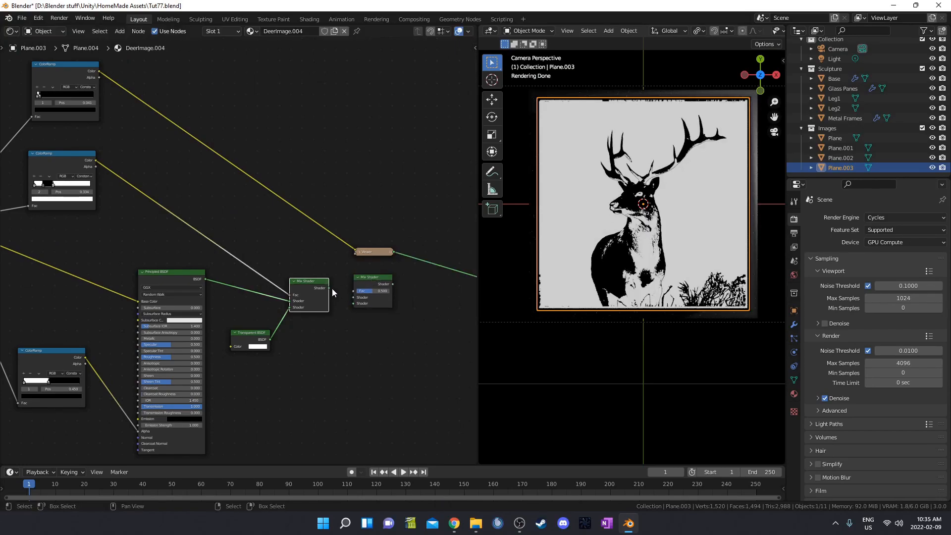
drag(353, 298, 353, 299)
middle_drag(318, 344, 318, 303)
Duplicate the Principled BSDF without its links below the Mix Shaders and make its Base Color black.
click(157, 234)
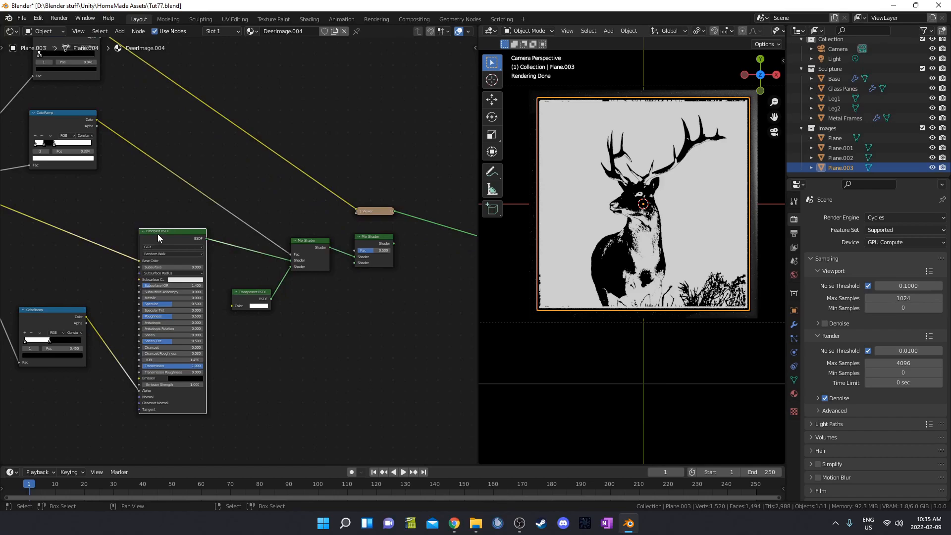
key(shift+d)
click(297, 308)
scroll(345, 372, up, 3)
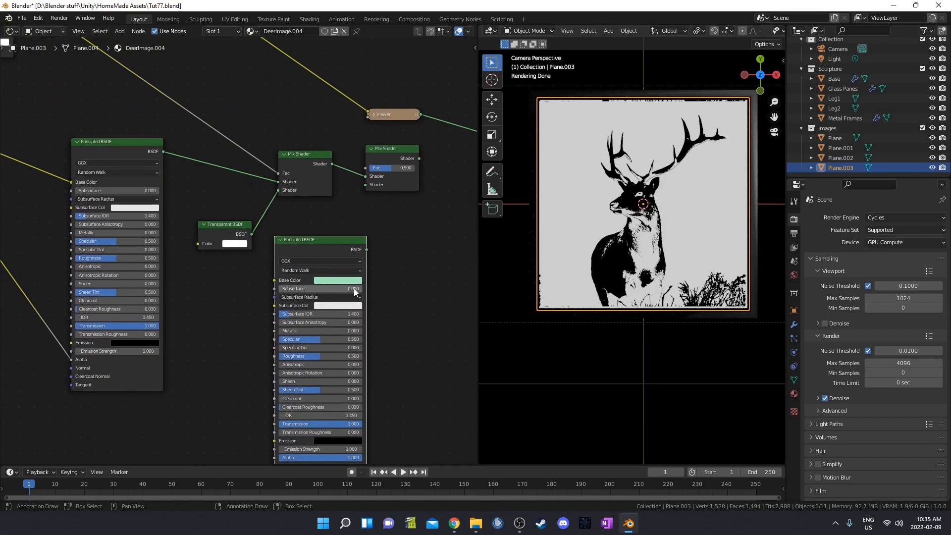
click(353, 285)
scroll(355, 198, down, 15)
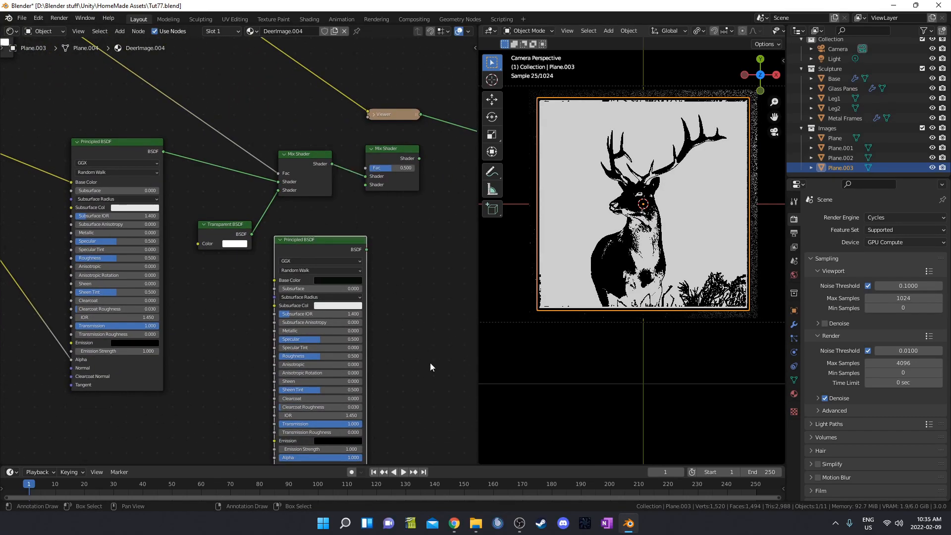
Connect the black Principled BSDF to the new Mix Shader's second Shader input and set its Transmission to 0.
middle_drag(371, 224, 355, 291)
drag(351, 249, 352, 252)
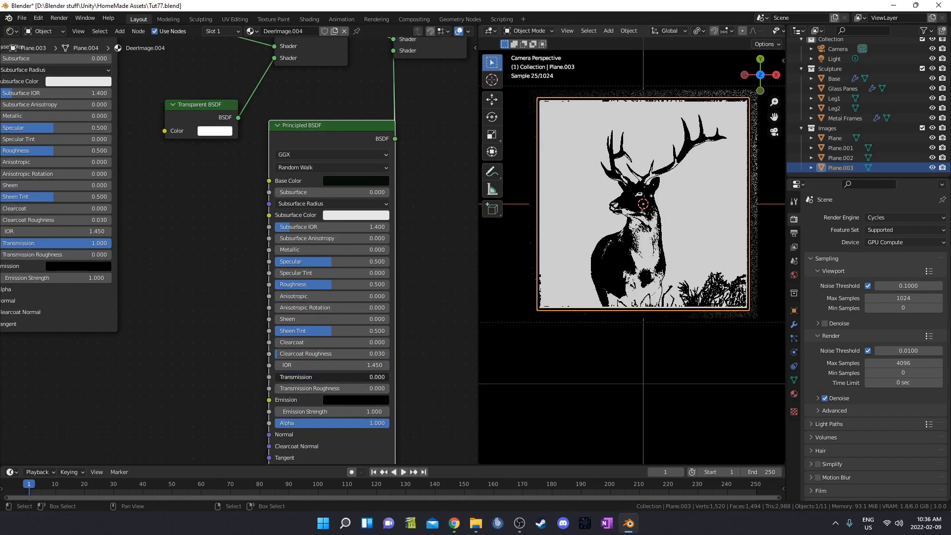
middle_drag(198, 195, 257, 413)
scroll(256, 408, down, 6)
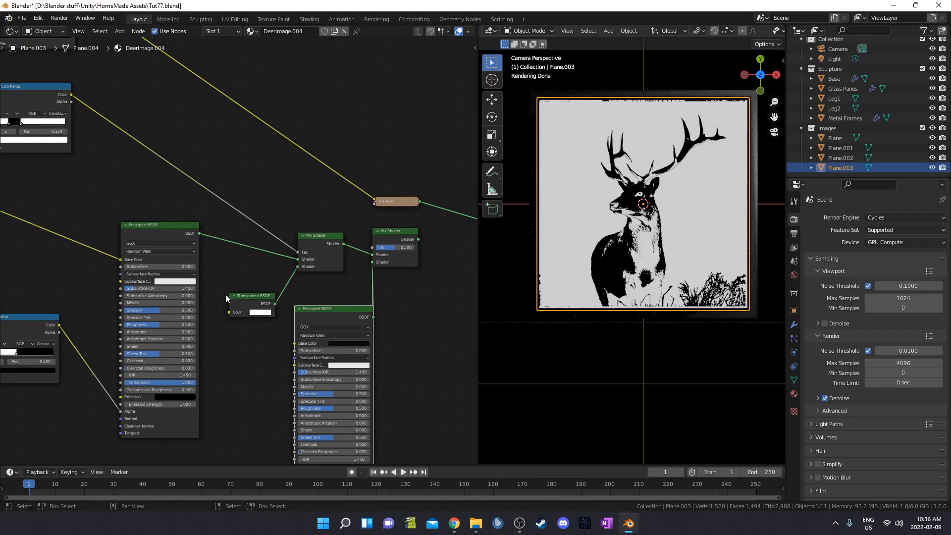
Connect the duplicated ColorRamp's Color to the new Mix Shader's Fac and route that Mix Shader to the Material Output.
middle_drag(239, 224, 234, 310)
drag(71, 76, 367, 332)
ctrl+shift+click(391, 321)
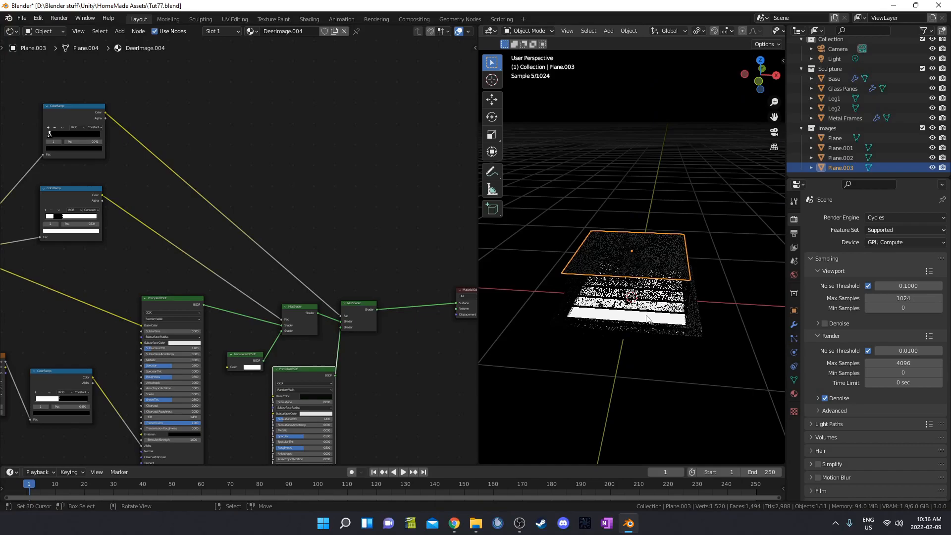
scroll(650, 331, up, 5)
middle_drag(649, 331, 616, 311)
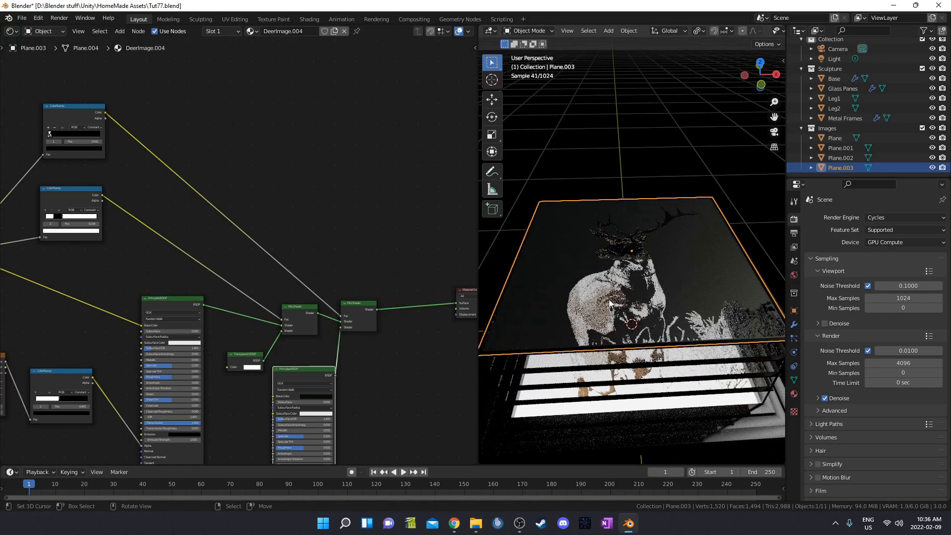
Inspect the black areas and overall deer image from close up, from above and from the side.
middle_drag(653, 280, 647, 316)
scroll(651, 347, up, 4)
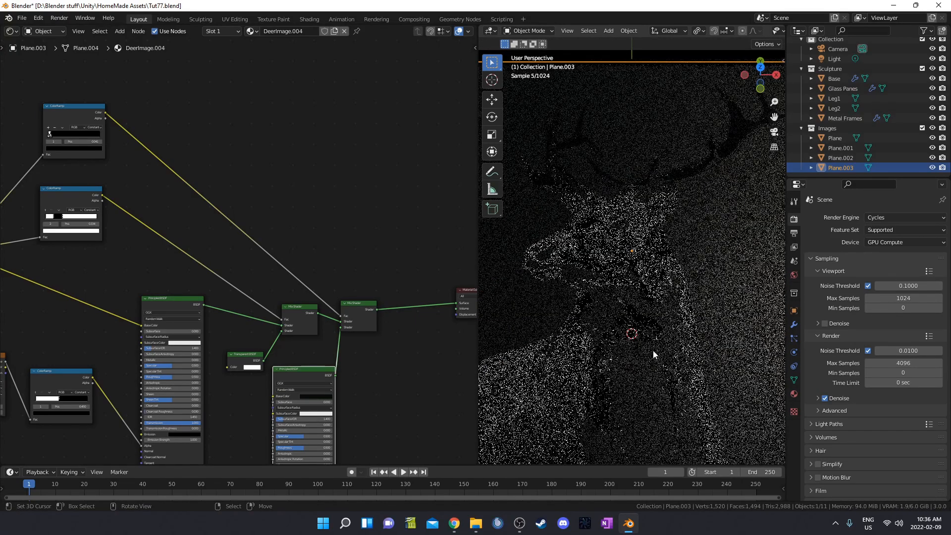
middle_drag(653, 351, 683, 319)
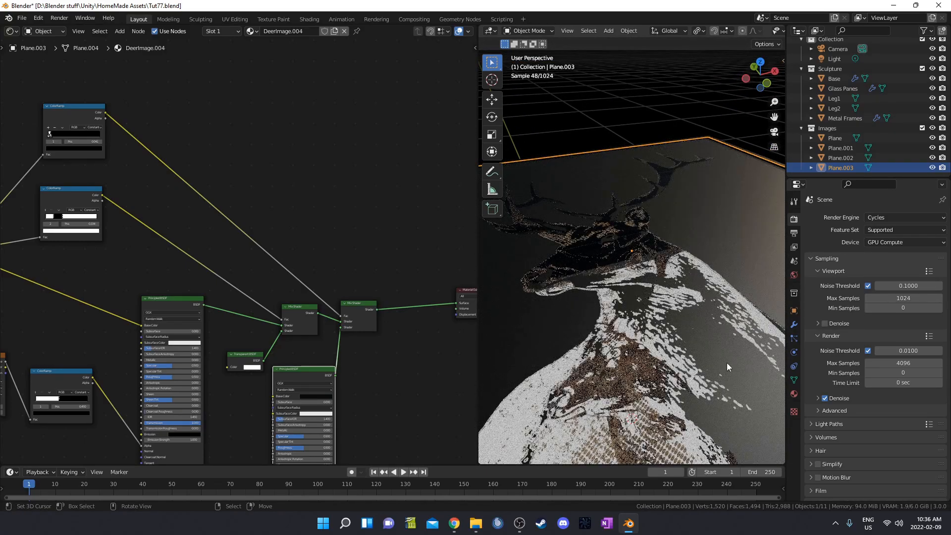
scroll(703, 351, down, 4)
middle_drag(705, 351, 666, 348)
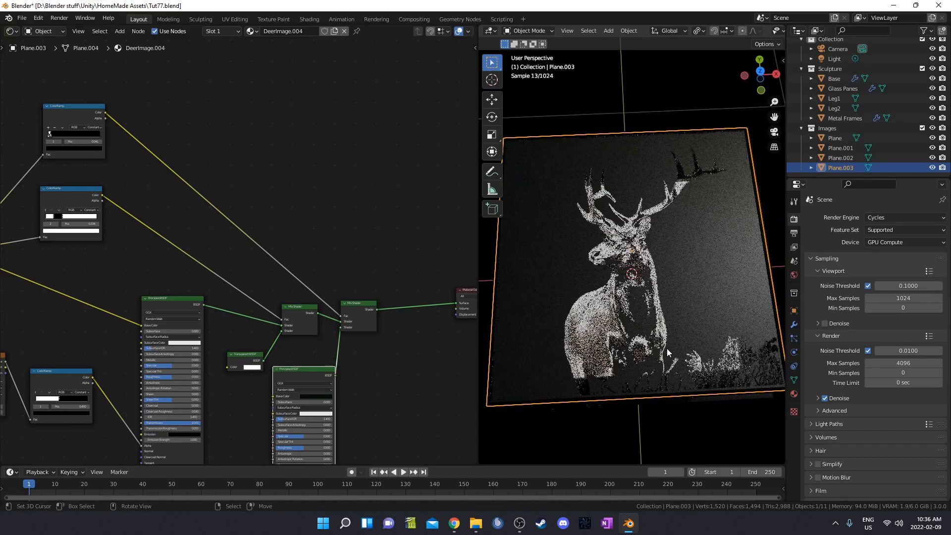
key(KP_0)
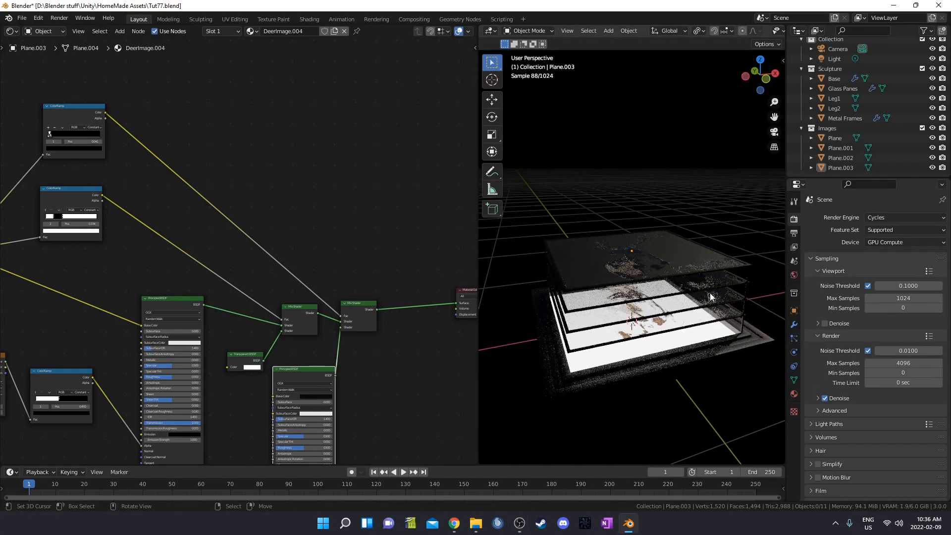
Set the Array modifier's Count to 5 on both the Glass Panes and the Metal Frames.
click(837, 89)
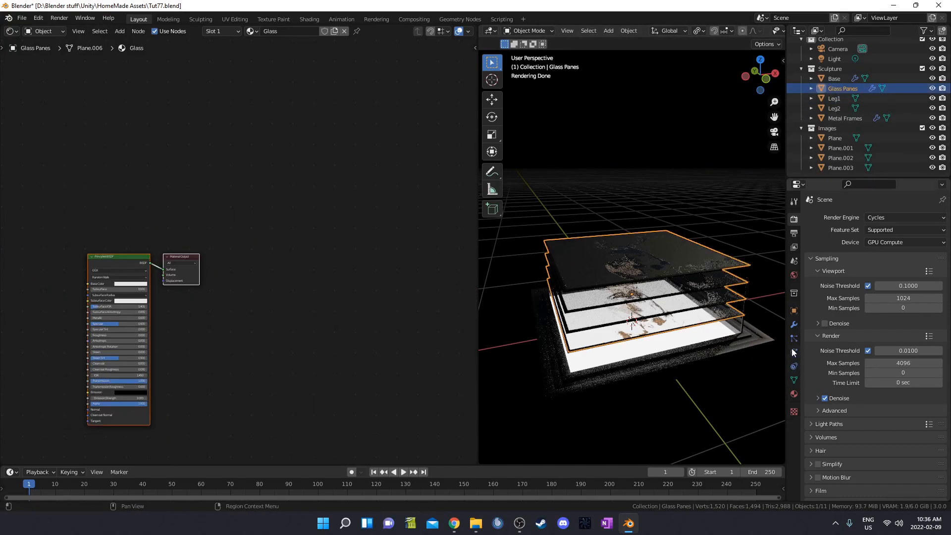
click(794, 325)
scroll(933, 307, down, 3)
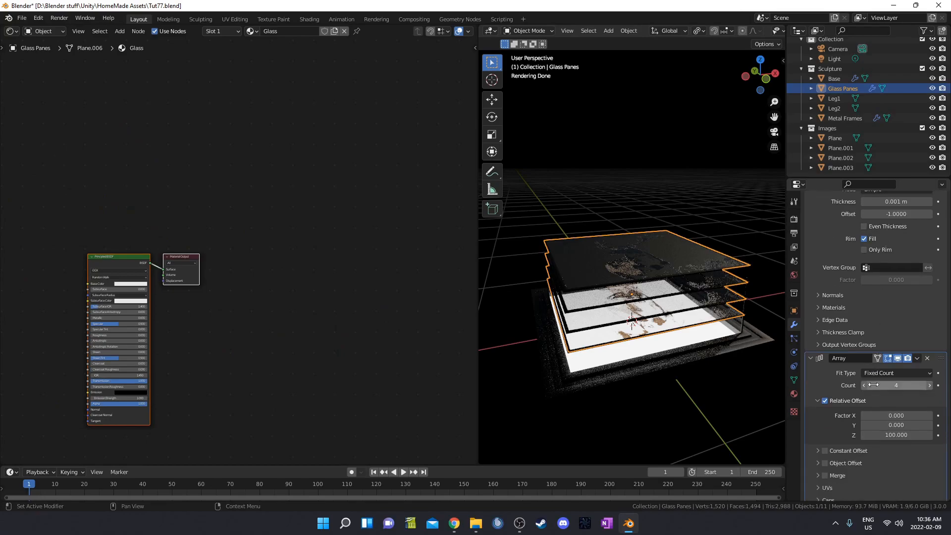
click(928, 385)
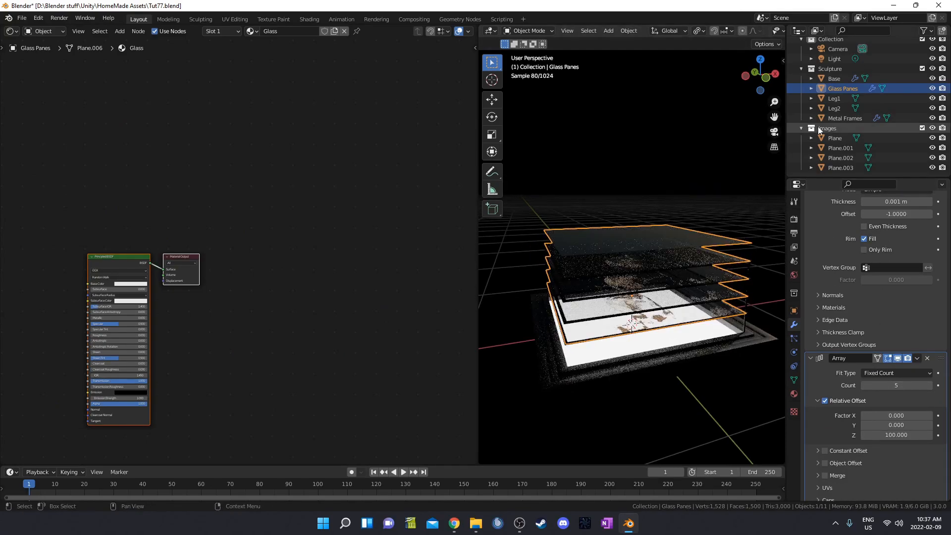
click(834, 119)
click(929, 385)
Open Leg1 and Leg2 together in Edit Mode.
middle_drag(733, 317, 732, 290)
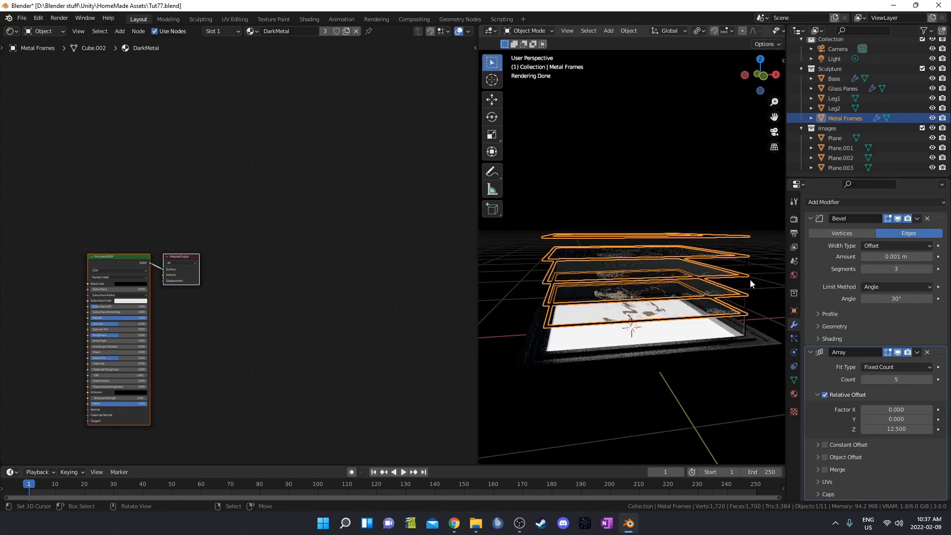
click(749, 279)
middle_drag(505, 295, 559, 286)
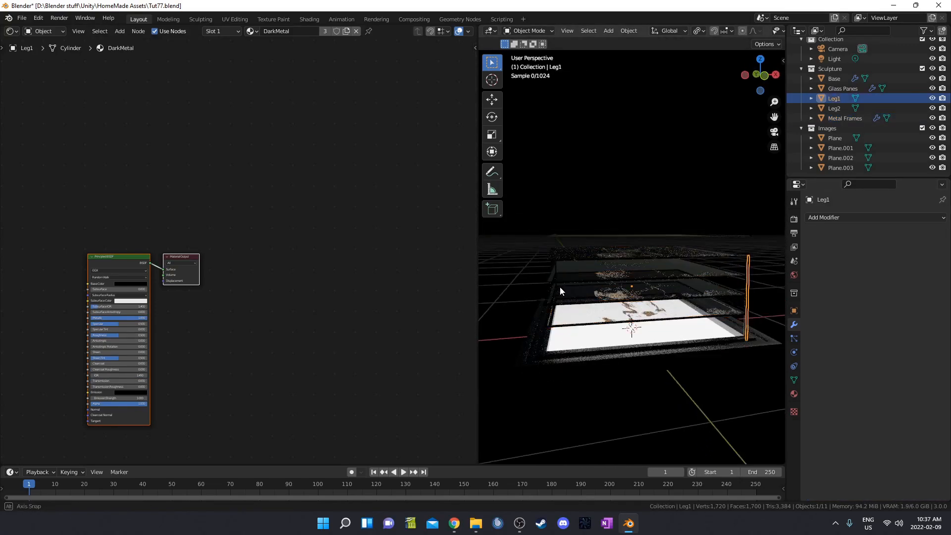
shift+click(527, 270)
key(Tab)
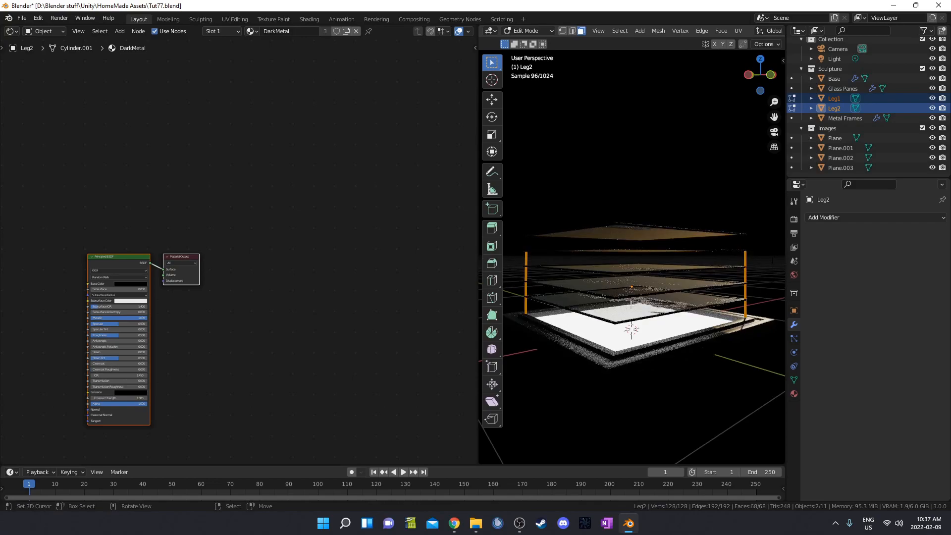
In wireframe front view, raise the upper-end vertices of both legs along Z towards the fifth metal frame.
middle_drag(624, 298, 615, 276)
mouse_move(517, 232)
mouse_down()
mouse_move(717, 276)
mouse_move(762, 269)
mouse_up()
key(shift+z)
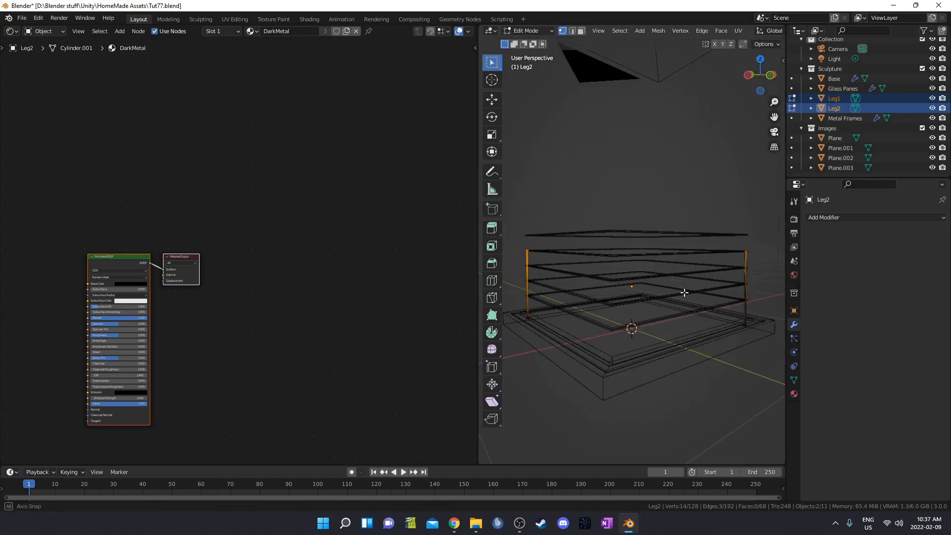
drag(517, 227, 762, 275)
middle_drag(757, 273, 743, 271)
scroll(733, 272, up, 2)
key(g)
key(z)
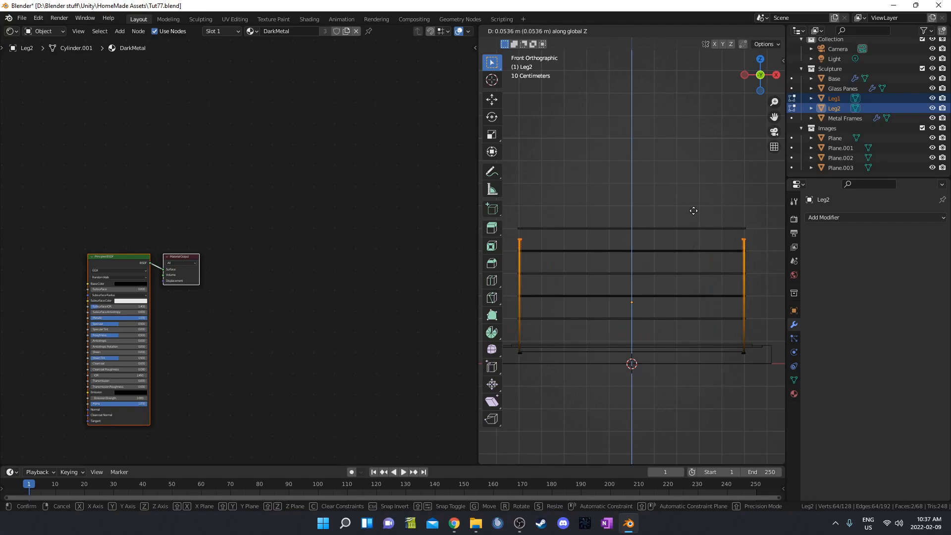
click(708, 119)
Fine-tune the leg tops' height along Z to meet the uppermost frame and return to Object Mode.
scroll(709, 226, up, 1)
shift+middle_drag(726, 259, 682, 260)
scroll(693, 255, up, 3)
shift+middle_drag(704, 248, 511, 327)
scroll(590, 292, up, 3)
key(g)
key(z)
click(693, 257)
key(Tab)
Insert a Location keyframe for the overhead camera at frame 200.
middle_drag(656, 284, 656, 341)
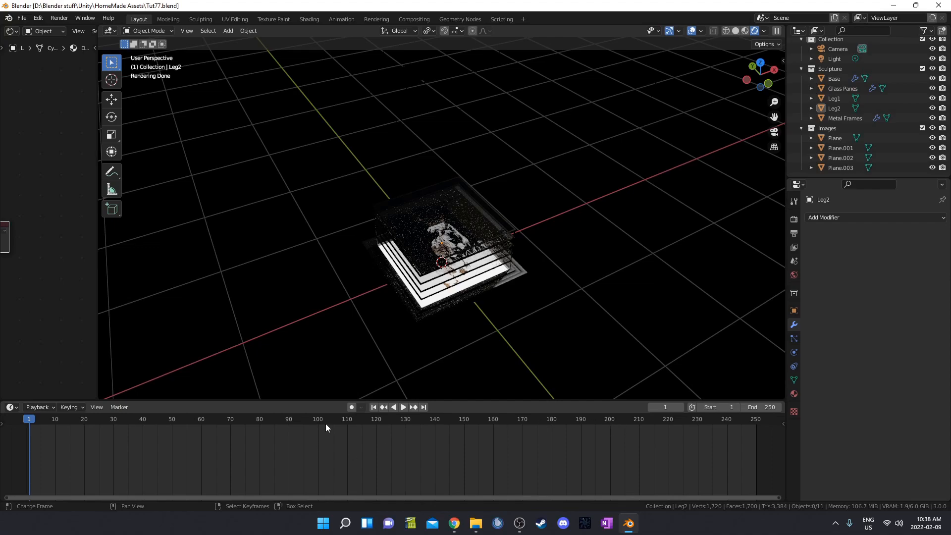
click(611, 420)
middle_drag(536, 280, 531, 287)
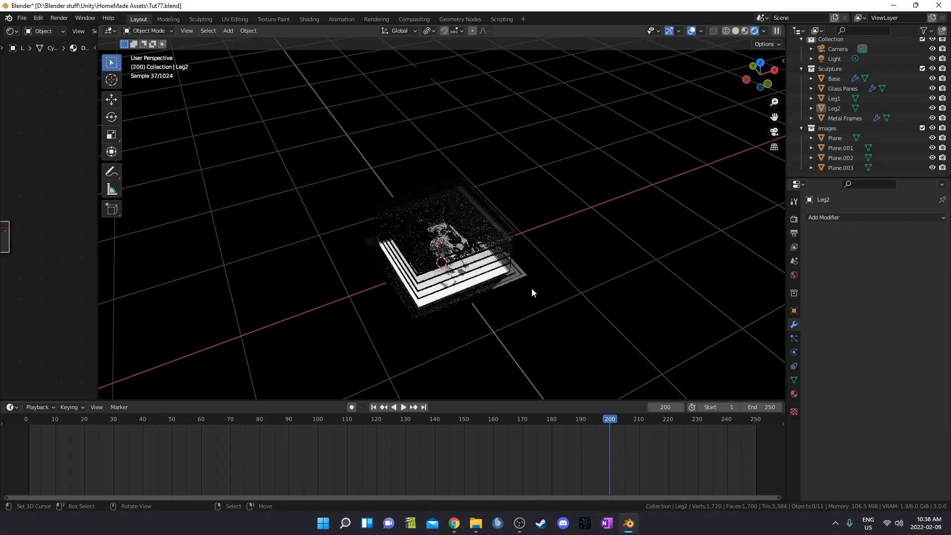
key(KP_0)
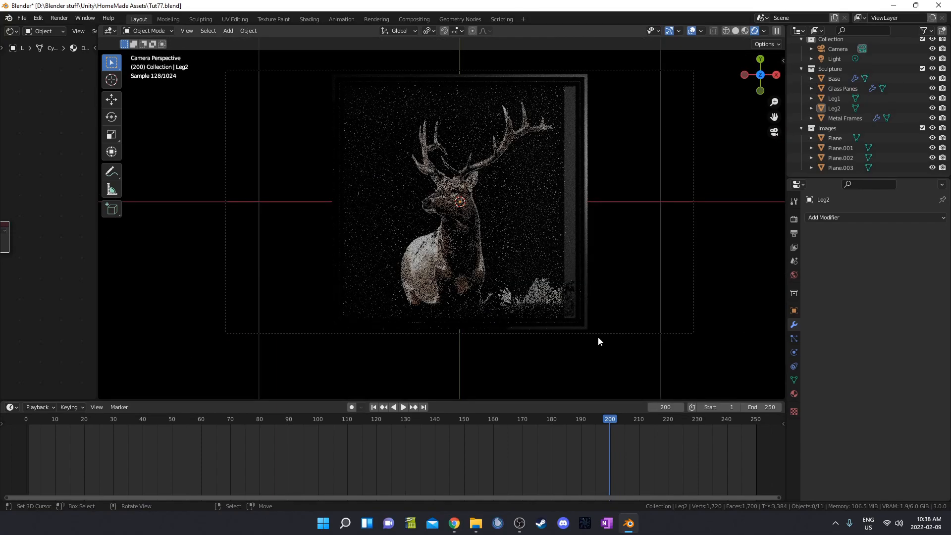
click(602, 333)
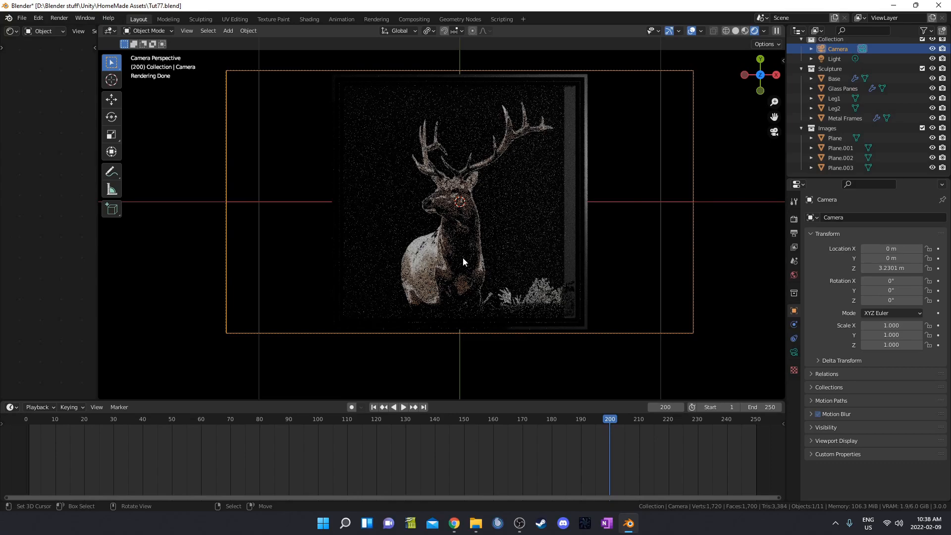
scroll(463, 261, up, 3)
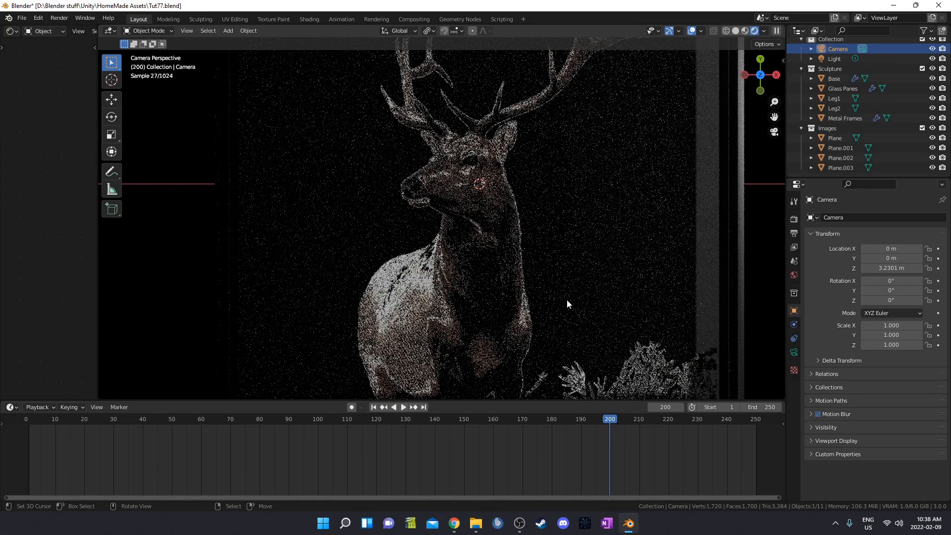
scroll(566, 298, down, 3)
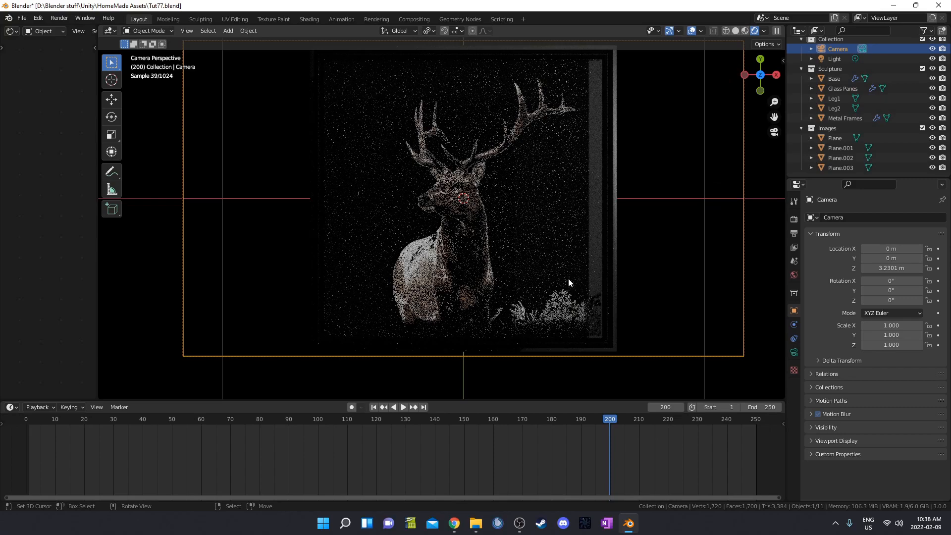
key(i)
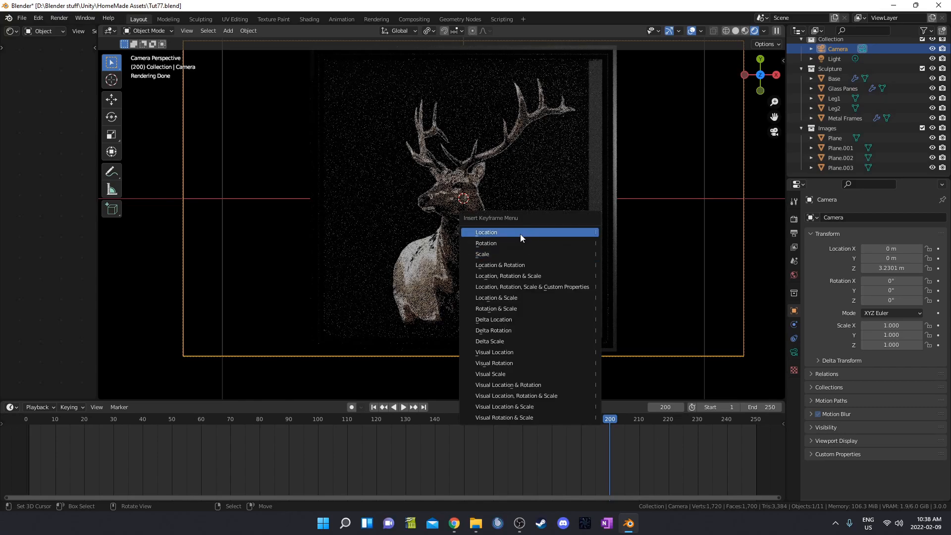
click(521, 233)
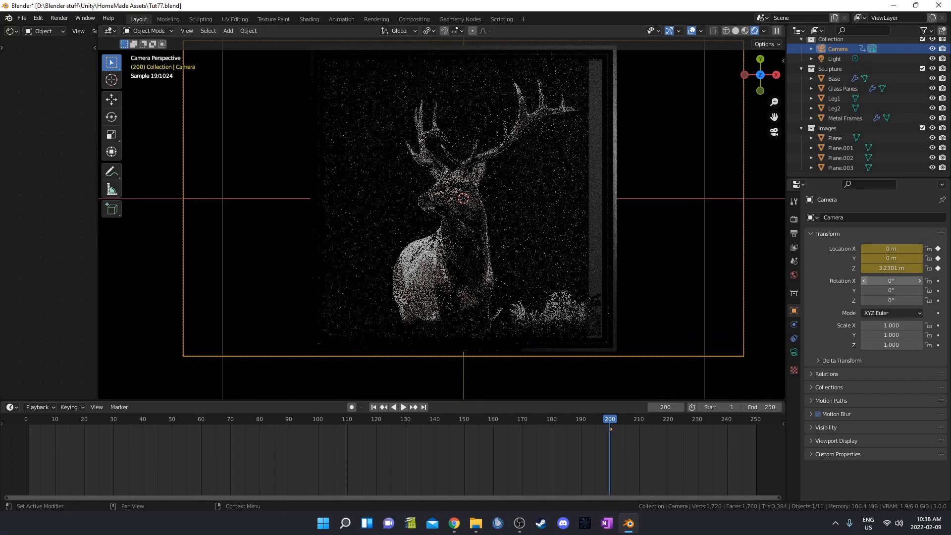
Go to frame 1 and align the camera to a low perspective front view centred on the Glass Panes.
key(KP_0)
click(432, 219)
key(KP_1)
key(KP_5)
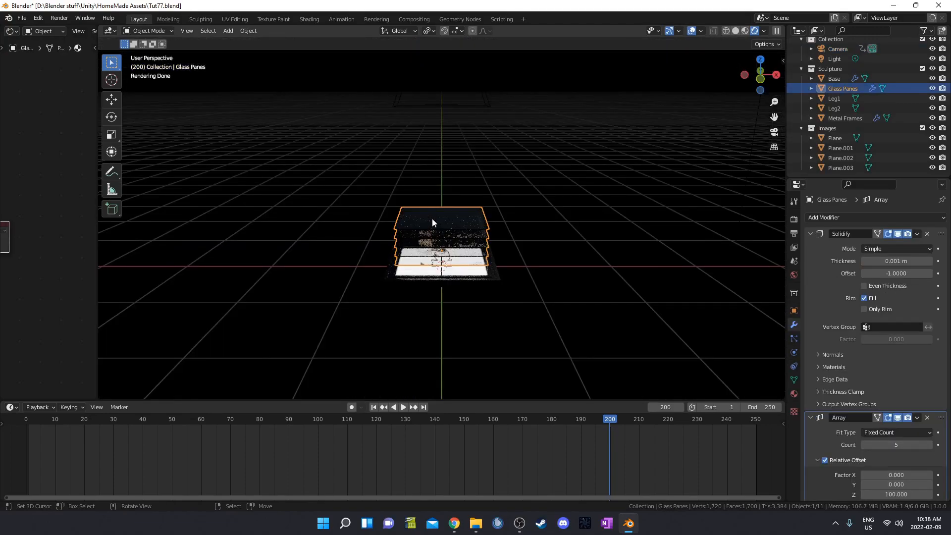
key(KP_Decimal)
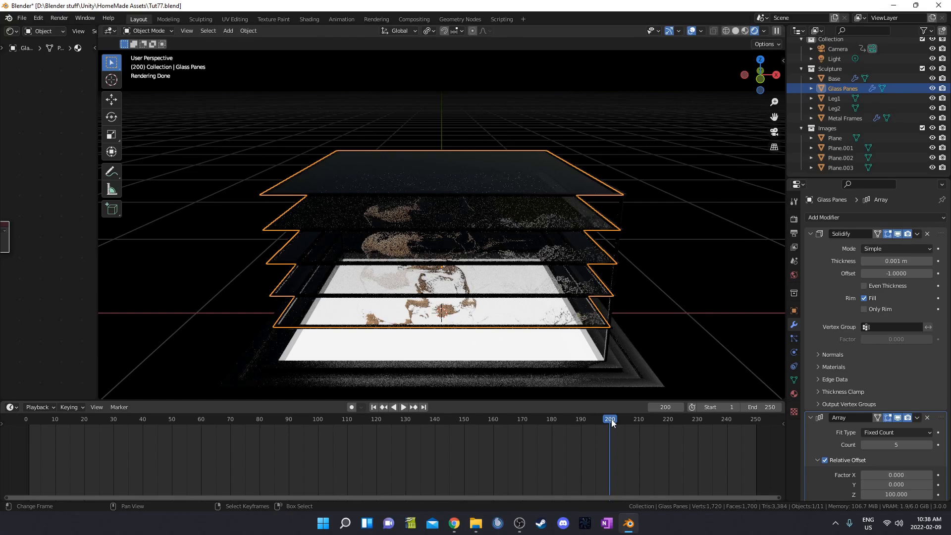
drag(612, 422, 29, 422)
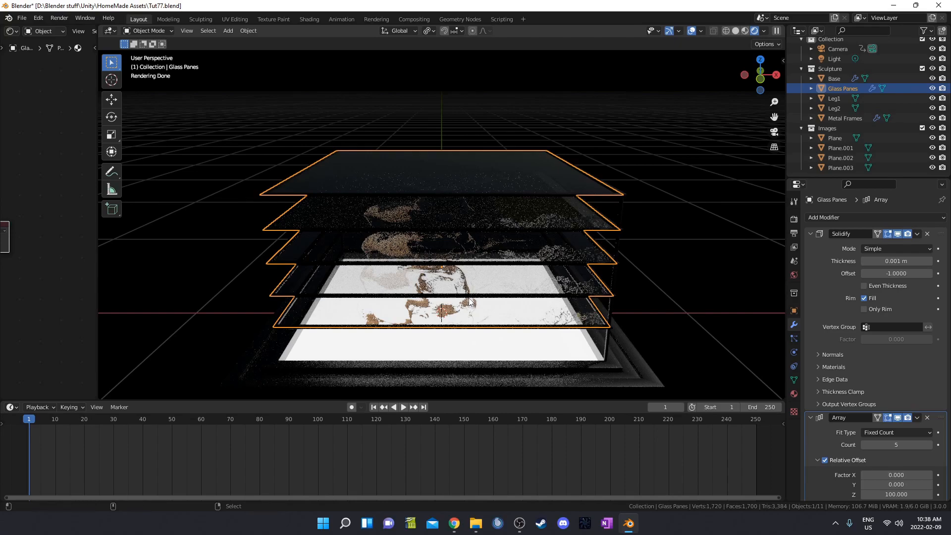
key(KP_0)
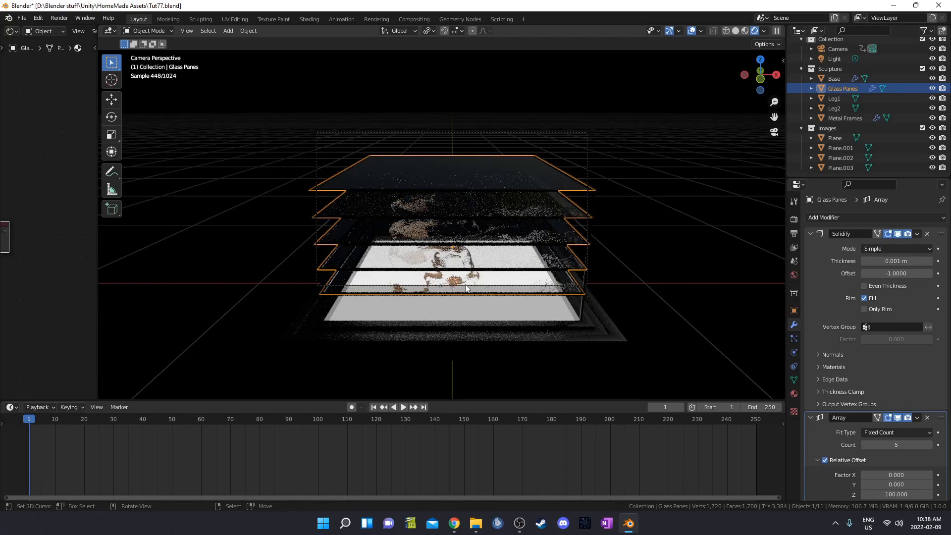
Move the camera back along its local Z to Y -2.5409 m and lower it to Z 0.93181 m.
click(465, 283)
key(g)
key(z)
key(z)
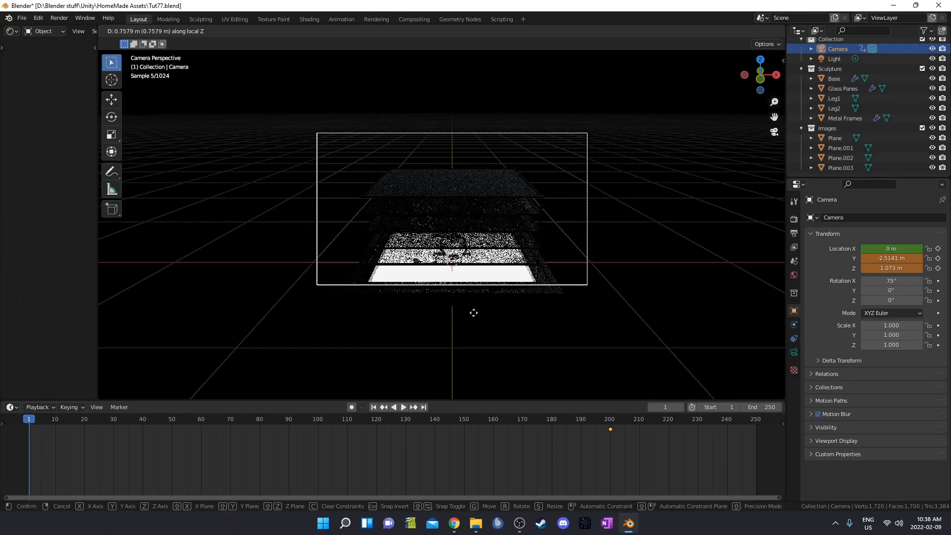
click(471, 318)
key(g)
key(x)
key(z)
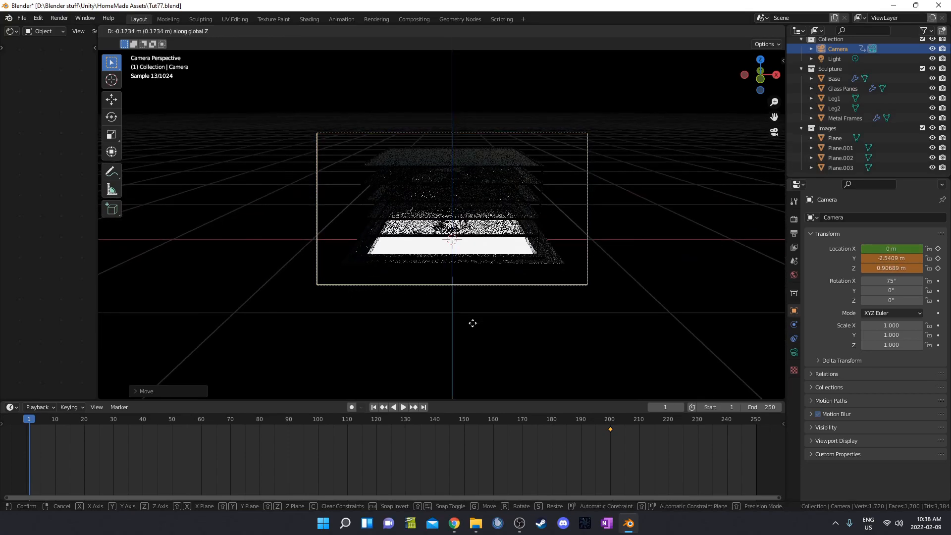
click(472, 326)
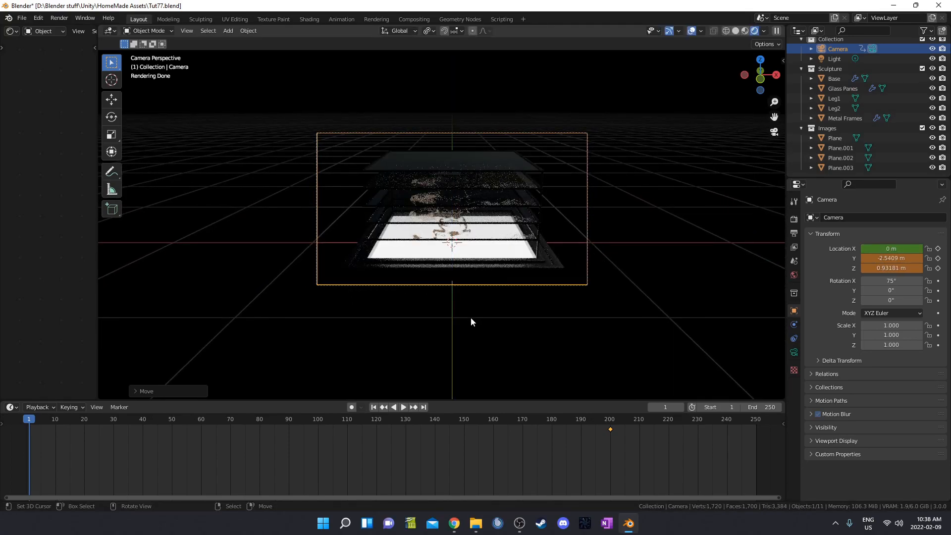
Insert a Location keyframe for the camera at frame 1 and play the animation to preview its motion.
key(n)
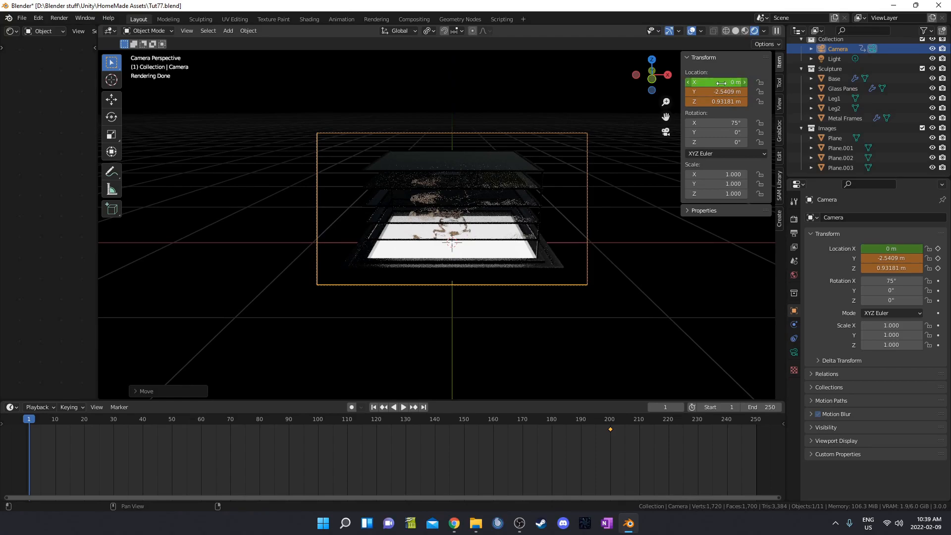
key(n)
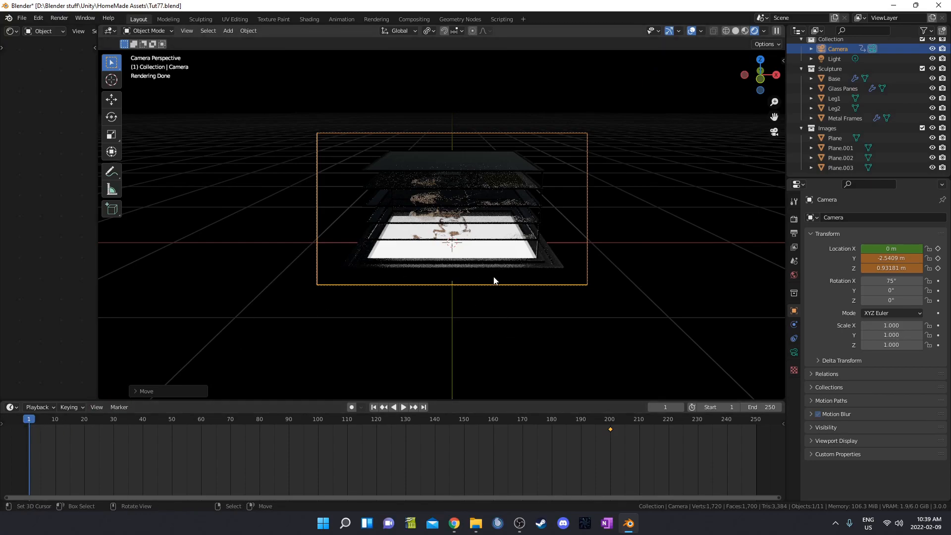
key(i)
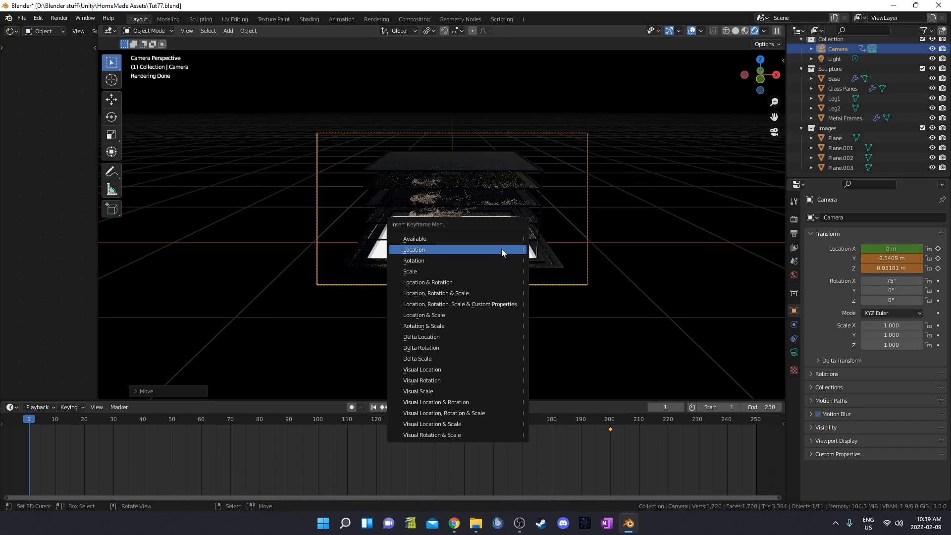
click(501, 250)
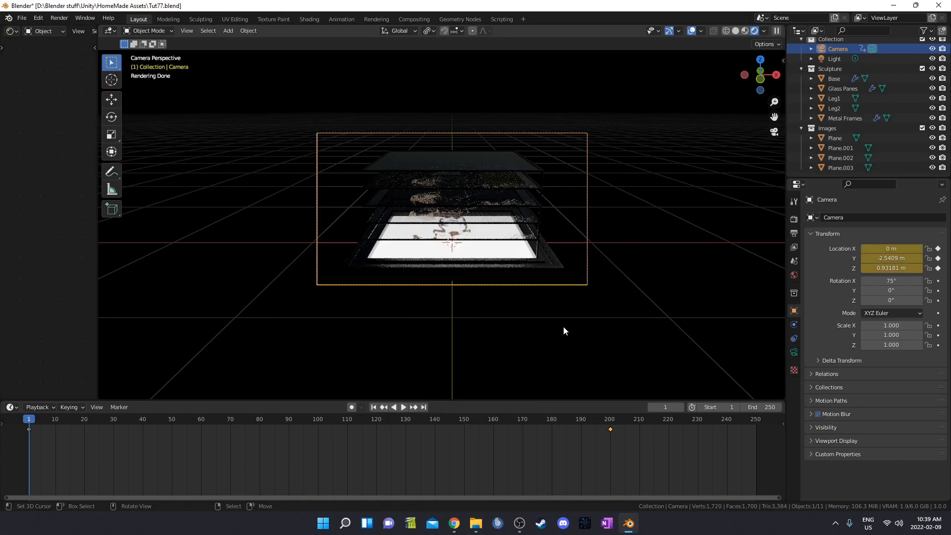
key(space)
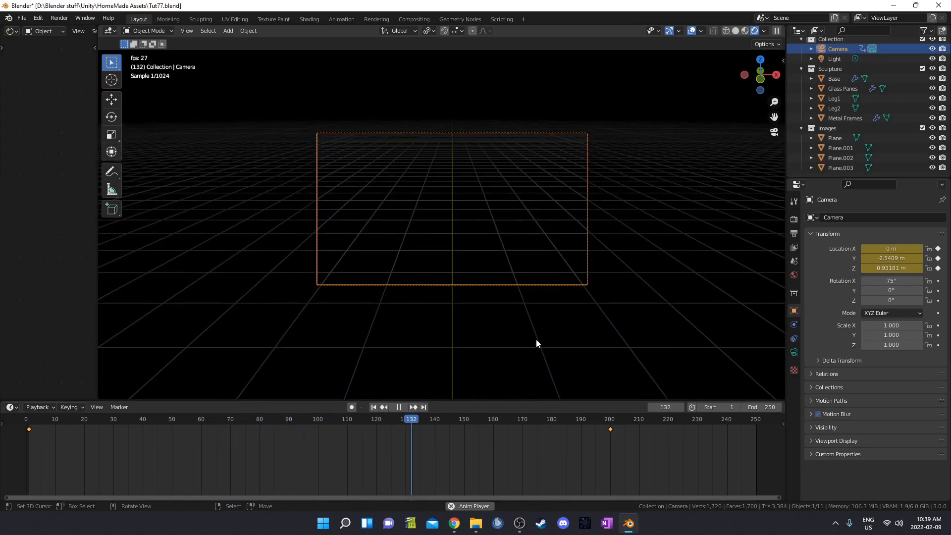
key(Escape)
Add a Plain Axes empty at the world origin beneath the sculpture.
middle_drag(500, 315, 477, 276)
scroll(477, 276, down, 4)
key(shift+a)
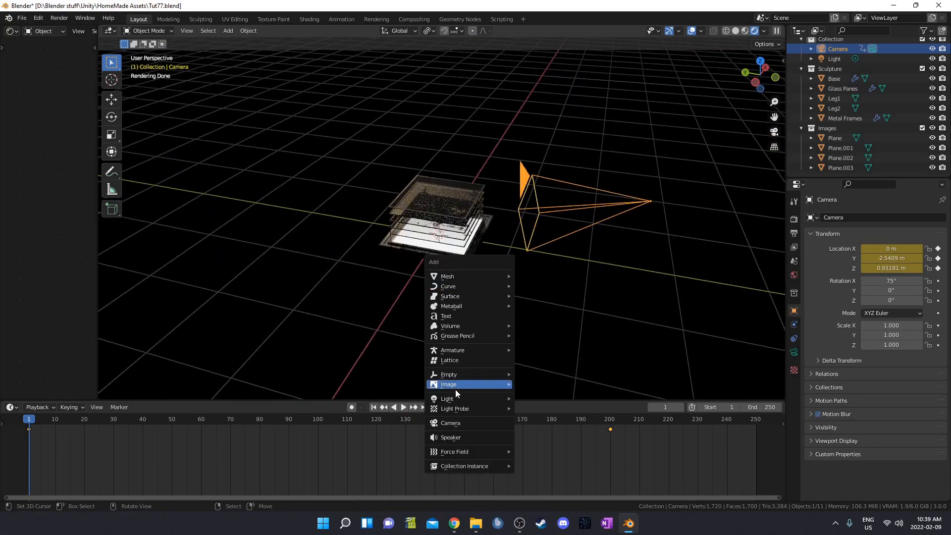
mouse_move(467, 374)
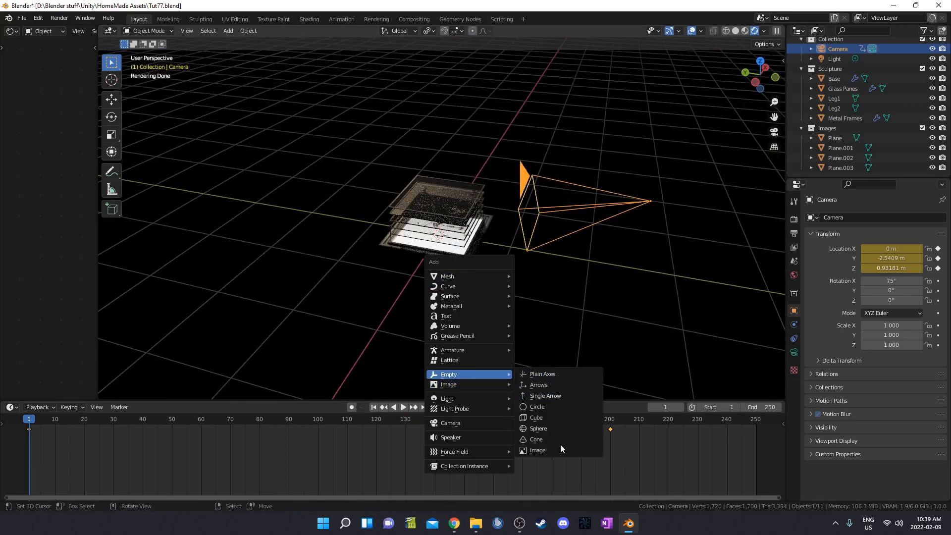
click(554, 373)
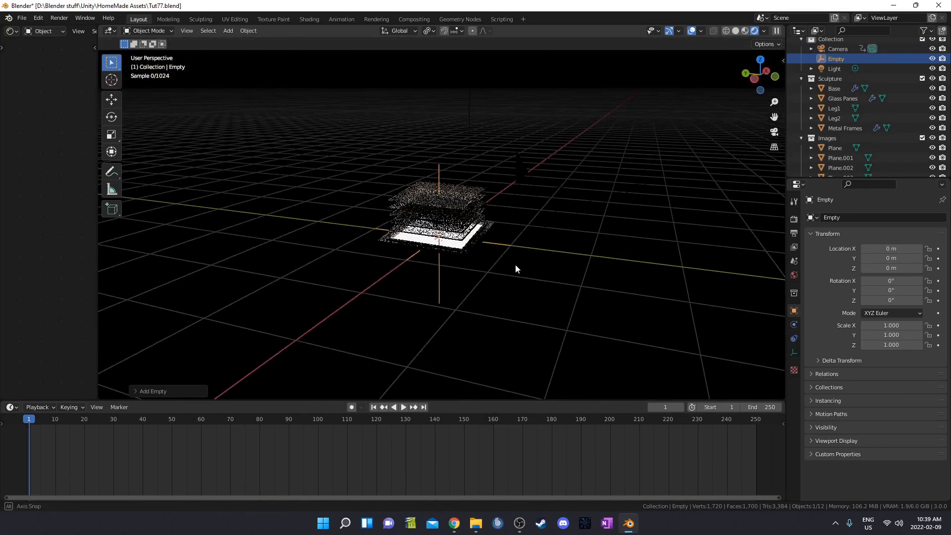
Add a Track To constraint that makes the camera aim at the empty at the world origin.
scroll(514, 252, up, 2)
click(529, 172)
scroll(446, 163, up, 3)
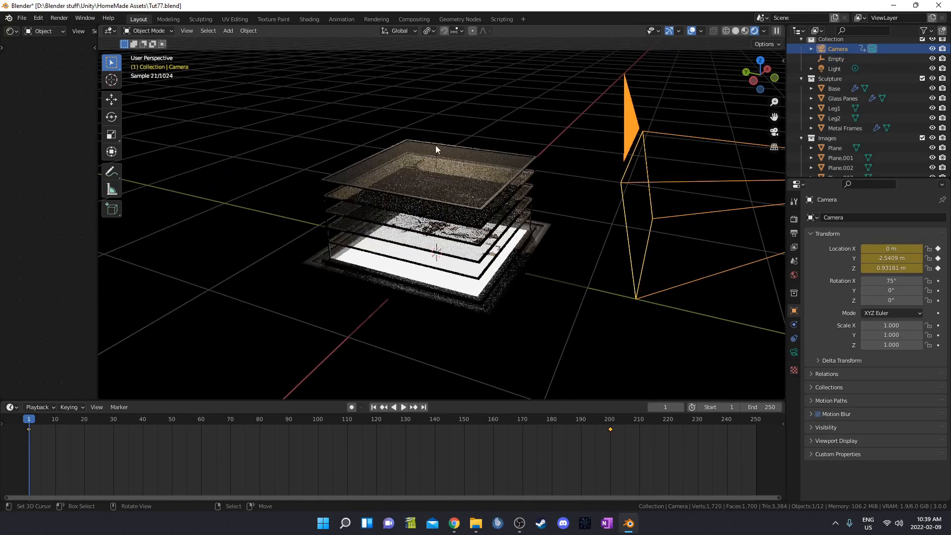
click(436, 129)
middle_drag(437, 127, 462, 186)
key(F3)
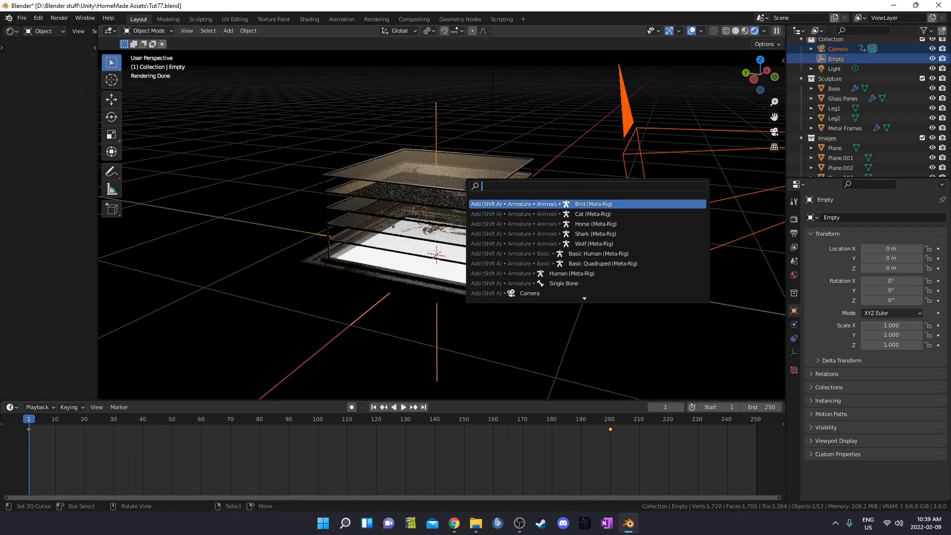
text(contra)
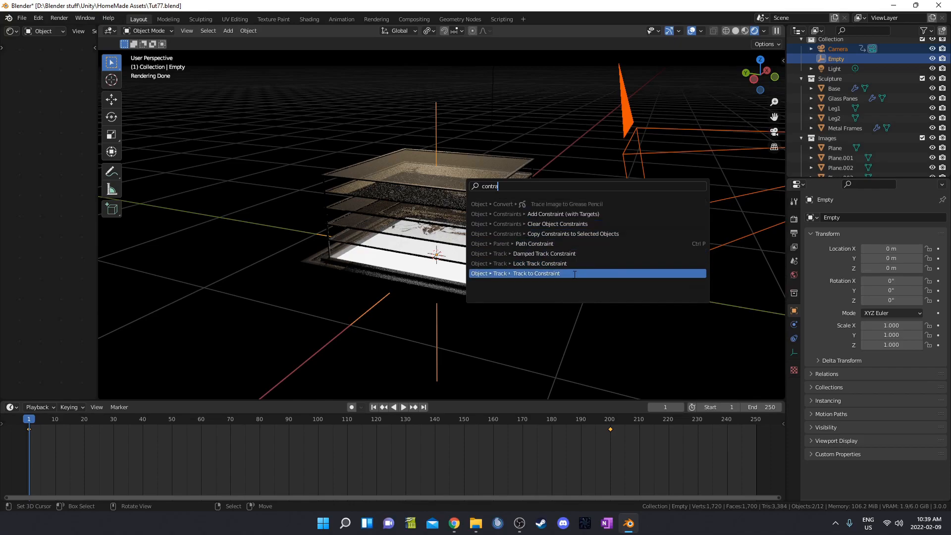
click(576, 263)
scroll(628, 233, down, 5)
middle_drag(564, 235, 485, 193)
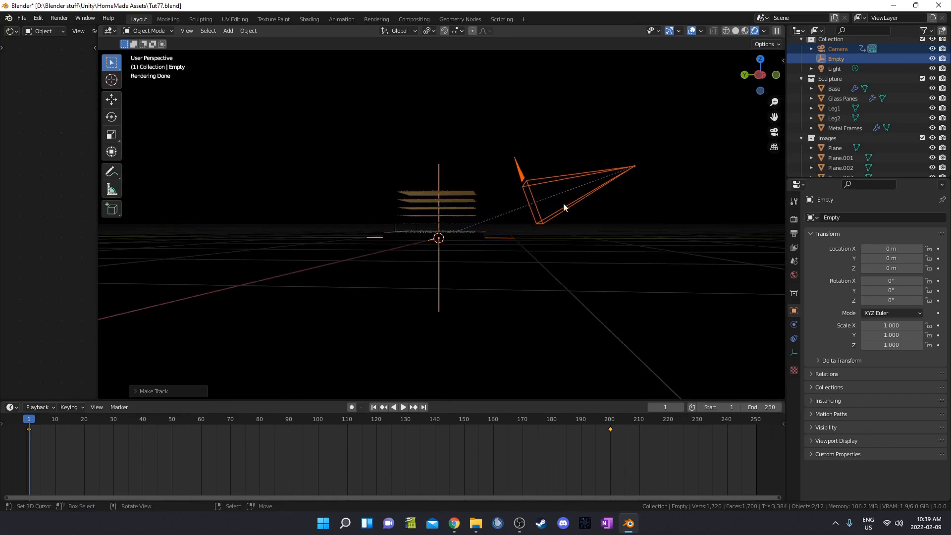
Play the animation from a side view to check the camera's tracking, stop it, and return to frame 1.
key(space)
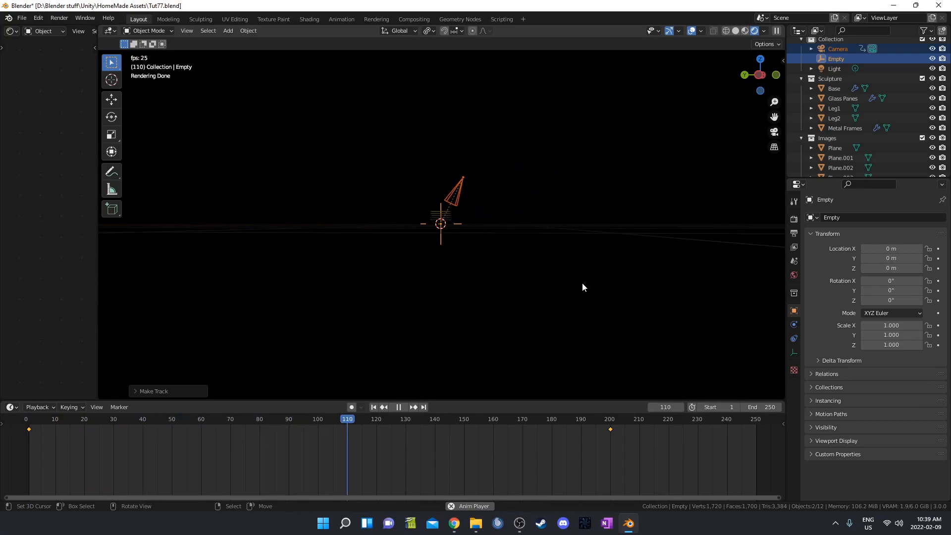
key(space)
key(shift+Left)
Raise the empty along global Z to about 0.206 m to centre the sculpture vertically in the camera view.
key(KP_0)
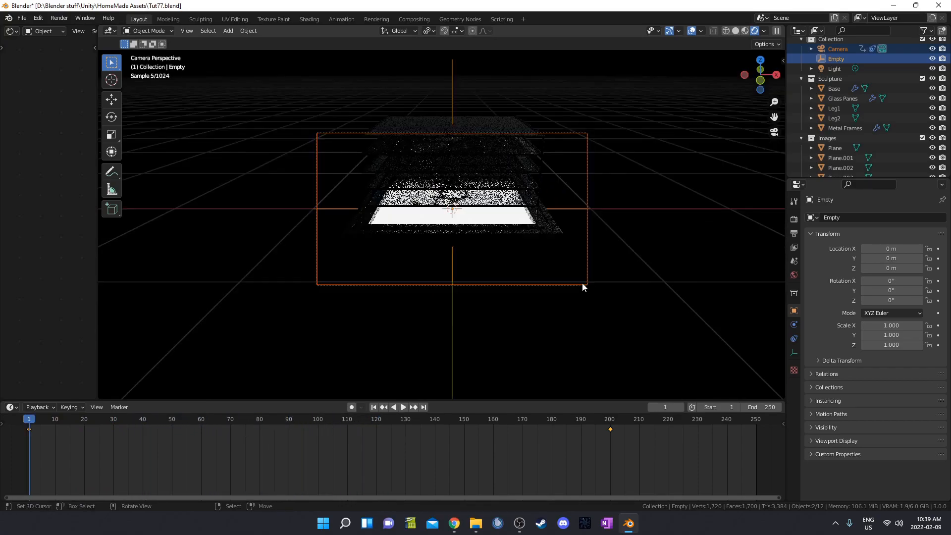
click(455, 88)
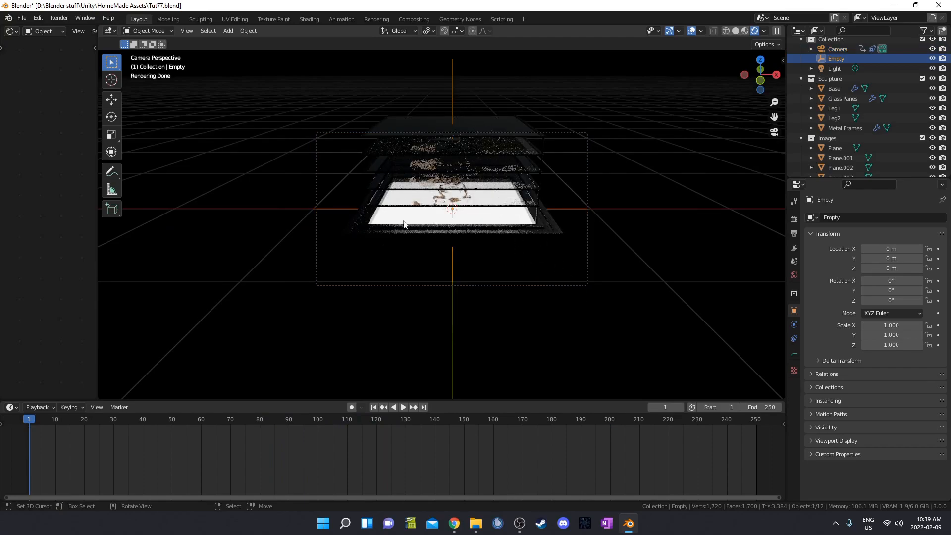
key(g)
key(z)
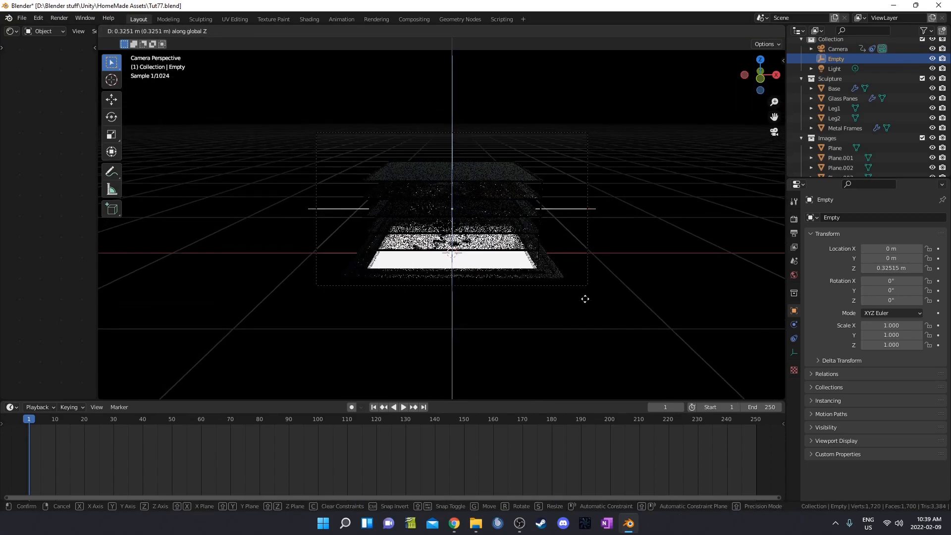
click(585, 307)
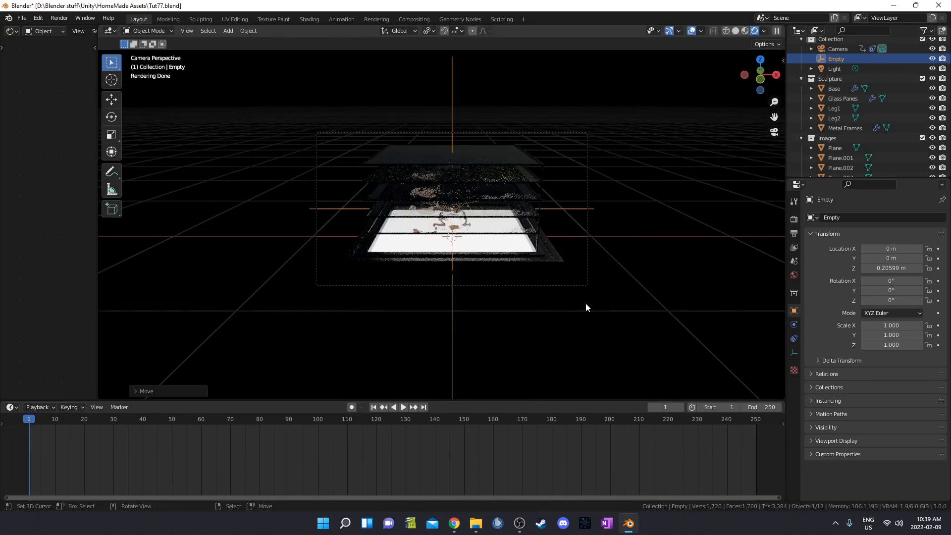
Play the animation through the camera and examine the deer from the overhead position.
key(space)
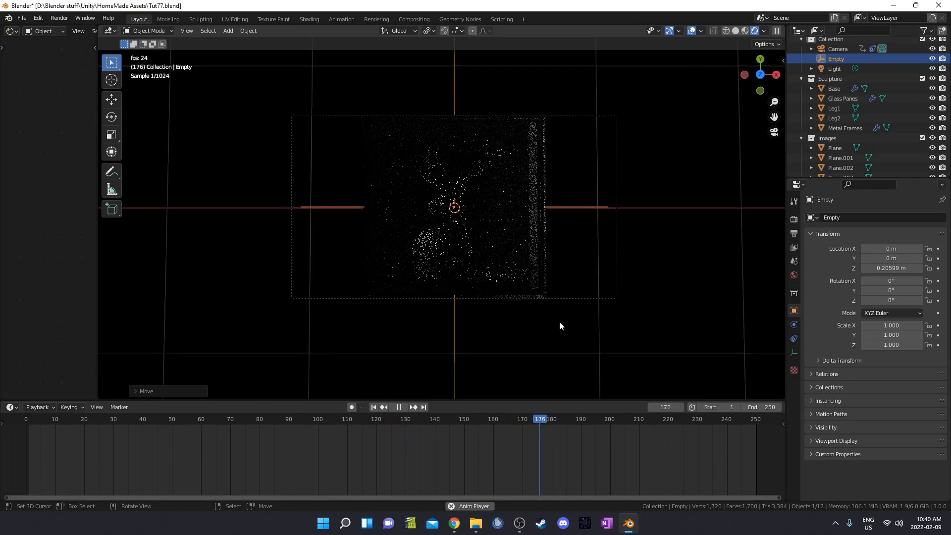
key(space)
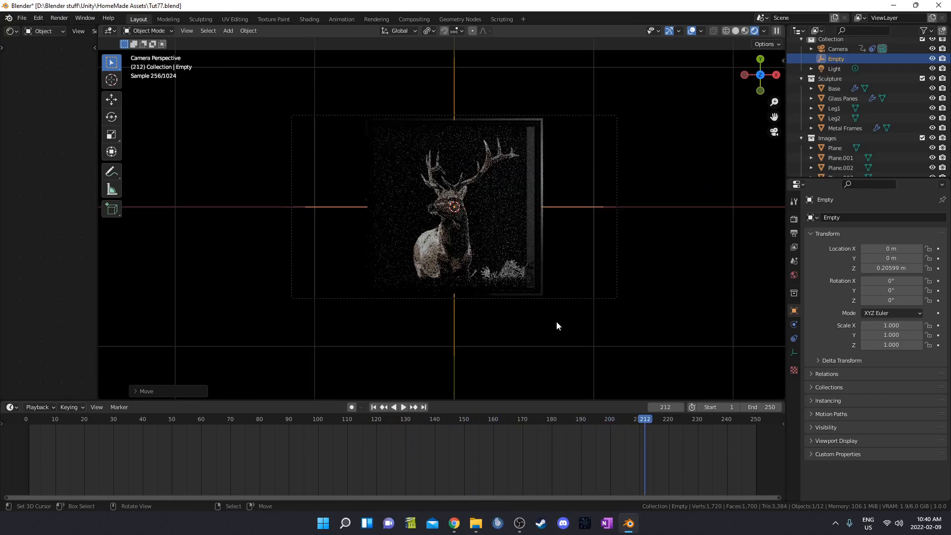
scroll(552, 326, up, 4)
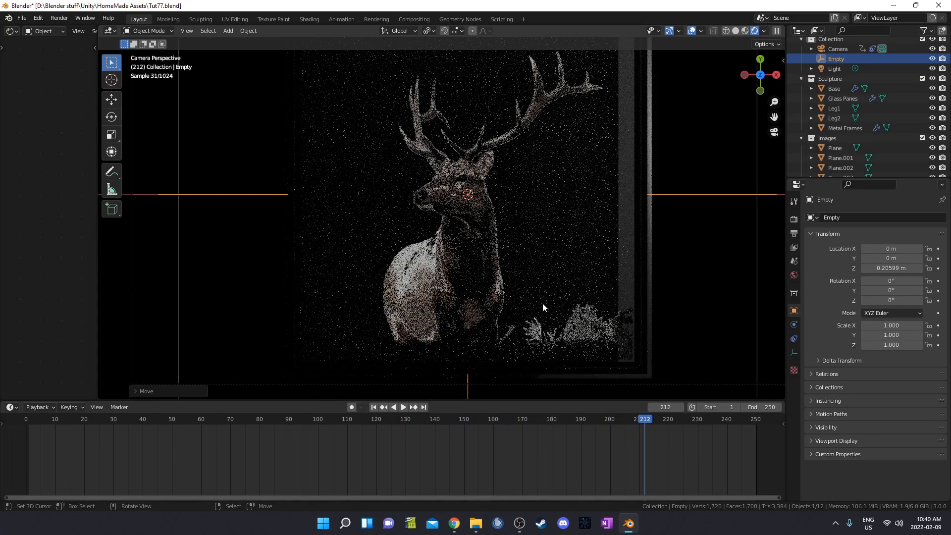
scroll(542, 303, down, 1)
Switch the render engine to Eevee and preview the deer animation through the camera.
click(793, 218)
click(902, 218)
click(878, 230)
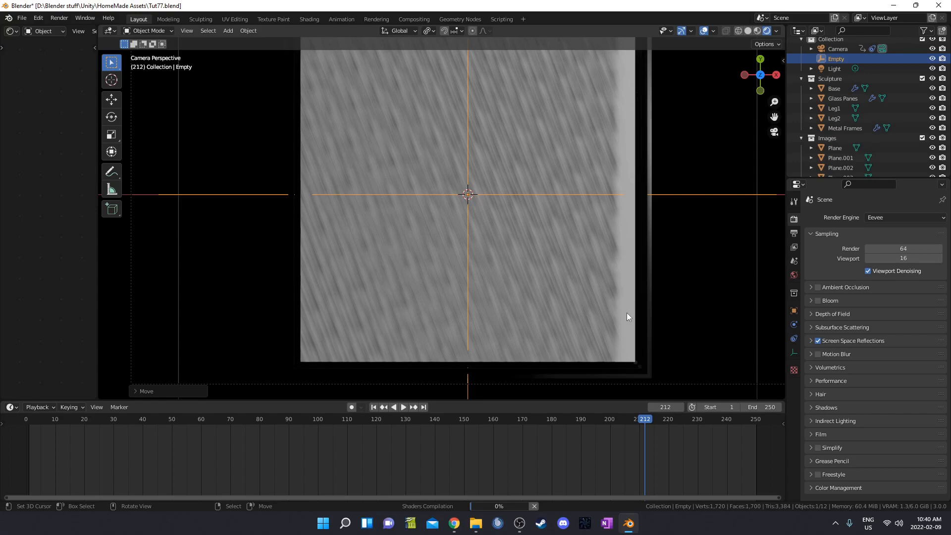
middle_drag(626, 310, 622, 289)
key(KP_0)
scroll(590, 265, up, 4)
shift+middle_drag(581, 263, 584, 158)
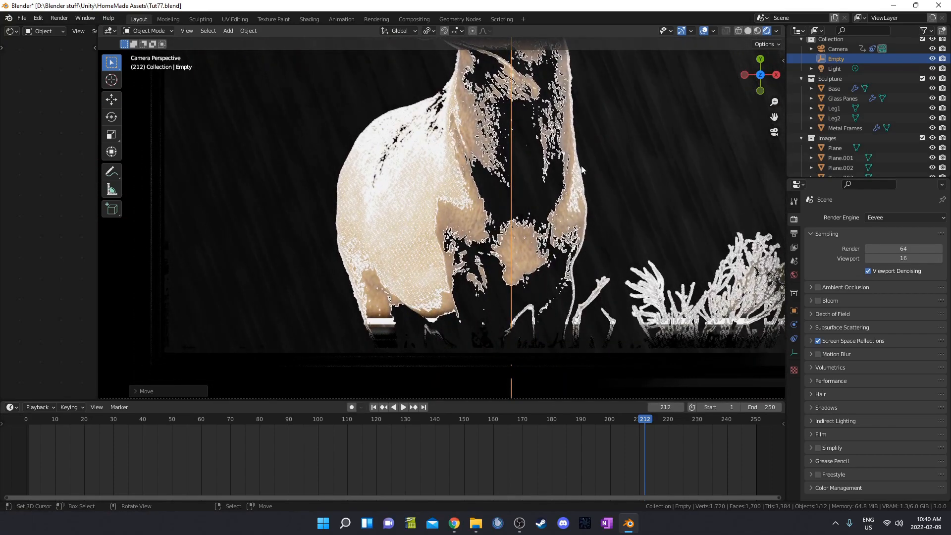
key(space)
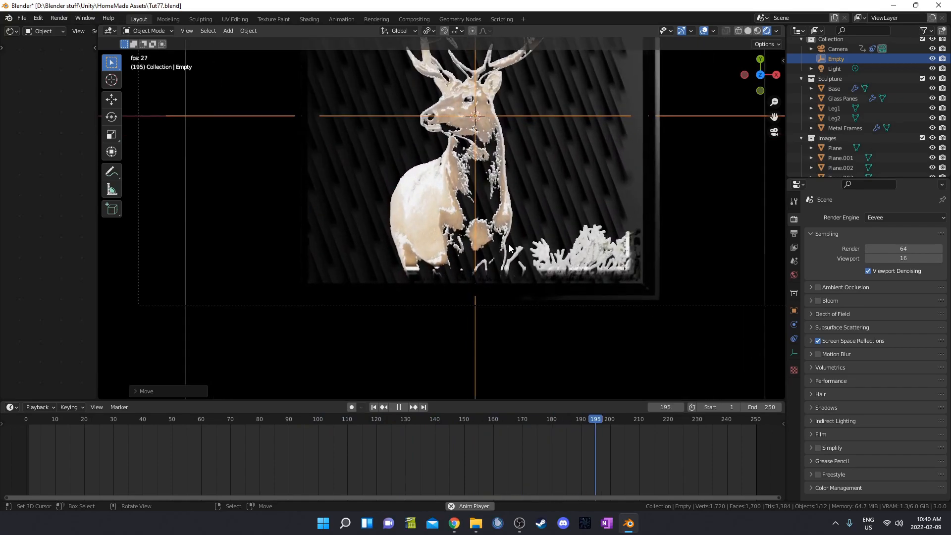
key(space)
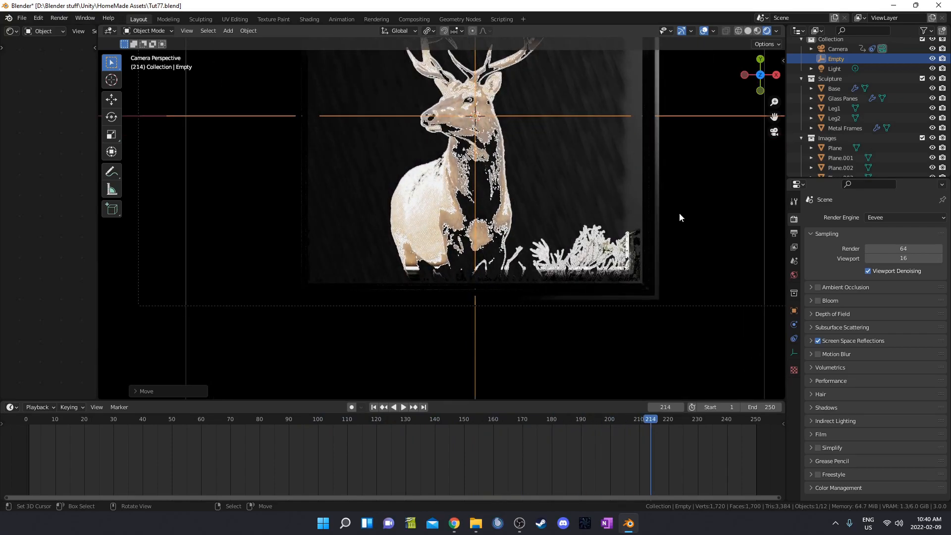
Switch the render engine back to Cycles and recentre the deer in the view.
click(904, 217)
click(887, 249)
shift+middle_drag(596, 167, 638, 231)
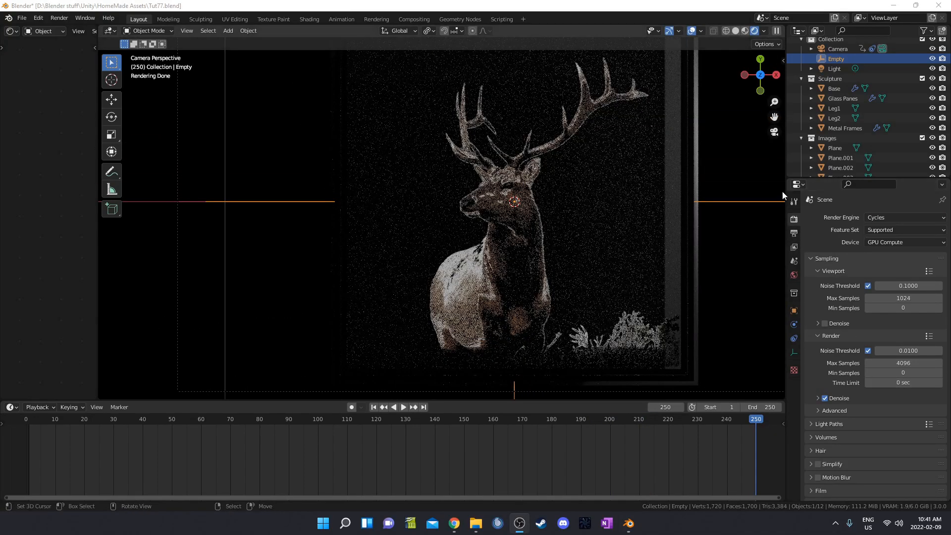
Set the render max samples to 128 and check the render denoising settings.
click(914, 364)
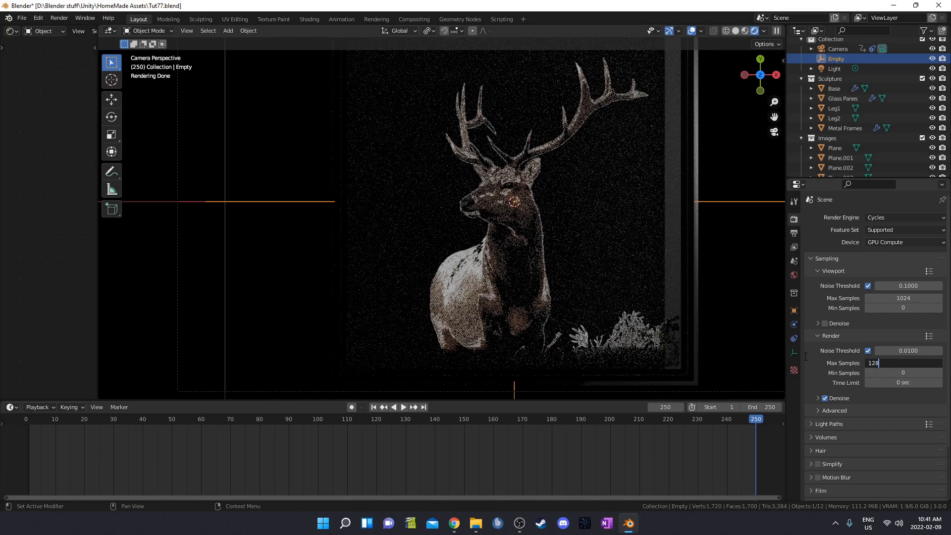
key(Return)
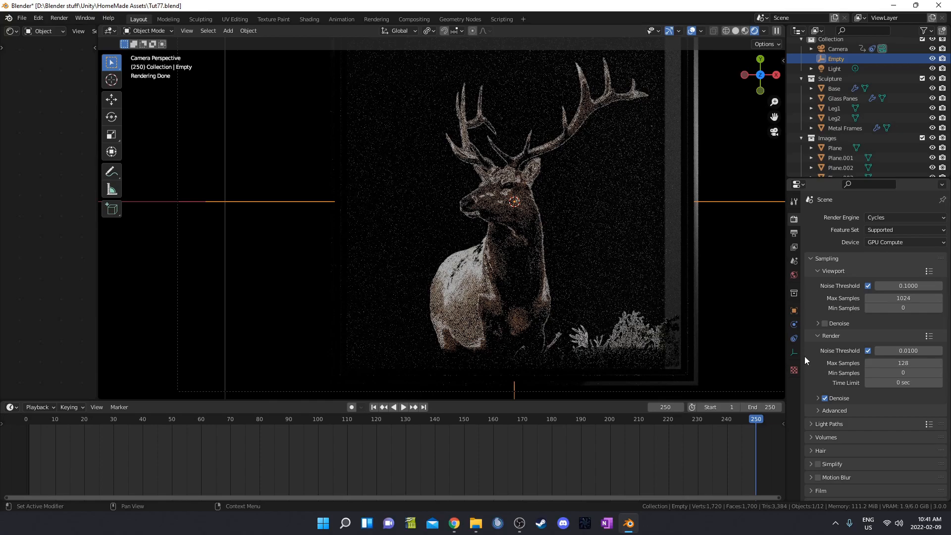
click(818, 399)
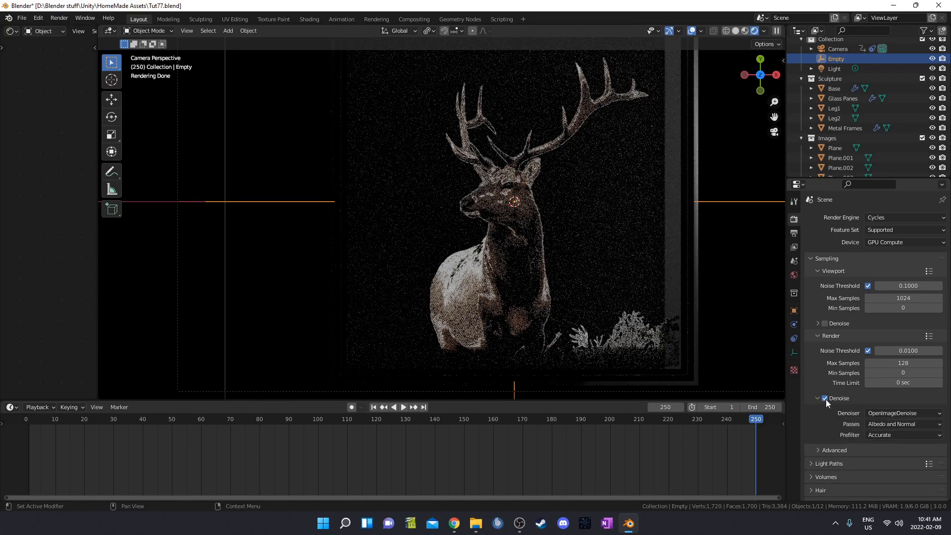
click(817, 398)
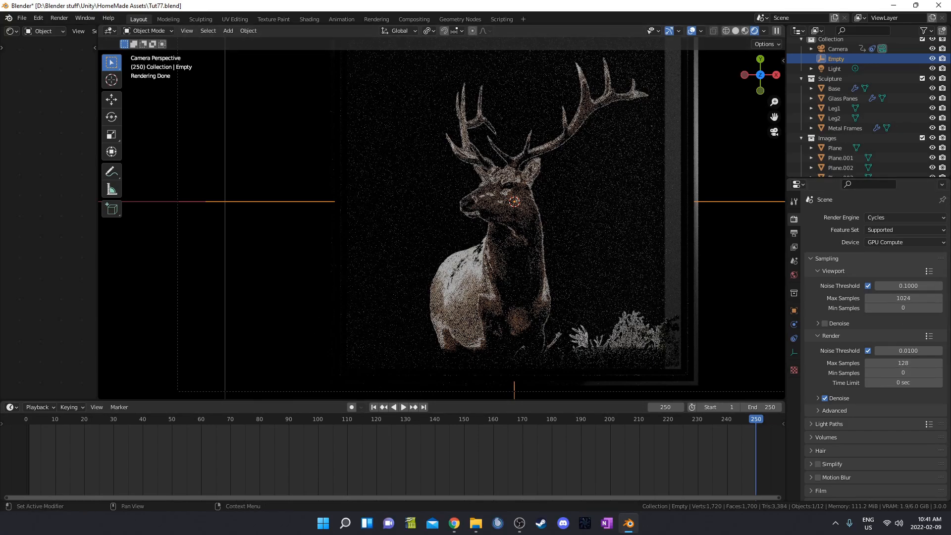
Set the animation's end frame to 200 and go to the last frame.
click(756, 407)
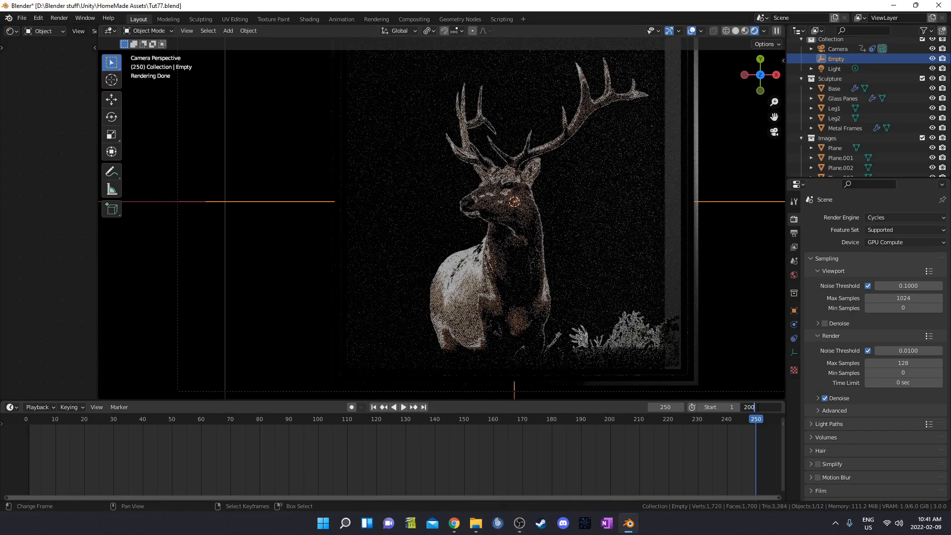
key(Return)
key(shift+Left)
key(shift+Right)
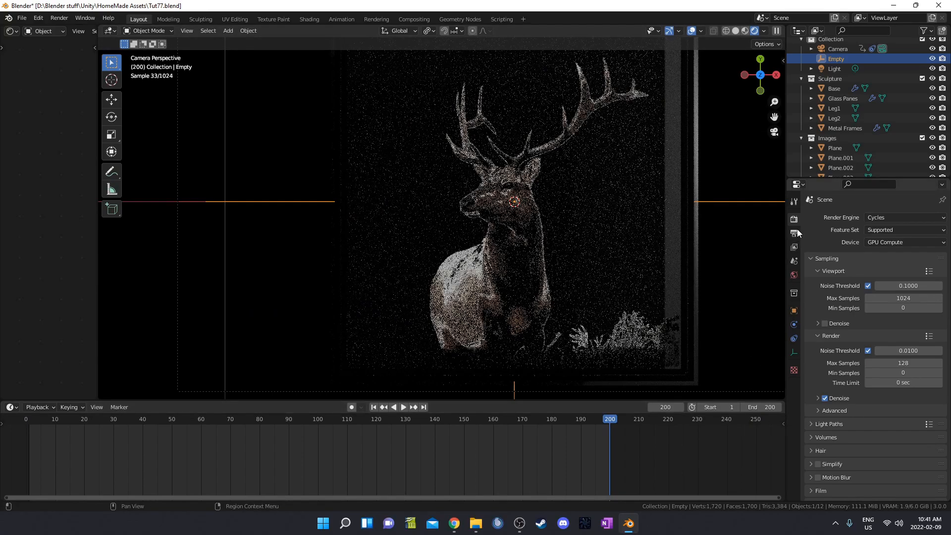
Set the output file format to JPEG for the rendered image sequence.
click(794, 233)
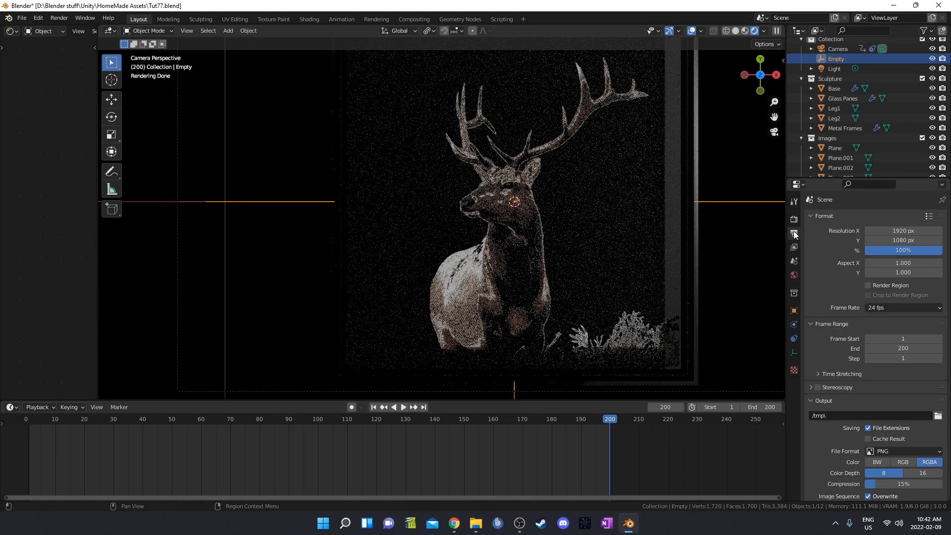
scroll(893, 397, down, 2)
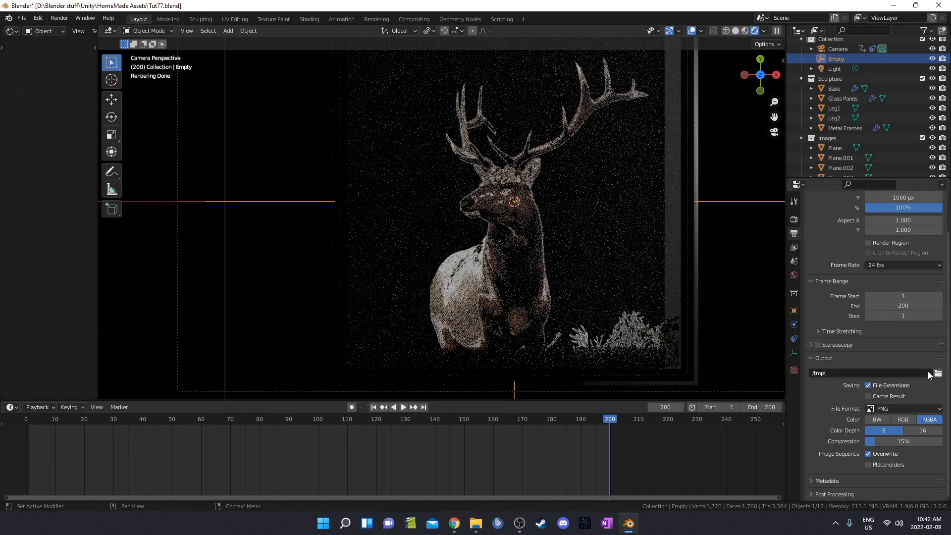
click(882, 406)
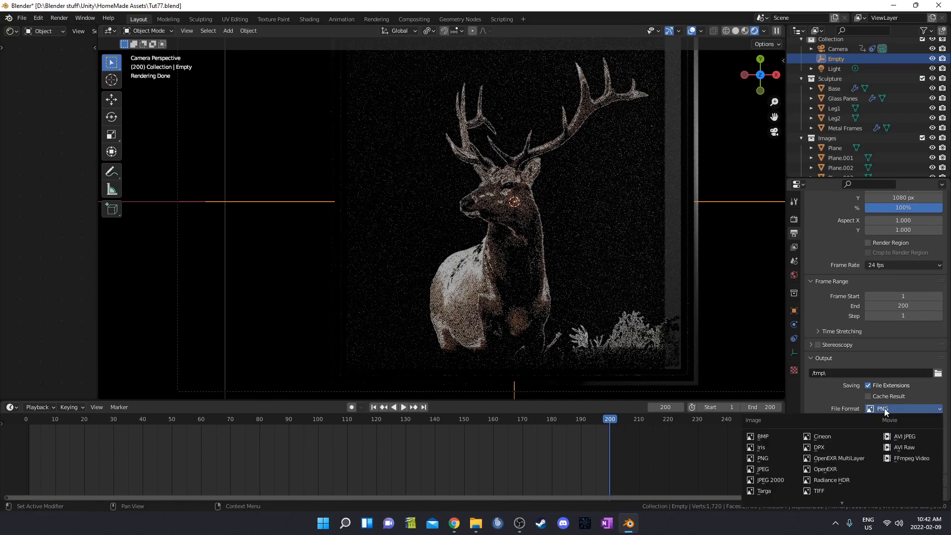
click(765, 469)
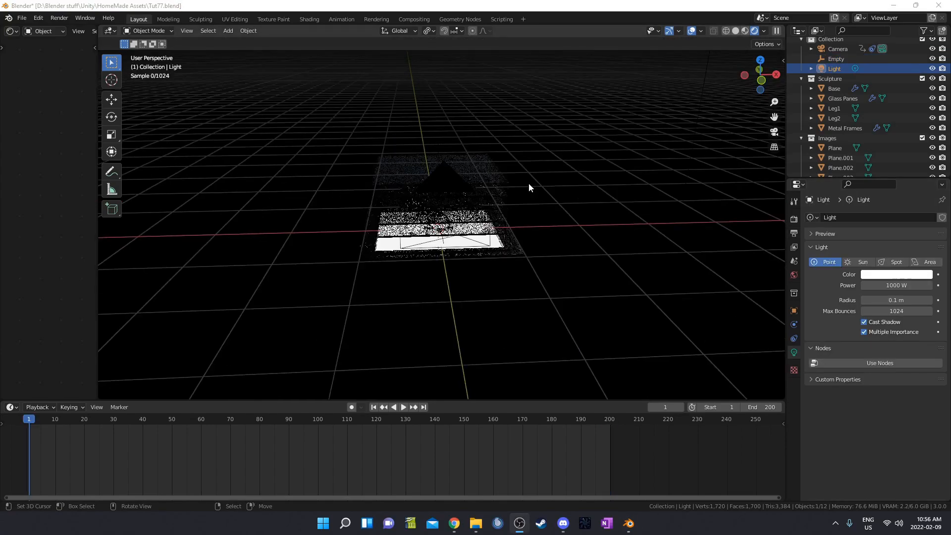
Examine the light's placement around the sculpture and the camera's overhead view of the deer at frame 200.
scroll(475, 163, down, 5)
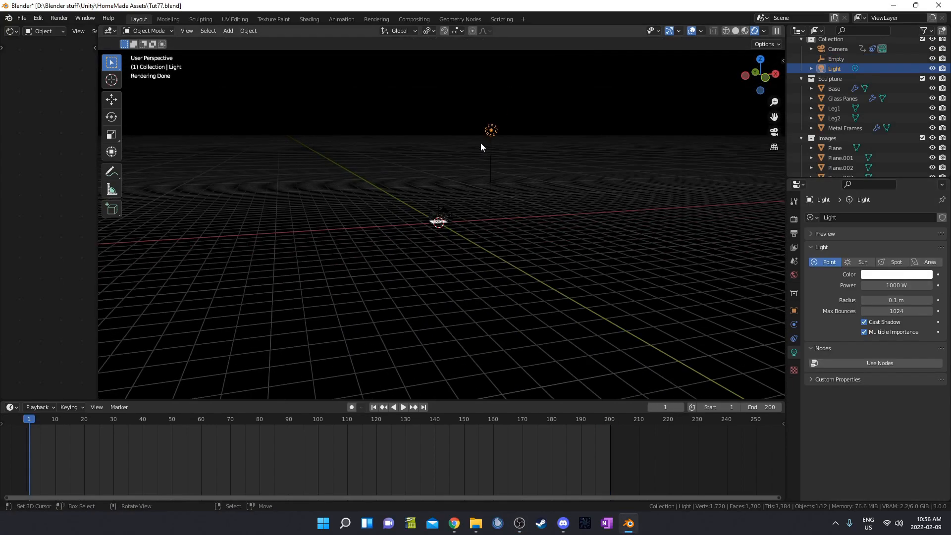
scroll(497, 136, up, 6)
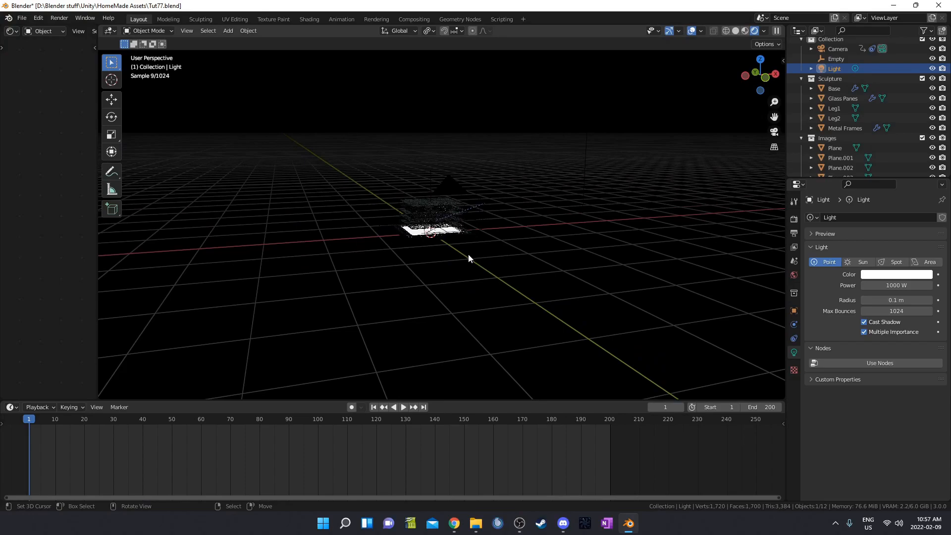
scroll(476, 262, up, 6)
middle_drag(477, 264, 459, 284)
middle_drag(477, 242, 470, 285)
scroll(411, 169, down, 5)
key(KP_0)
key(shift+Right)
scroll(489, 214, up, 4)
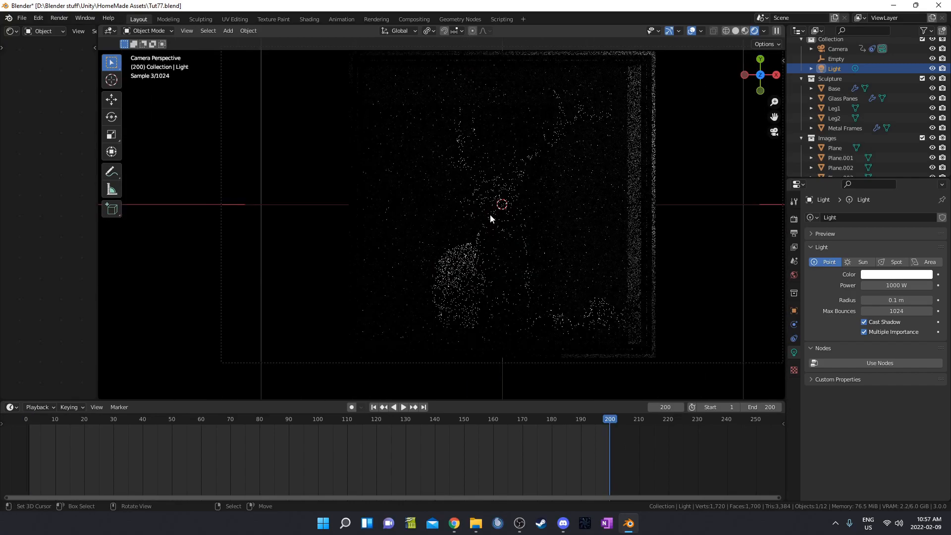
scroll(423, 173, down, 3)
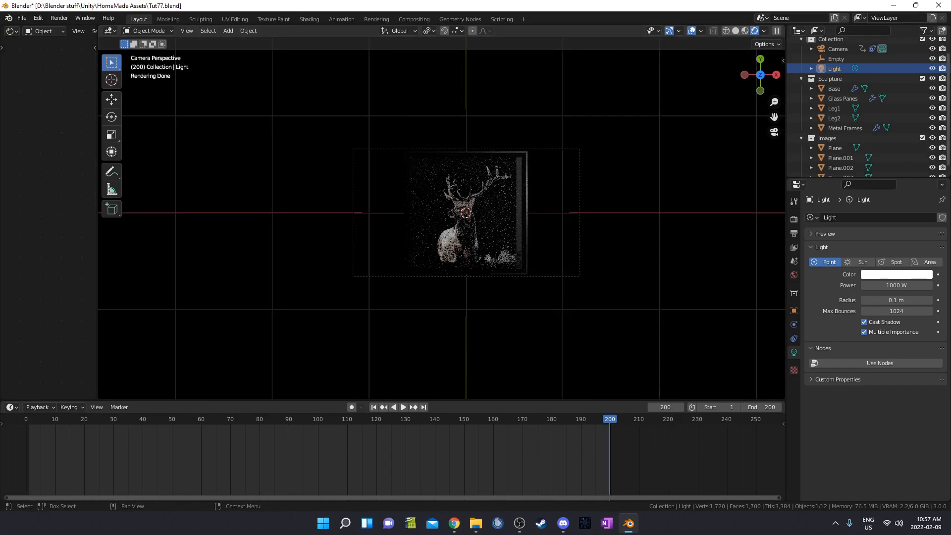
scroll(469, 143, down, 3)
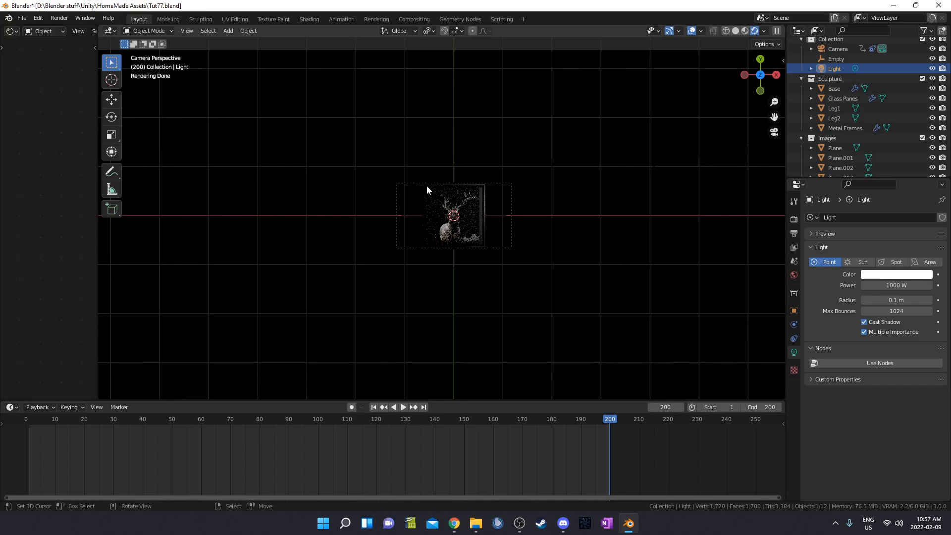
Set the point light's power to 40 W.
click(884, 286)
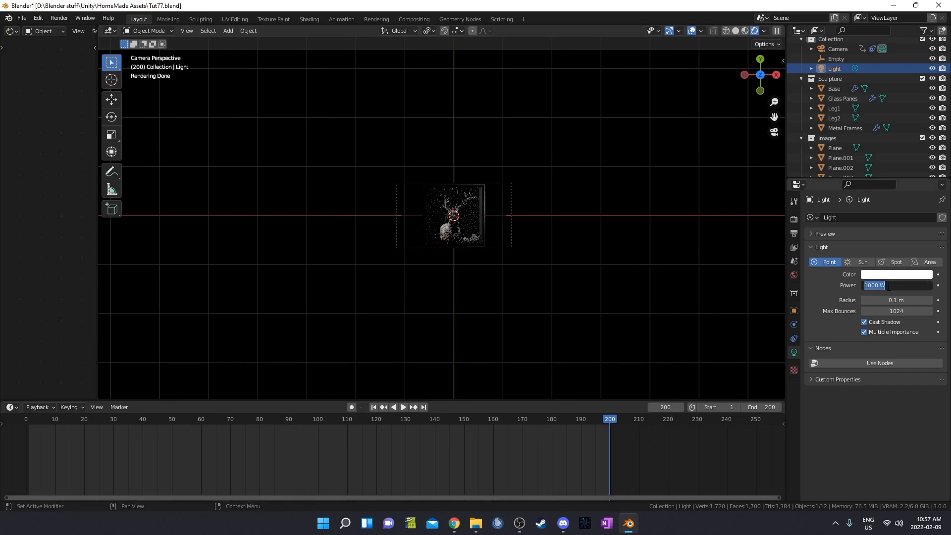
text(40)
key(Return)
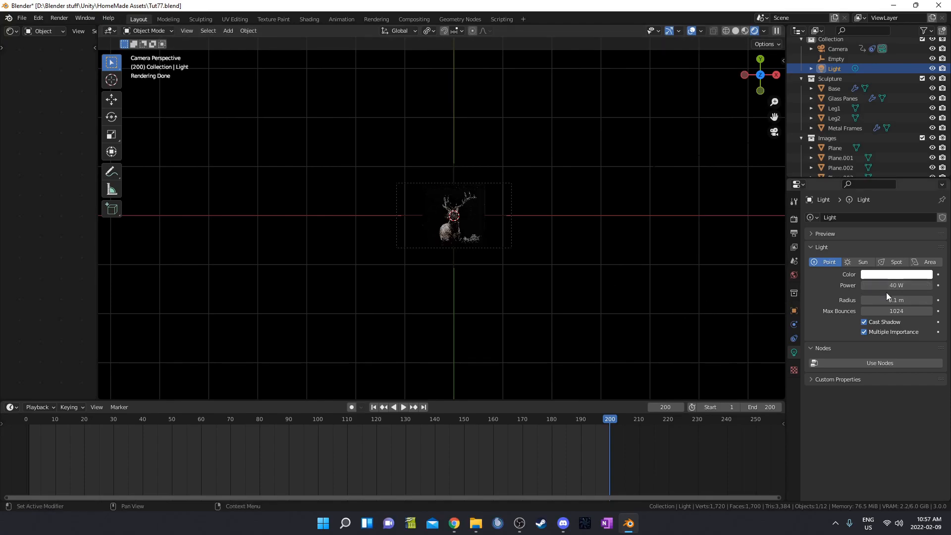
Set the light's location to X -10 m, Y 2.6 m and Z 2.5 m.
key(n)
click(715, 81)
text(-10)
key(Tab)
text(2)
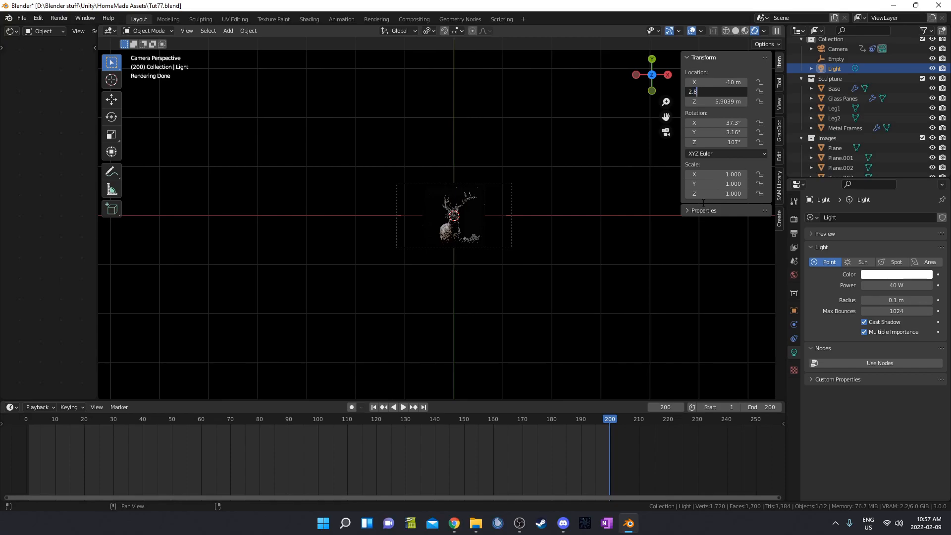
text(.6)
key(Tab)
text(2)
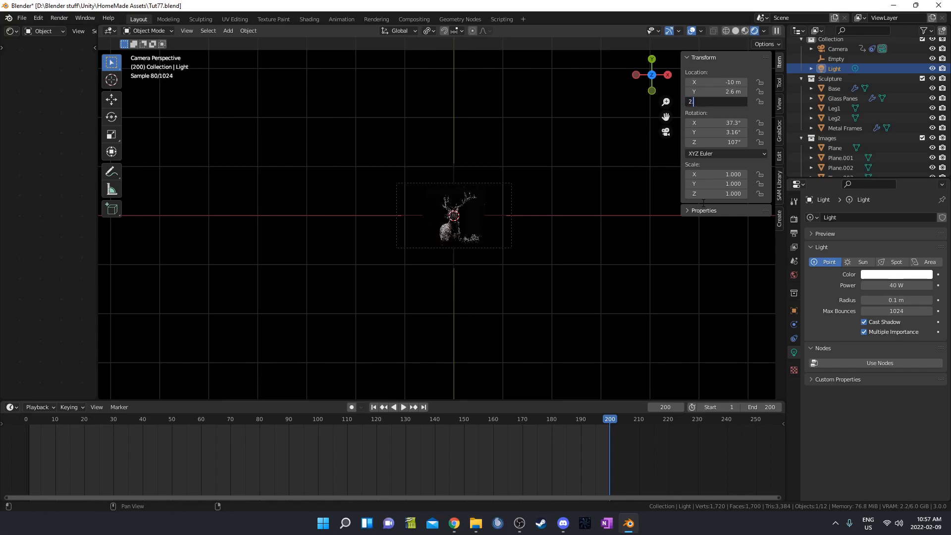
text(.5)
key(Return)
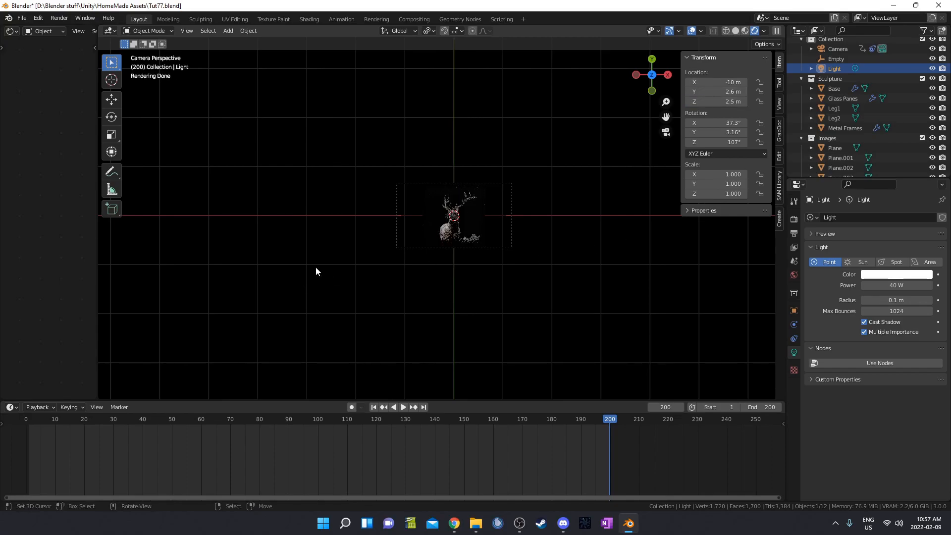
Insert a location keyframe for the light at frame 201.
scroll(441, 270, up, 7)
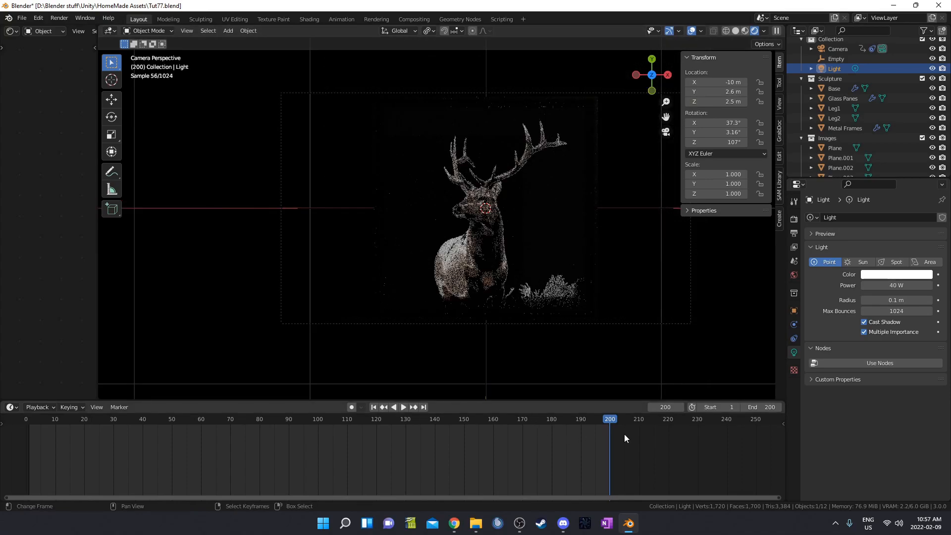
key(Right)
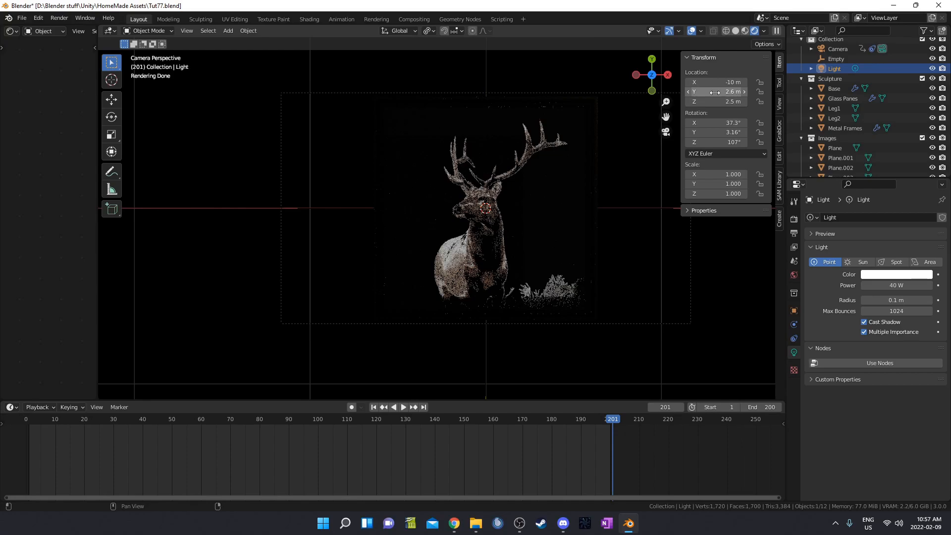
key(i)
scroll(743, 438, down, 1)
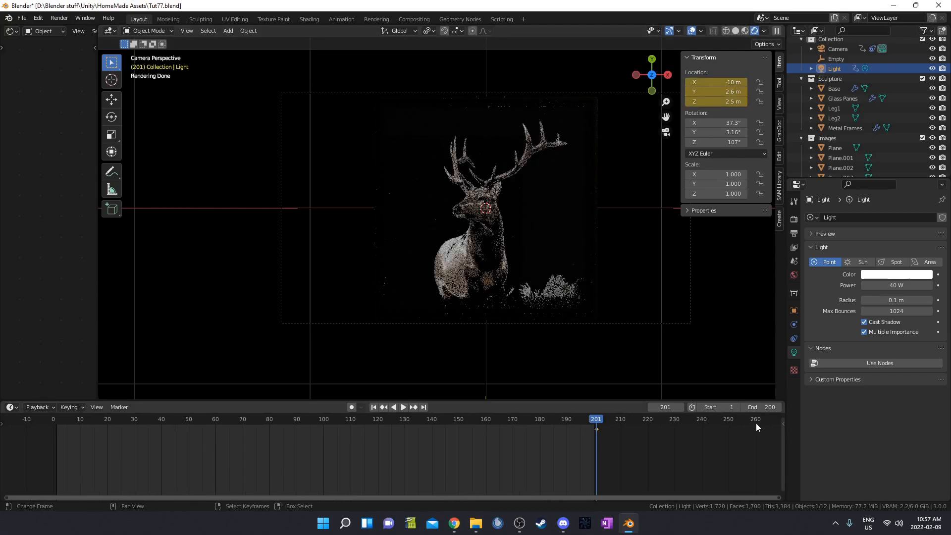
At frame 260, set the light's X location to 10 m and keyframe its location.
click(755, 423)
click(720, 83)
text(10)
key(Return)
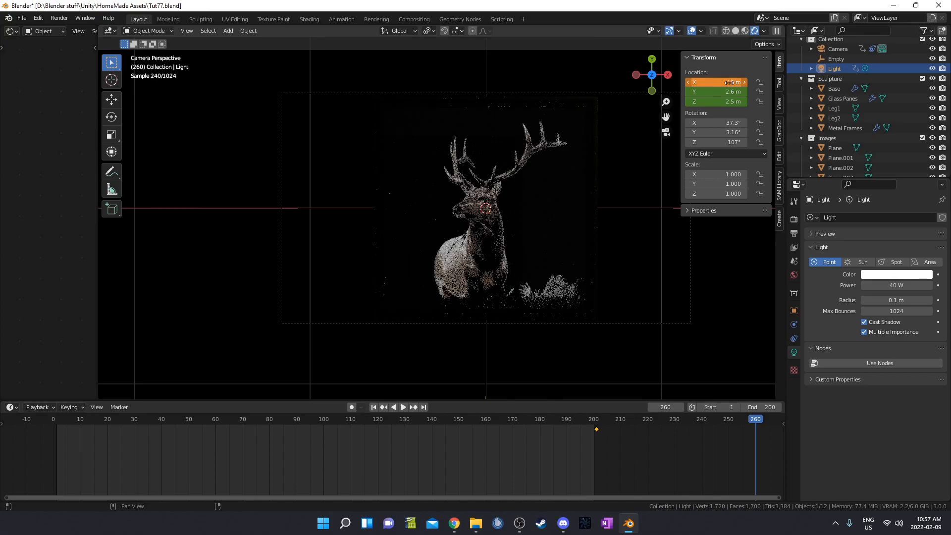
key(i)
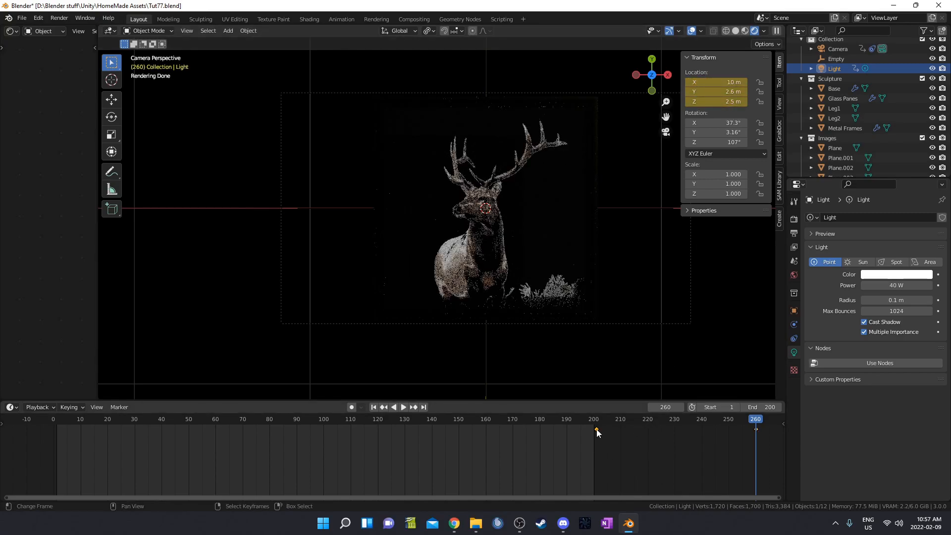
Set the handle type of the light's location keyframes to Vector.
scroll(574, 448, down, 2)
middle_drag(652, 456, 537, 455)
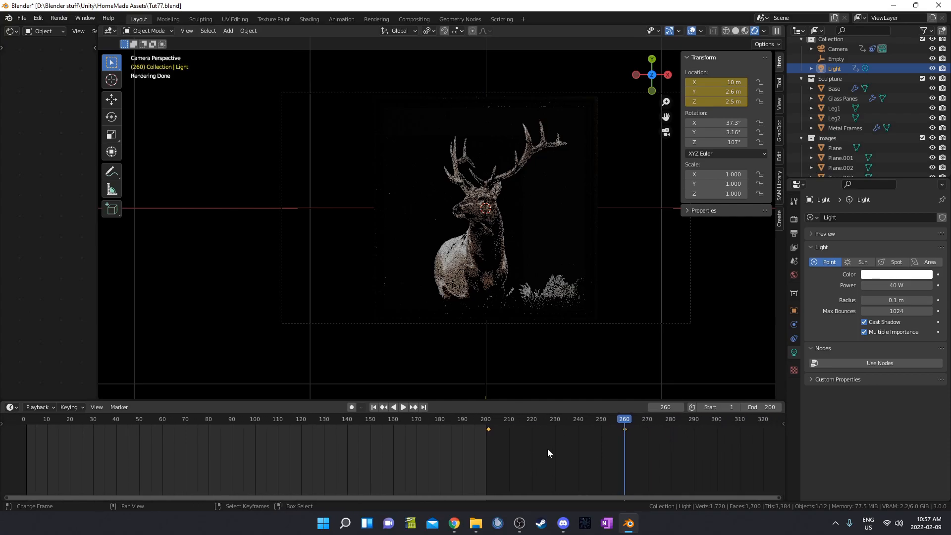
key(v)
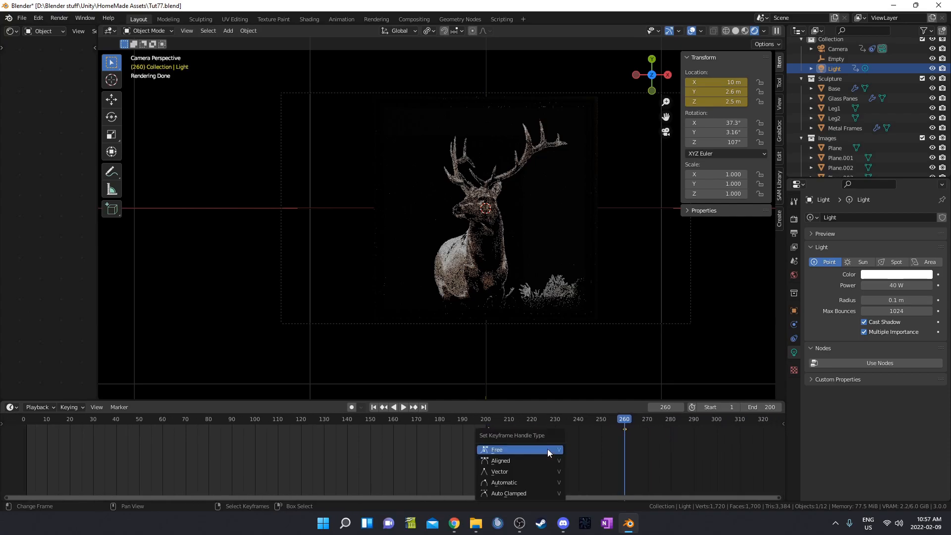
click(533, 471)
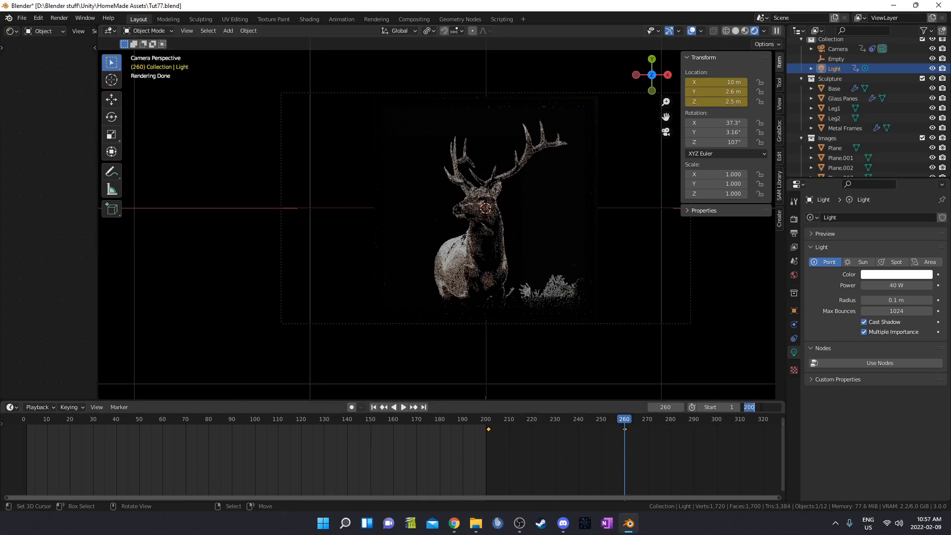
Set the animation's frame range to 200–260 and play back the light's sweep across the deer.
key(Return)
click(711, 406)
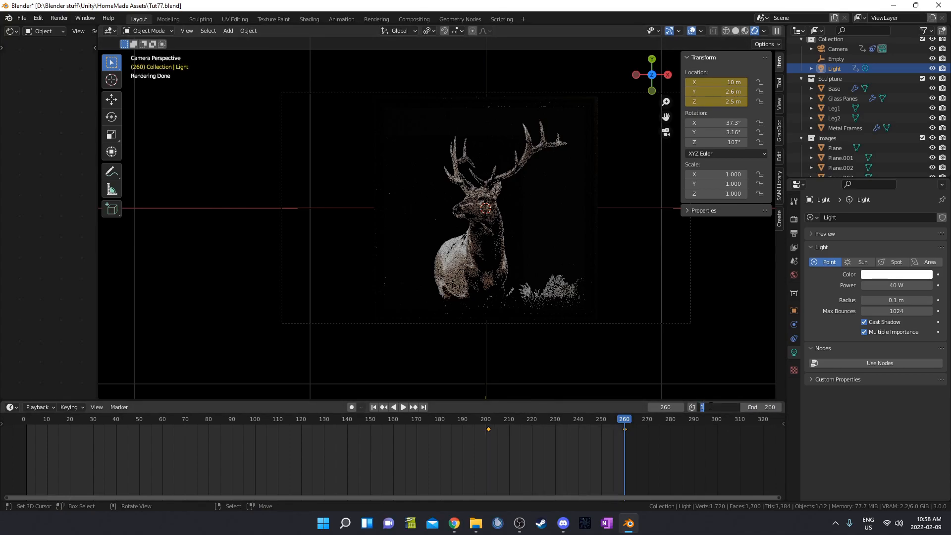
key(Return)
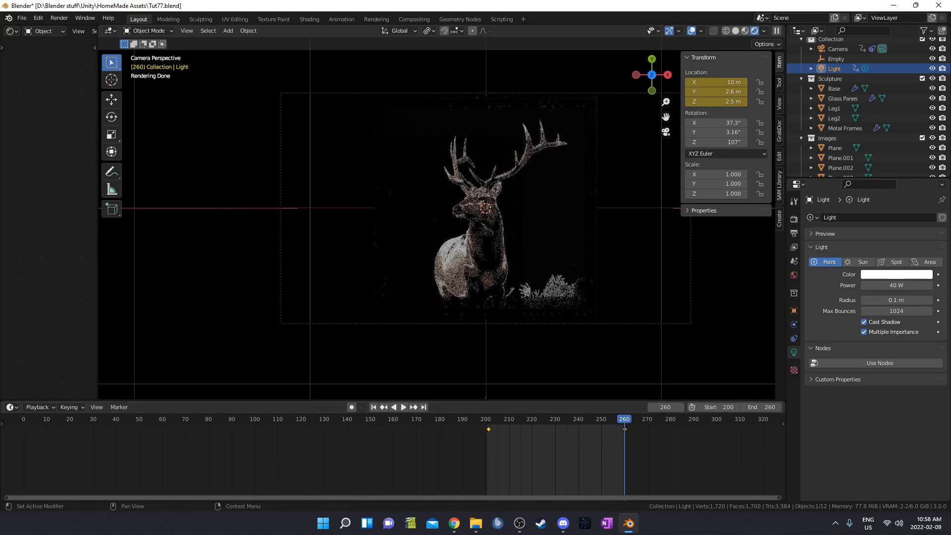
key(space)
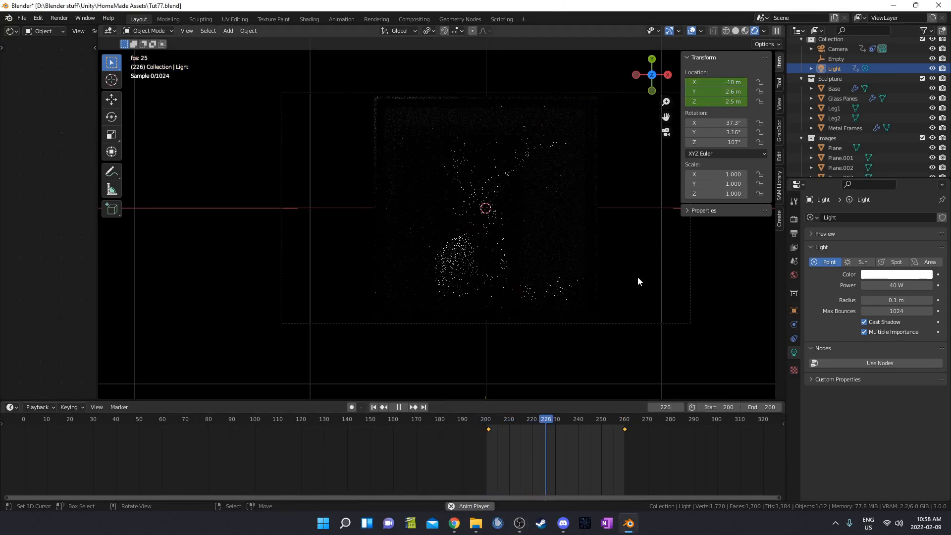
key(space)
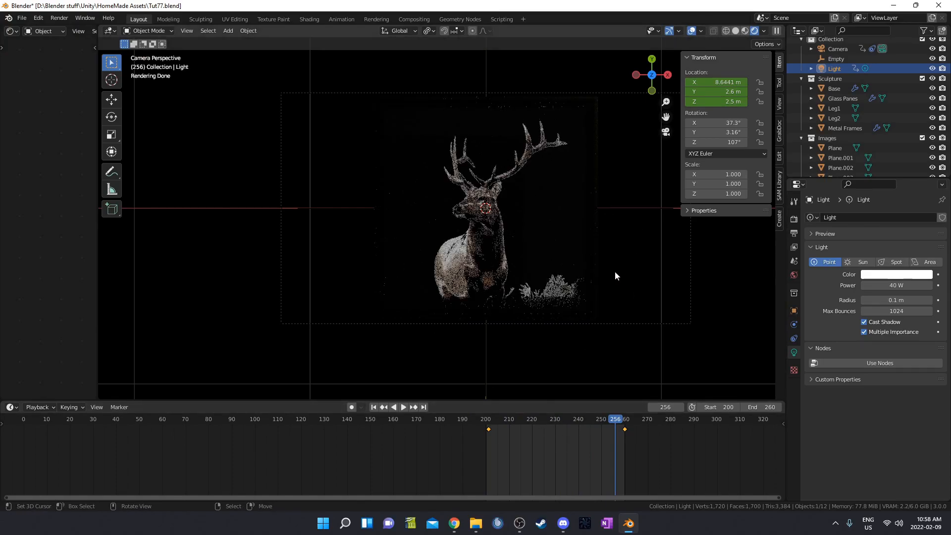
Set the animation's start frame to 1.
click(719, 407)
text(1)
key(Return)
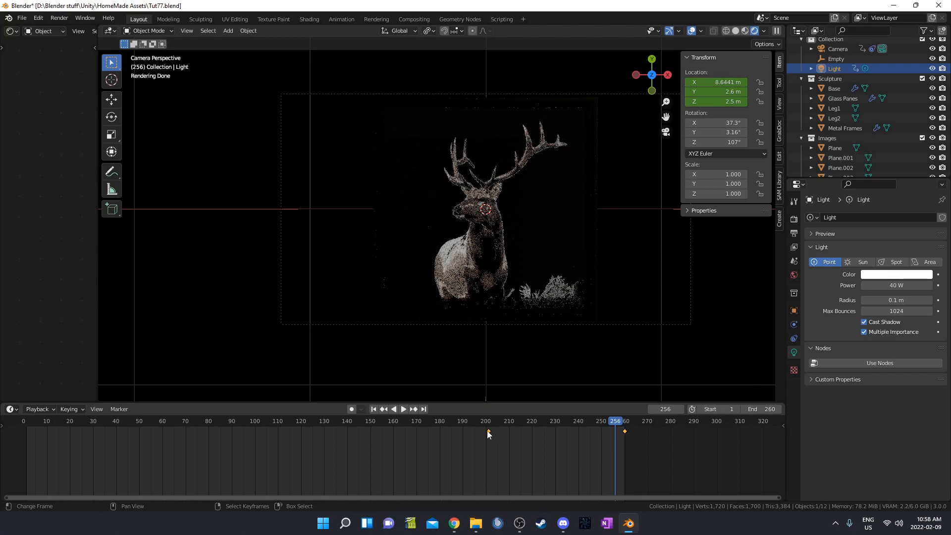
In the Base mesh, lower the raised inner rim's face loop along Z with vertex snapping to the level of the outer rim.
middle_drag(539, 315, 527, 215)
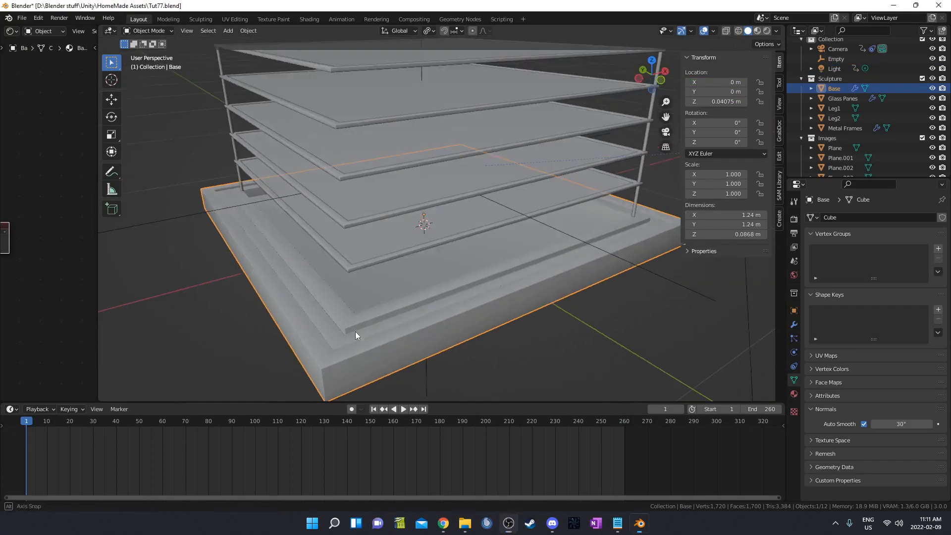
middle_drag(355, 332, 405, 301)
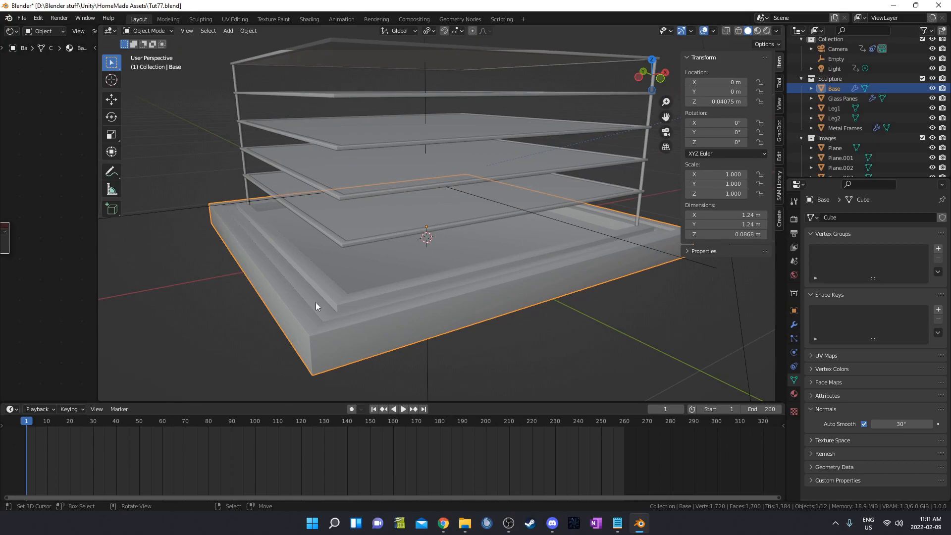
key(Tab)
middle_drag(351, 330, 371, 317)
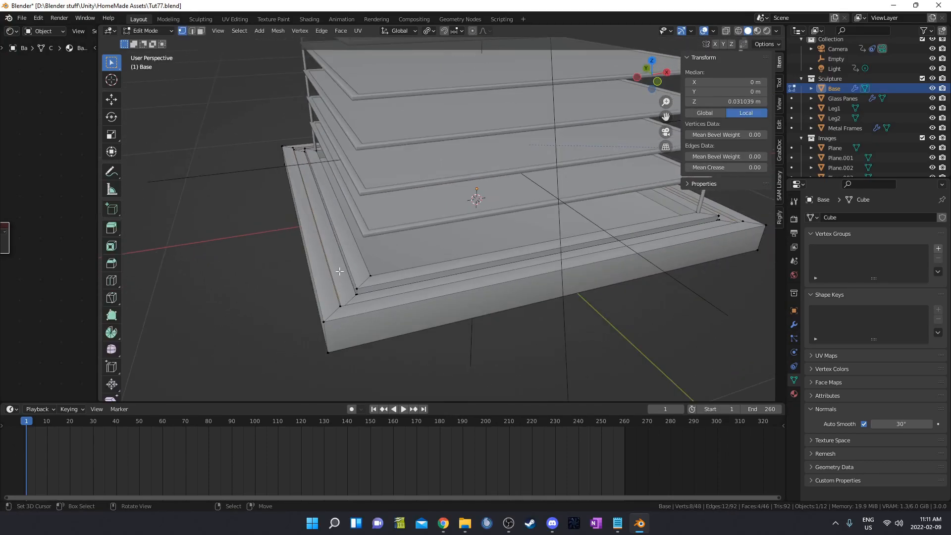
alt+click(362, 281)
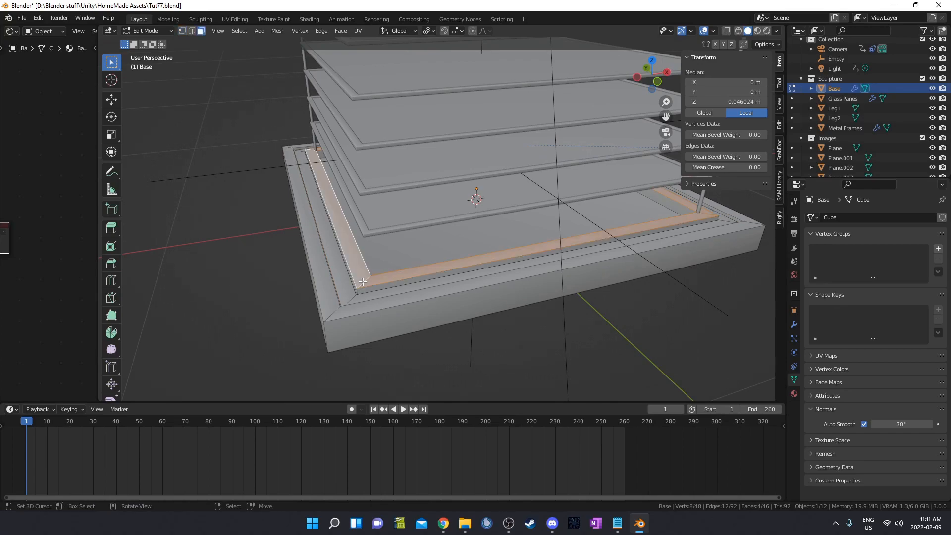
middle_drag(429, 318, 483, 236)
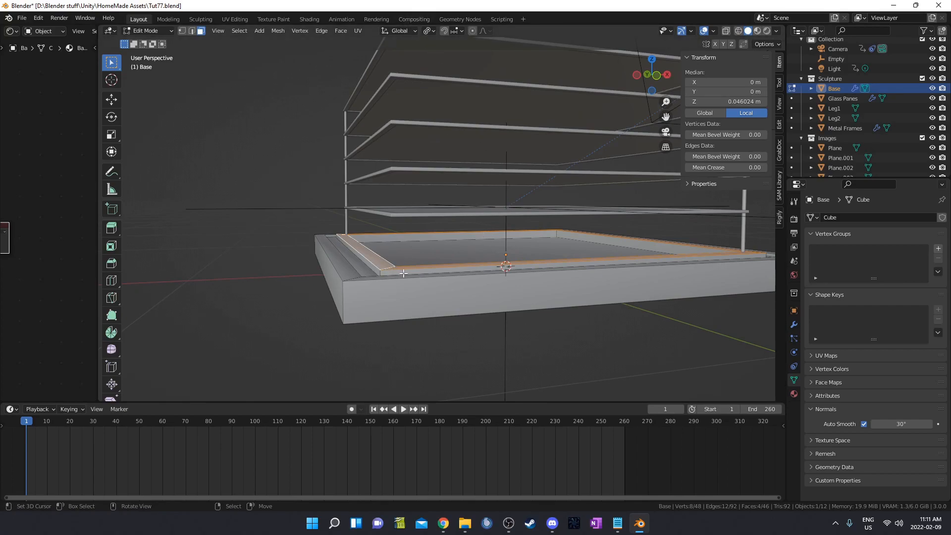
click(456, 30)
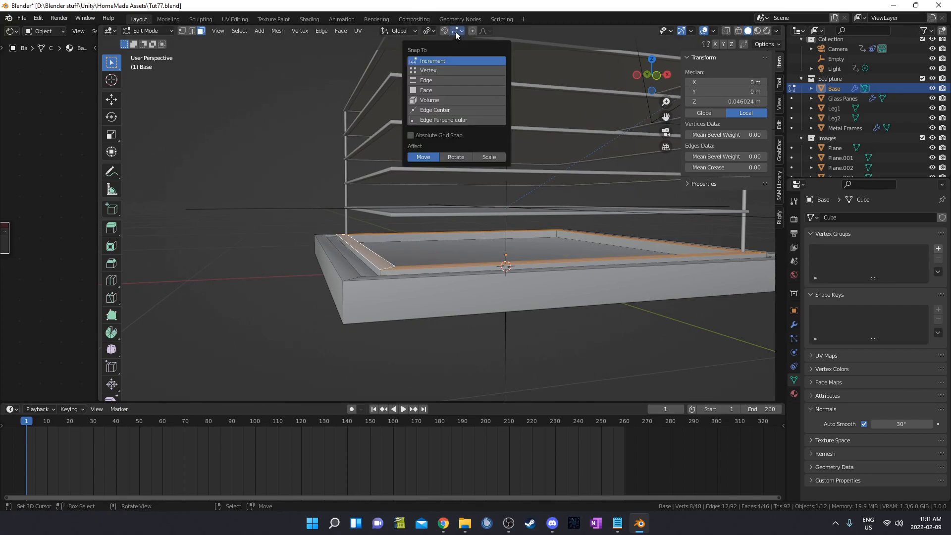
click(438, 74)
middle_drag(446, 291, 423, 279)
key(g)
key(z)
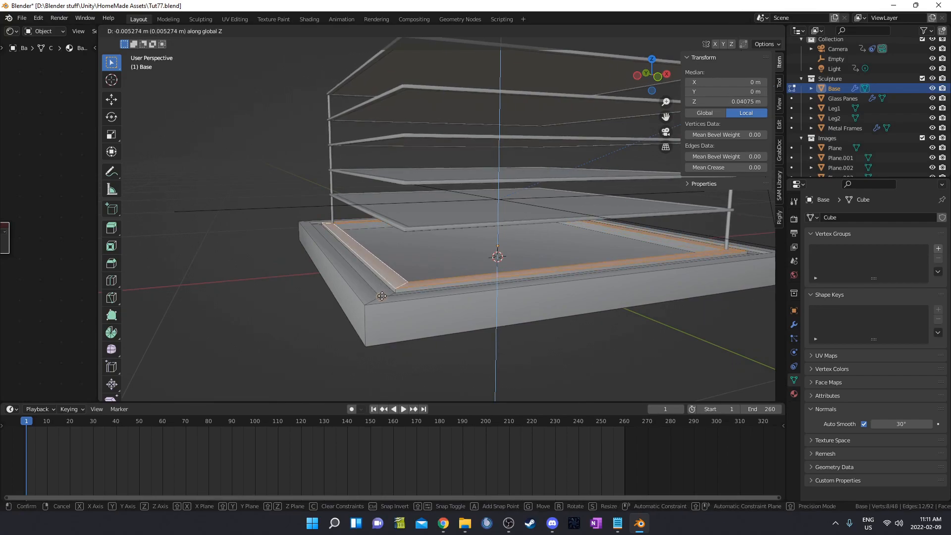
ctrl+click(379, 297)
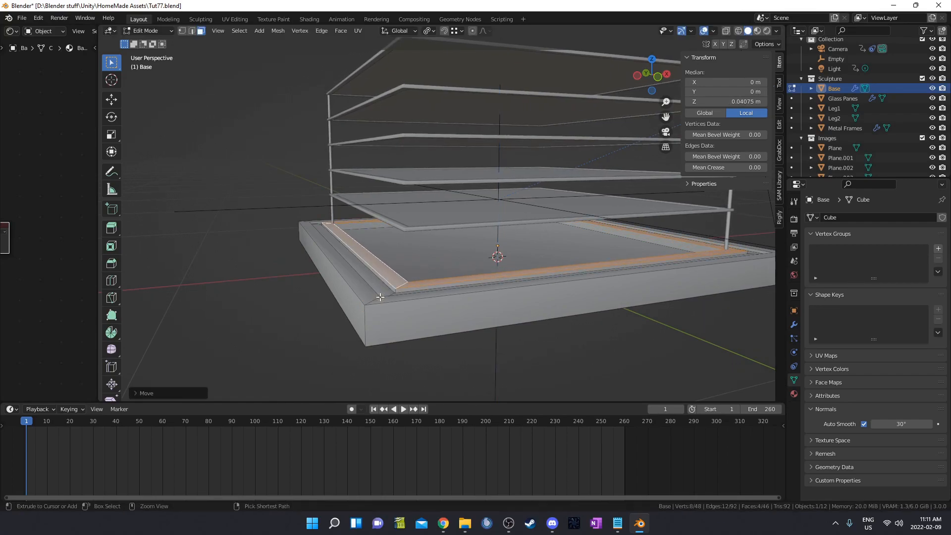
Try to snap the wide middle face loop of the Base's rim along Z to the height of the neighbouring faces.
shift+middle_drag(426, 304, 481, 250)
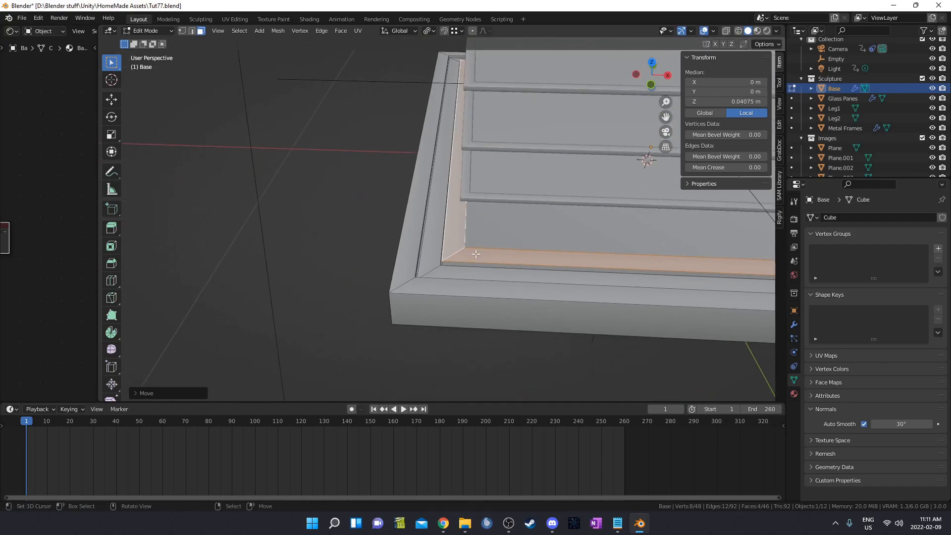
alt+right_click(425, 274)
middle_drag(425, 273, 461, 260)
key(g)
key(z)
ctrl+click(427, 265)
scroll(427, 265, up, 5)
middle_drag(482, 308, 482, 260)
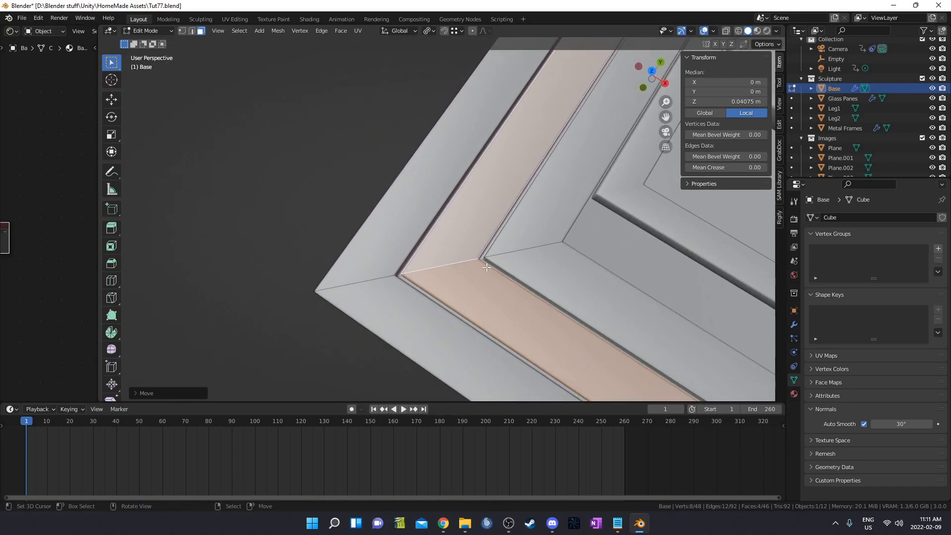
key(ctrl+z)
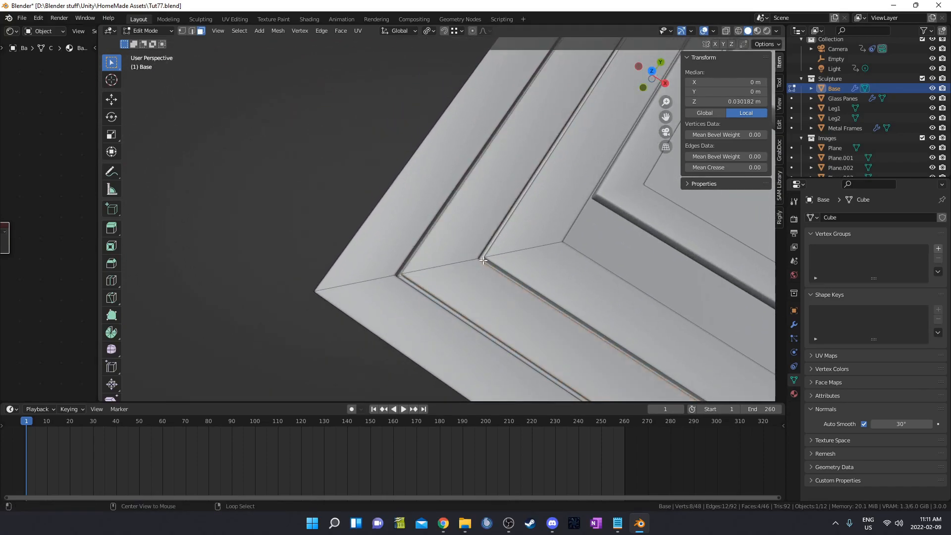
Raise the narrow groove's face loop on the Base along Z until it is flush with the rim's top.
alt+click(386, 278)
alt+right_click(399, 276)
key(g)
key(z)
click(391, 274)
Select four of the edge loops along the two flattened grooves of the Base and dissolve them.
middle_drag(435, 263, 449, 242)
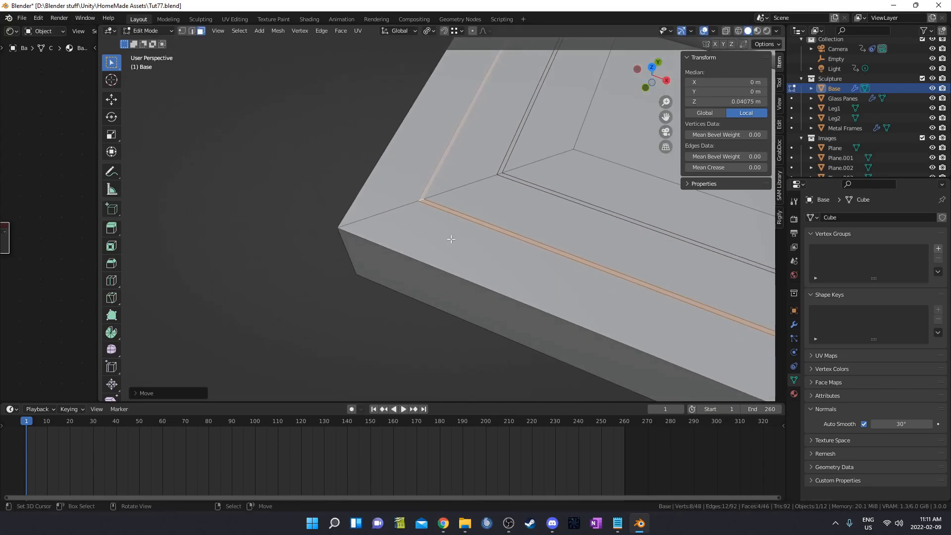
key(2)
alt+right_click(522, 180)
alt+shift+right_click(519, 184)
alt+shift+right_click(468, 216)
alt+shift+right_click(462, 221)
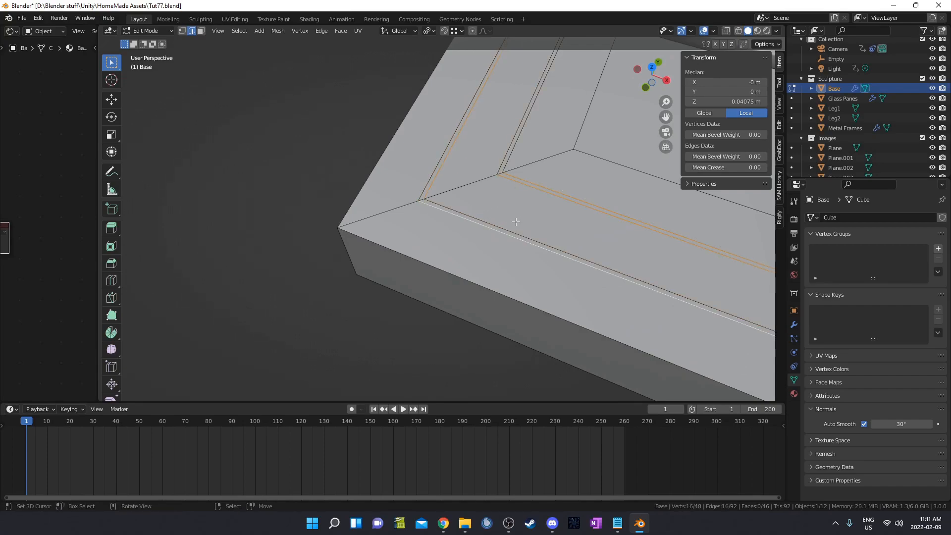
key(x)
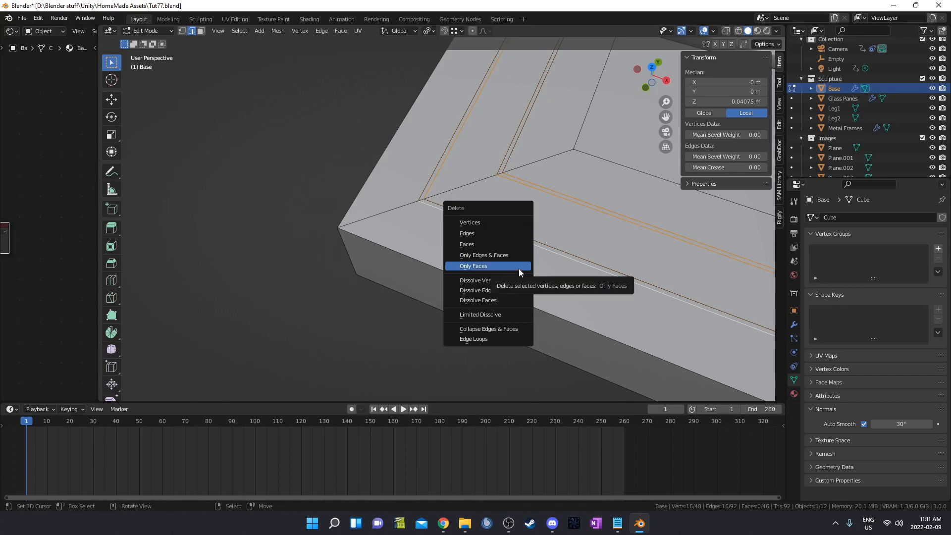
click(510, 289)
Dissolve the four remaining groove edge loops on the Base's top and return to Object Mode.
alt+right_click(478, 224)
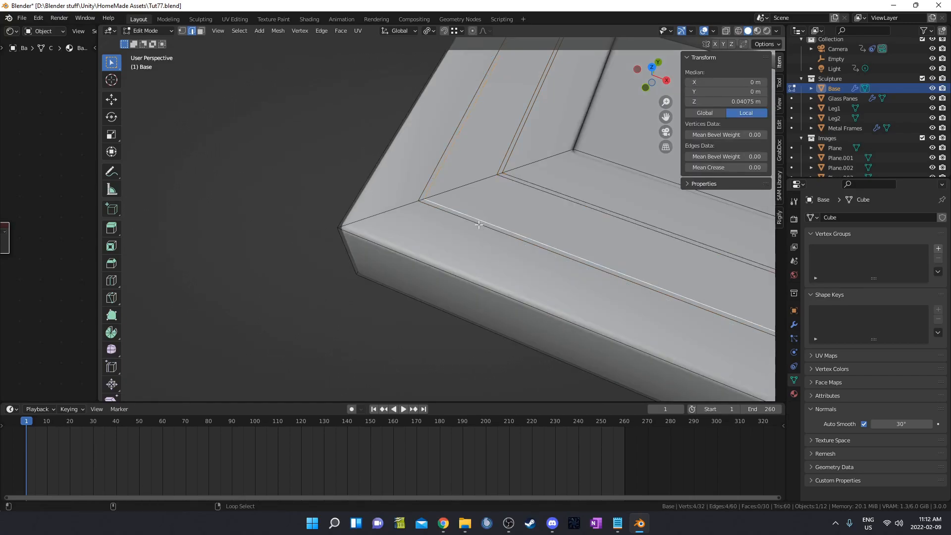
alt+shift+right_click(479, 224)
alt+shift+right_click(526, 185)
alt+shift+right_click(532, 179)
key(x)
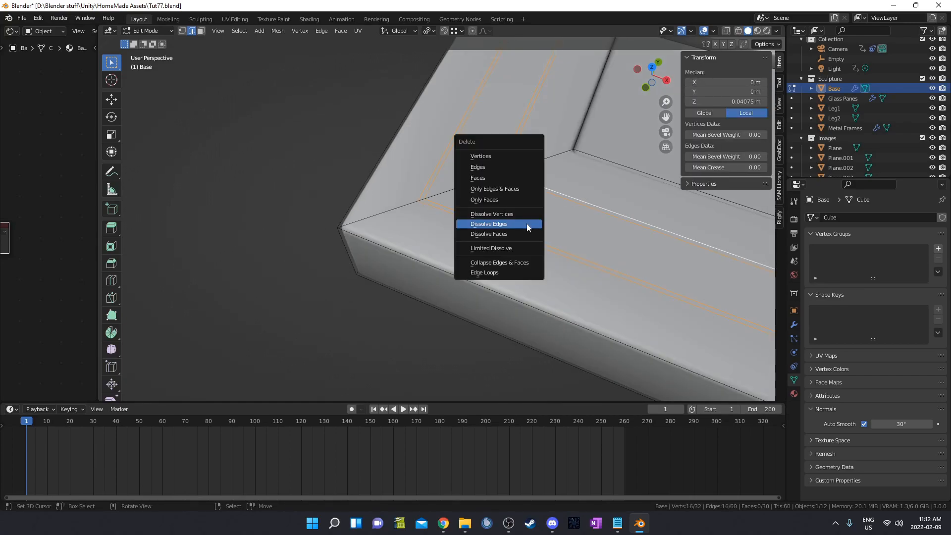
click(528, 227)
middle_drag(551, 225, 467, 242)
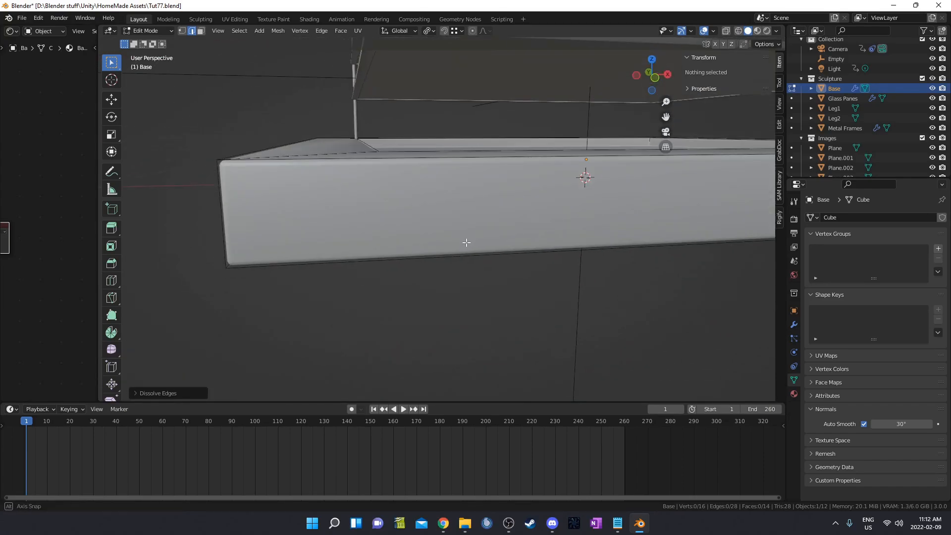
scroll(466, 242, down, 6)
key(Tab)
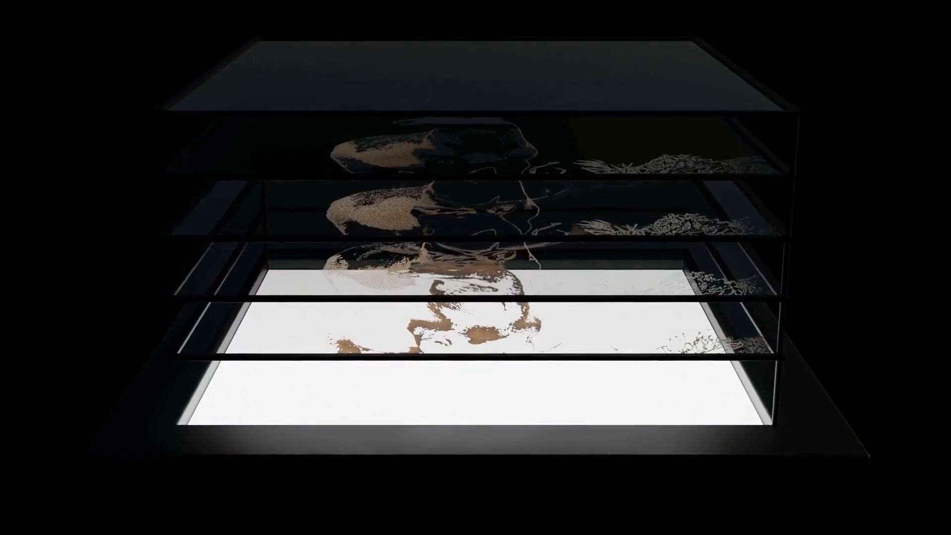